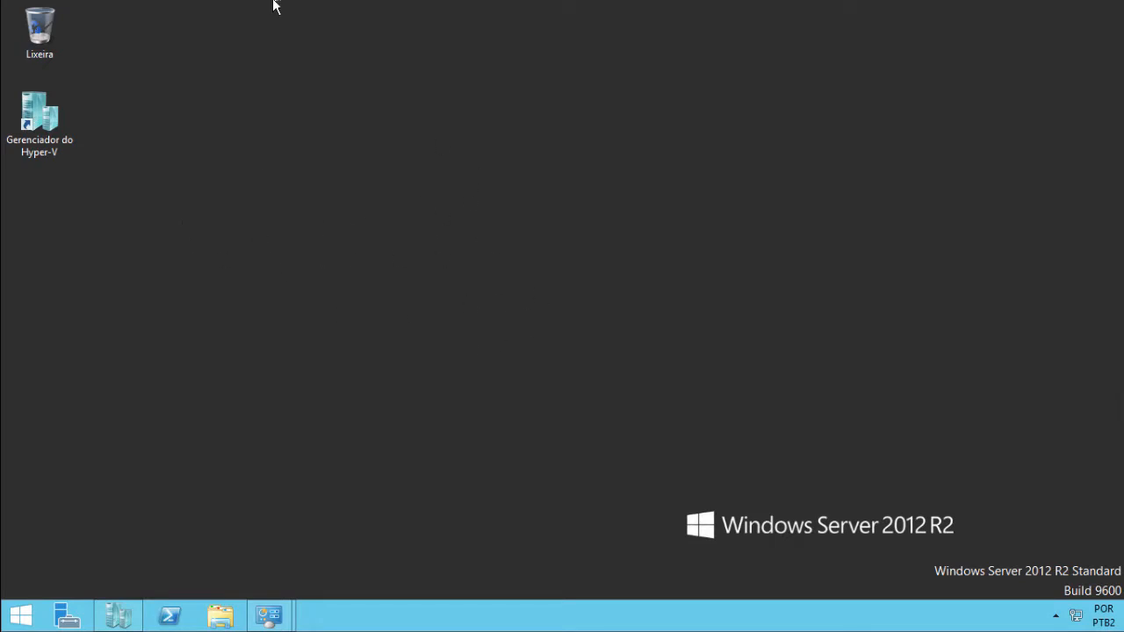
# - Bring up Hyper-V Manager for host SHV, move it lower, shrink it, and narrow its left panes
pyautogui.moveTo(275, 2)
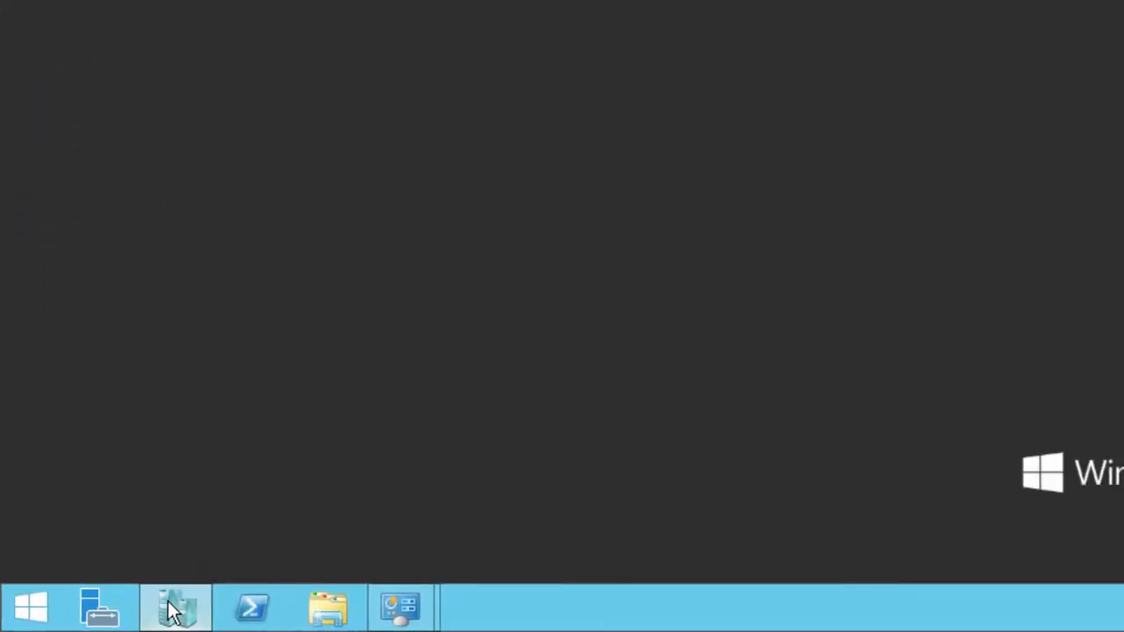
pyautogui.click(170, 608)
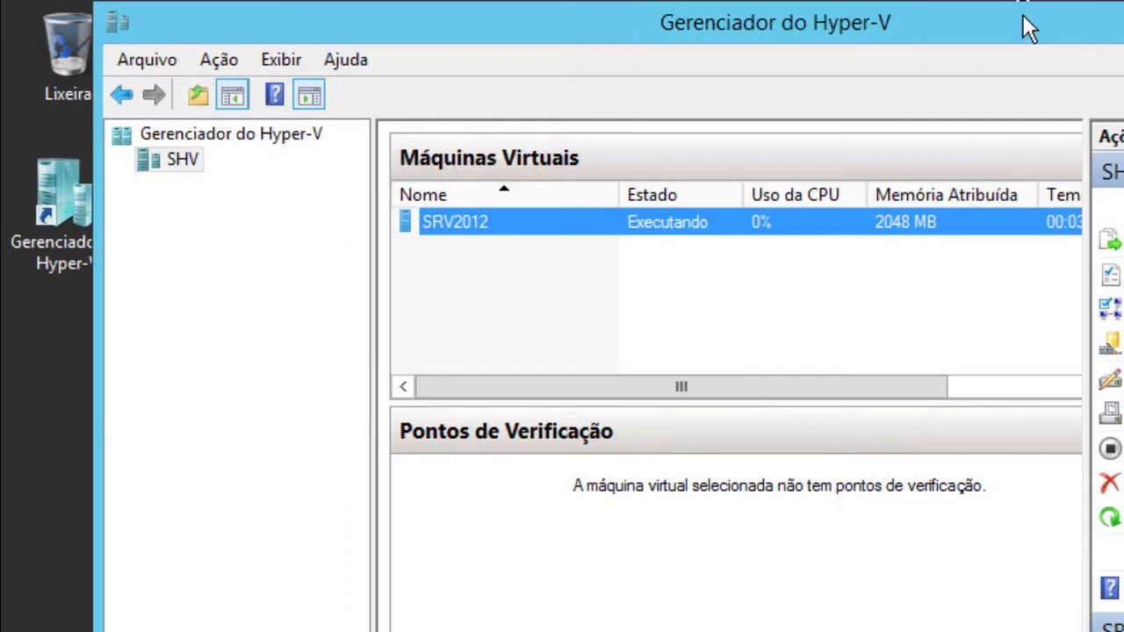
pyautogui.moveTo(1022, 13); pyautogui.dragTo(1108, 150)
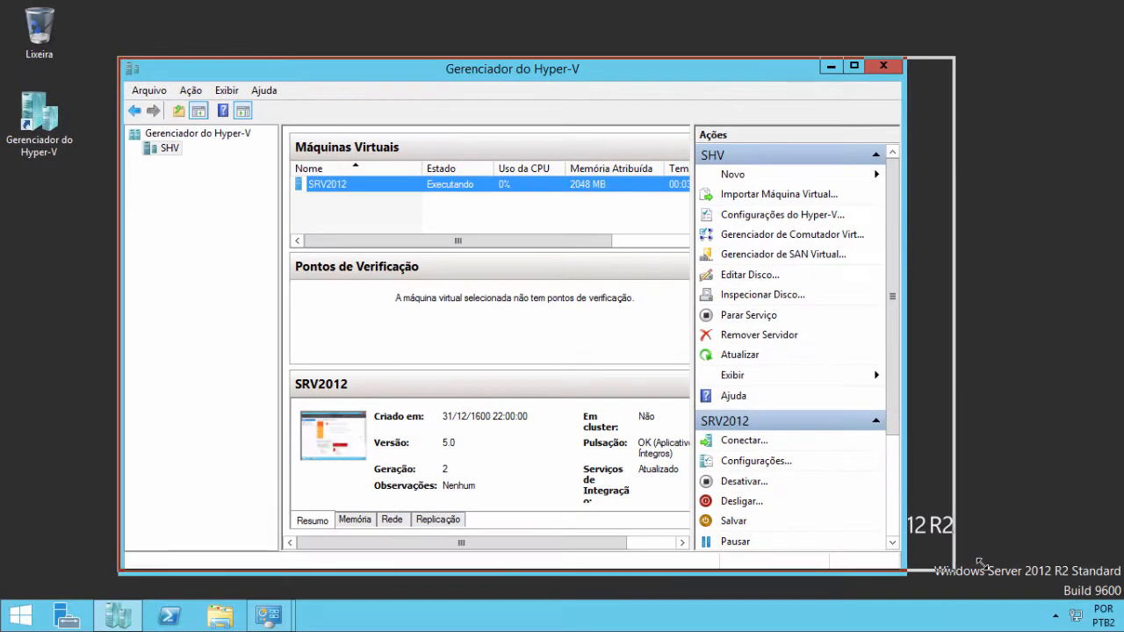
pyautogui.moveTo(1041, 617); pyautogui.dragTo(1032, 563)
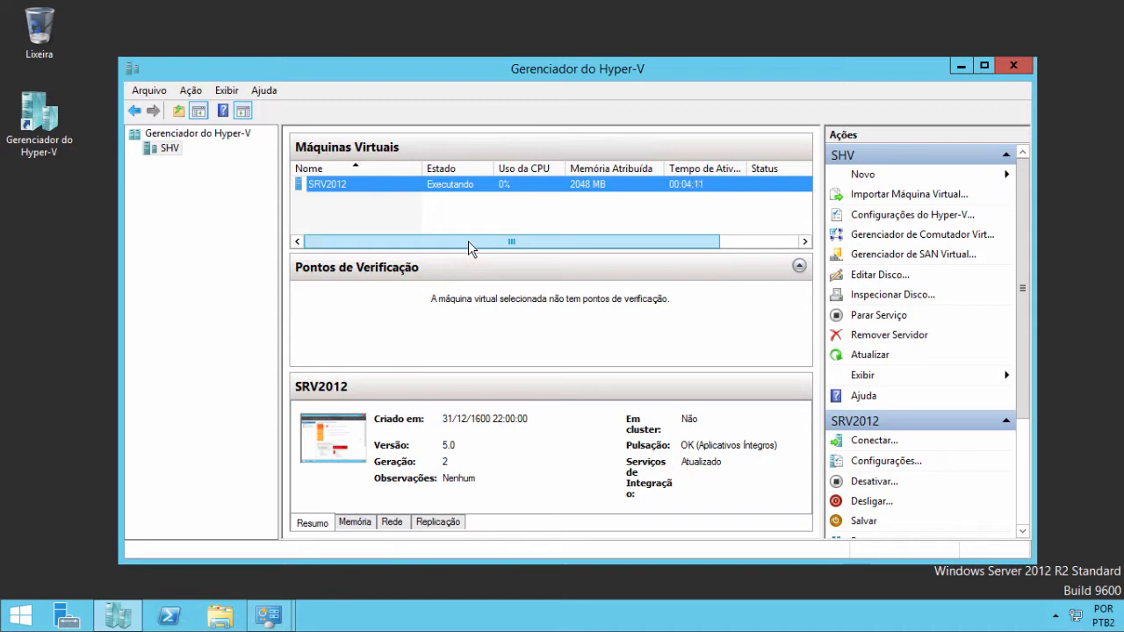
pyautogui.moveTo(282, 227); pyautogui.dragTo(266, 226)
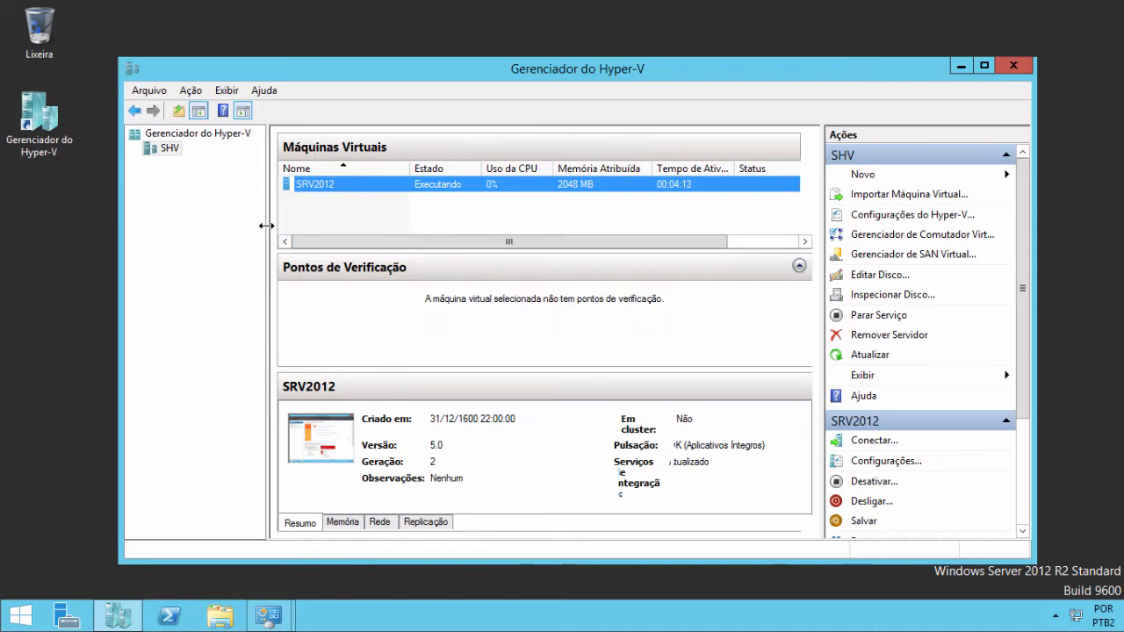
pyautogui.moveTo(514, 243); pyautogui.dragTo(413, 243)
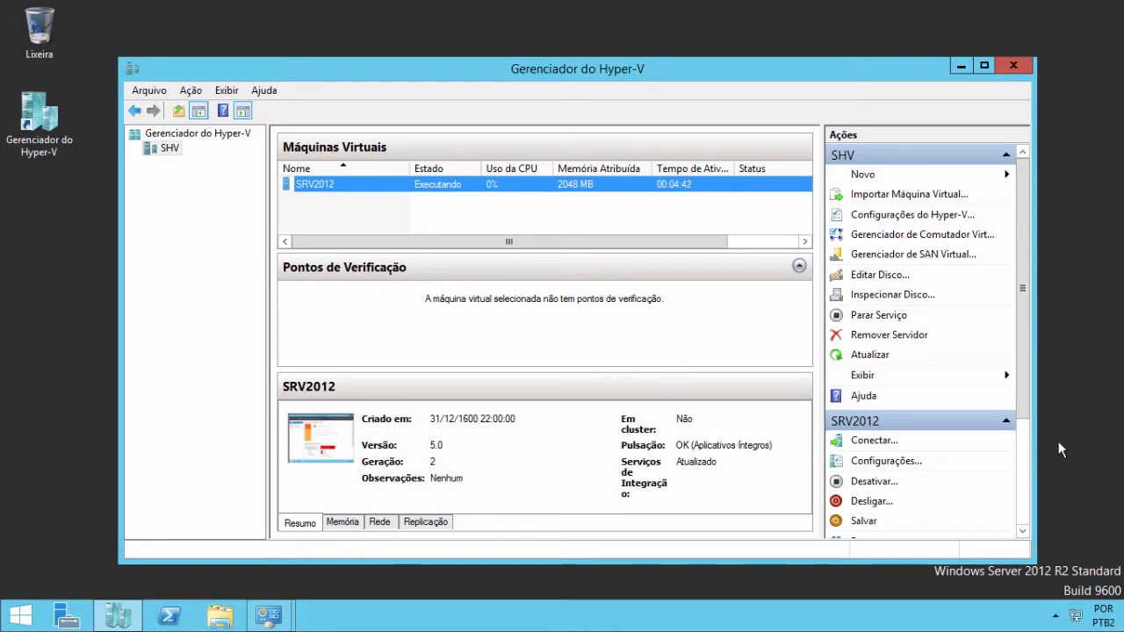
# - Open Network Connections through the tray's Network and Sharing Center and move the window up
pyautogui.rightClick(1076, 619)
pyautogui.click(1051, 608)
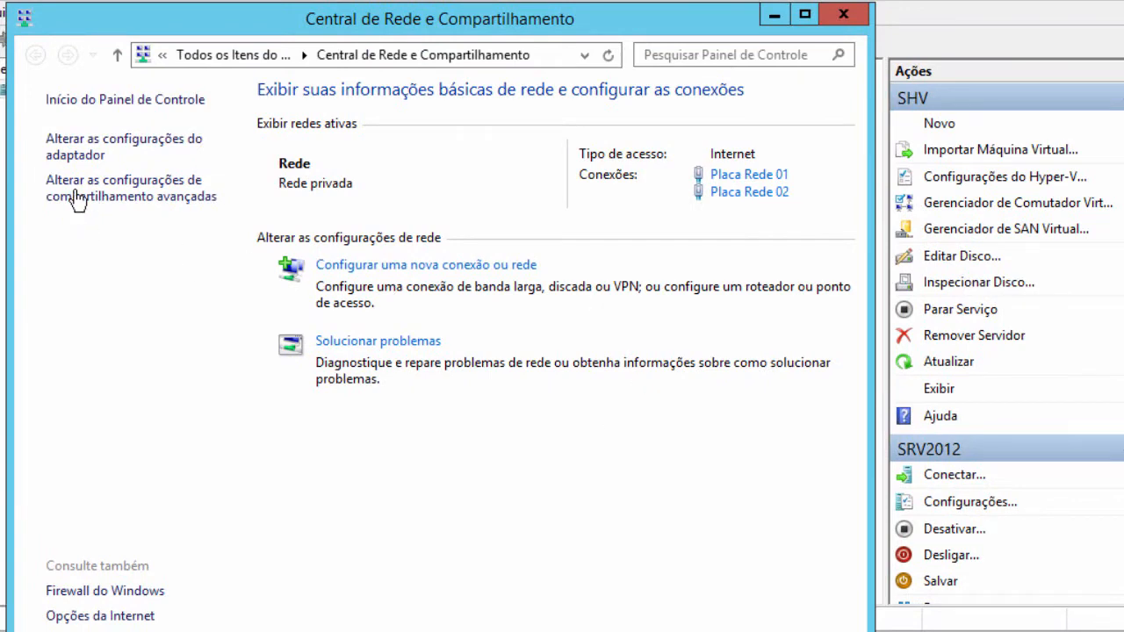
pyautogui.click(70, 156)
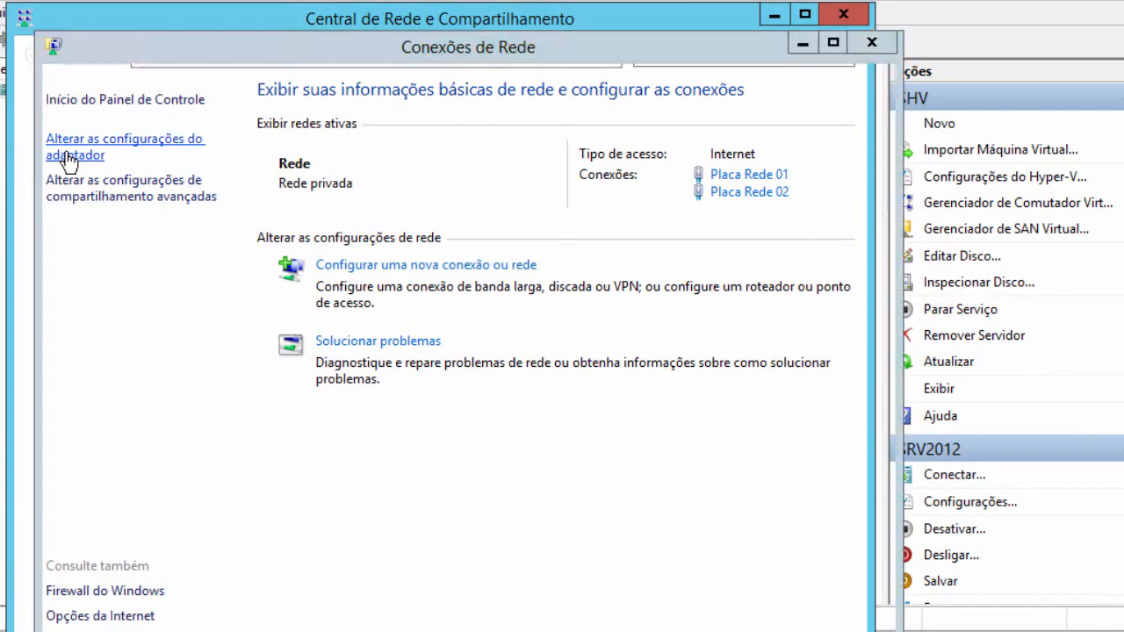
pyautogui.moveTo(530, 68); pyautogui.dragTo(536, 5)
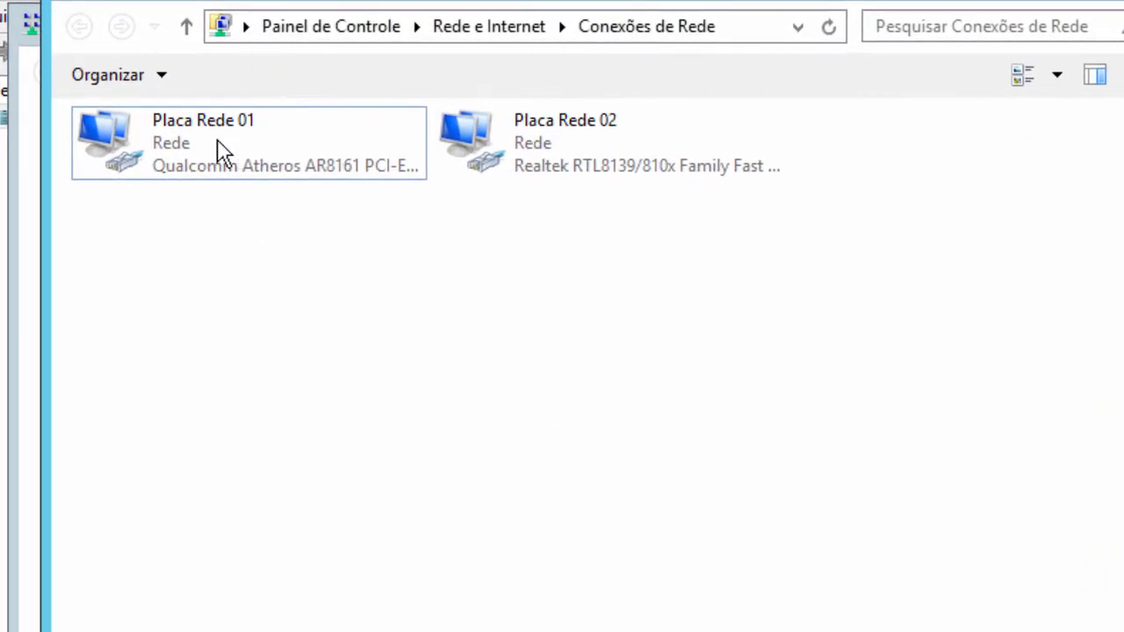
# - Select adapters Placa Rede 01 and Placa Rede 02 in turn, ending on Placa Rede 01
pyautogui.click(130, 140)
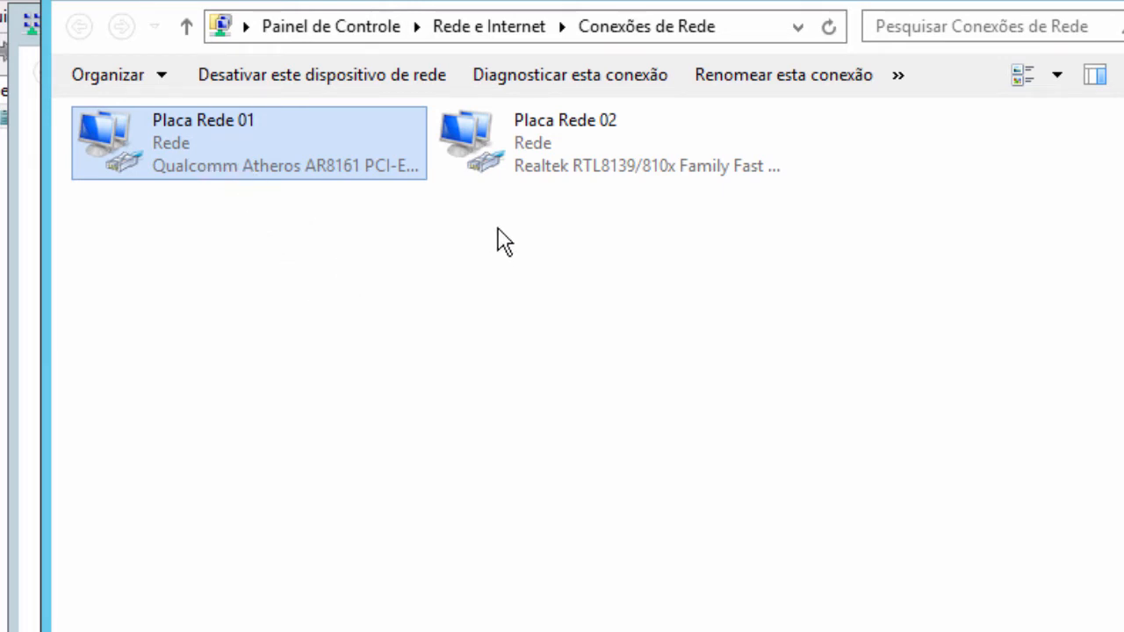
pyautogui.click(502, 144)
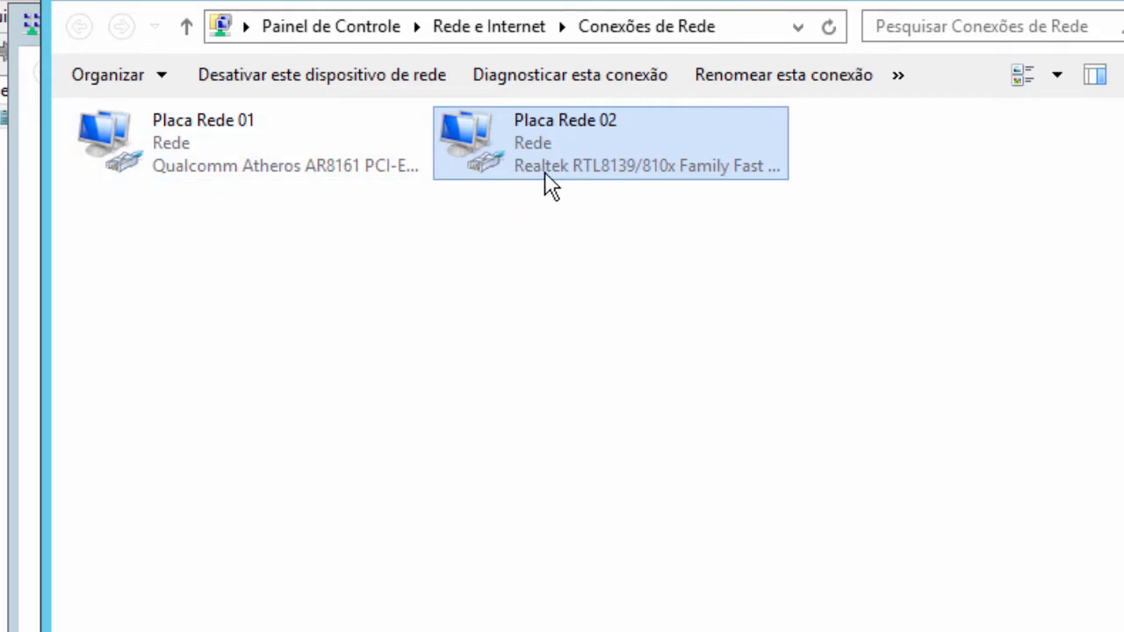
pyautogui.click(126, 169)
pyautogui.click(499, 163)
pyautogui.click(165, 160)
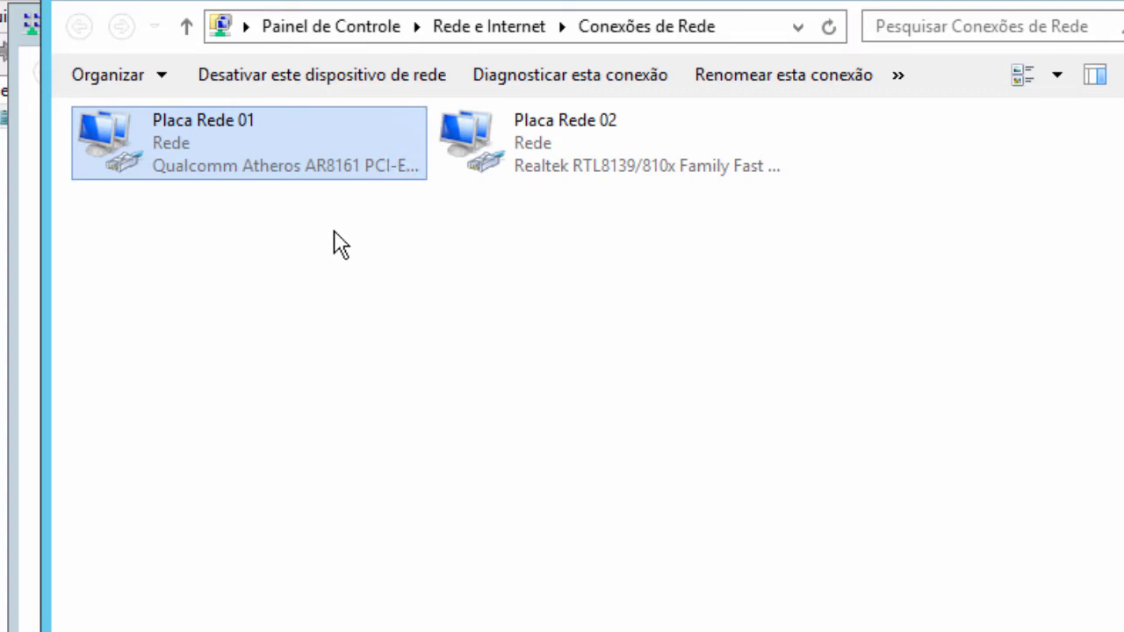
pyautogui.rightClick(164, 146)
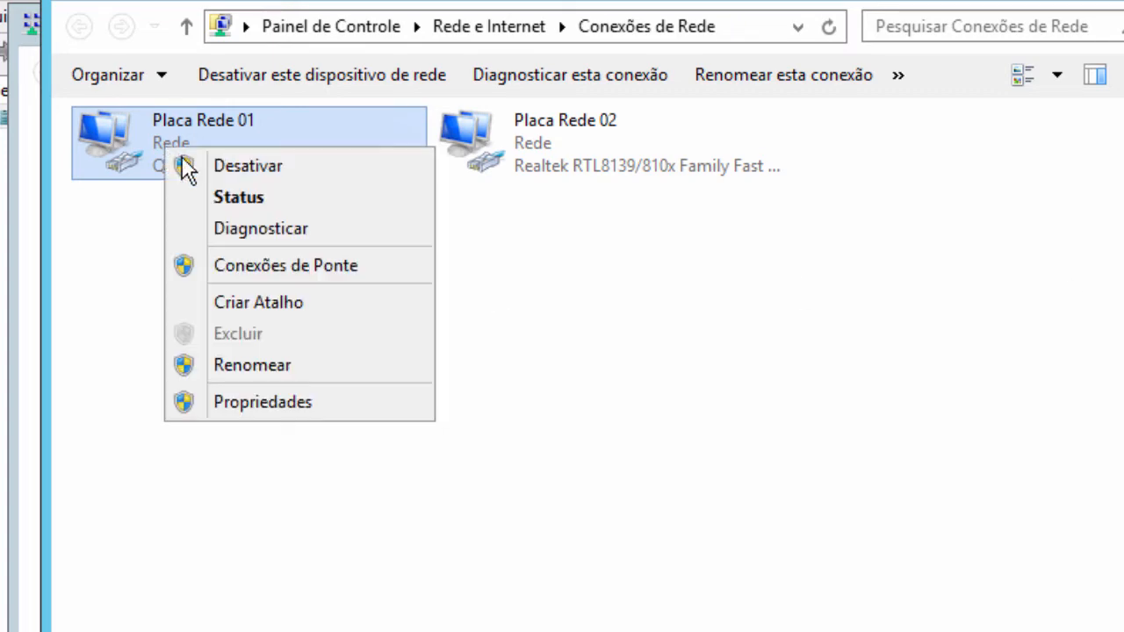
pyautogui.click(220, 196)
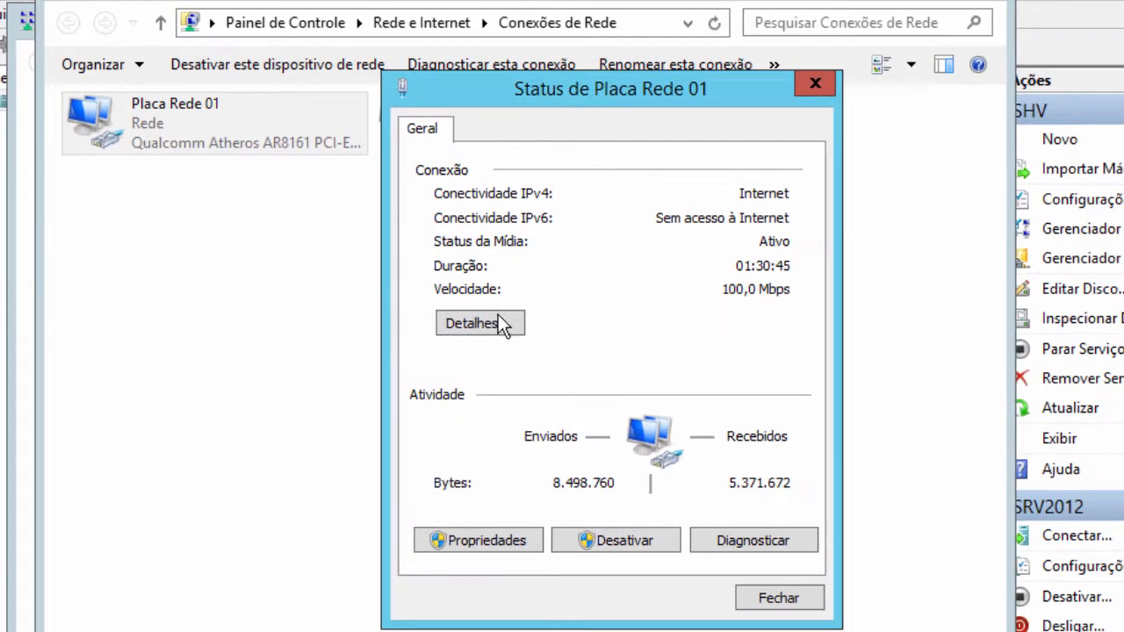
pyautogui.click(488, 330)
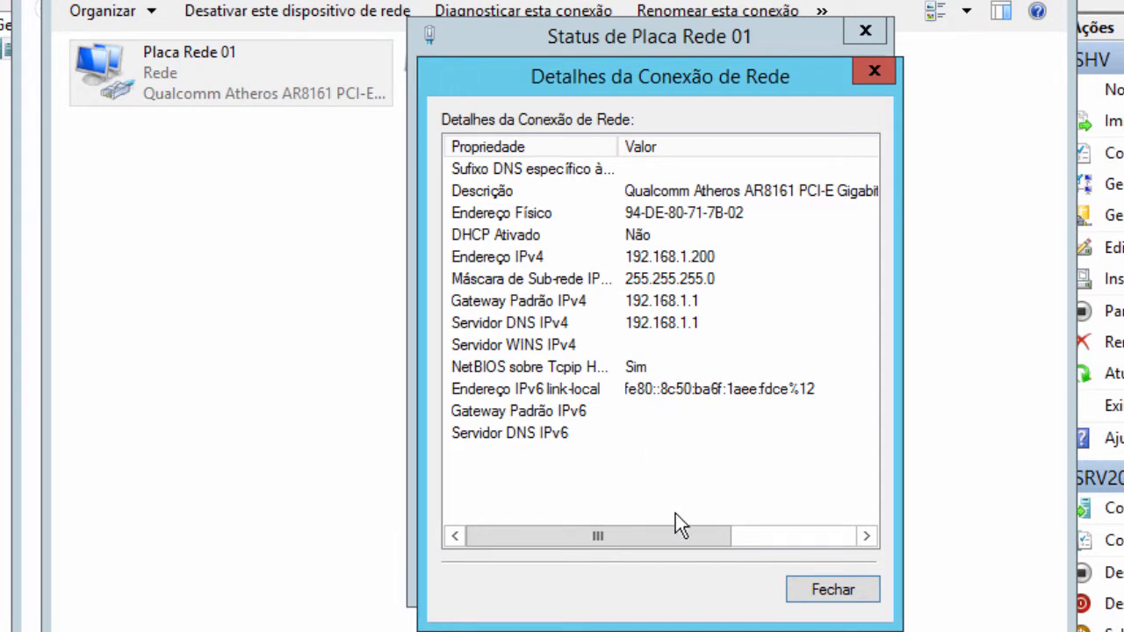
pyautogui.click(850, 600)
pyautogui.click(857, 579)
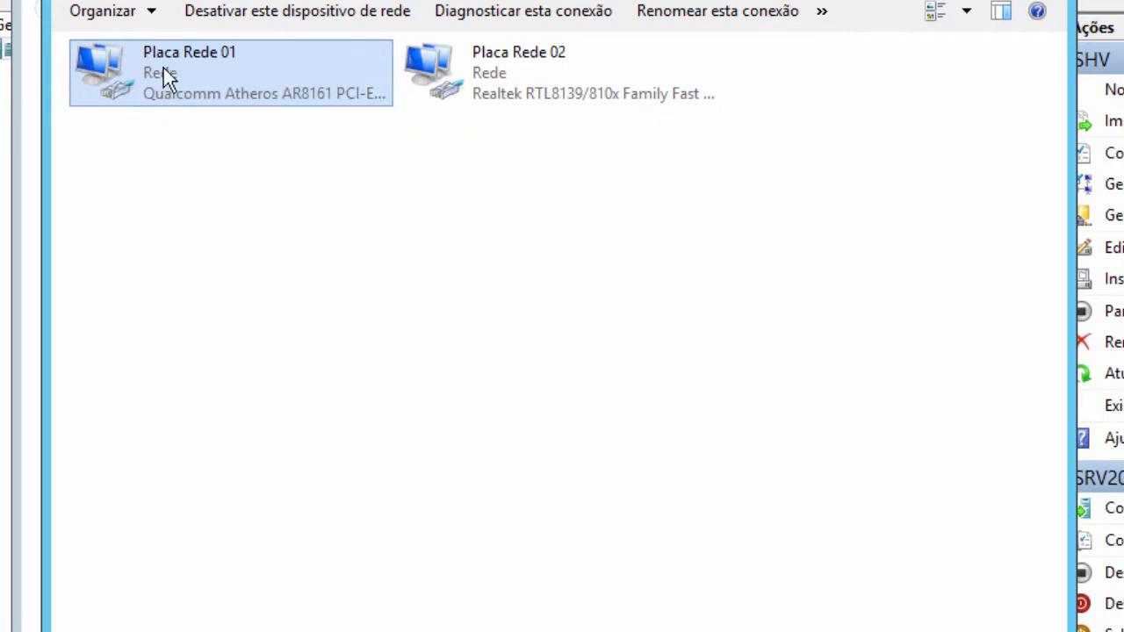
pyautogui.rightClick(479, 63)
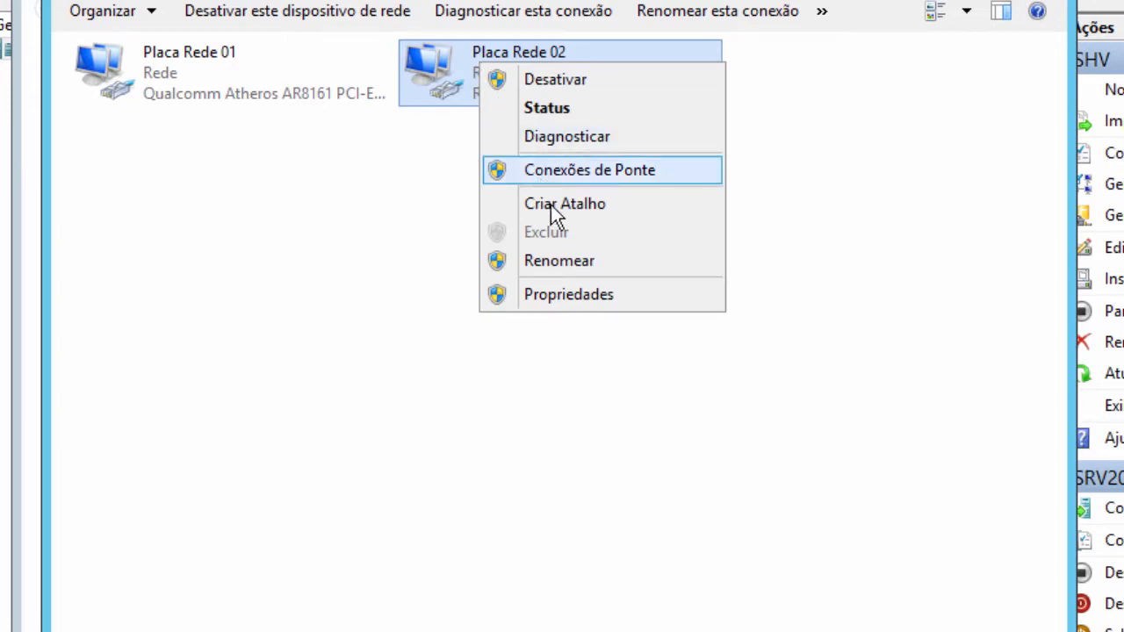
pyautogui.click(585, 113)
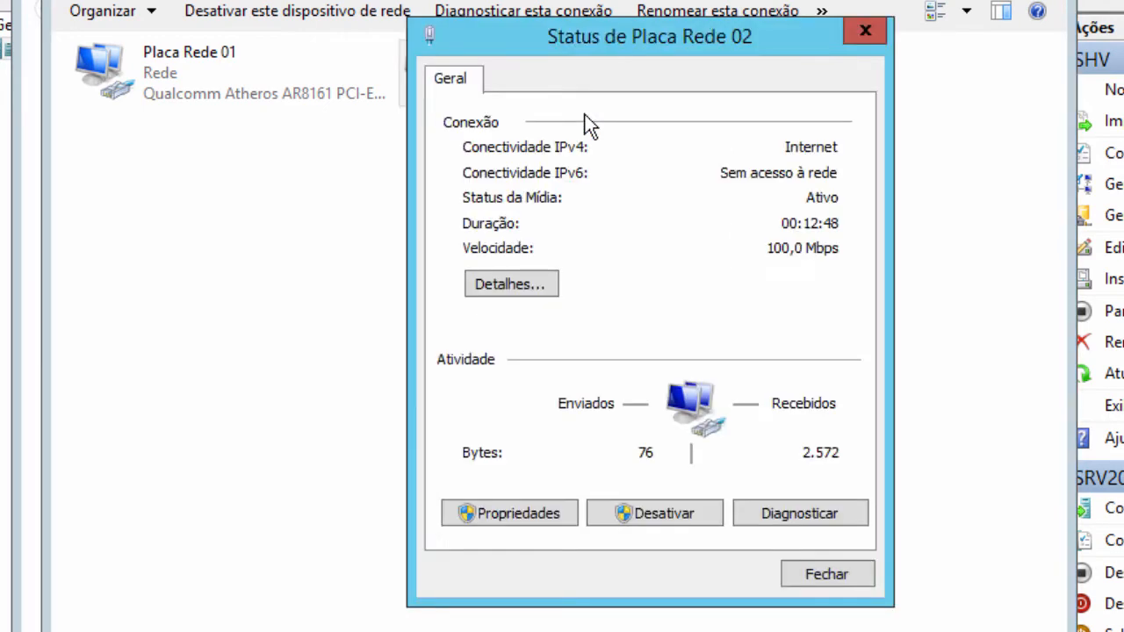
pyautogui.click(507, 290)
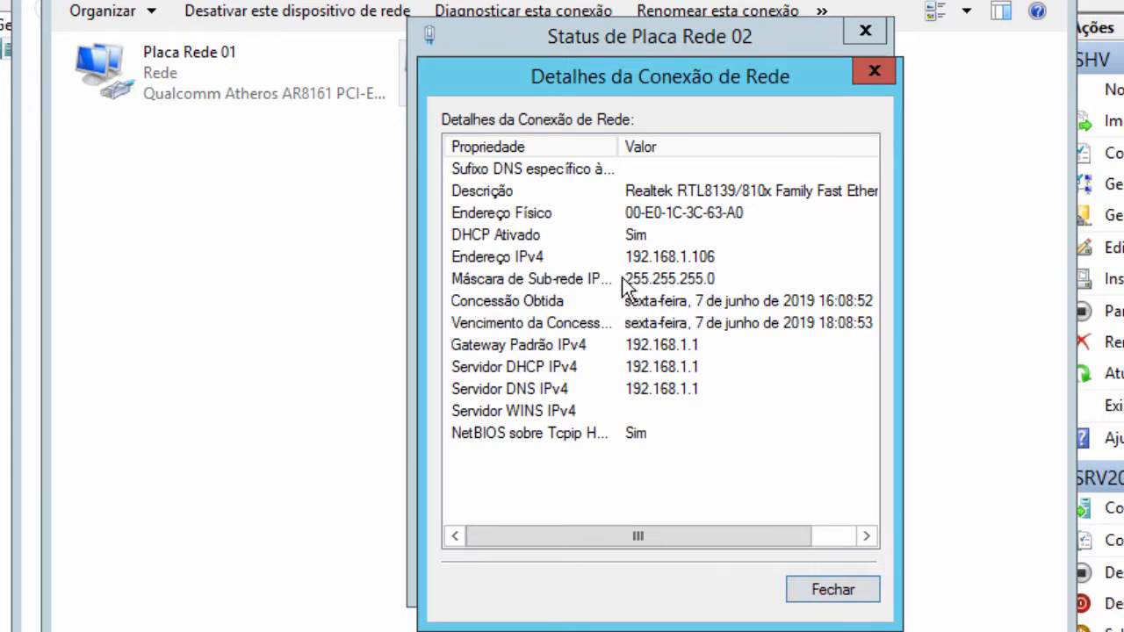
pyautogui.click(824, 594)
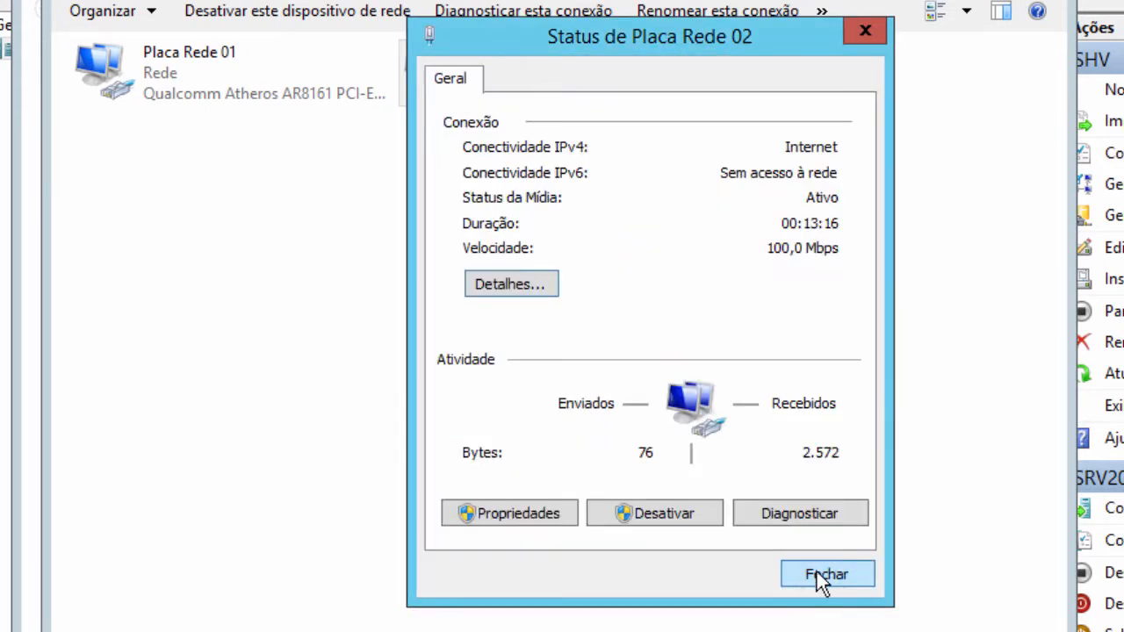
pyautogui.click(825, 576)
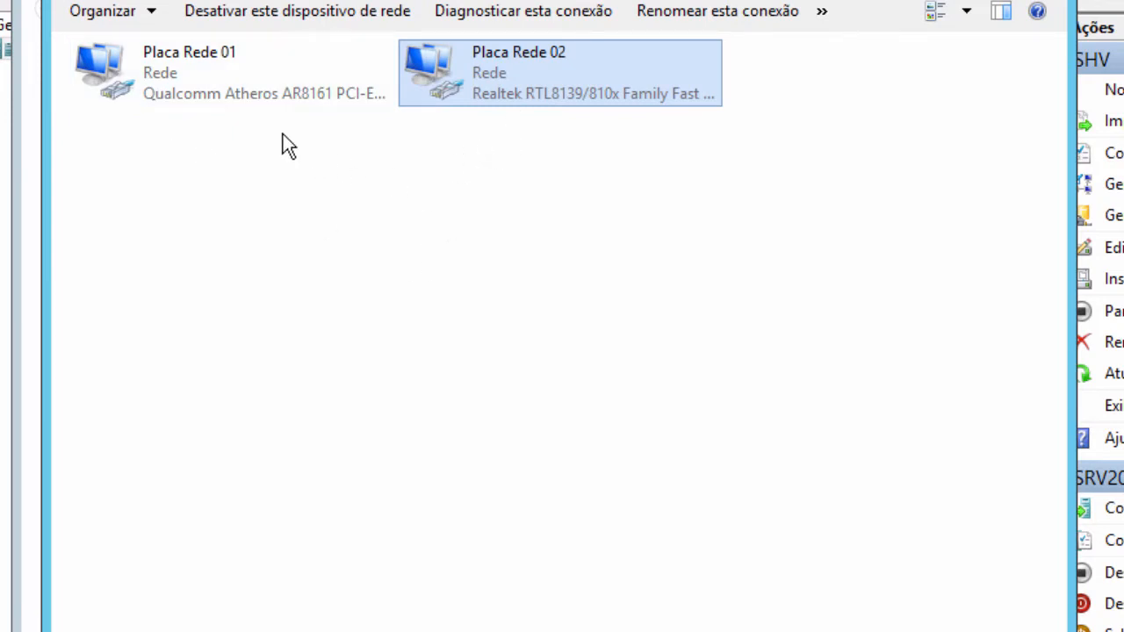
pyautogui.click(180, 78)
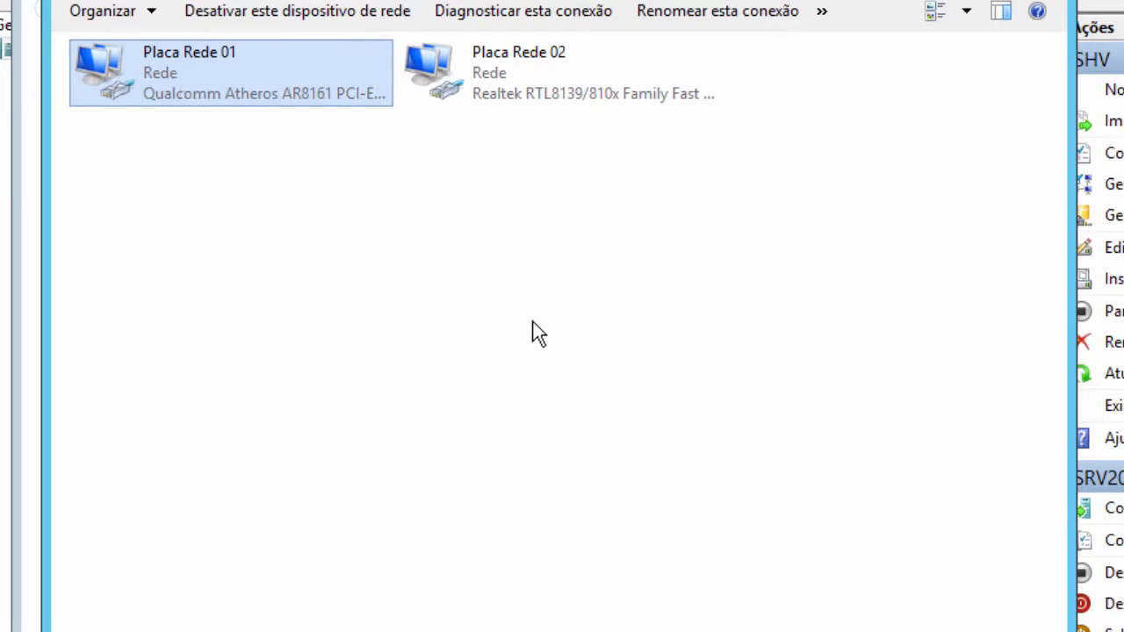
# - Close the network connections windows and connect to the SRV2012 virtual machine
pyautogui.hotkey('alt', 'F4')
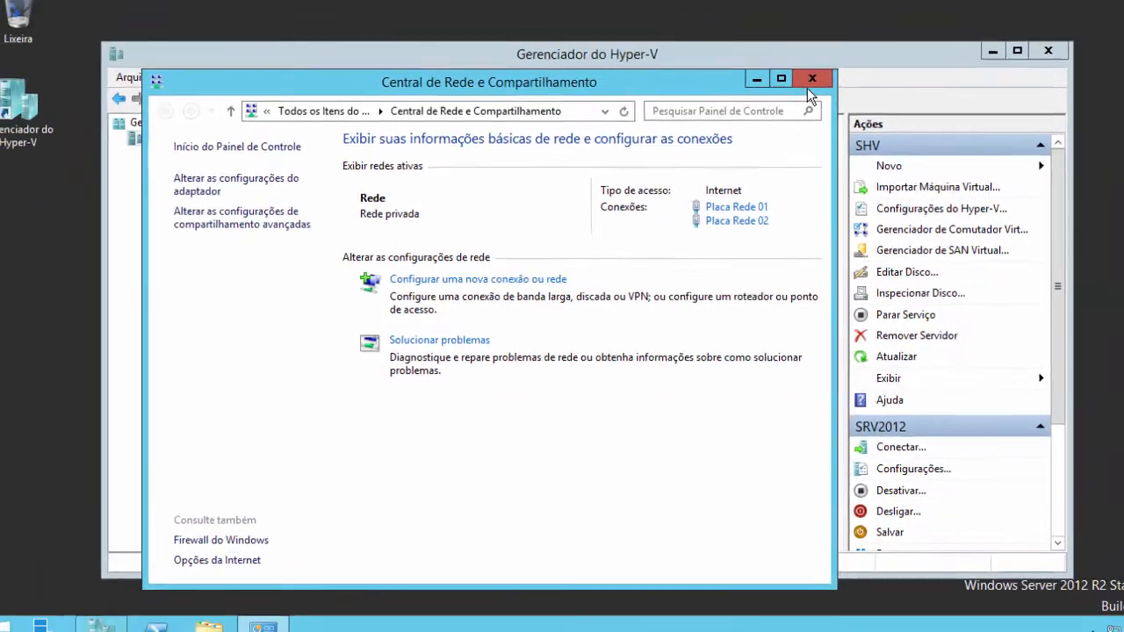
pyautogui.click(809, 81)
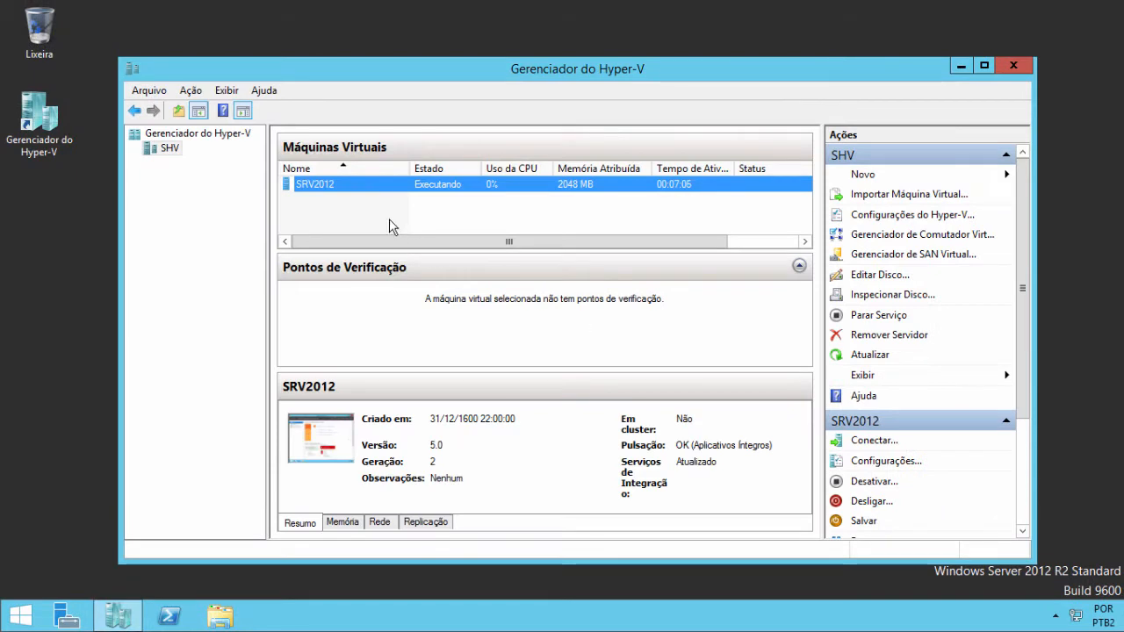
pyautogui.doubleClick(359, 186)
pyautogui.click(558, 298)
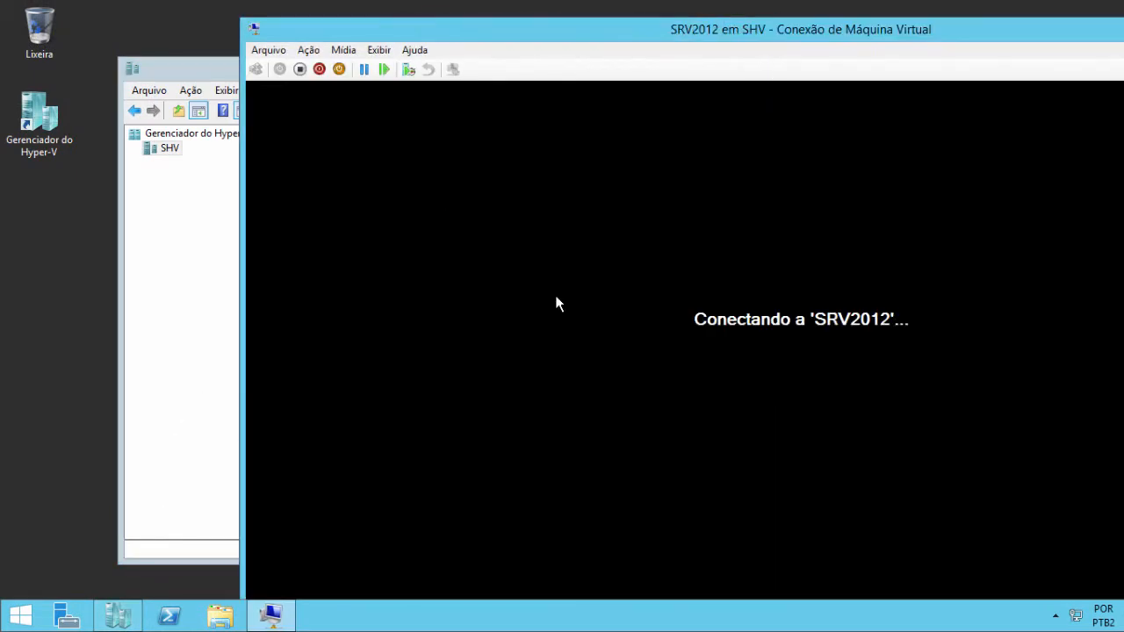
# - Sign in to SRV2012 with the administrator password and make the session fill the screen
pyautogui.doubleClick(692, 33)
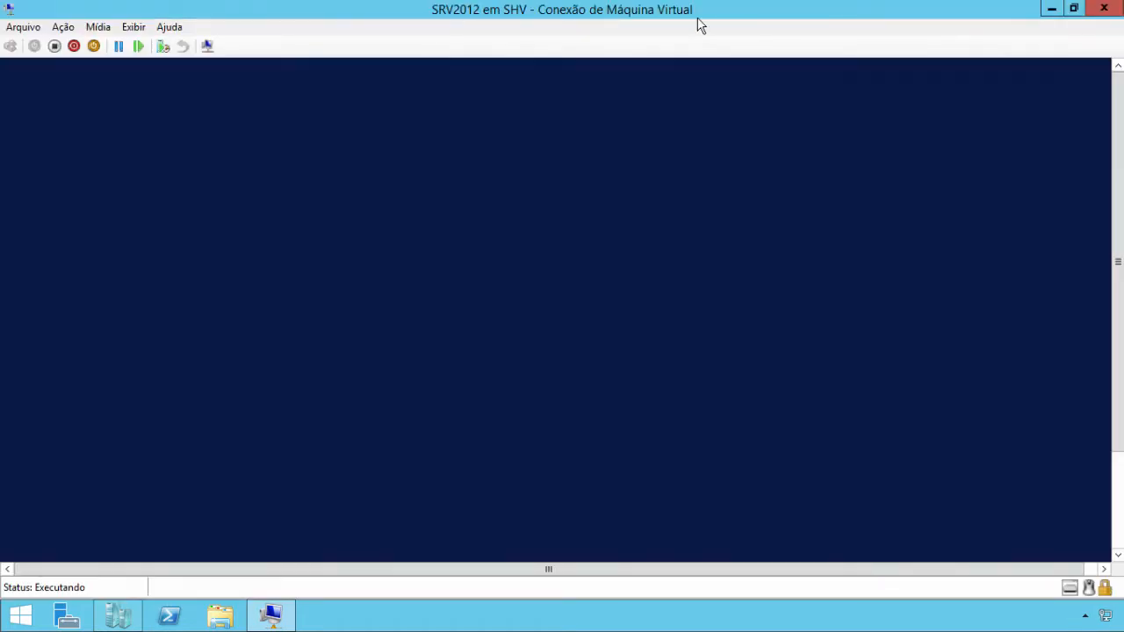
pyautogui.write('*******')
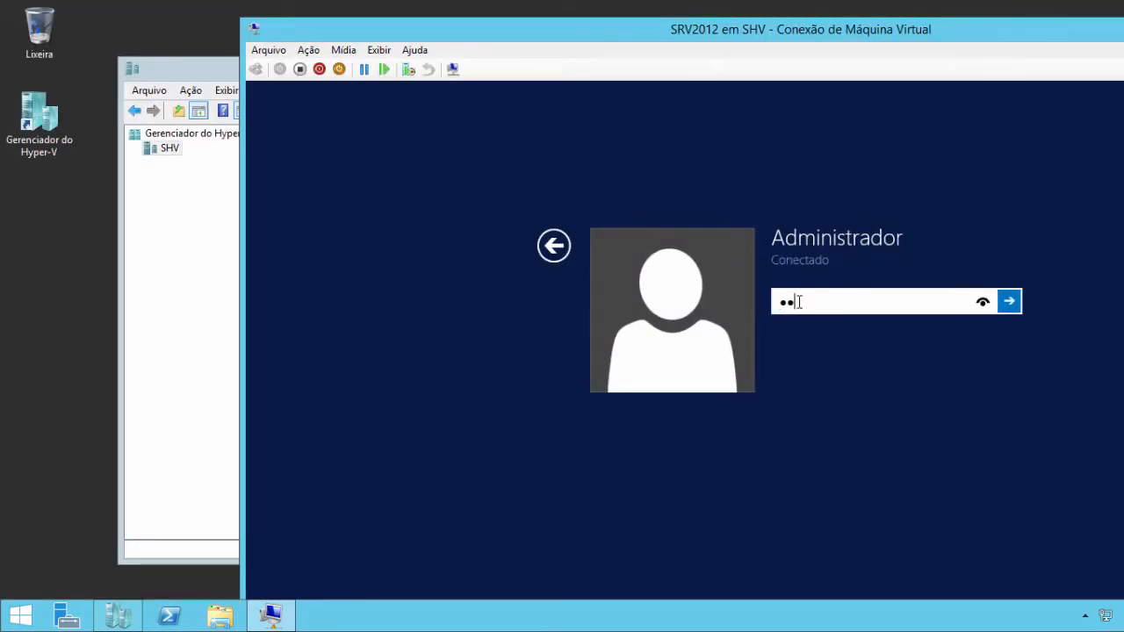
pyautogui.press('Return')
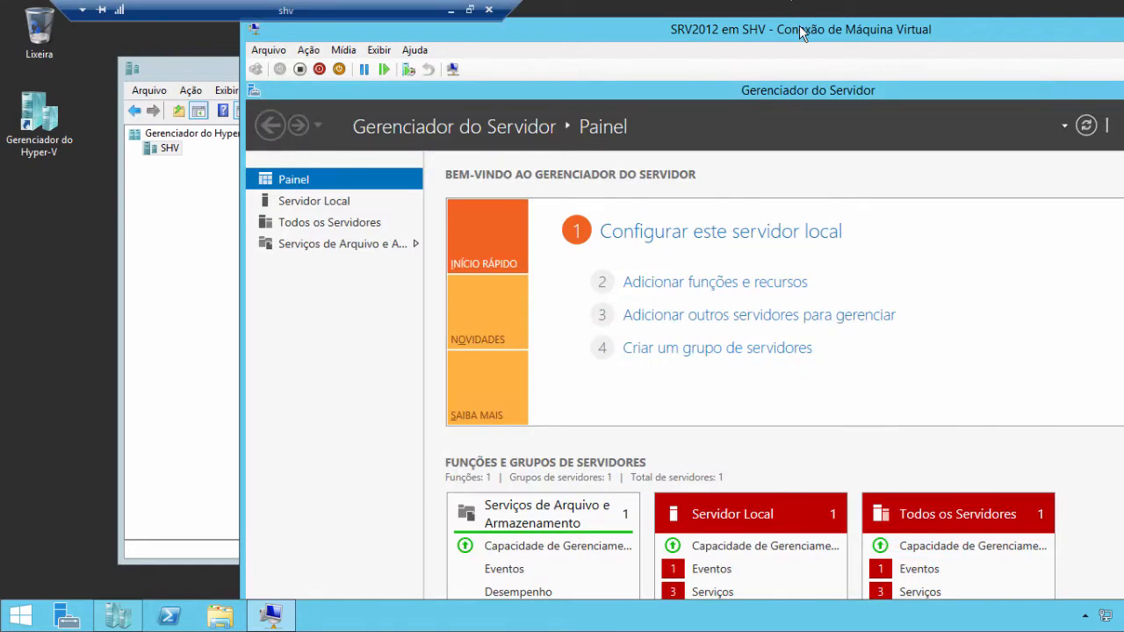
pyautogui.doubleClick(801, 32)
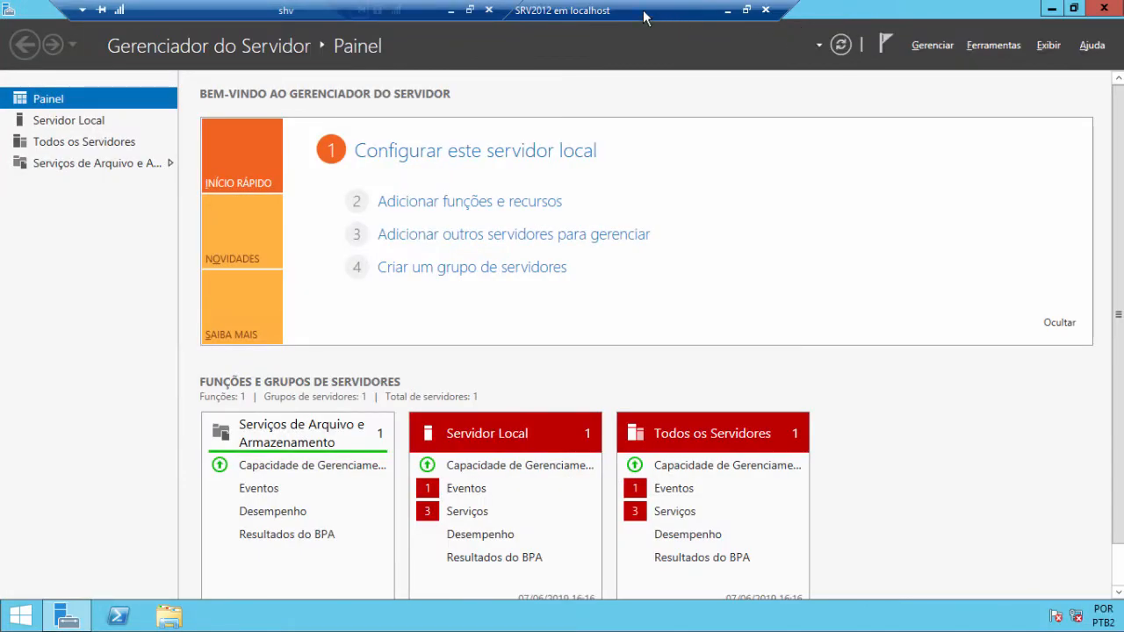
# - Close the guest's Server Manager and toggle the VM window back to full screen
pyautogui.click(1105, 9)
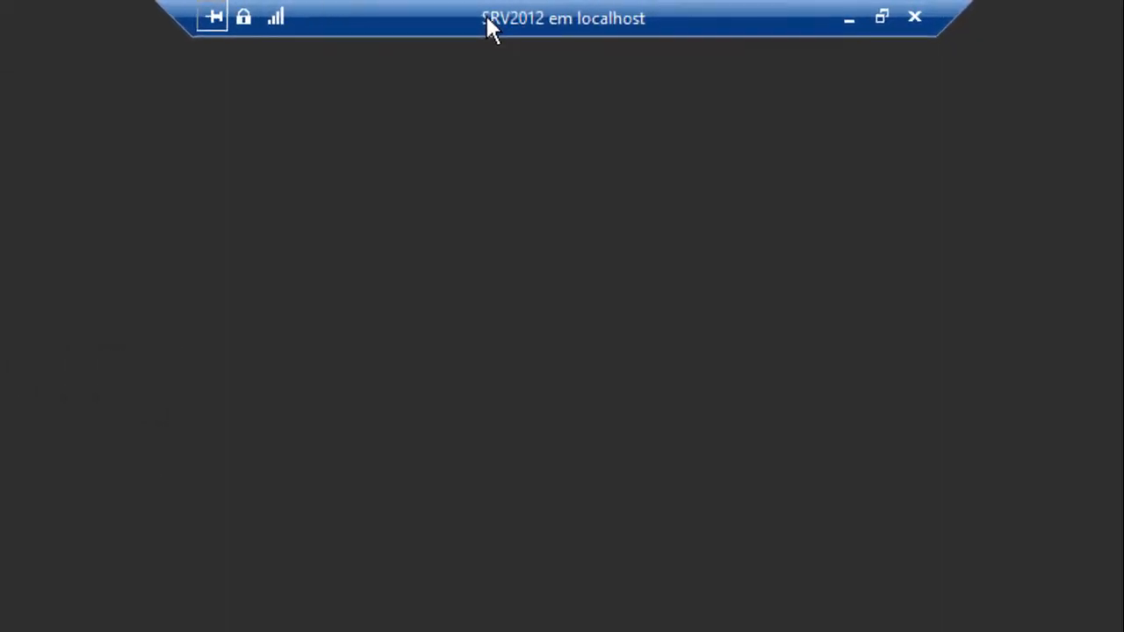
pyautogui.doubleClick(756, 11)
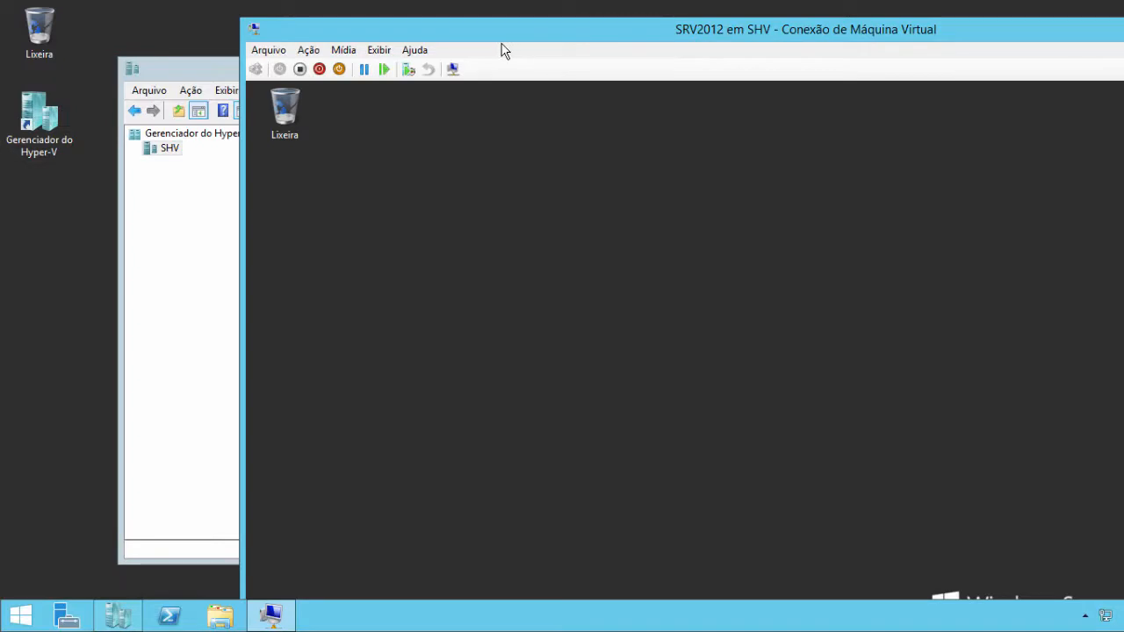
pyautogui.doubleClick(653, 28)
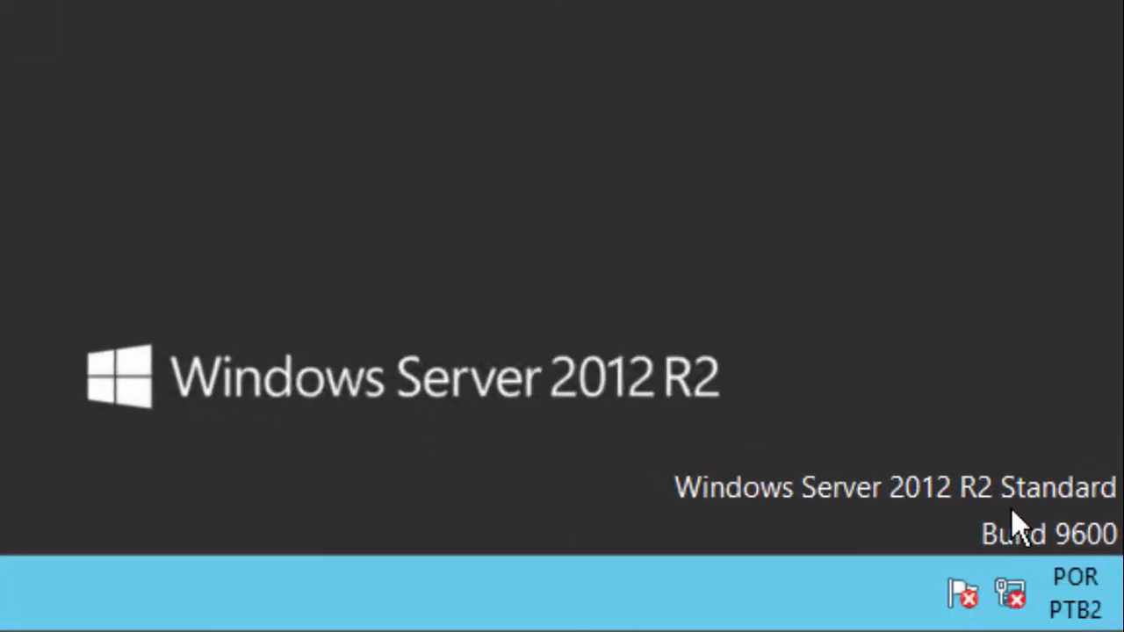
pyautogui.rightClick(1019, 620)
pyautogui.click(944, 586)
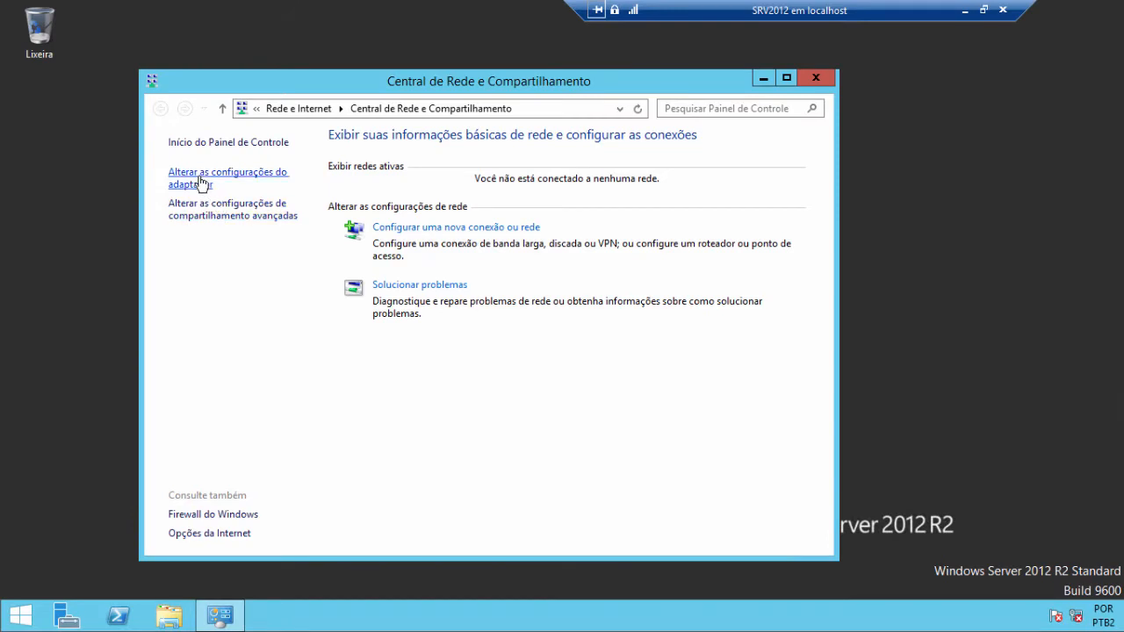
pyautogui.click(201, 183)
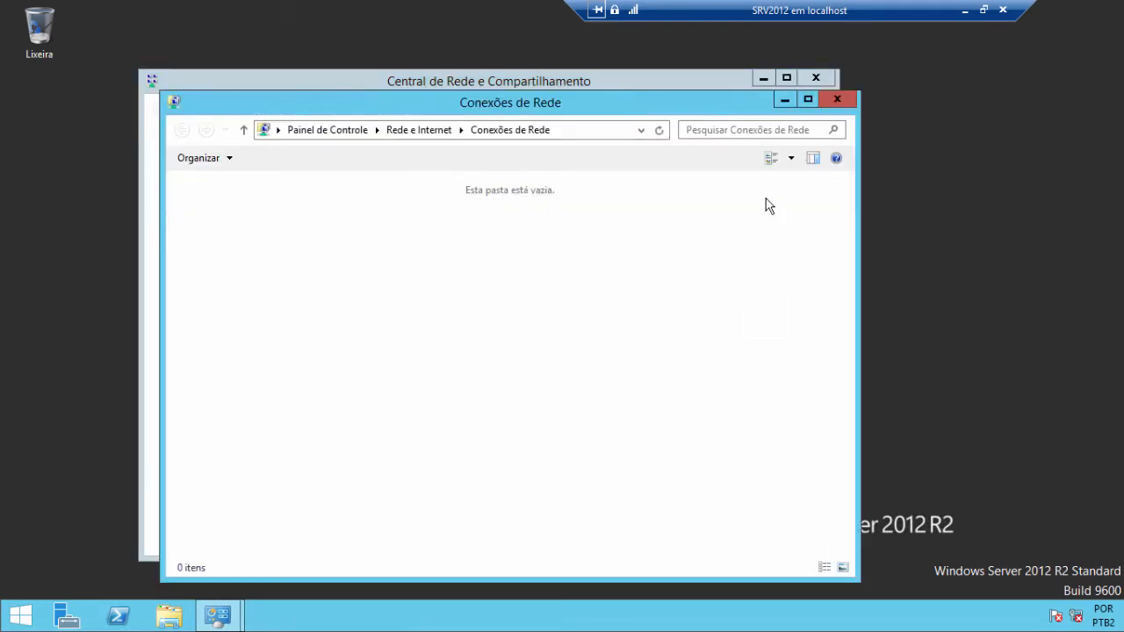
pyautogui.click(838, 100)
pyautogui.click(822, 78)
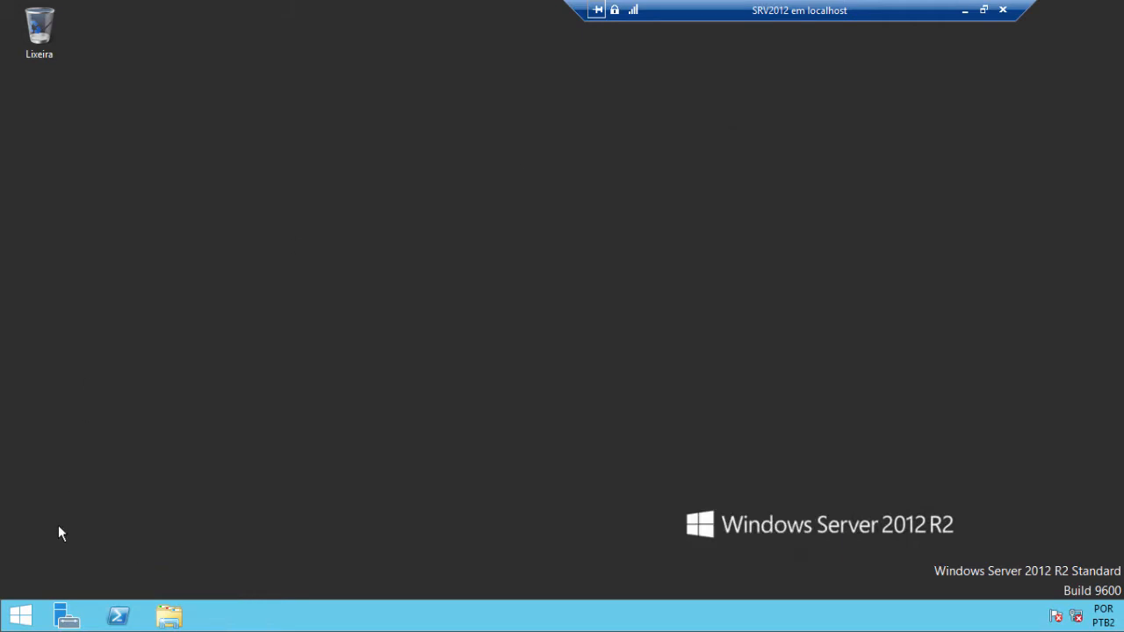
pyautogui.rightClick(22, 614)
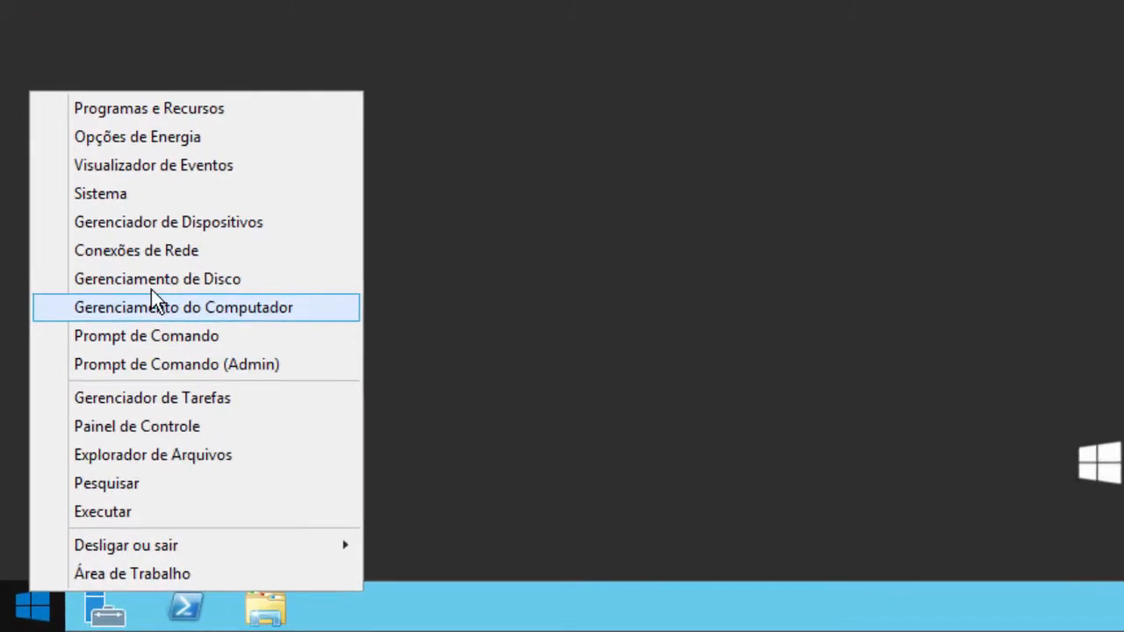
pyautogui.click(163, 218)
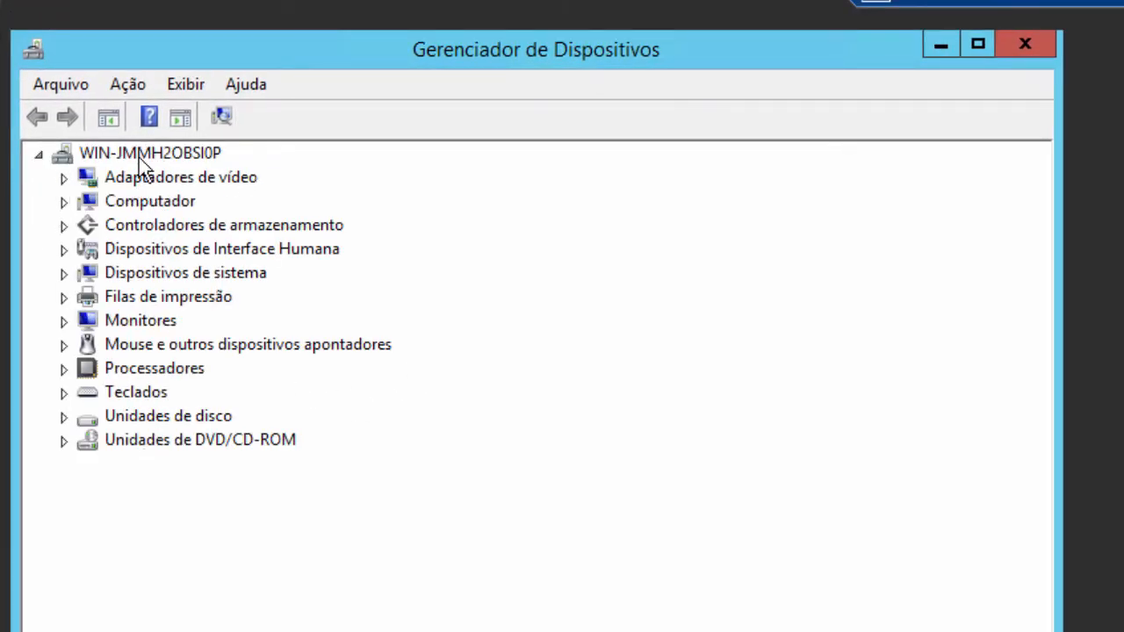
pyautogui.click(1025, 44)
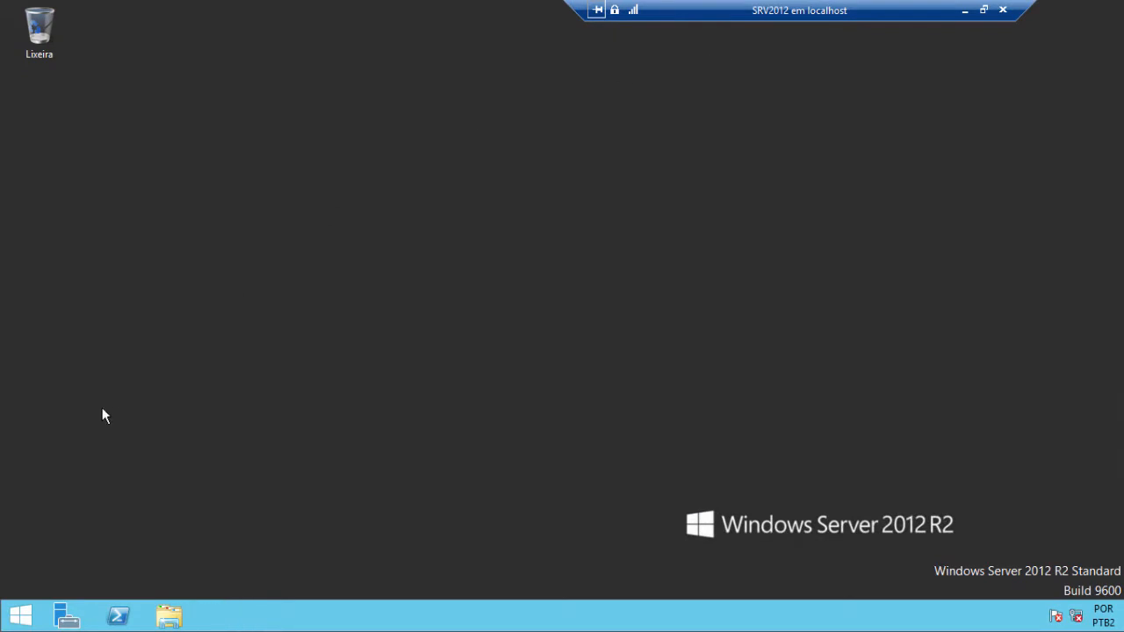
# - Shut down SRV2012 via Shut down or sign out, confirm Continue, and close the VM Connection window
pyautogui.rightClick(21, 616)
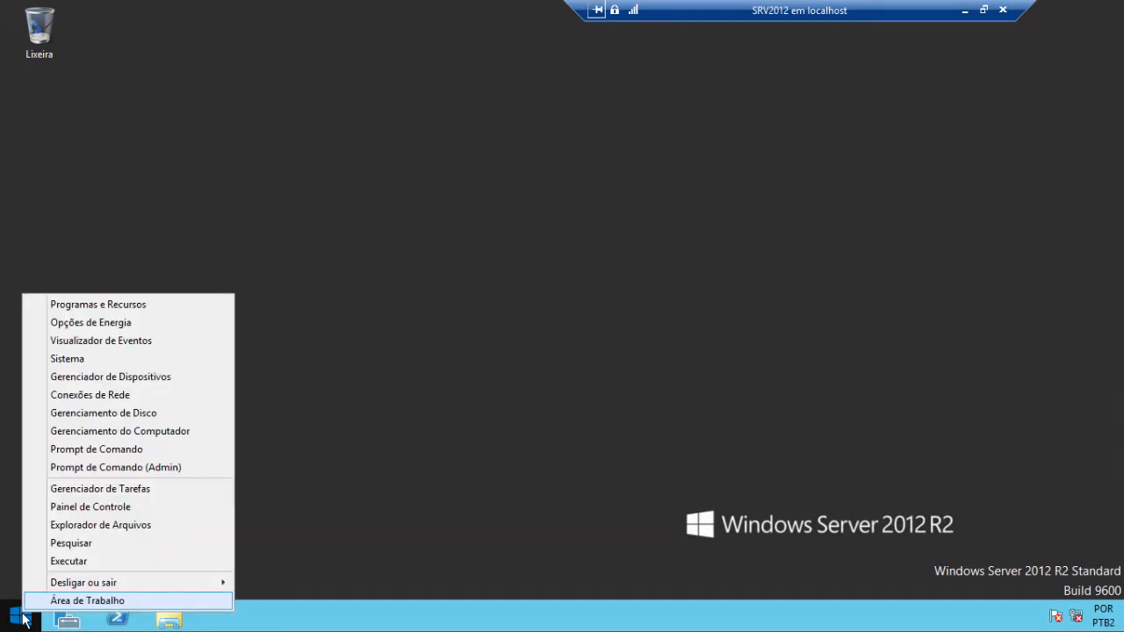
pyautogui.moveTo(92, 585)
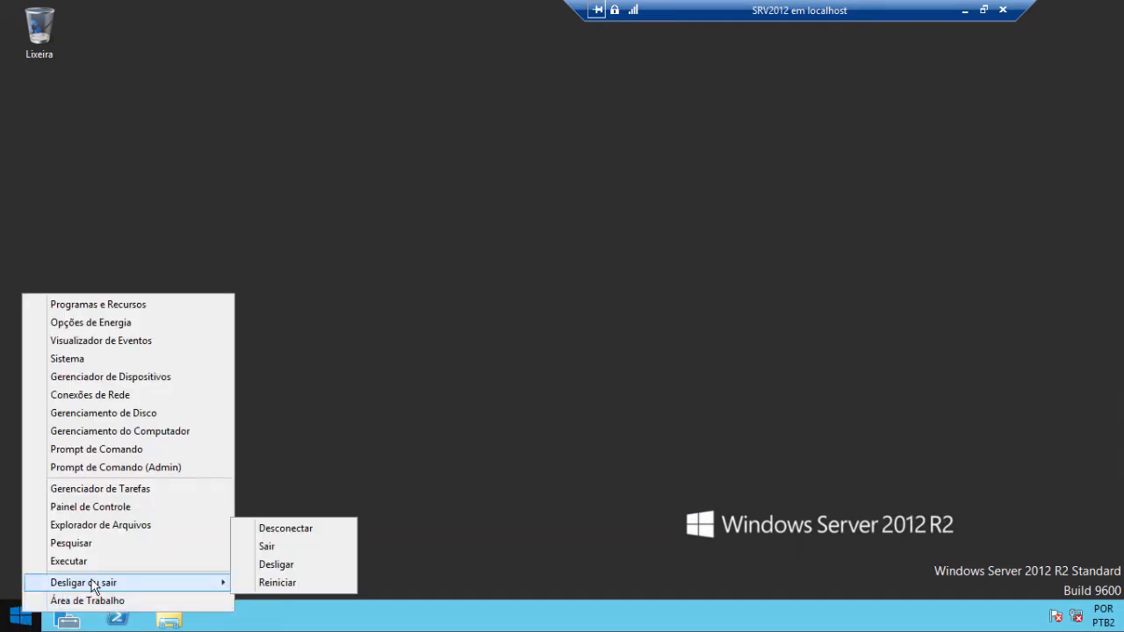
pyautogui.click(278, 571)
pyautogui.click(275, 590)
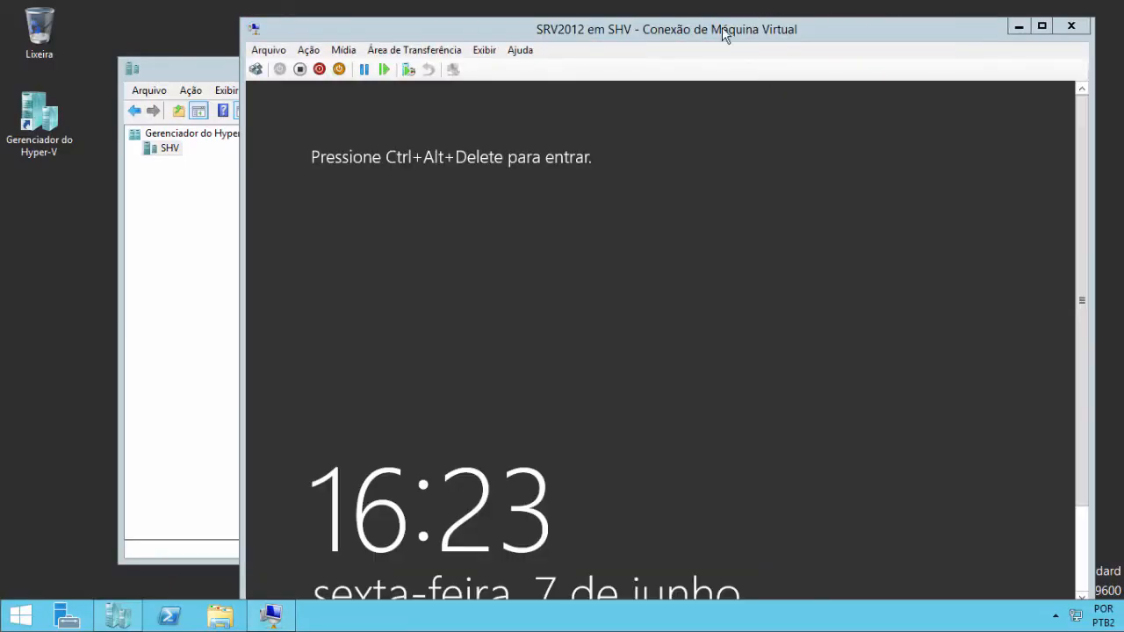
pyautogui.moveTo(844, 37); pyautogui.dragTo(695, 36)
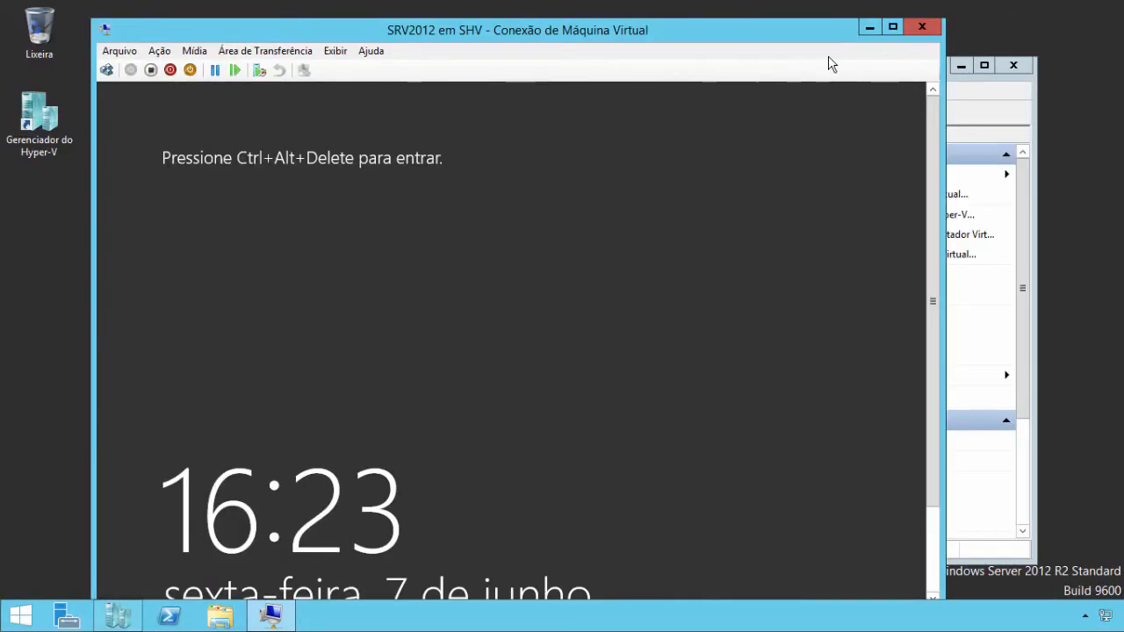
pyautogui.click(917, 30)
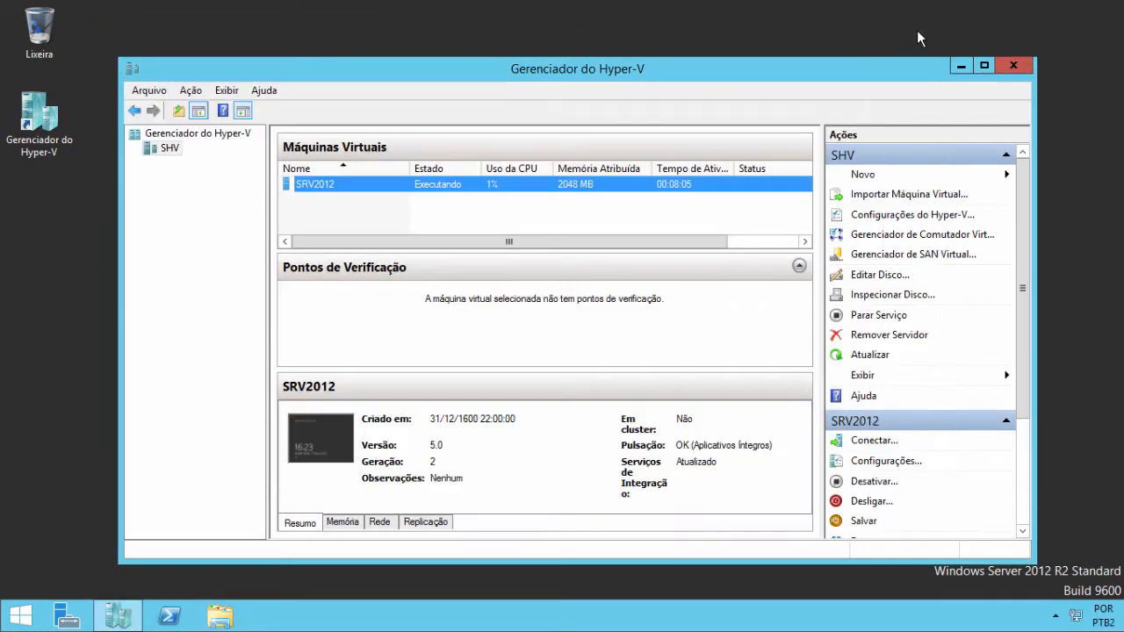
# - Maximise Hyper-V Manager and drag the Actions pane splitter left so its entries read fully
pyautogui.doubleClick(670, 68)
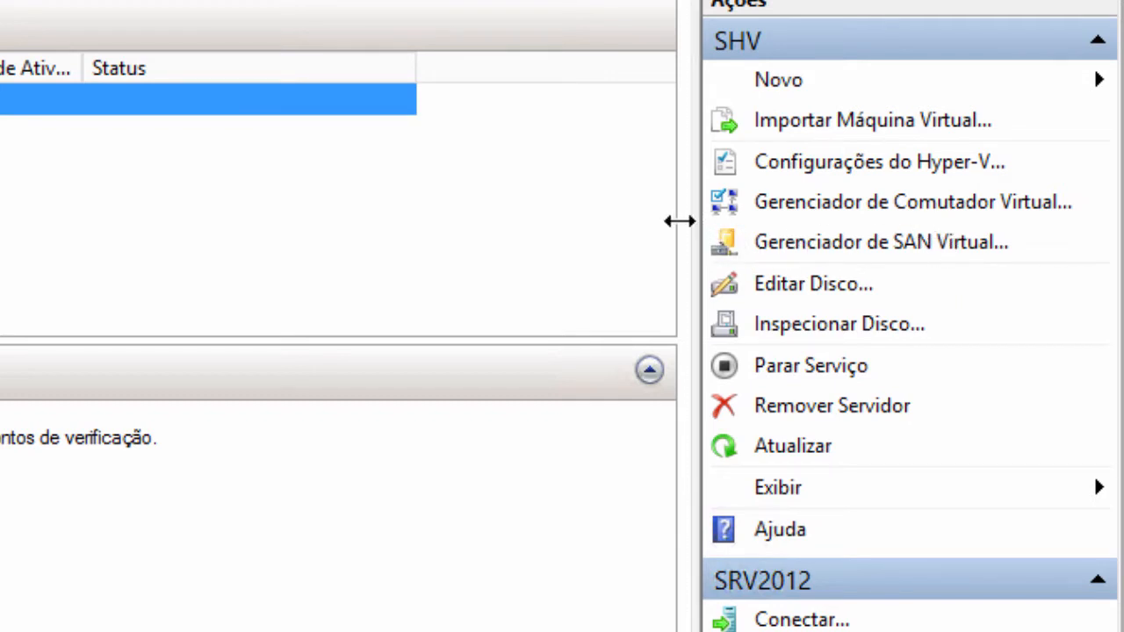
pyautogui.moveTo(680, 222); pyautogui.dragTo(572, 220)
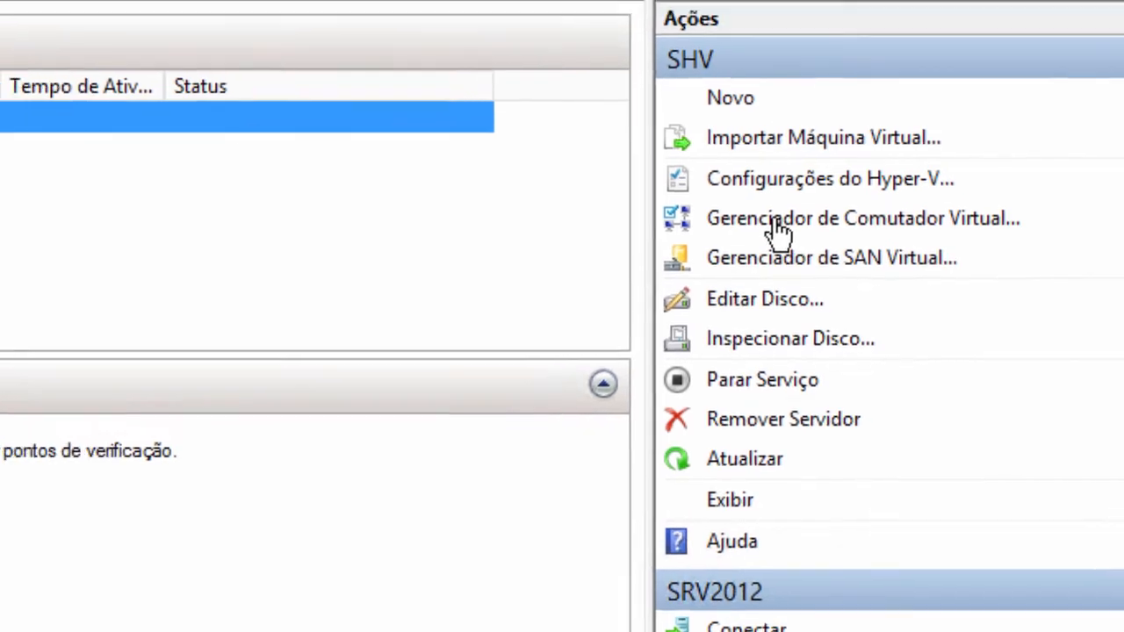
# - Open Virtual Switch Manager for SHV and view the MAC range 00-15-5D-01-C8-00 to 00-15-5D-01-C8-FF
pyautogui.click(702, 203)
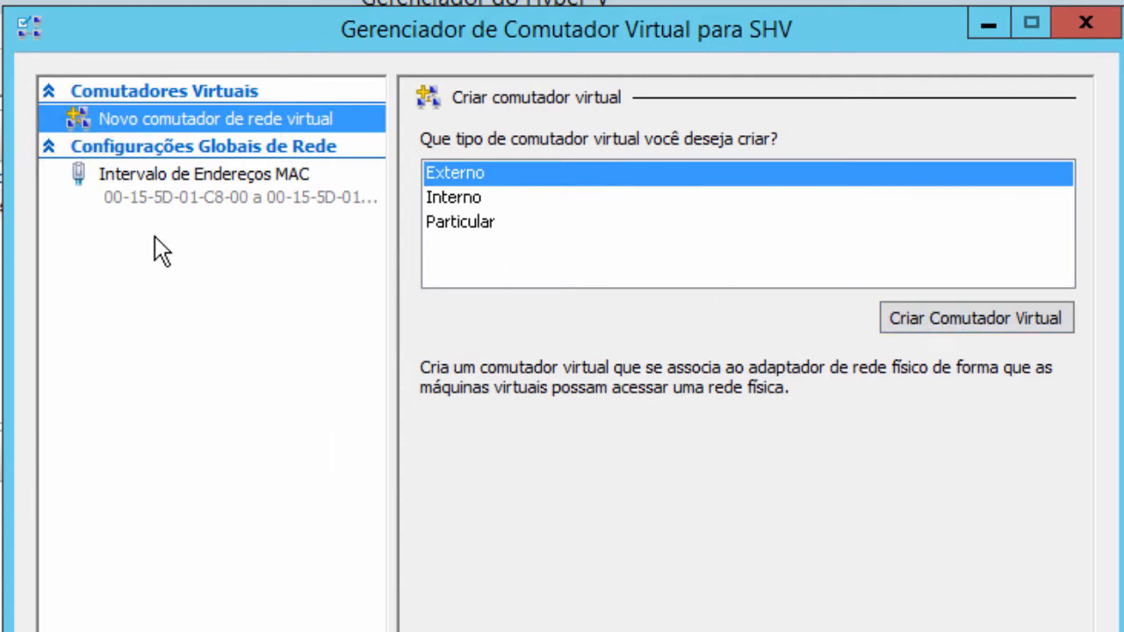
pyautogui.click(172, 209)
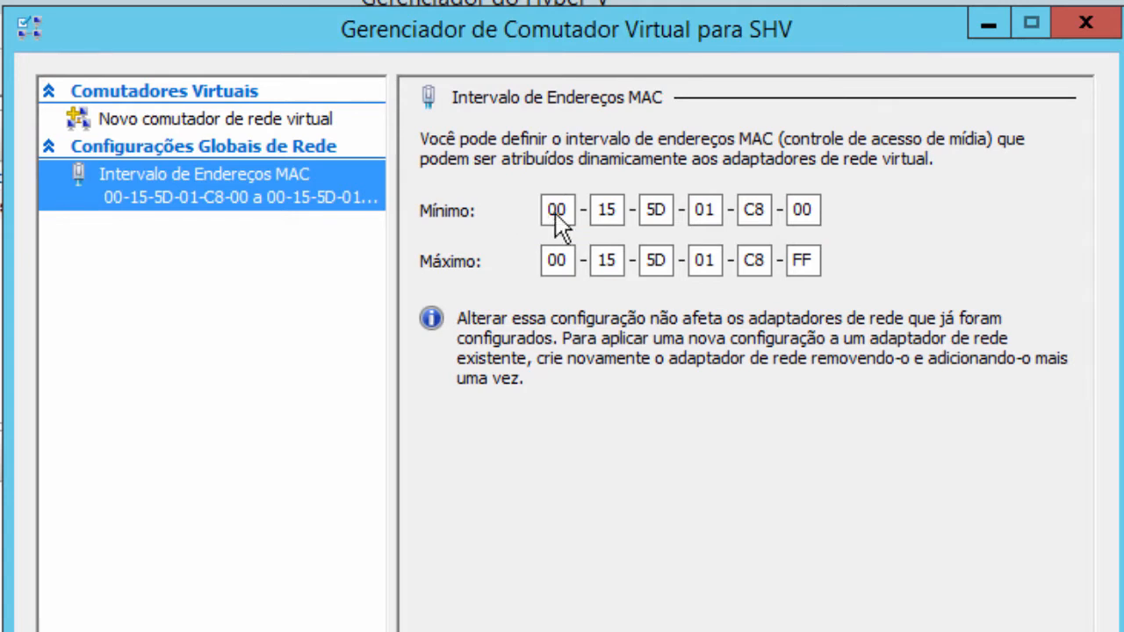
# - Step through the minimum and maximum MAC address octets (00, 15, 5D, 01)
pyautogui.click(670, 211)
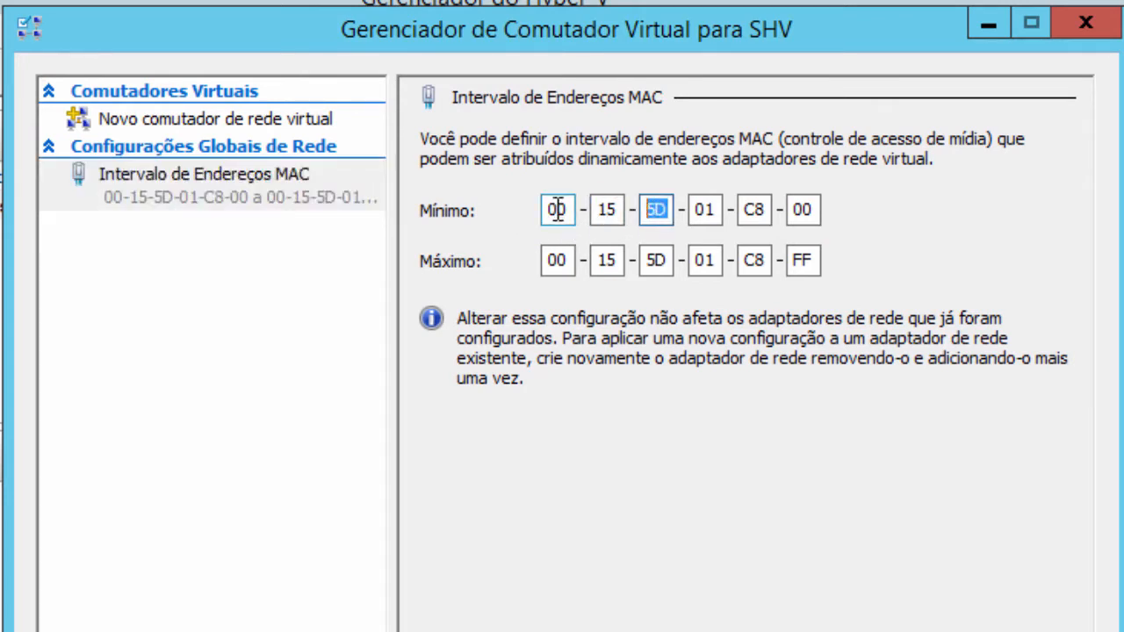
pyautogui.click(557, 211)
pyautogui.click(606, 211)
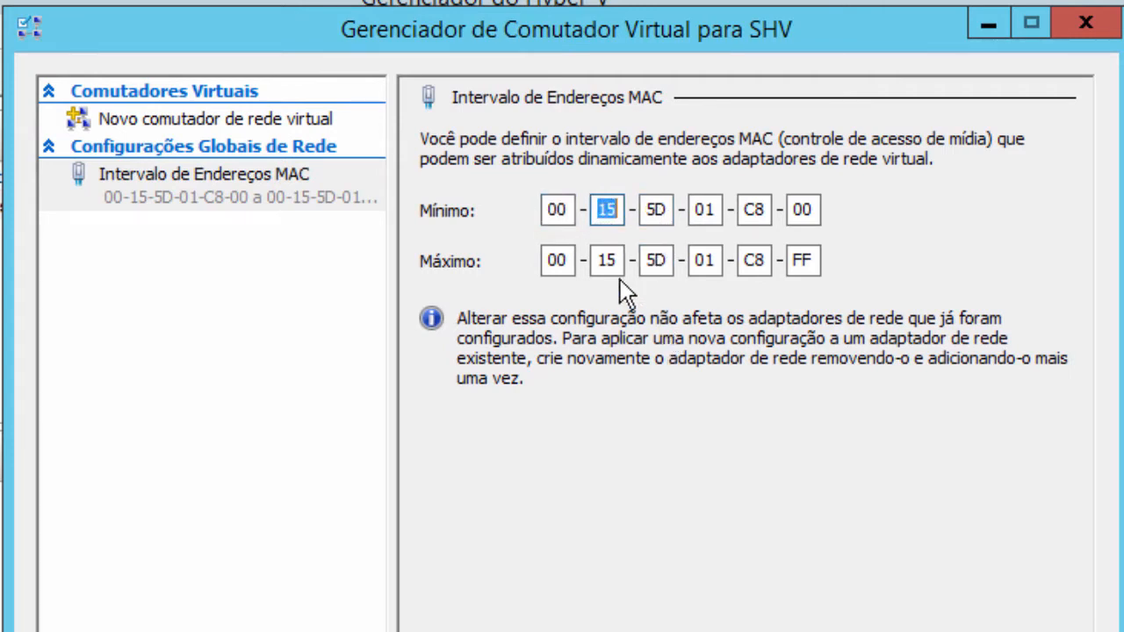
pyautogui.click(557, 210)
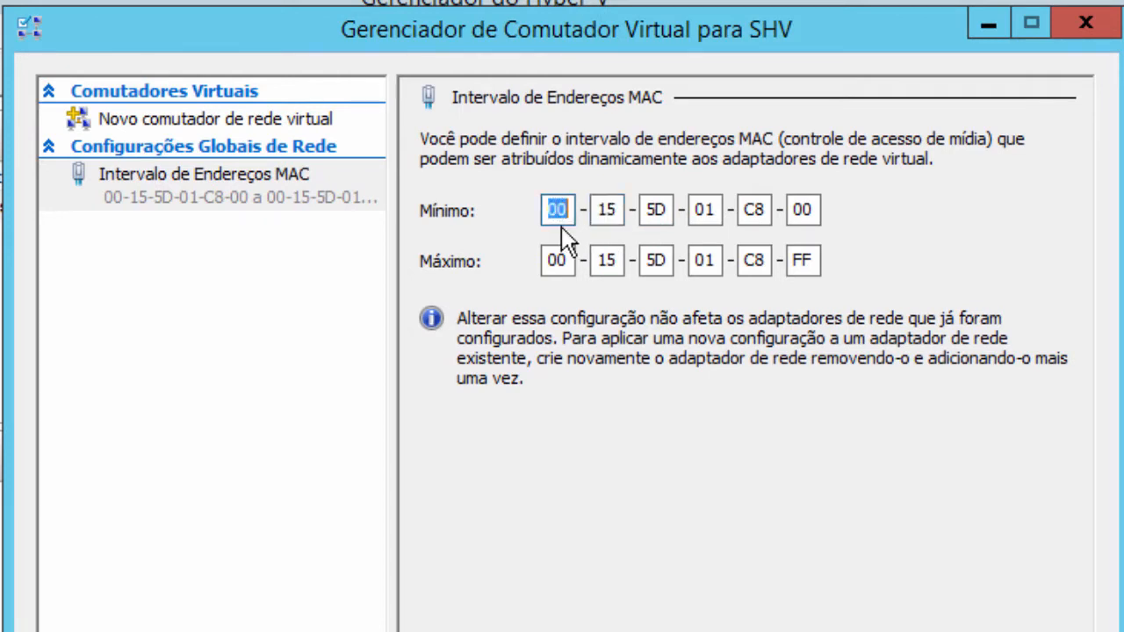
pyautogui.click(607, 211)
pyautogui.click(654, 209)
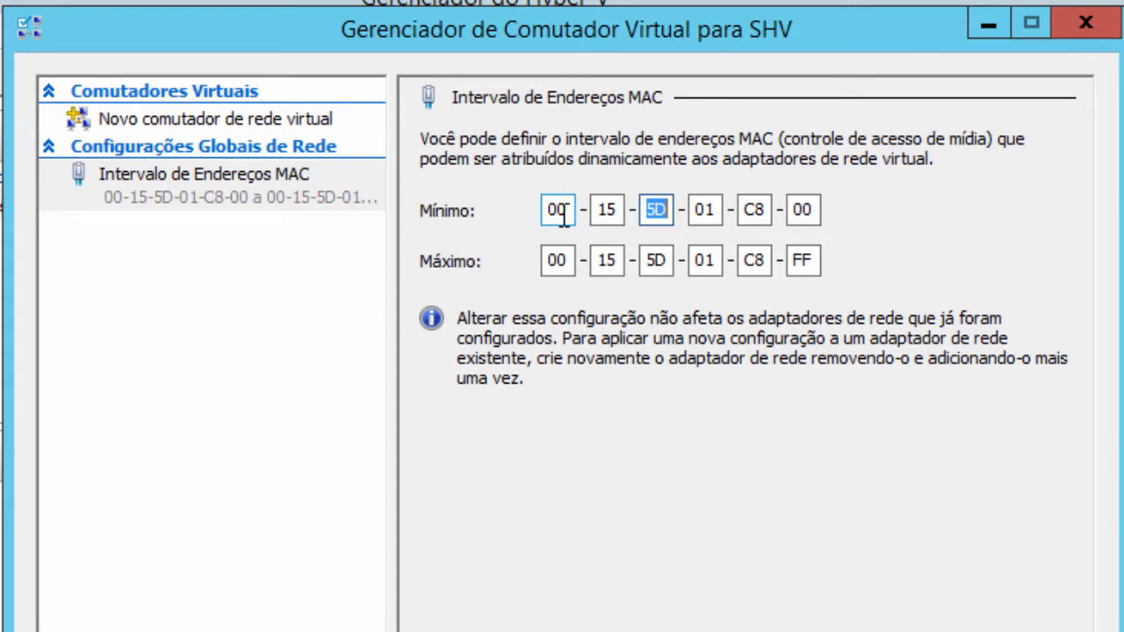
pyautogui.click(595, 211)
pyautogui.click(567, 202)
pyautogui.click(605, 208)
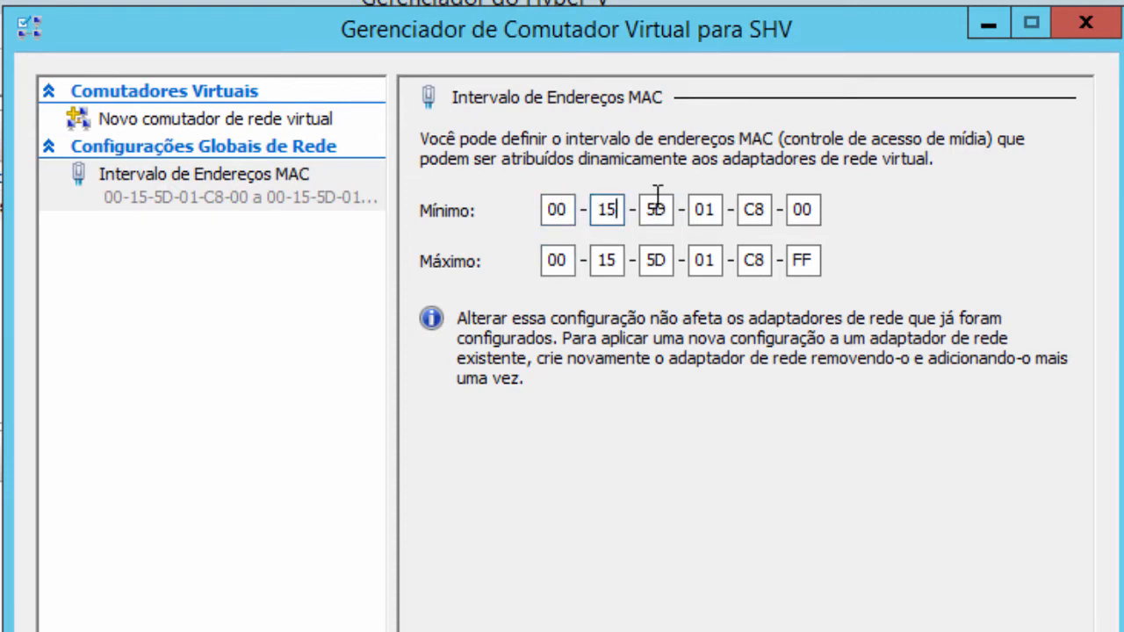
pyautogui.click(658, 210)
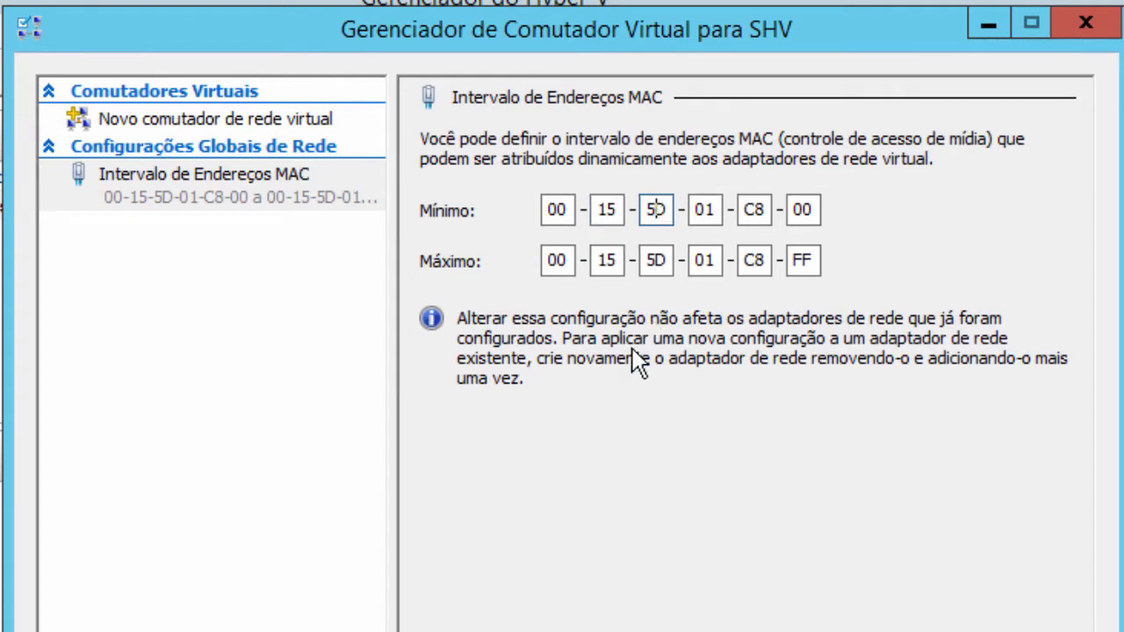
pyautogui.doubleClick(706, 209)
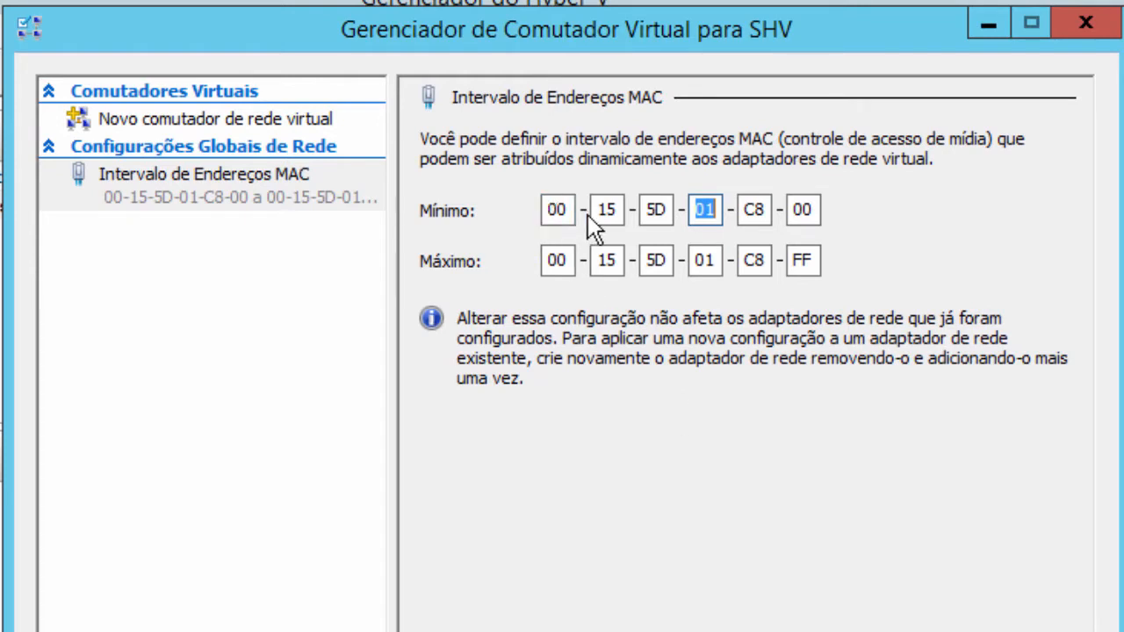
pyautogui.doubleClick(653, 258)
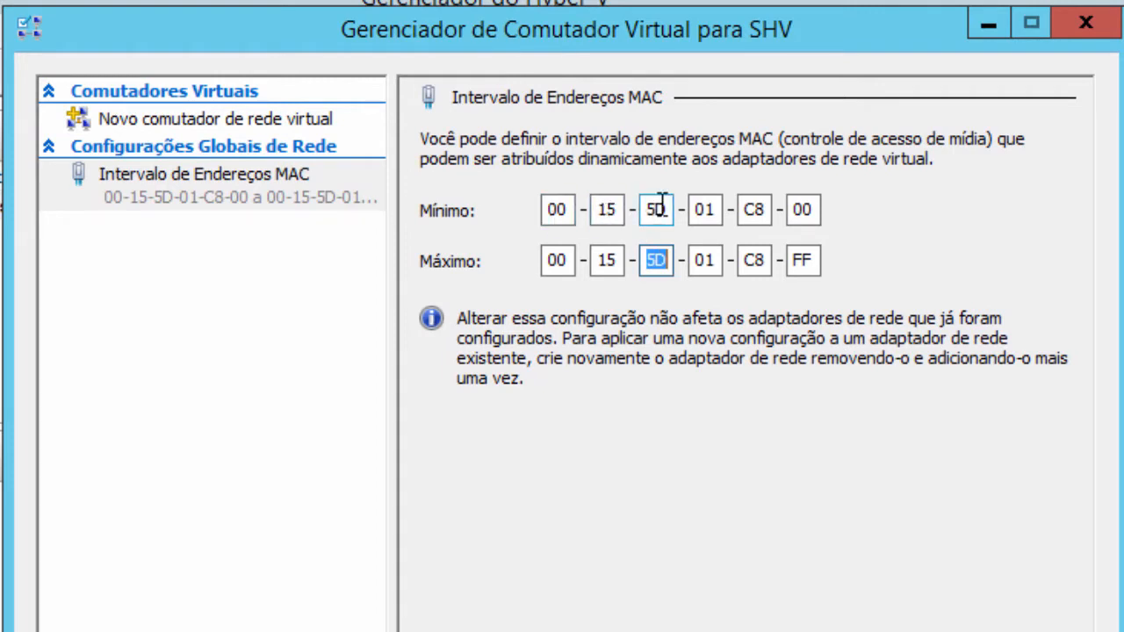
pyautogui.doubleClick(656, 209)
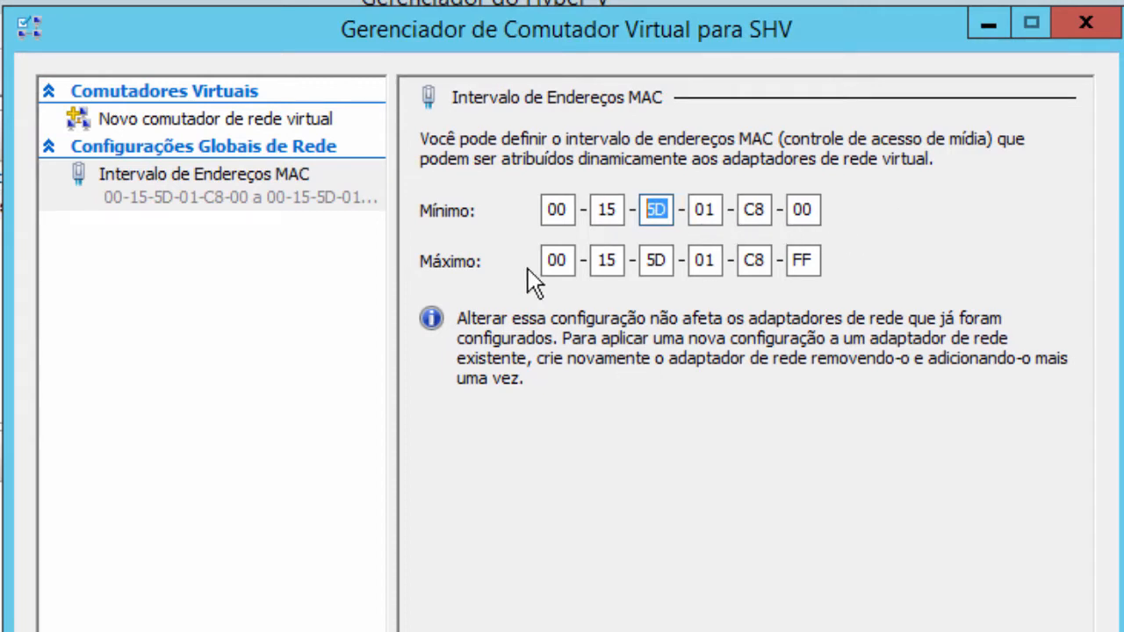
# - Retype the first minimum MAC octet as 22, then back to 00, and go to Novo comutador de rede virtual
pyautogui.doubleClick(566, 210)
pyautogui.write('22')
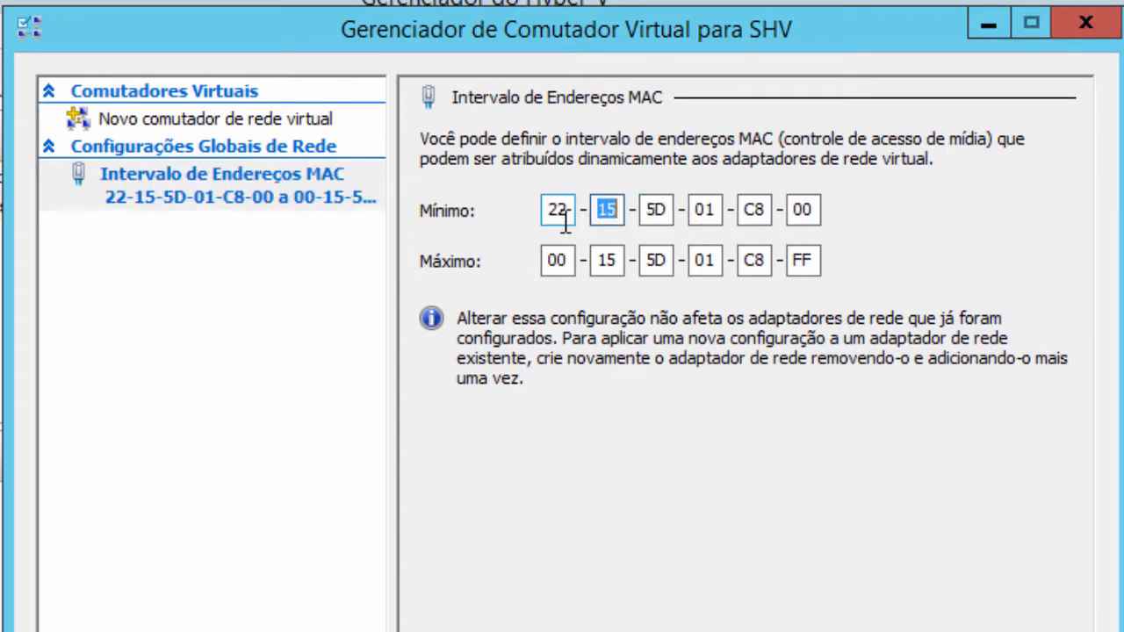
pyautogui.doubleClick(562, 210)
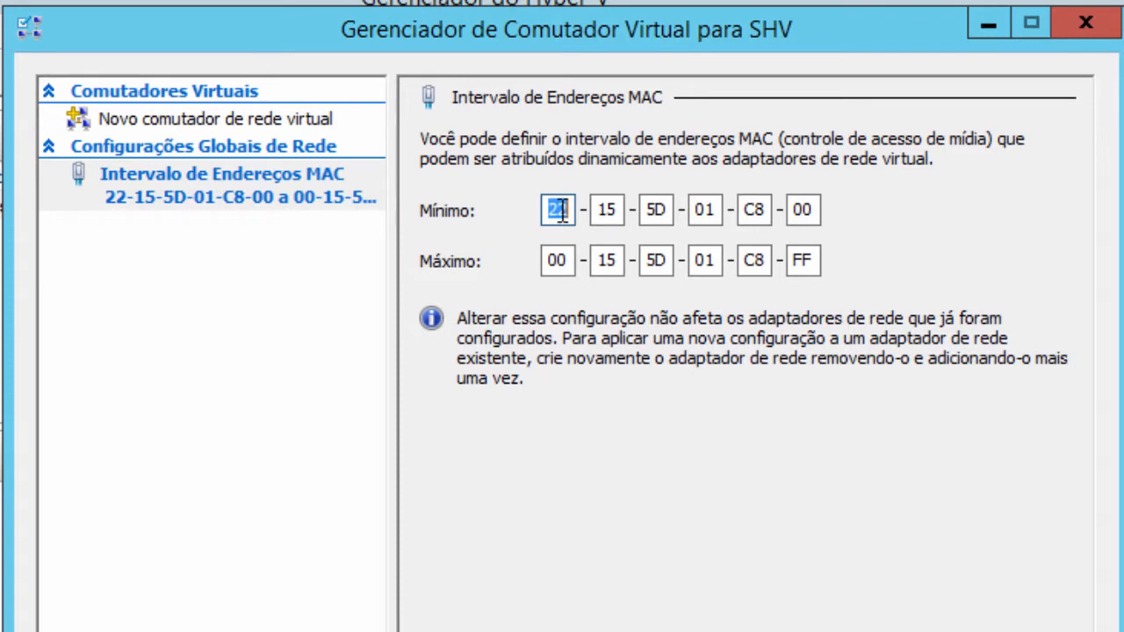
pyautogui.write('00')
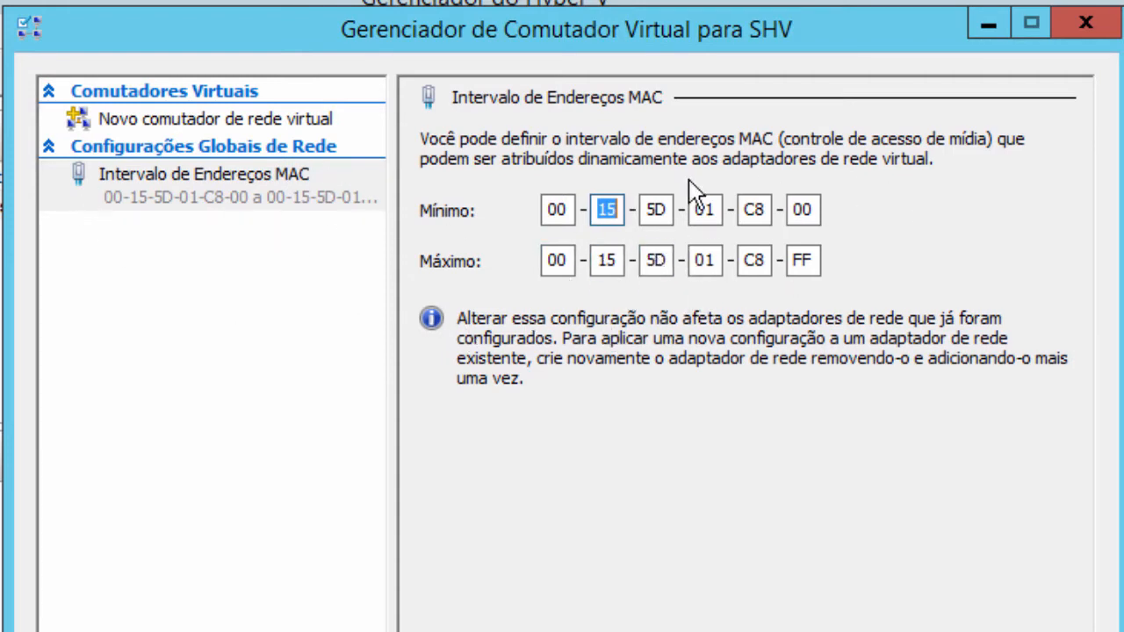
pyautogui.click(227, 123)
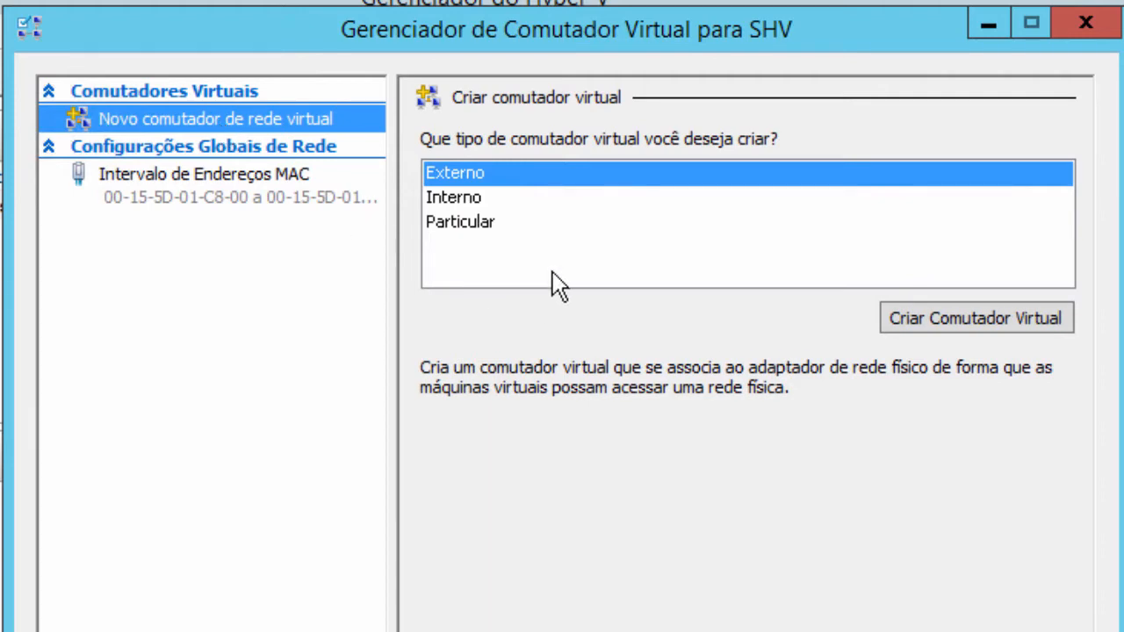
# - Create an Externo switch, Novo Comutador Virtual, bound to the Qualcomm Atheros AR8161 adapter
pyautogui.click(493, 176)
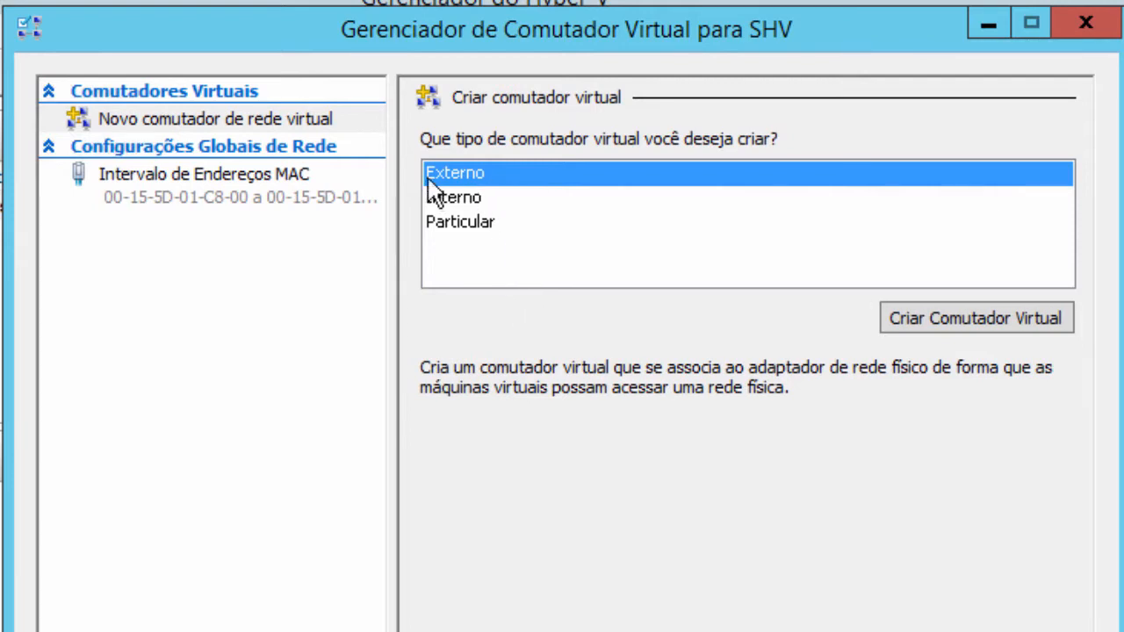
pyautogui.click(953, 315)
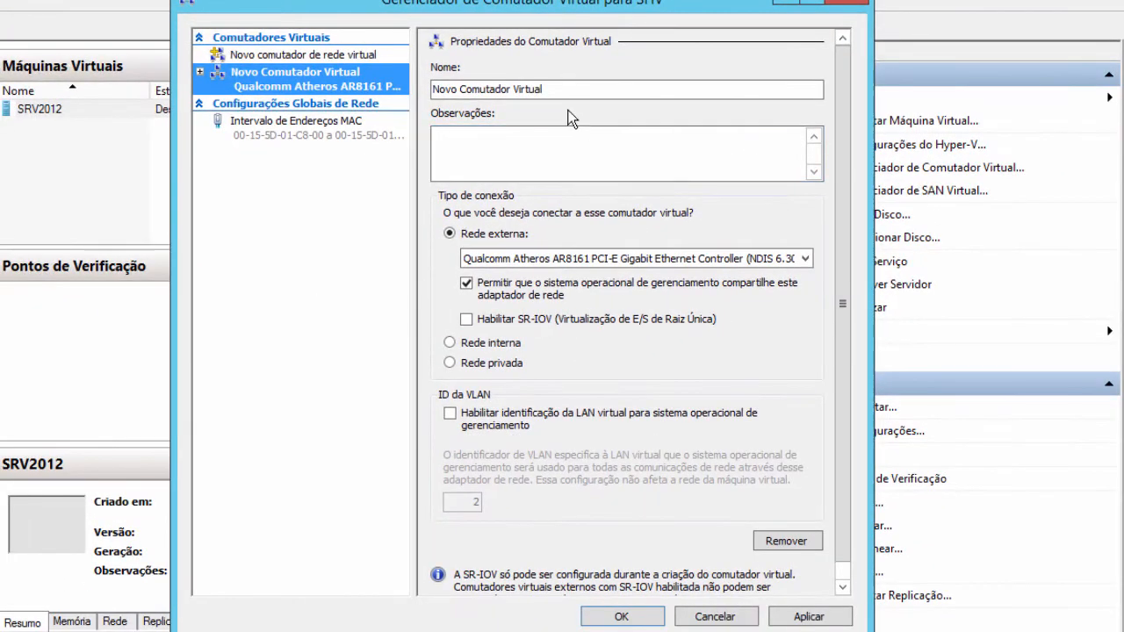
# - Rename the new switch to 'Exemplo EXTERNO'
pyautogui.moveTo(560, 91); pyautogui.dragTo(430, 91)
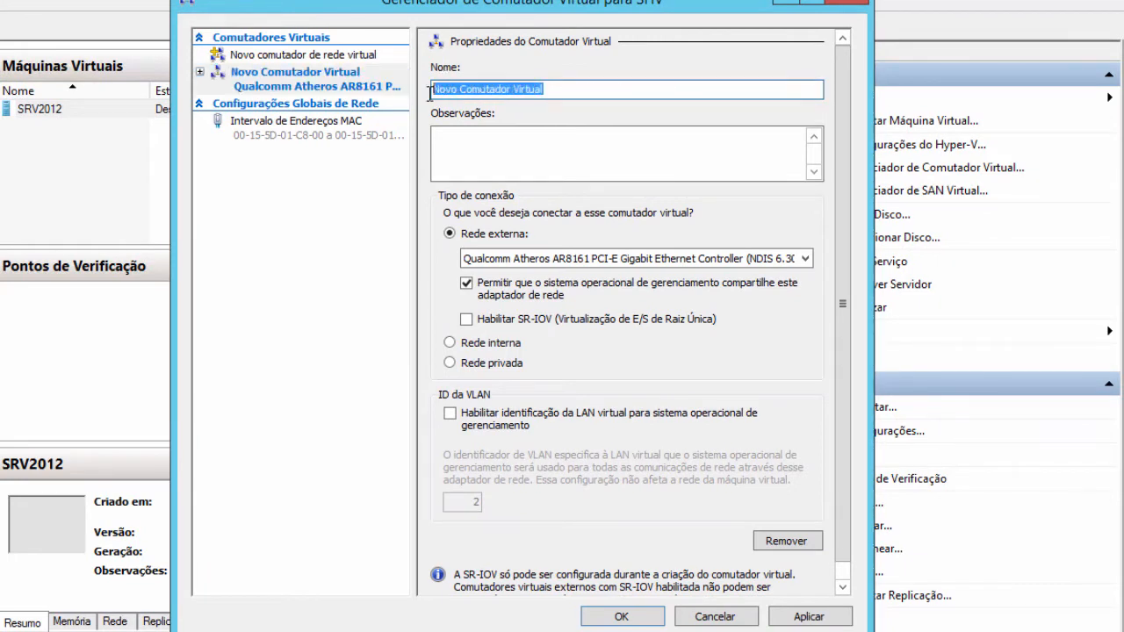
pyautogui.write('Exemplor')
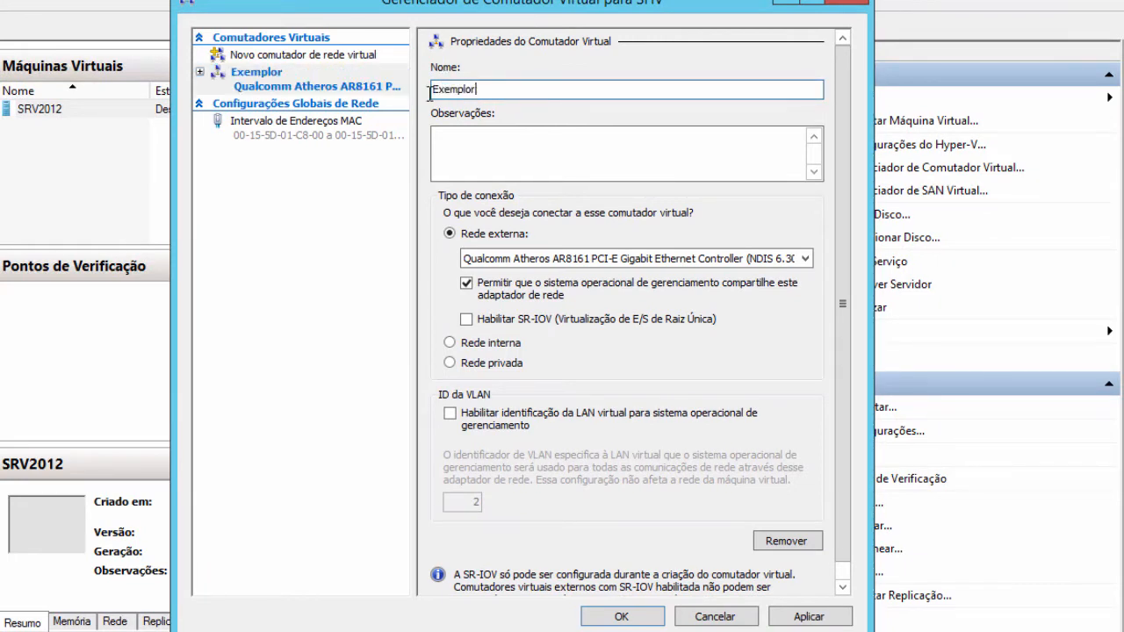
pyautogui.press('BackSpace')
pyautogui.write('Exte')
pyautogui.press('BackSpace')
pyautogui.press('BackSpace')
pyautogui.press('BackSpace')
pyautogui.write('XTERNO')
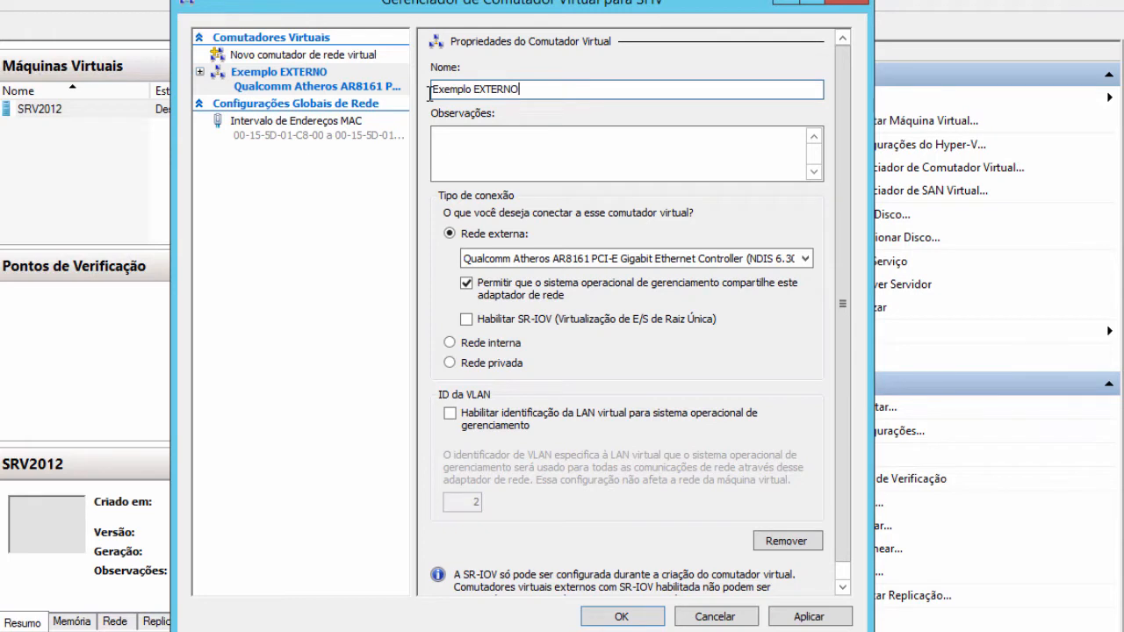
# - Enter the note 'Windows Server 2012 R2 (AD)' in Observações, then reselect the switch name
pyautogui.click(444, 137)
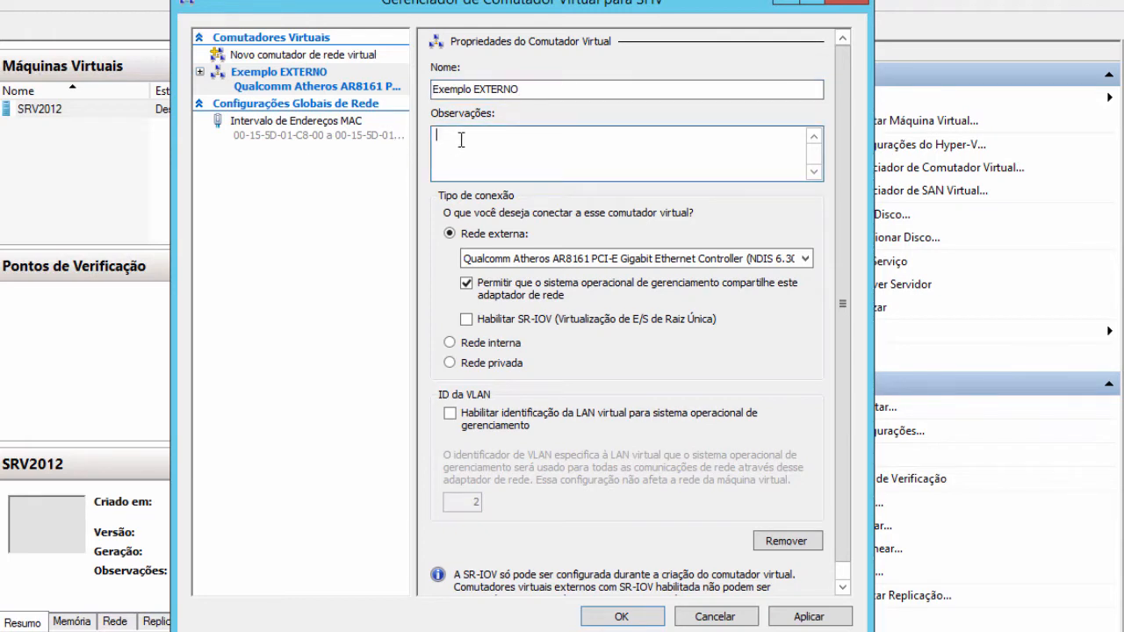
pyautogui.write('Obs')
pyautogui.press('BackSpace')
pyautogui.press('BackSpace')
pyautogui.press('BackSpace')
pyautogui.write('Windows Server ')
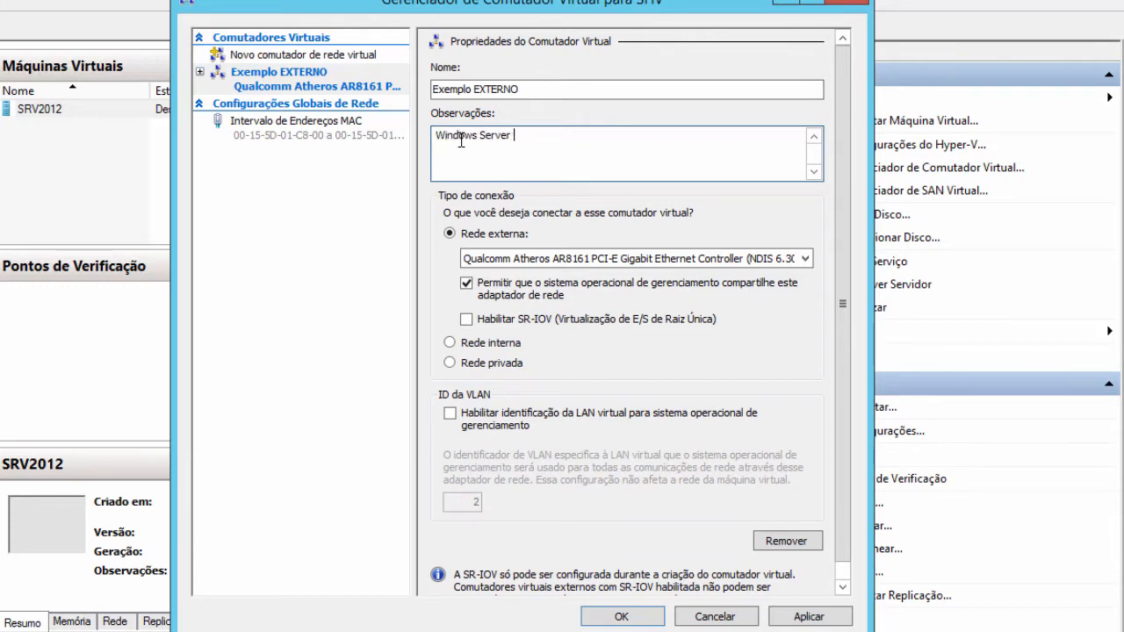
pyautogui.write('2012 R2 AD')
pyautogui.press('Left')
pyautogui.press('Left')
pyautogui.press('Left')
pyautogui.write('(')
pyautogui.press('End')
pyautogui.write(')')
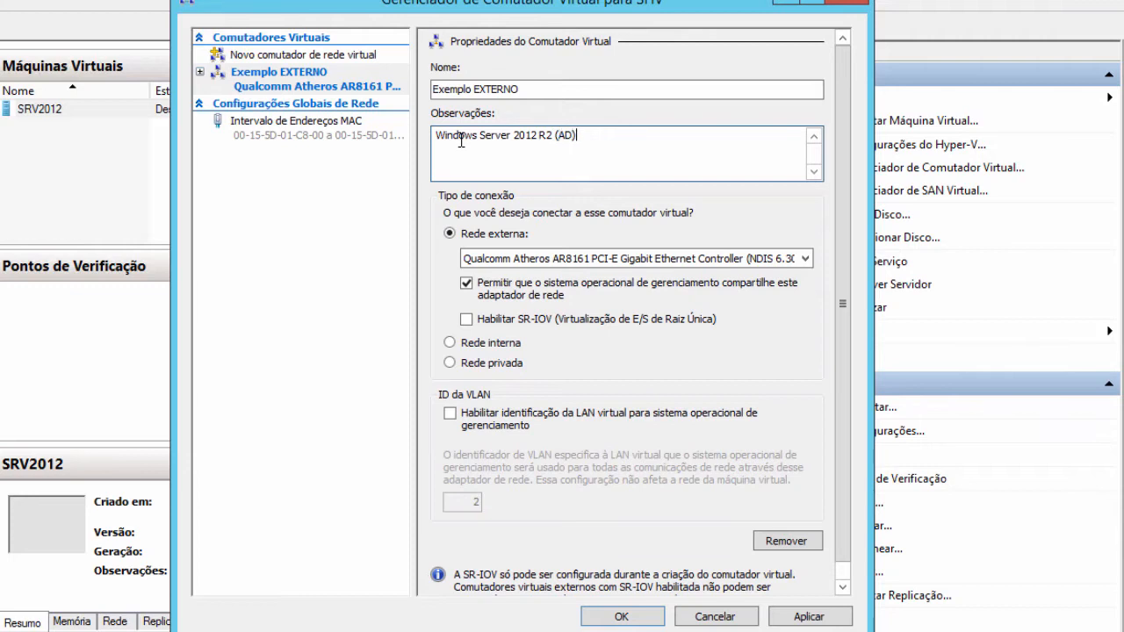
pyautogui.doubleClick(496, 88)
pyautogui.moveTo(441, 89); pyautogui.dragTo(419, 88)
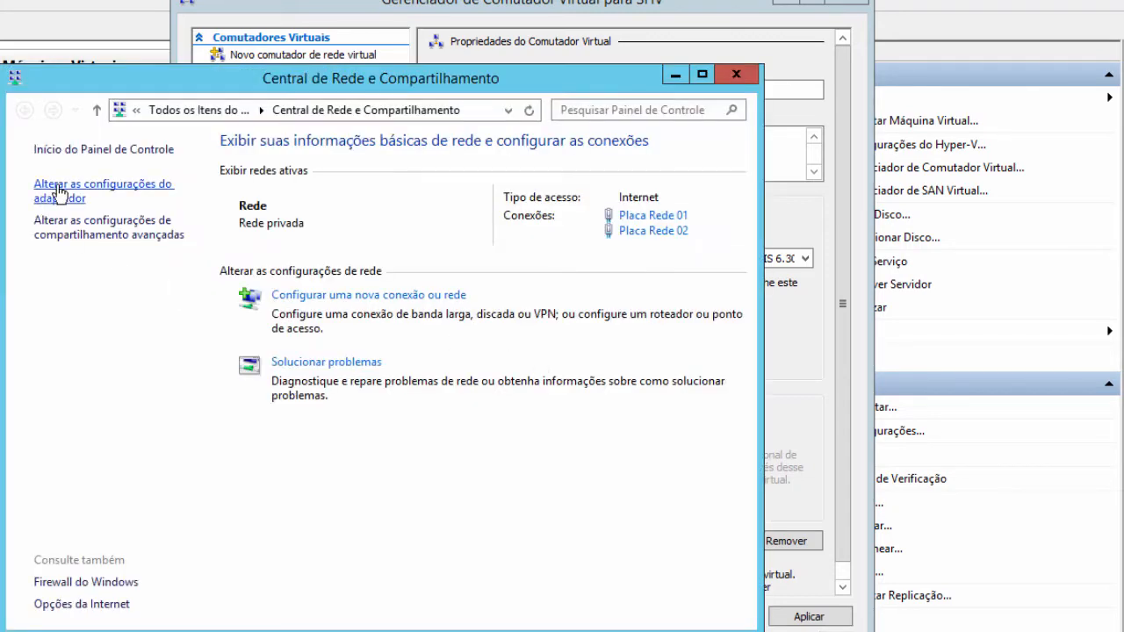
# - Open the host's Network Connections beside the Exemplo EXTERNO settings, minimising the Sharing Center
pyautogui.click(58, 194)
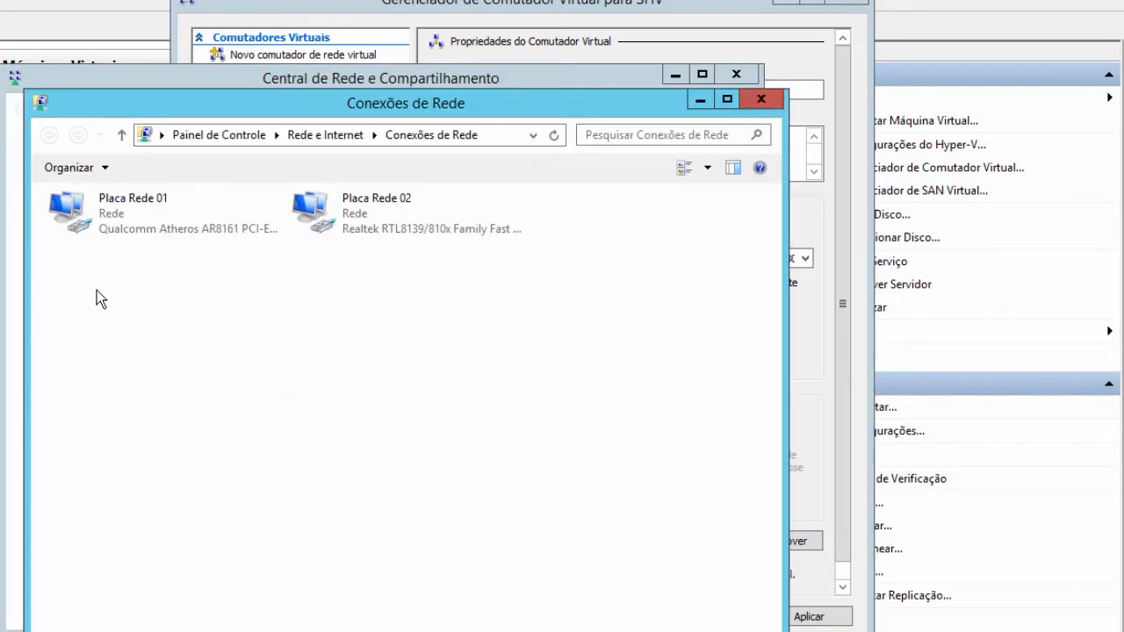
pyautogui.moveTo(331, 106); pyautogui.dragTo(147, 446)
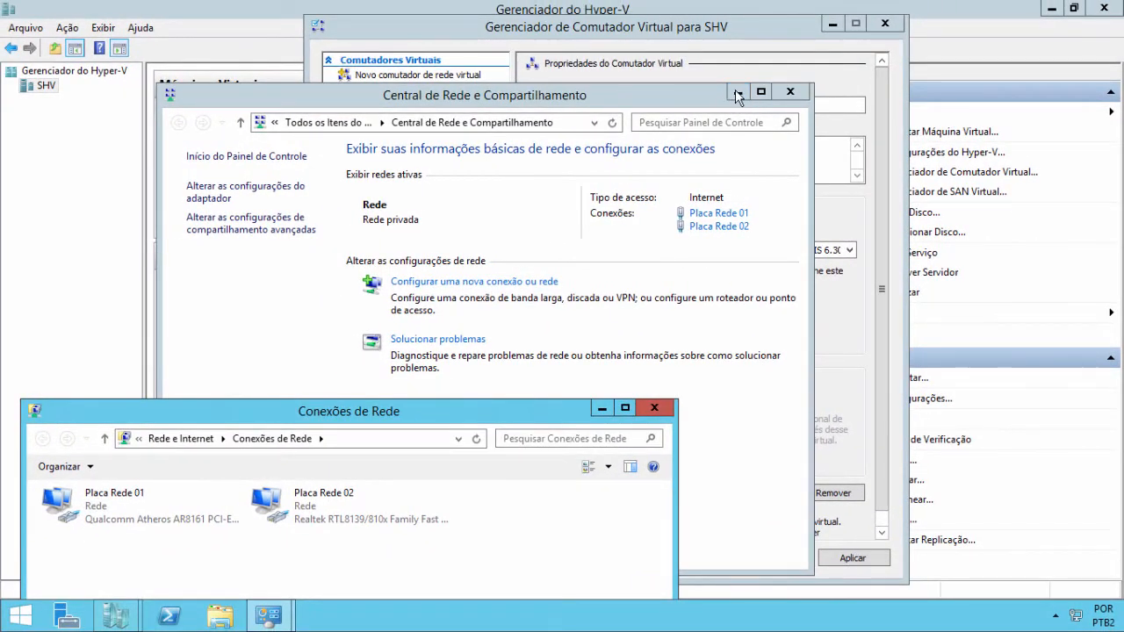
pyautogui.click(738, 93)
pyautogui.moveTo(632, 35); pyautogui.dragTo(775, 25)
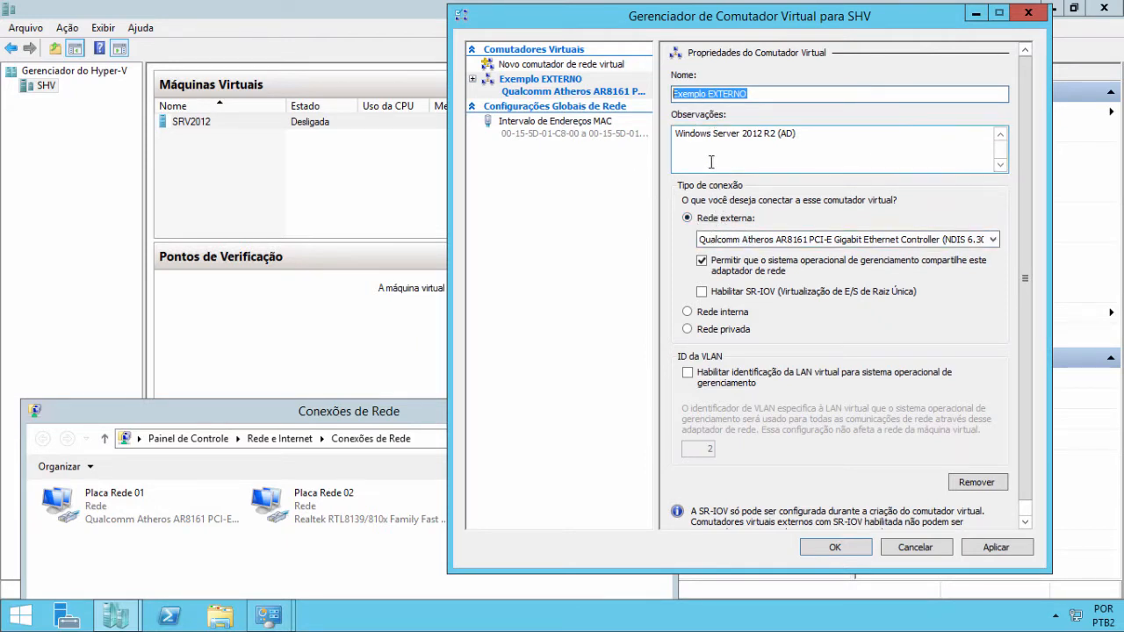
# - Bind the Exemplo EXTERNO switch to the Realtek RTL8139/810x Family Fast Ethernet NIC instead of Qualcomm Atheros
pyautogui.click(750, 241)
pyautogui.click(753, 245)
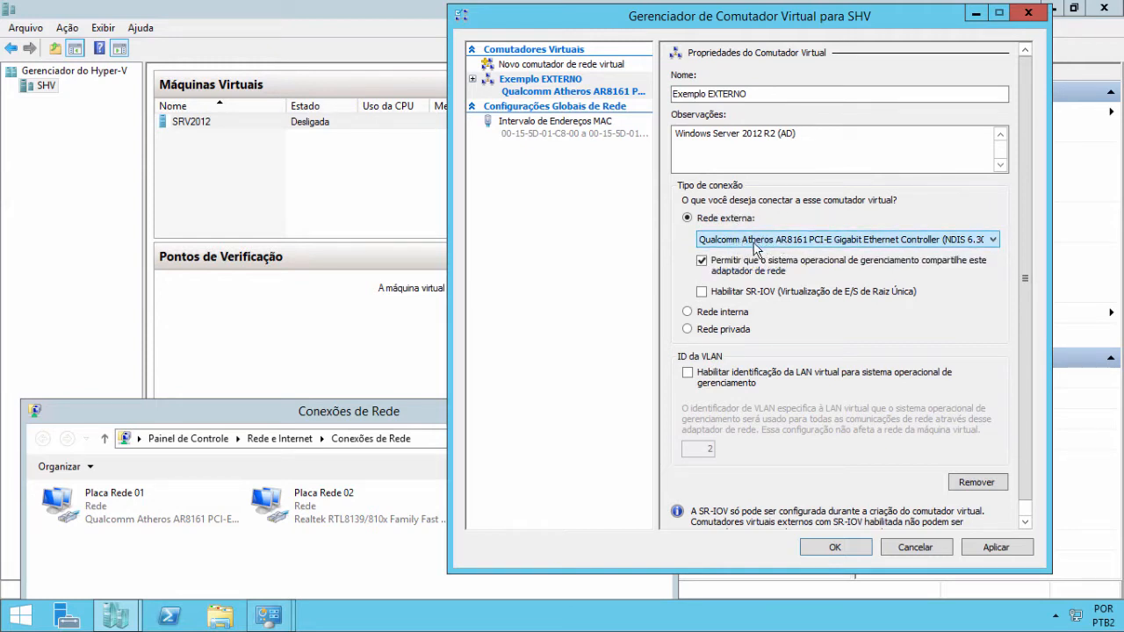
pyautogui.click(741, 242)
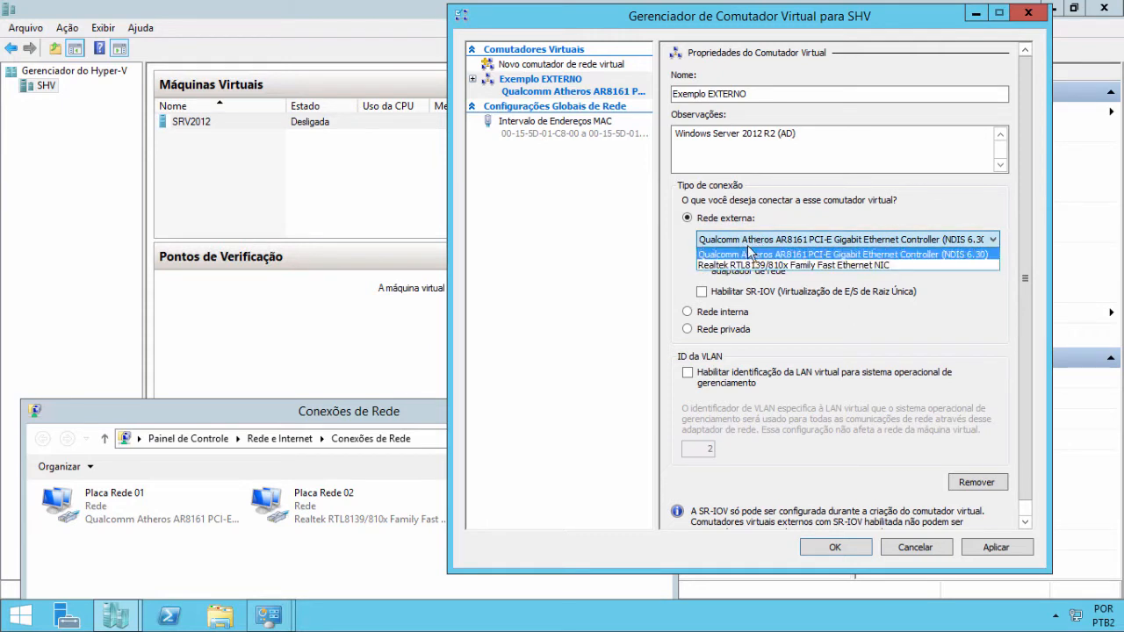
pyautogui.click(751, 240)
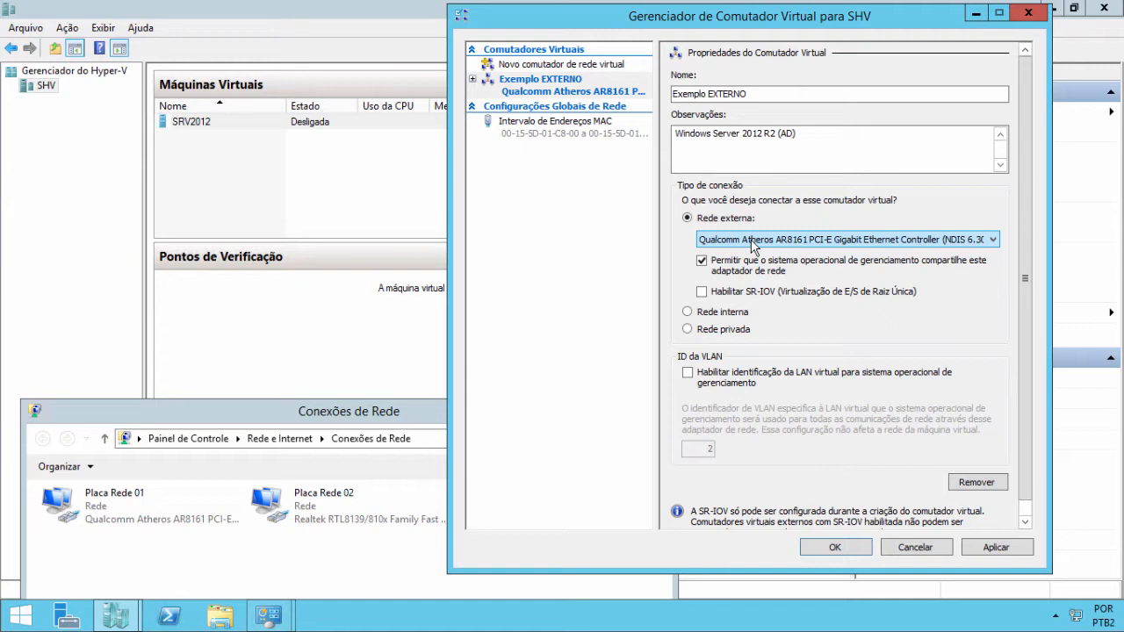
pyautogui.click(751, 244)
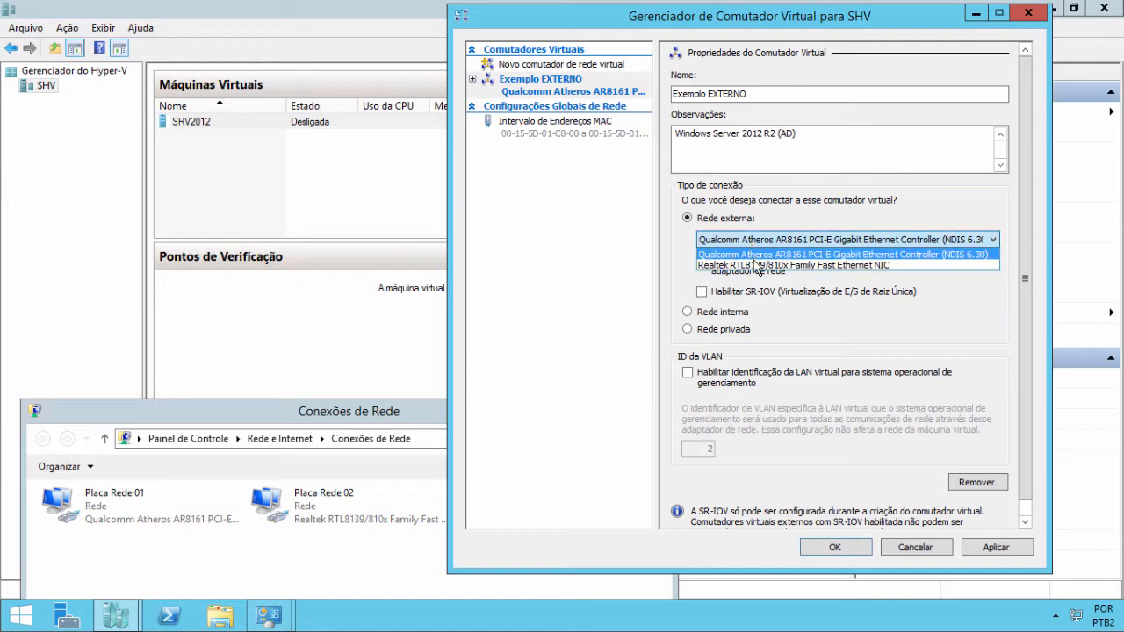
pyautogui.click(754, 263)
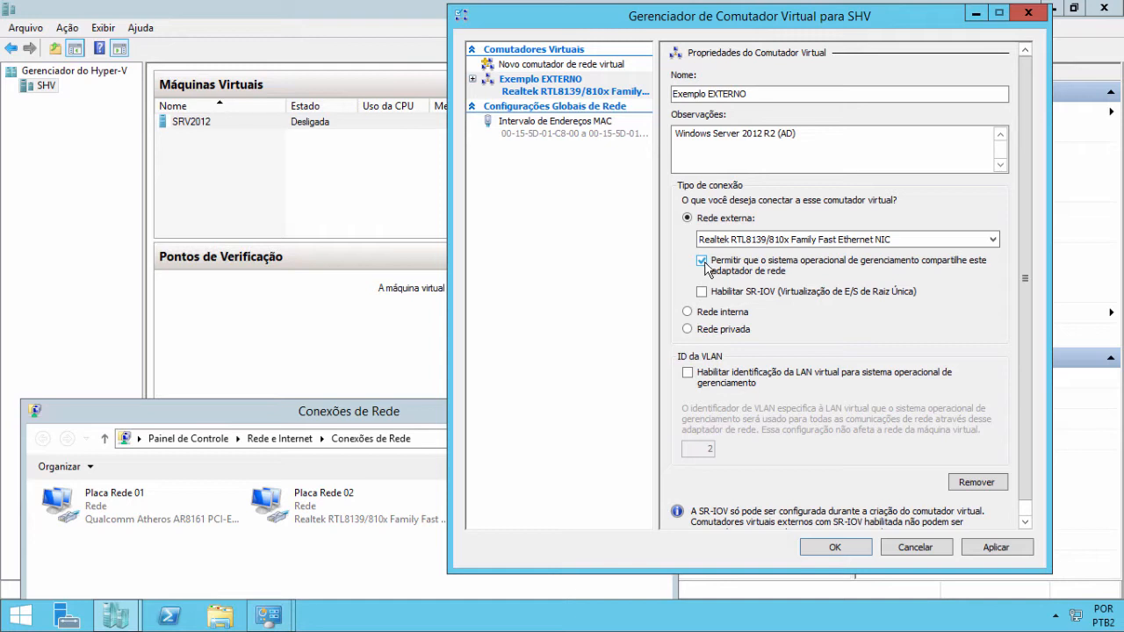
pyautogui.click(738, 300)
pyautogui.click(721, 384)
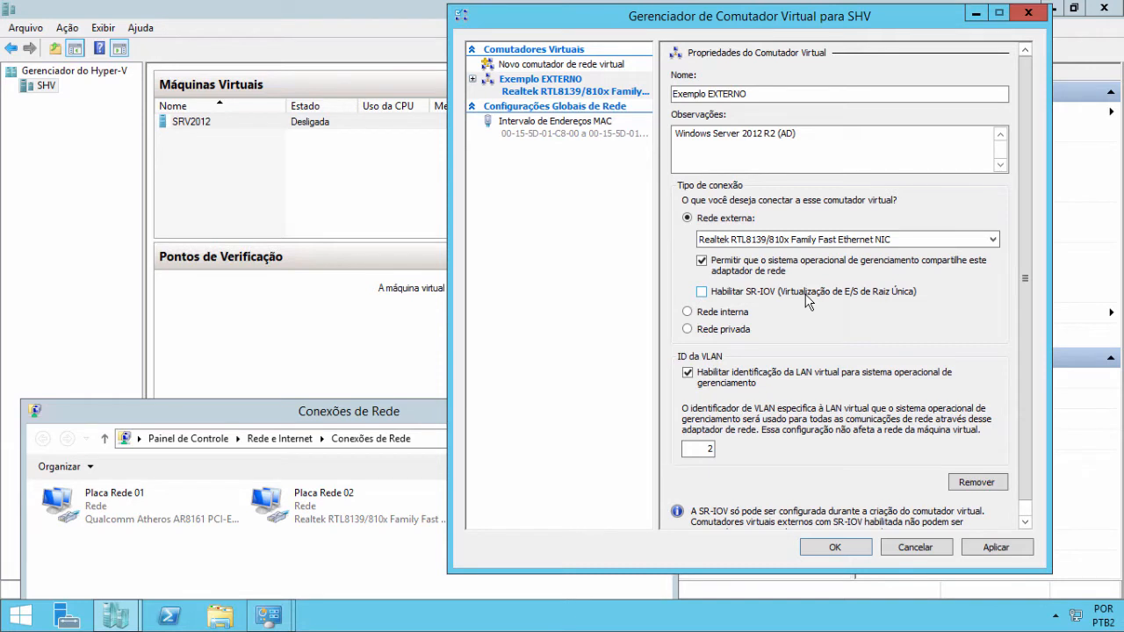
pyautogui.doubleClick(705, 449)
pyautogui.click(720, 384)
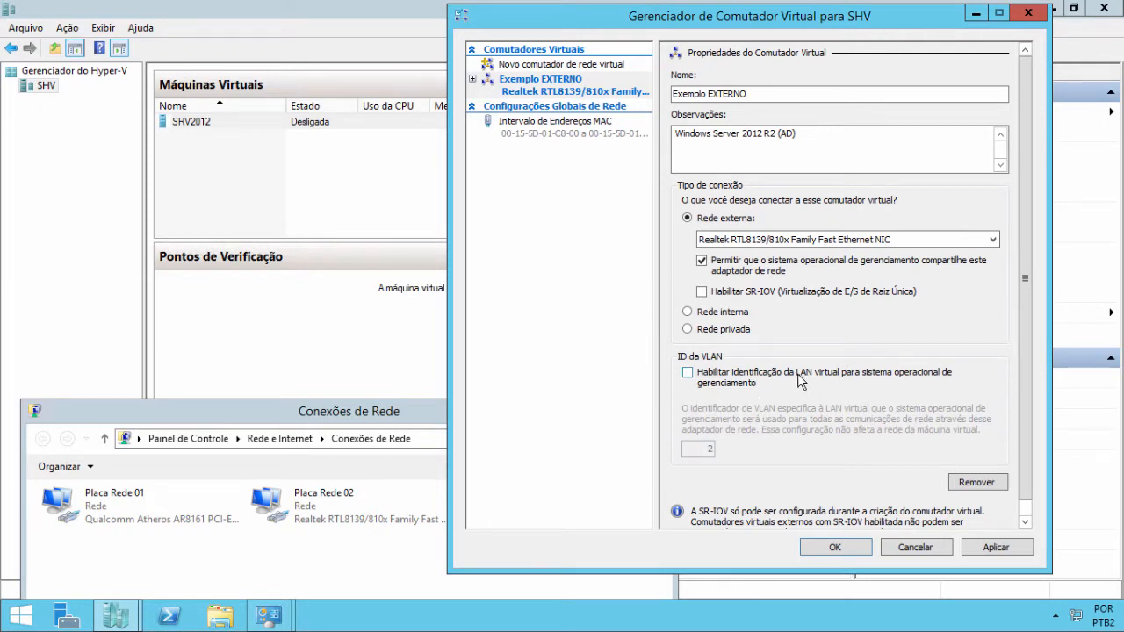
# - Arrange the windows side by side and uncheck management-OS sharing of the Exemplo EXTERNO adapter
pyautogui.moveTo(674, 30); pyautogui.dragTo(708, 30)
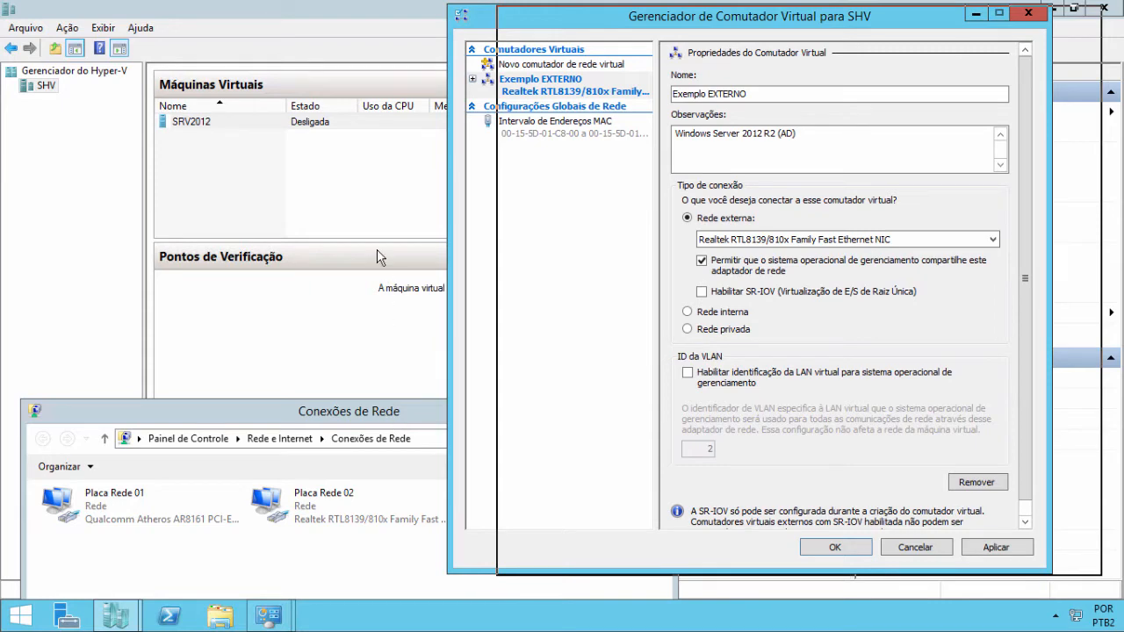
pyautogui.click(382, 407)
pyautogui.moveTo(417, 249); pyautogui.dragTo(408, 304)
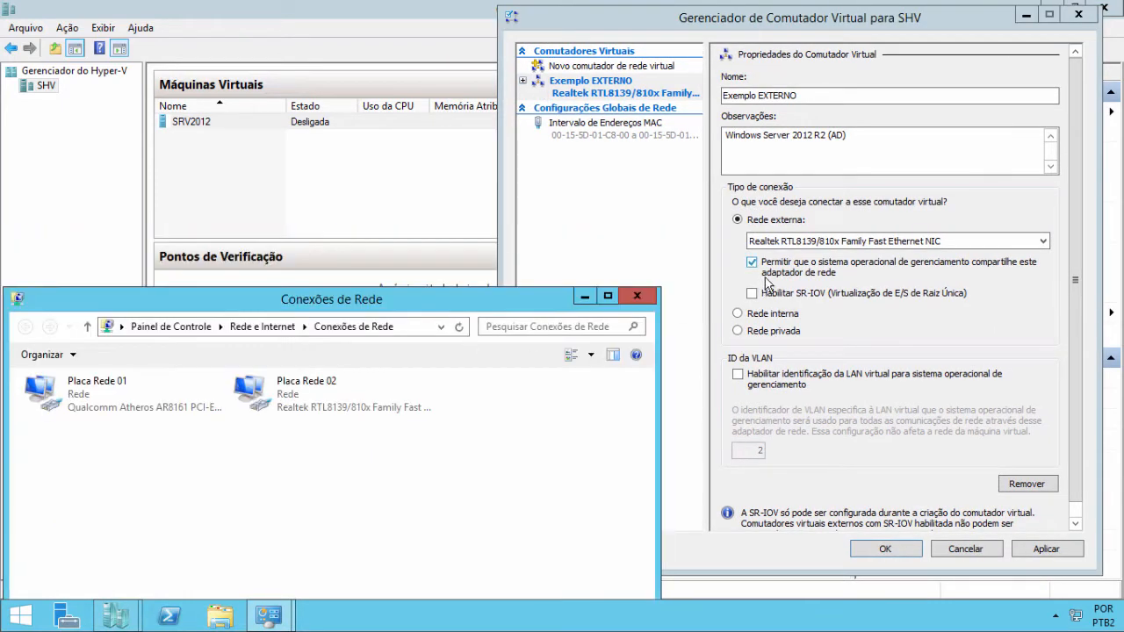
pyautogui.click(789, 275)
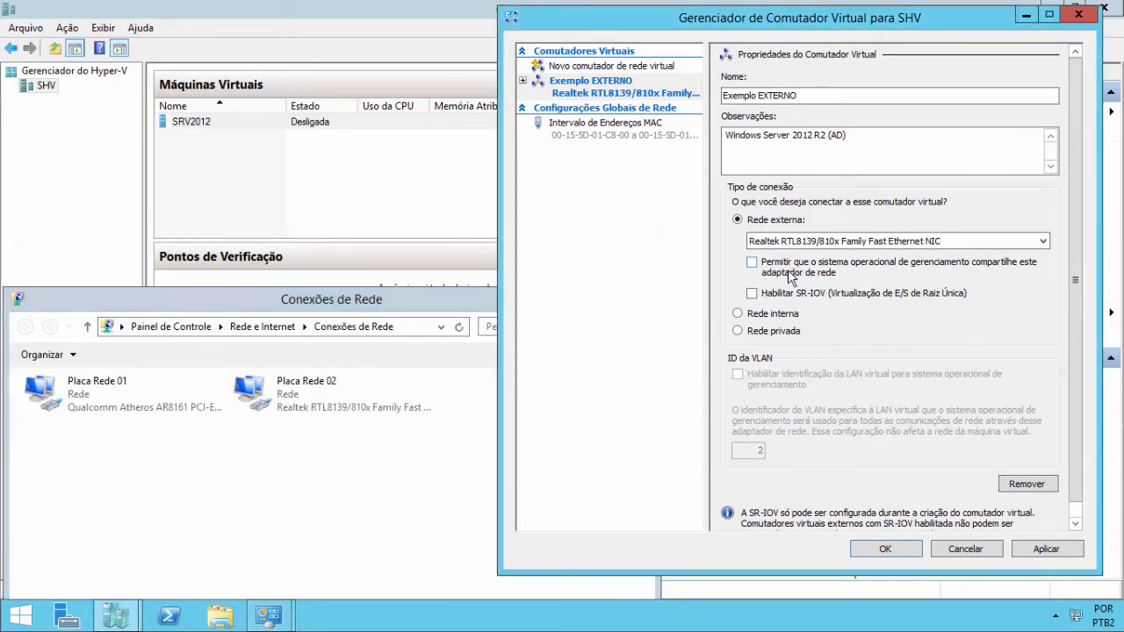
pyautogui.click(790, 275)
pyautogui.click(789, 275)
# - Open the adapter properties of the Placa Rede 02 connection
pyautogui.click(288, 497)
pyautogui.click(271, 401)
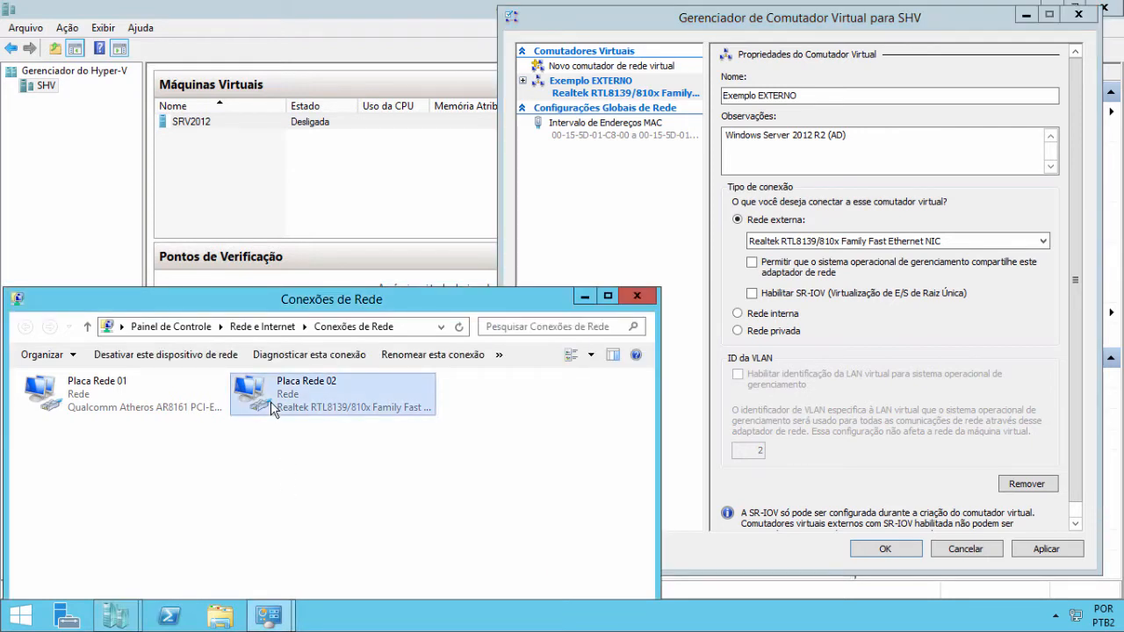
pyautogui.rightClick(270, 401)
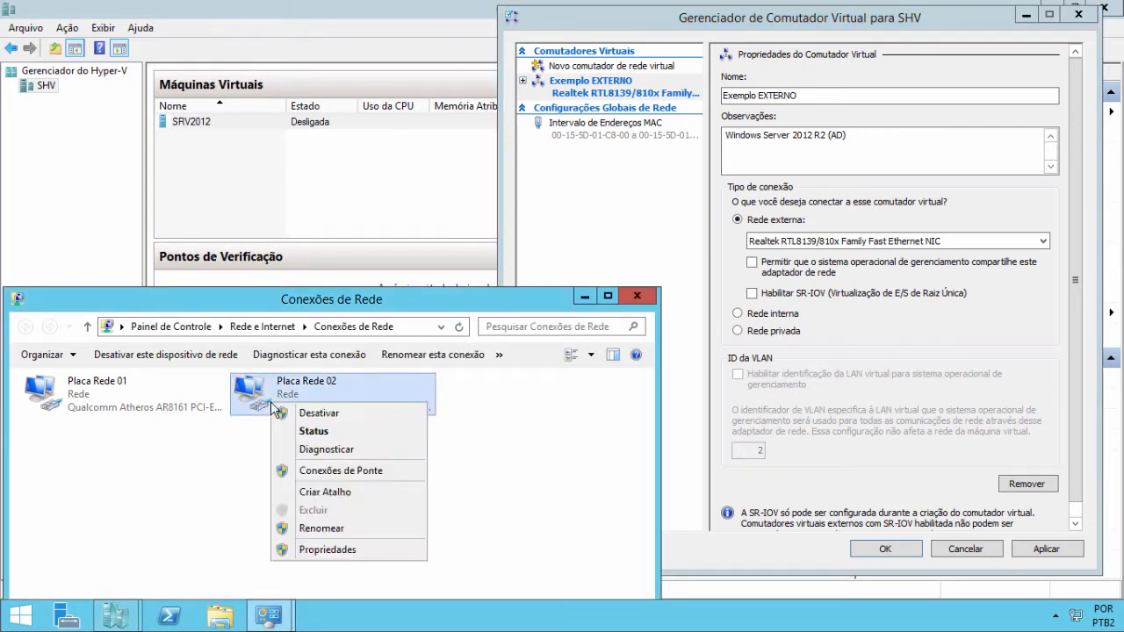
pyautogui.click(341, 550)
pyautogui.moveTo(201, 263); pyautogui.dragTo(260, 130)
# - Inspect Placa Rede 02's TCP/IPv4 settings, then close them and the adapter properties unchanged
pyautogui.click(357, 290)
pyautogui.click(357, 290)
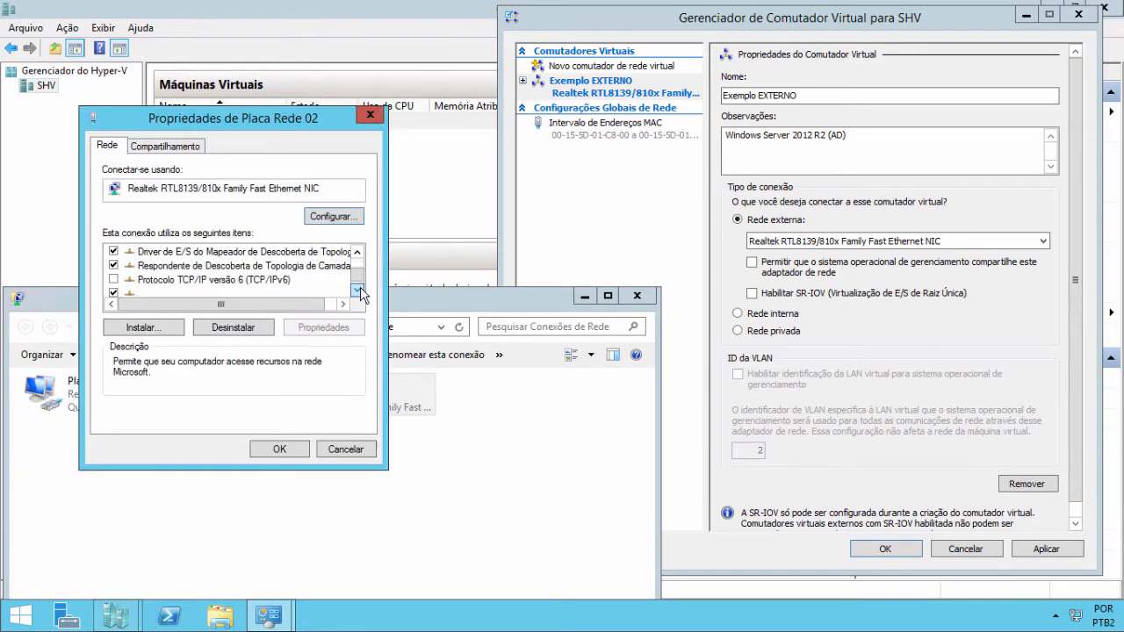
pyautogui.click(358, 291)
pyautogui.doubleClick(207, 279)
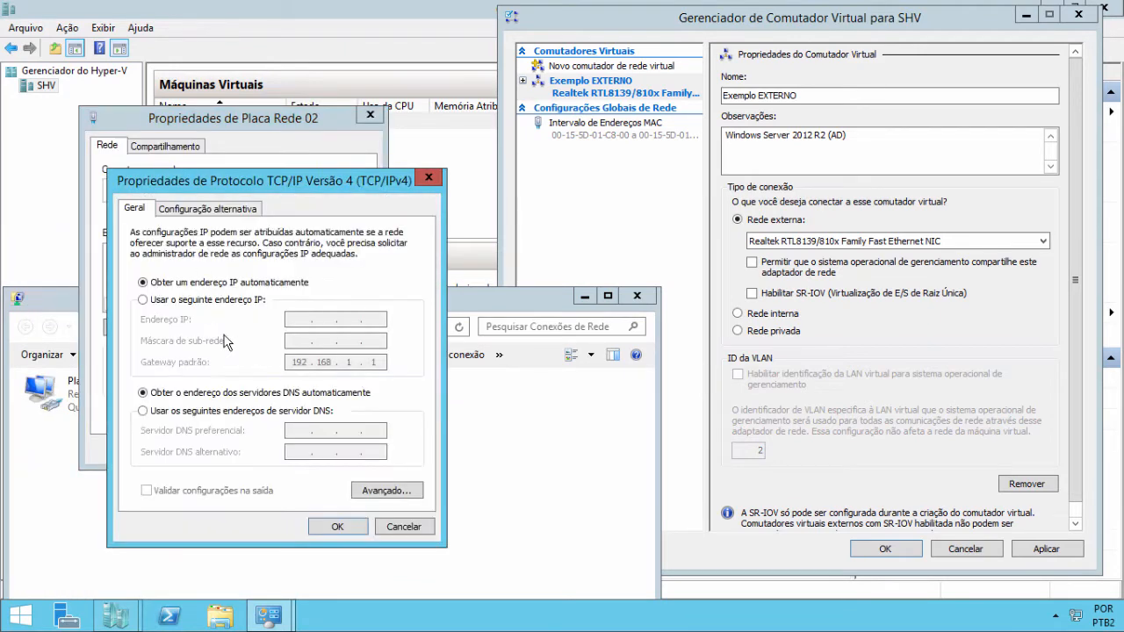
pyautogui.click(395, 529)
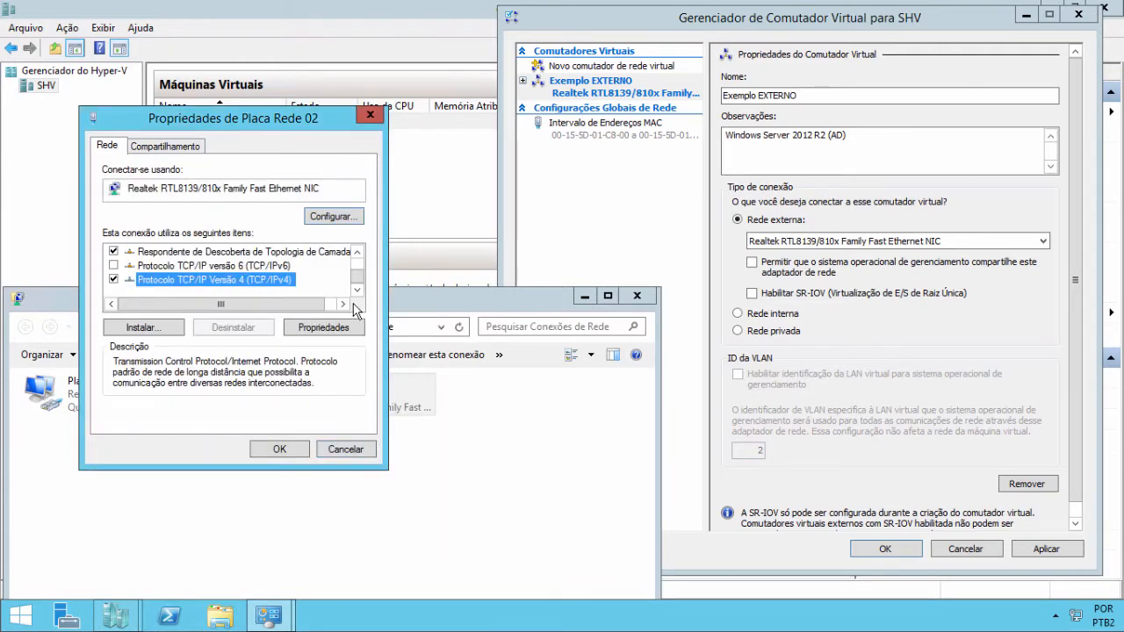
pyautogui.click(357, 252)
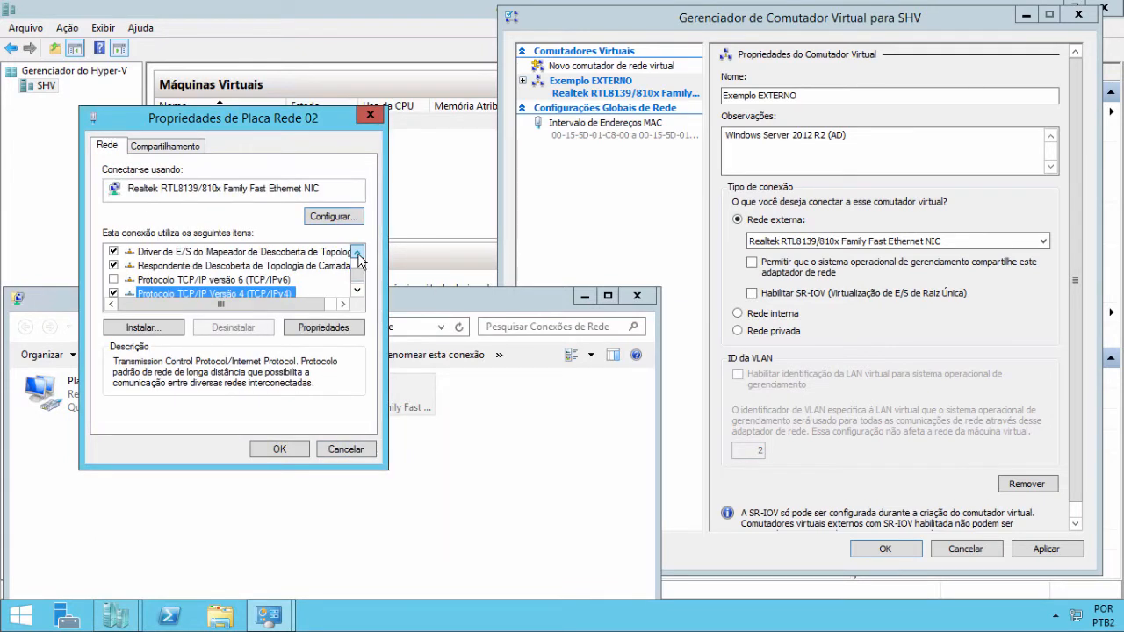
pyautogui.scroll(5, 357, 253)
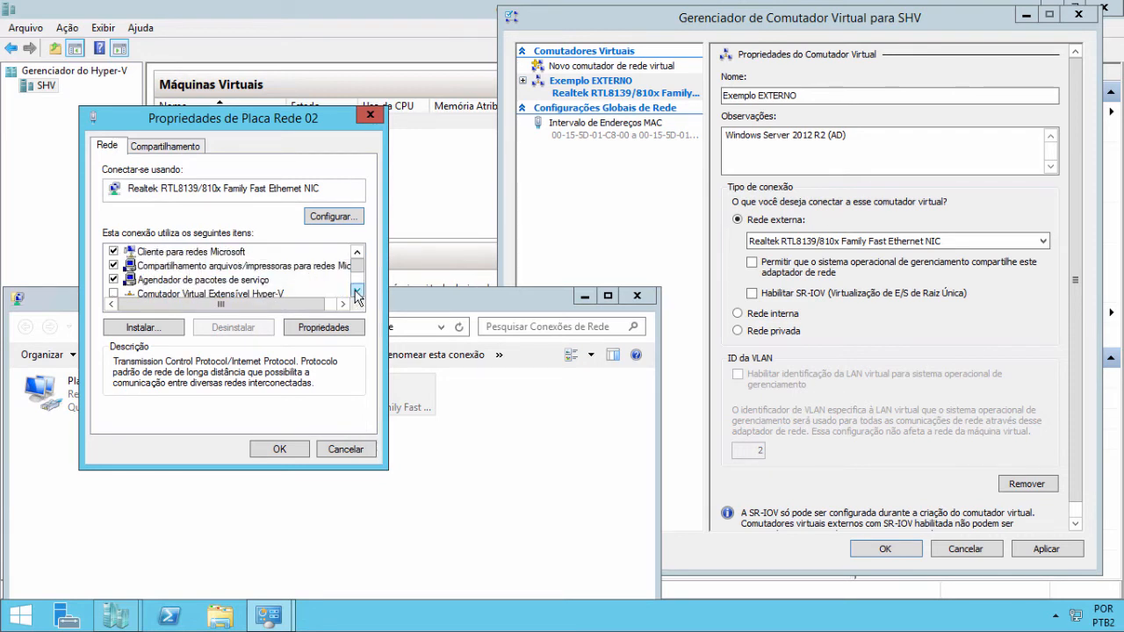
pyautogui.scroll(-6, 357, 297)
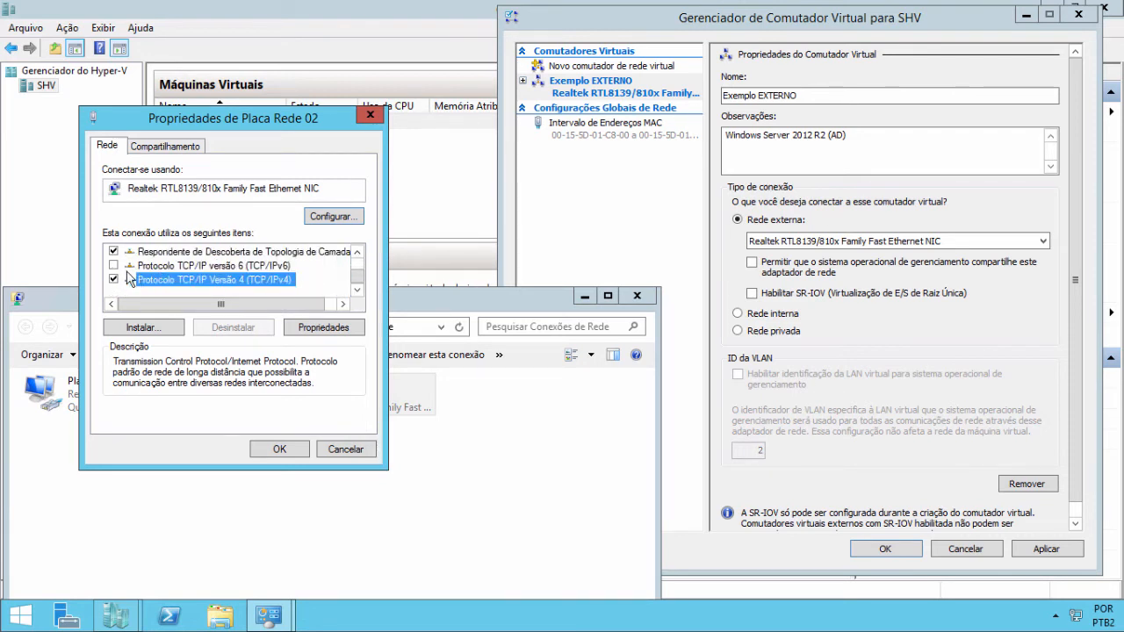
pyautogui.click(332, 448)
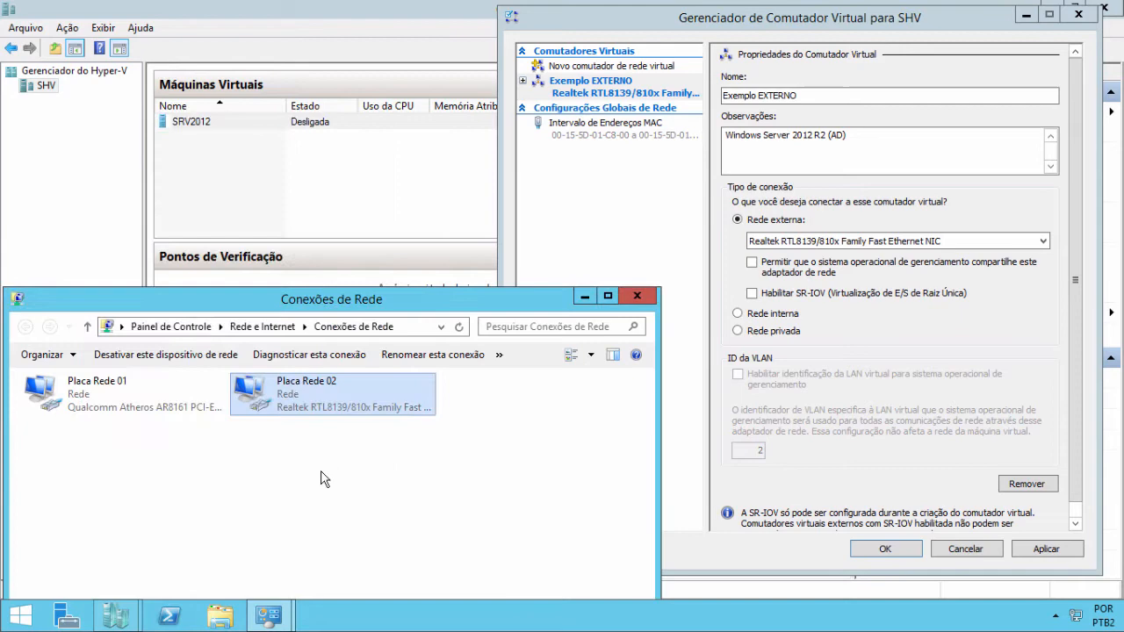
# - Check Placa Rede 02's status details (DHCP 192.168.1.106, gateway 192.168.1.1), then close both dialogs
pyautogui.rightClick(288, 402)
pyautogui.click(325, 430)
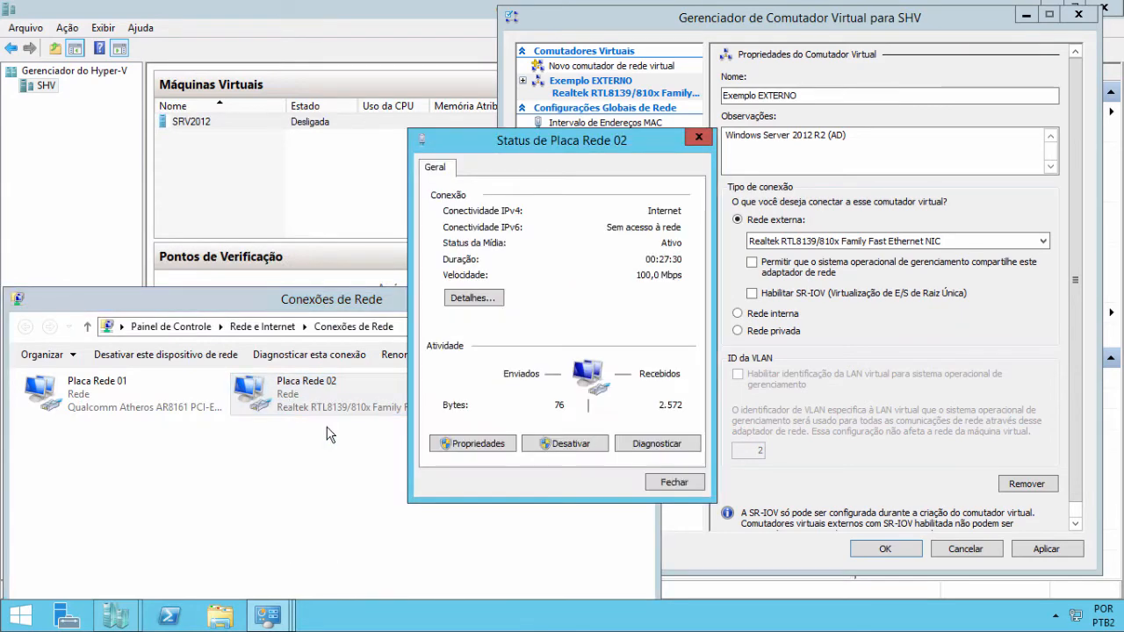
pyautogui.click(468, 300)
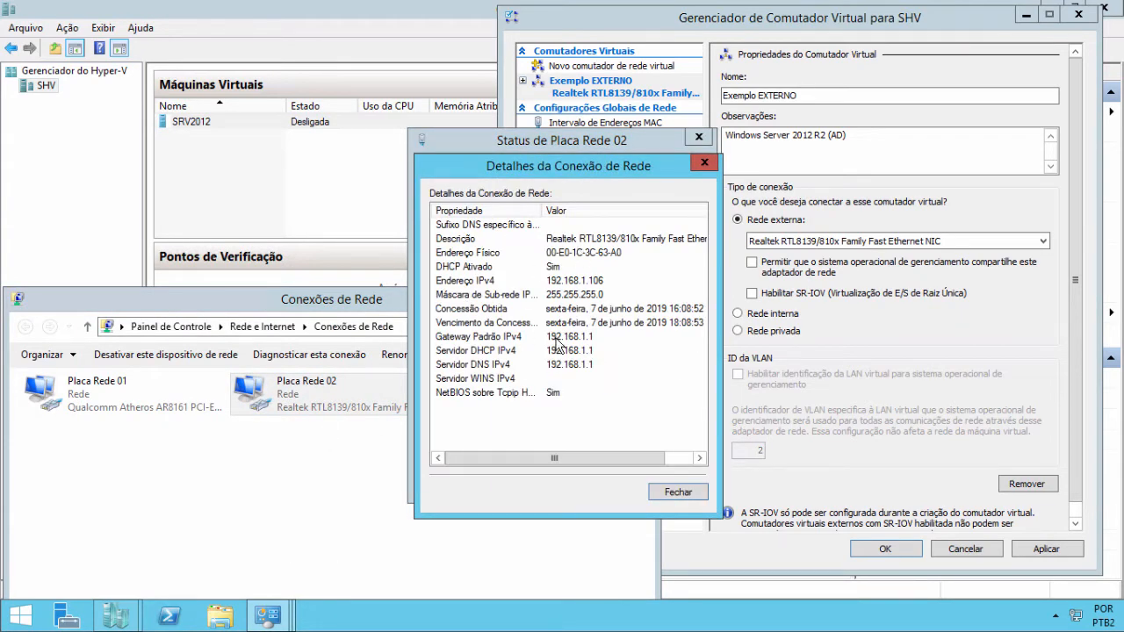
pyautogui.click(665, 494)
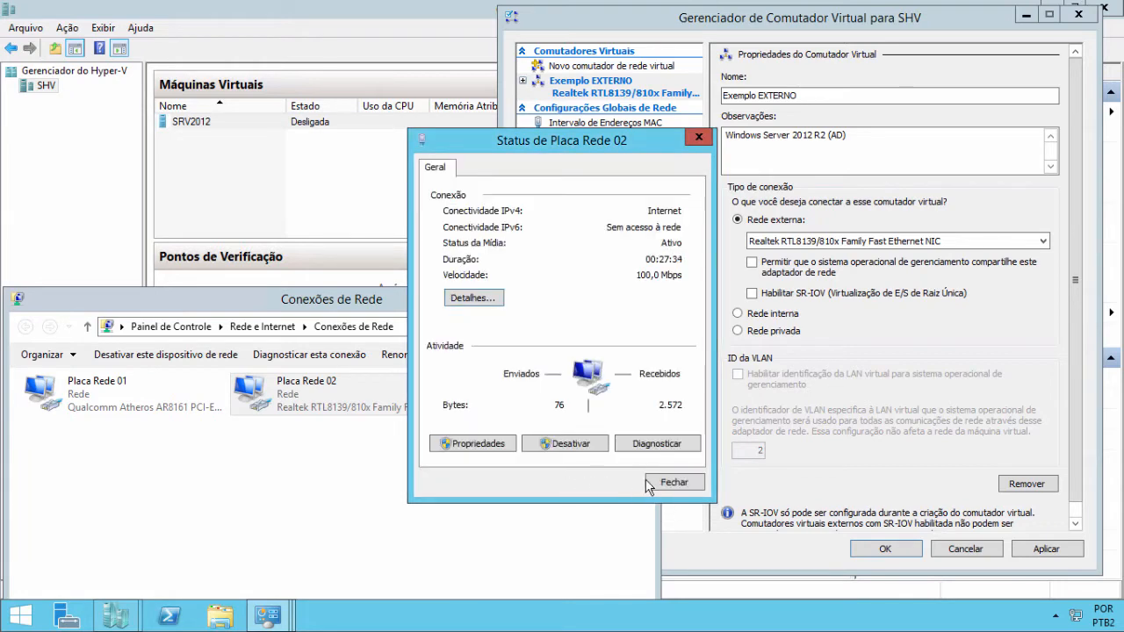
pyautogui.click(674, 482)
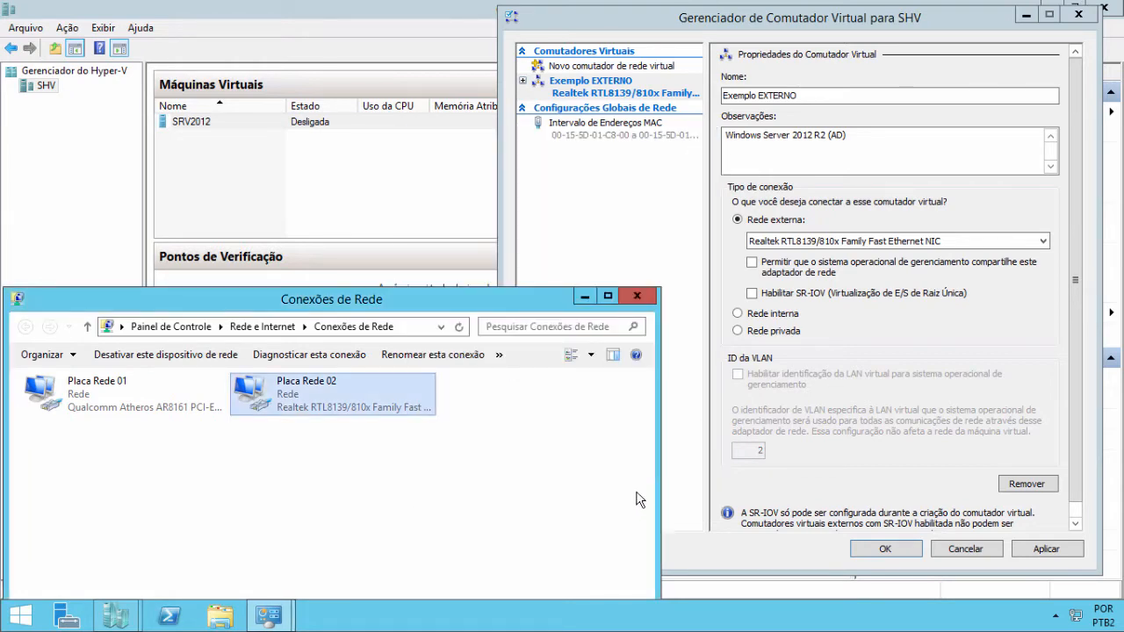
# - Apply the switch change, confirm the network-change warning with Sim, and close Virtual Switch Manager with OK
pyautogui.click(1042, 549)
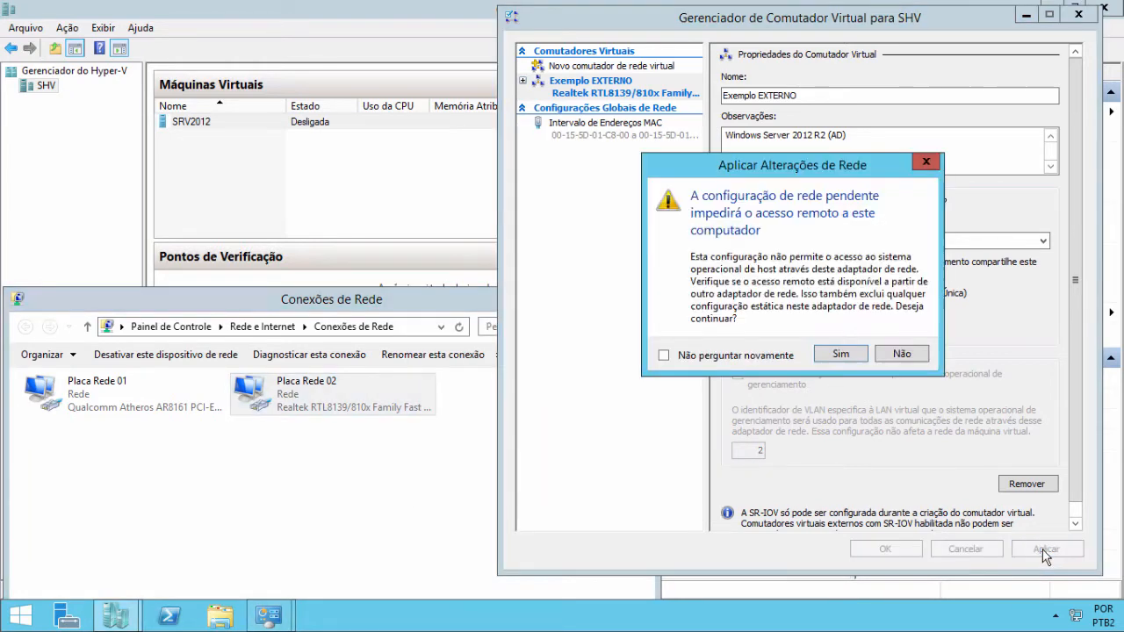
pyautogui.click(843, 358)
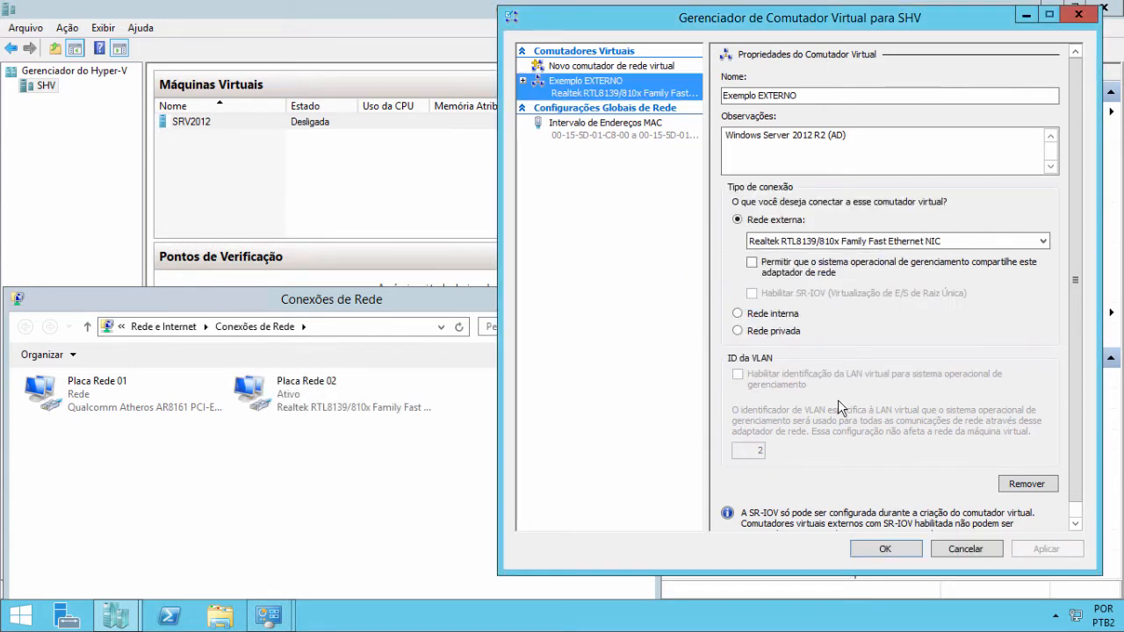
pyautogui.click(885, 549)
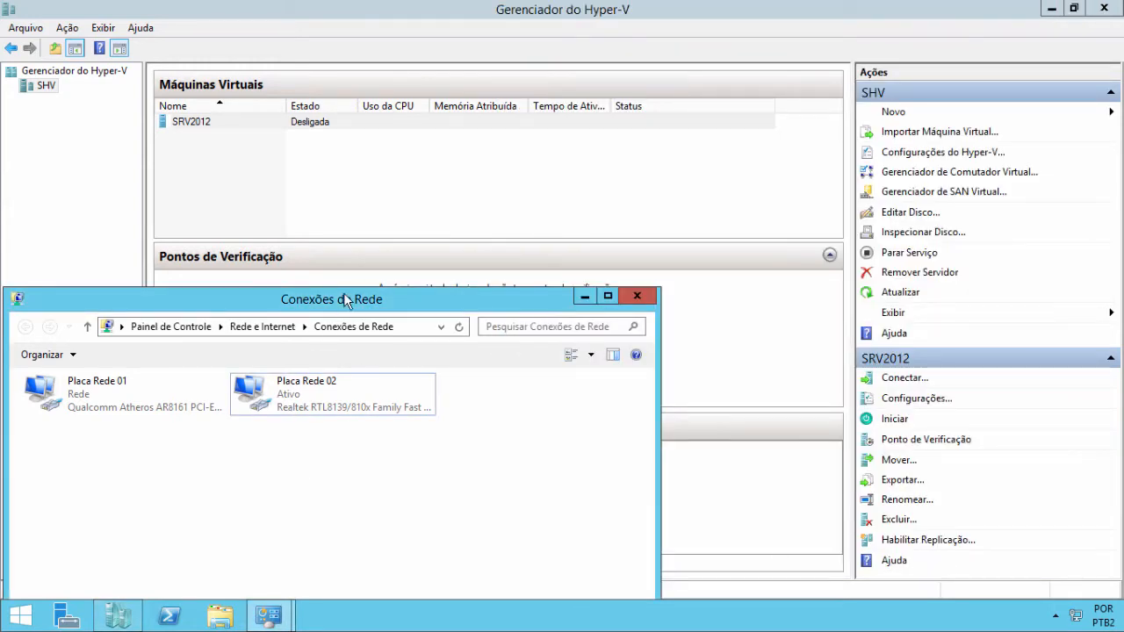
# - Check Placa Rede 02's status details, which now show no IPv4 information
pyautogui.moveTo(344, 298); pyautogui.dragTo(519, 134)
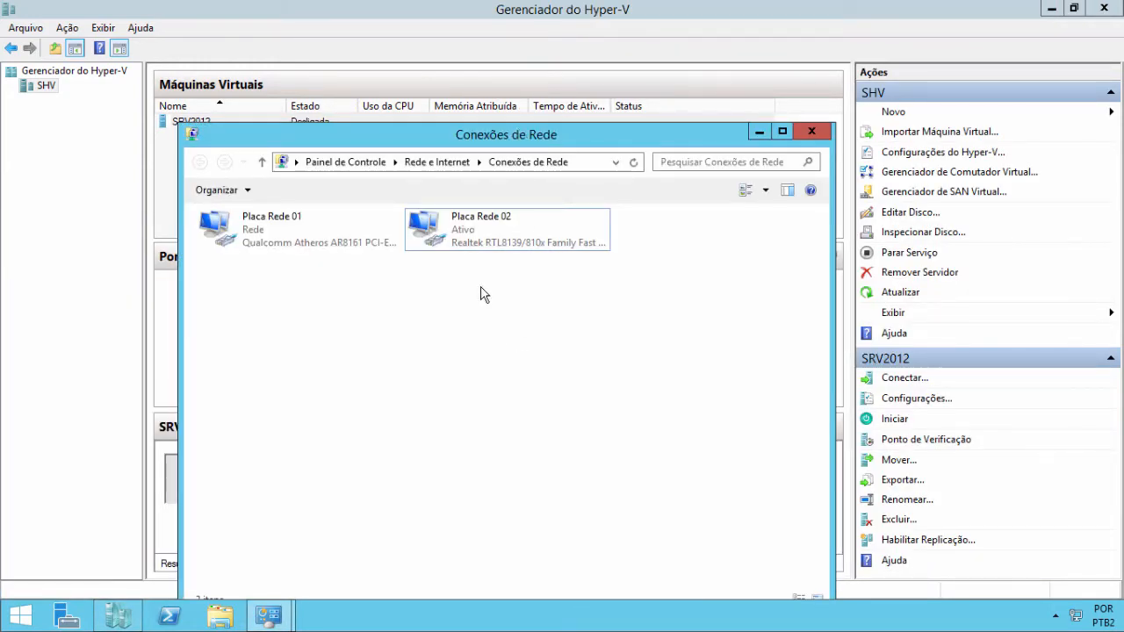
pyautogui.click(459, 232)
pyautogui.rightClick(458, 231)
pyautogui.click(489, 260)
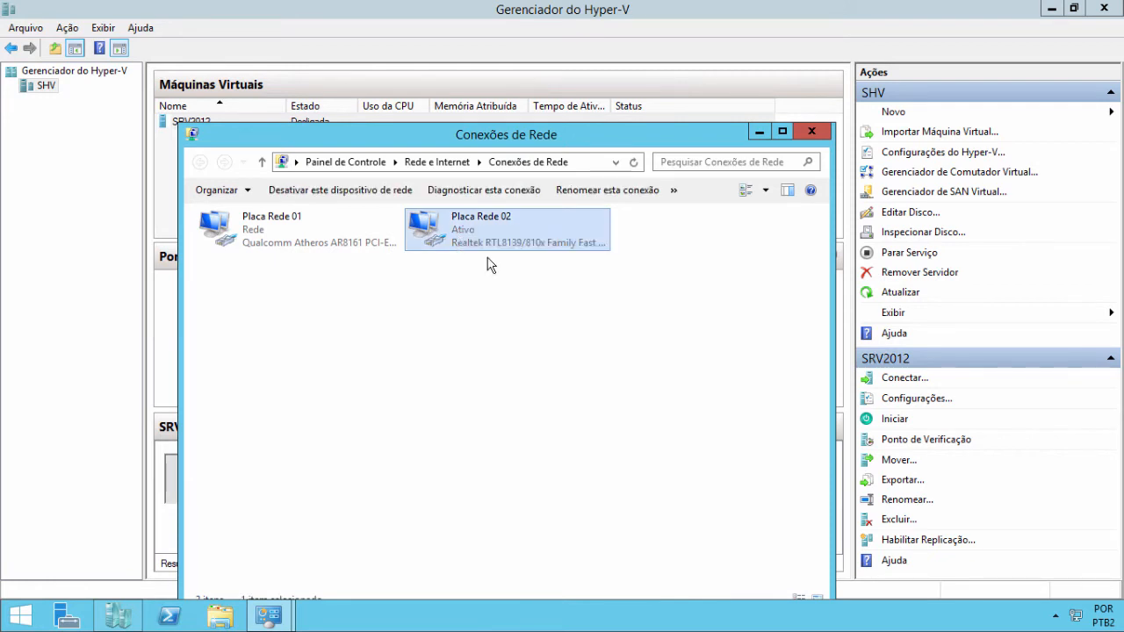
pyautogui.click(492, 299)
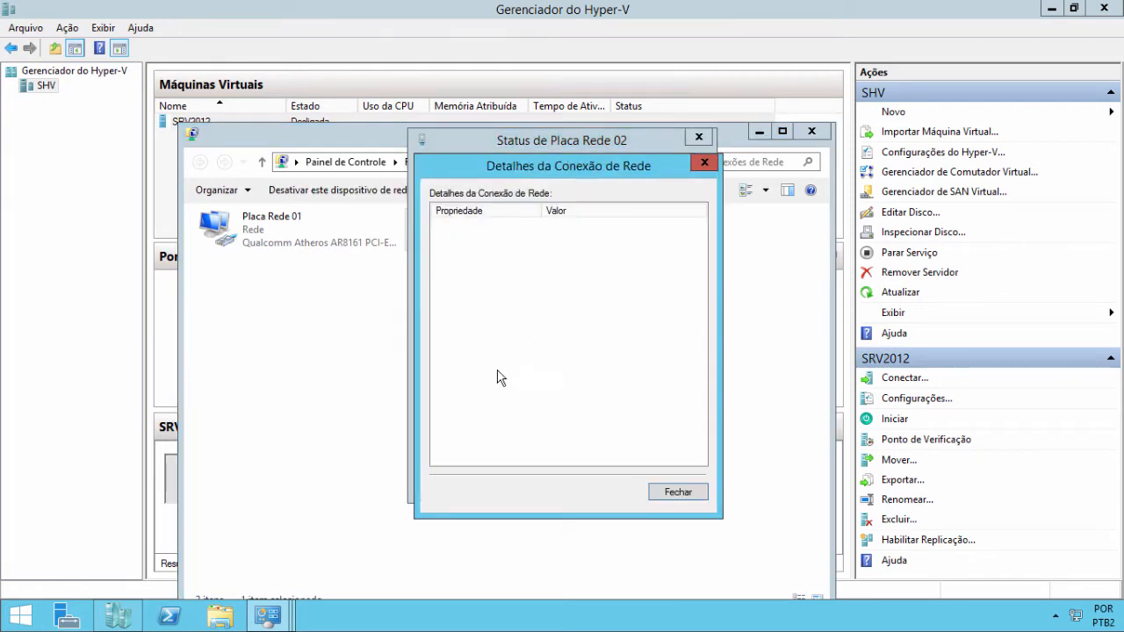
pyautogui.click(661, 493)
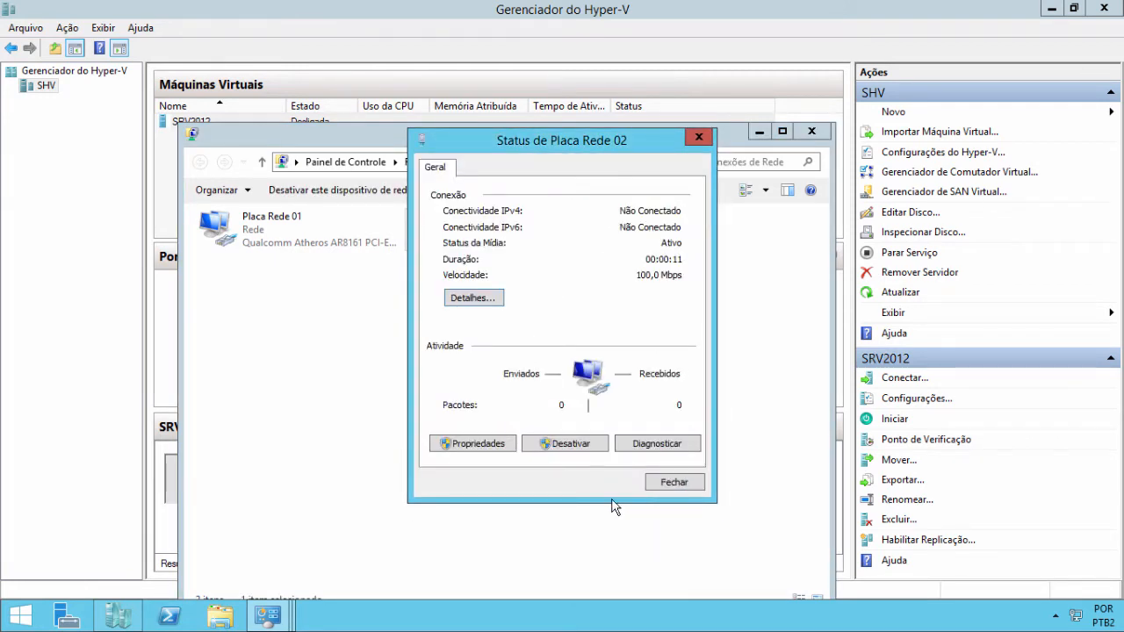
# - Review Placa Rede 02's properties showing only the Hyper-V virtual switch bound, then close its dialogs
pyautogui.click(474, 444)
pyautogui.click(700, 327)
pyautogui.click(700, 327)
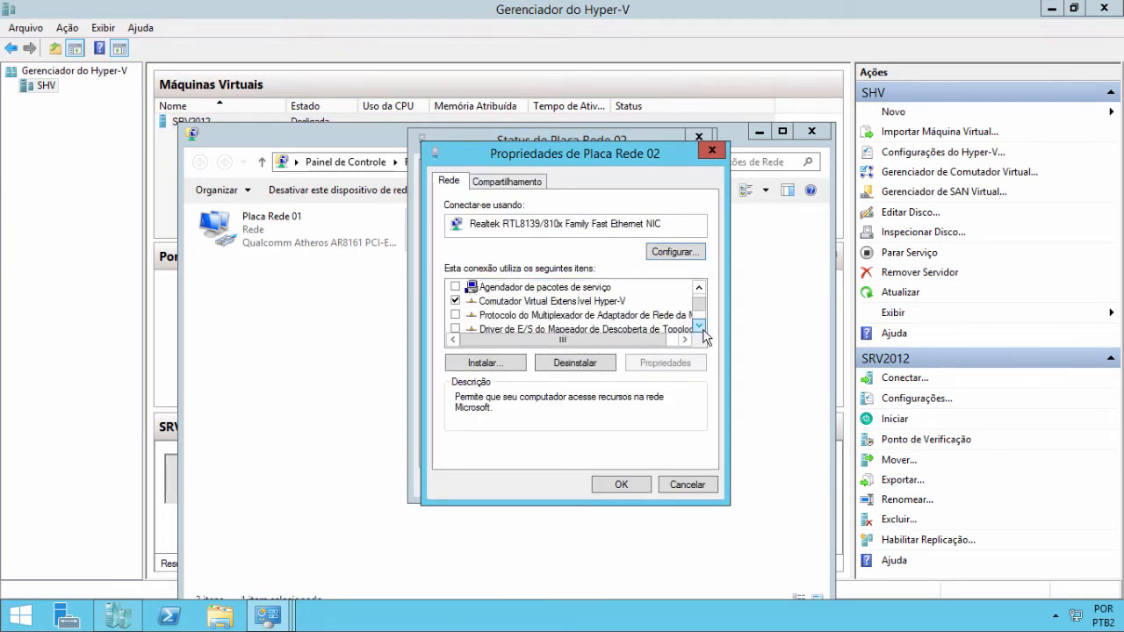
pyautogui.click(700, 327)
pyautogui.click(700, 327)
pyautogui.click(699, 326)
pyautogui.click(700, 327)
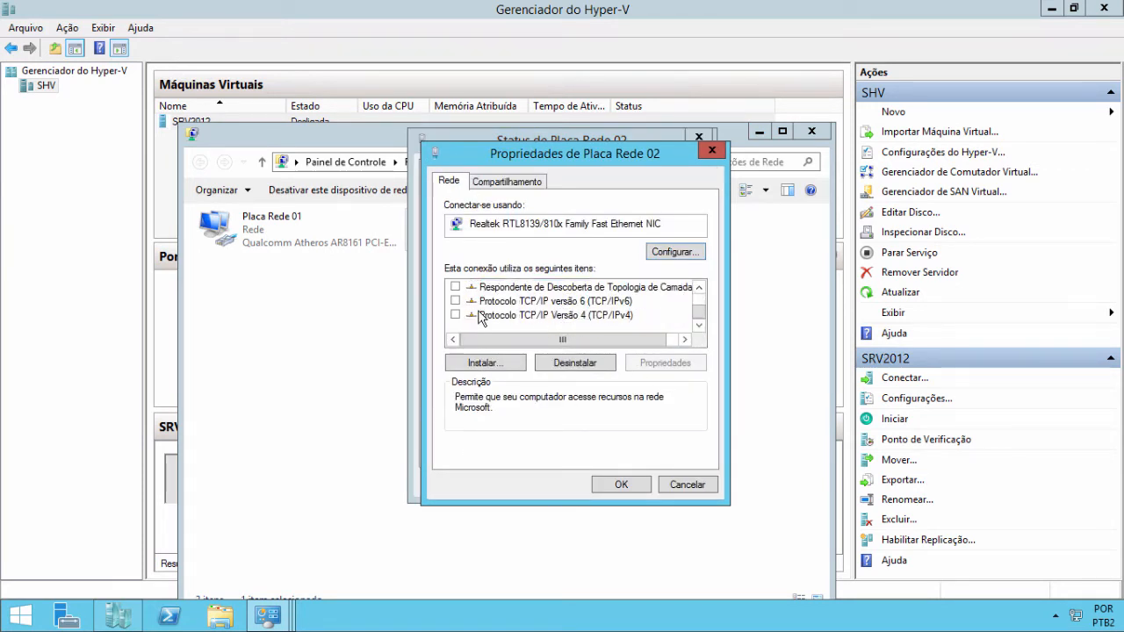
pyautogui.moveTo(699, 313); pyautogui.dragTo(700, 300)
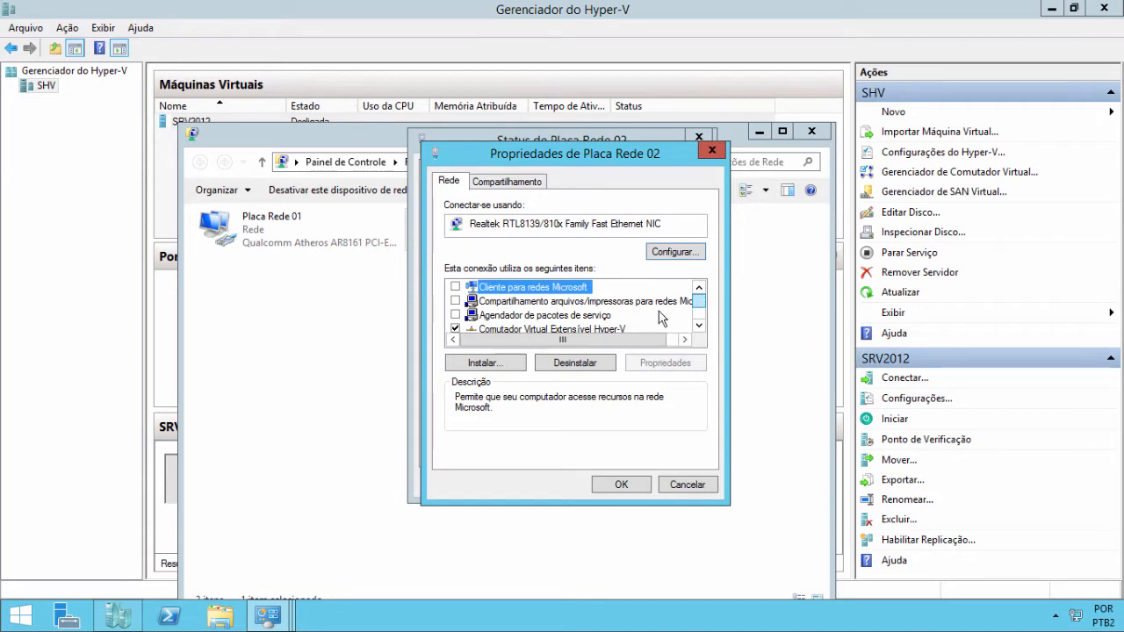
pyautogui.click(698, 327)
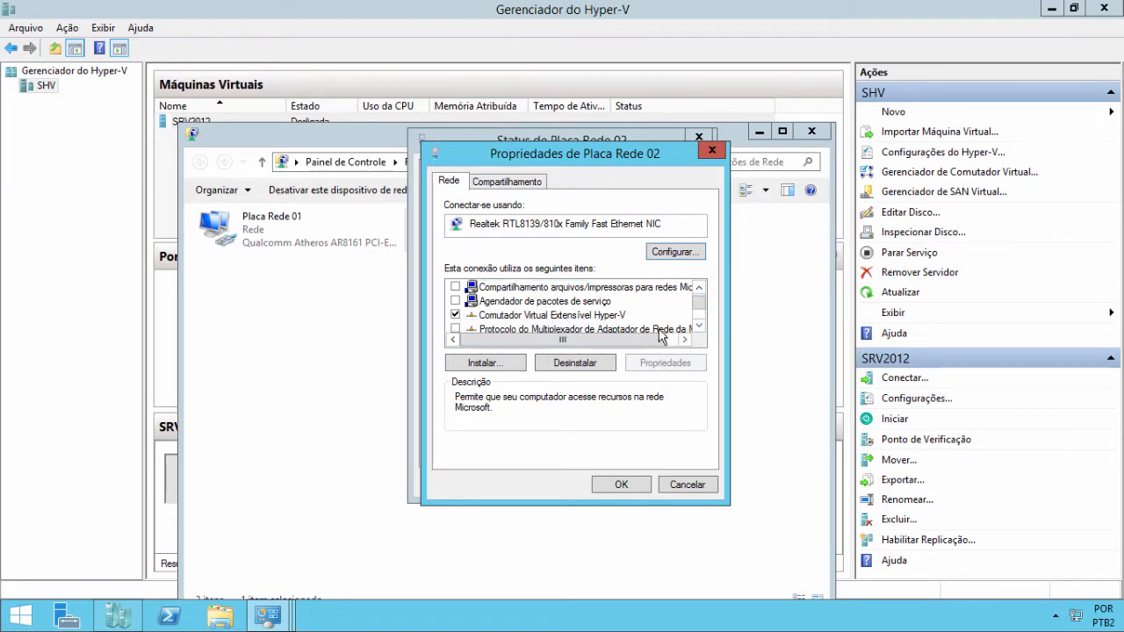
pyautogui.click(694, 484)
pyautogui.click(689, 487)
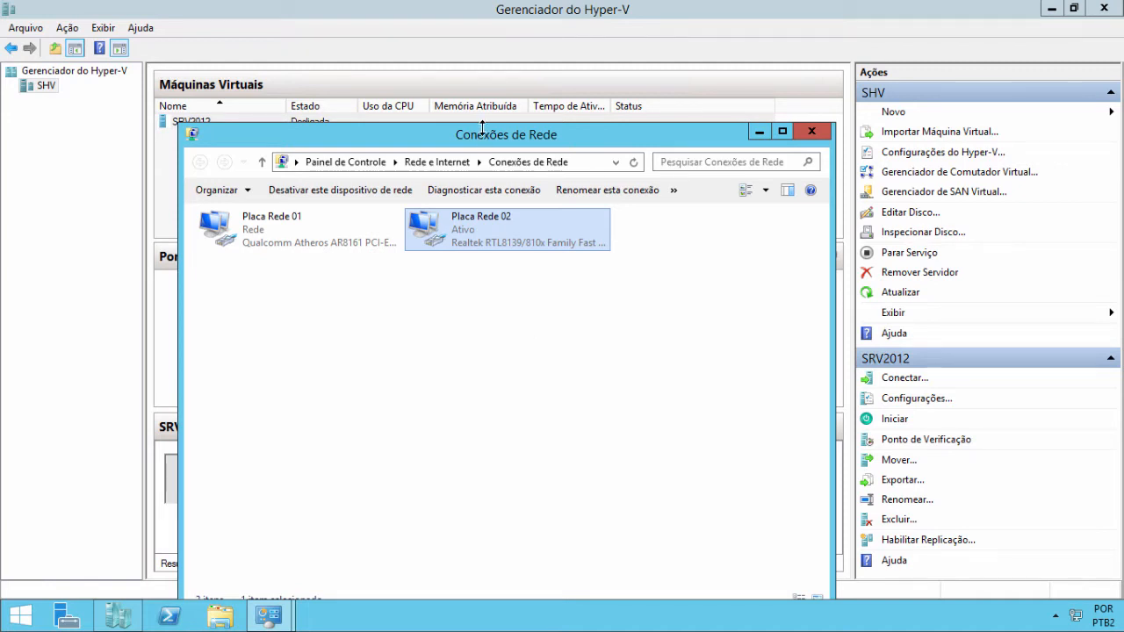
pyautogui.moveTo(481, 133); pyautogui.dragTo(447, 252)
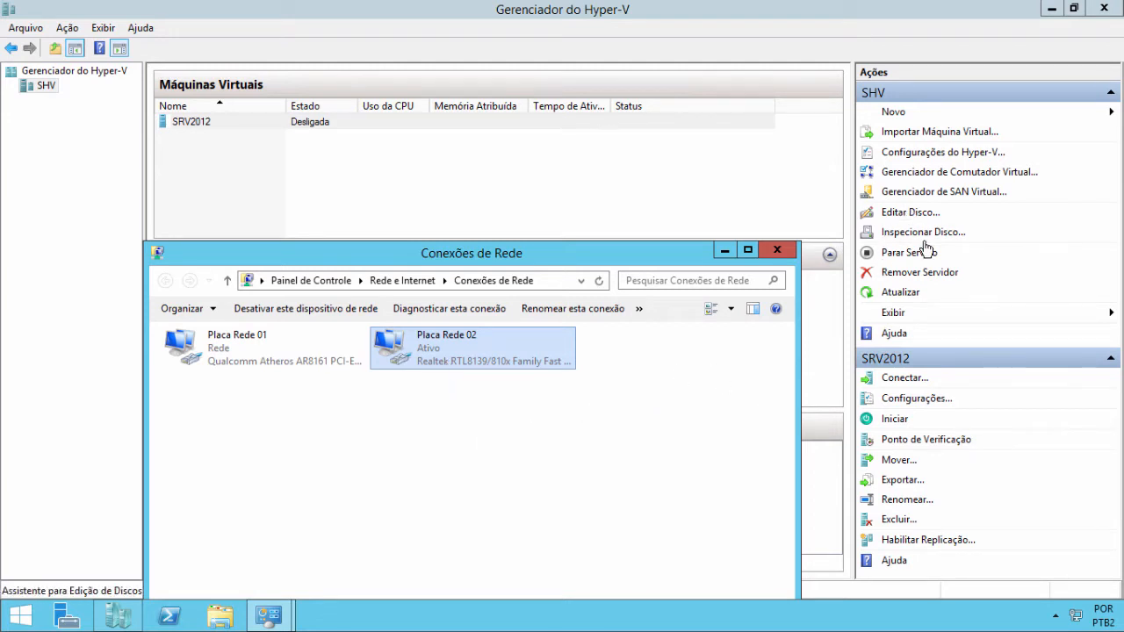
# - Add a network adapter to SRV2012's settings, connect it to the Exemplo EXTERNO switch, and save
pyautogui.rightClick(193, 128)
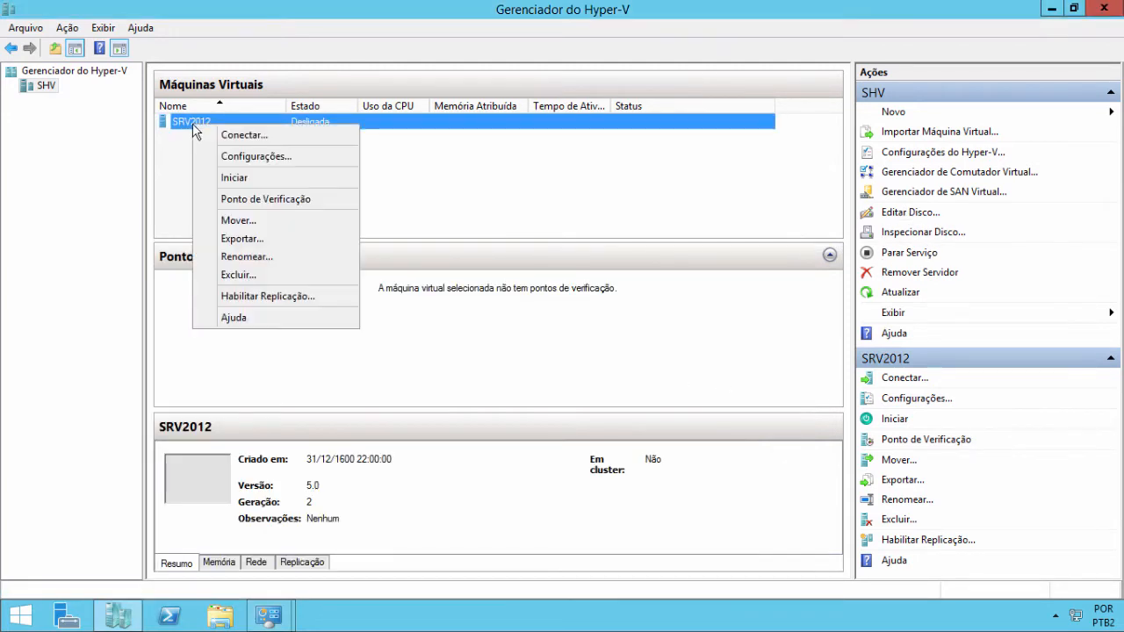
pyautogui.click(194, 154)
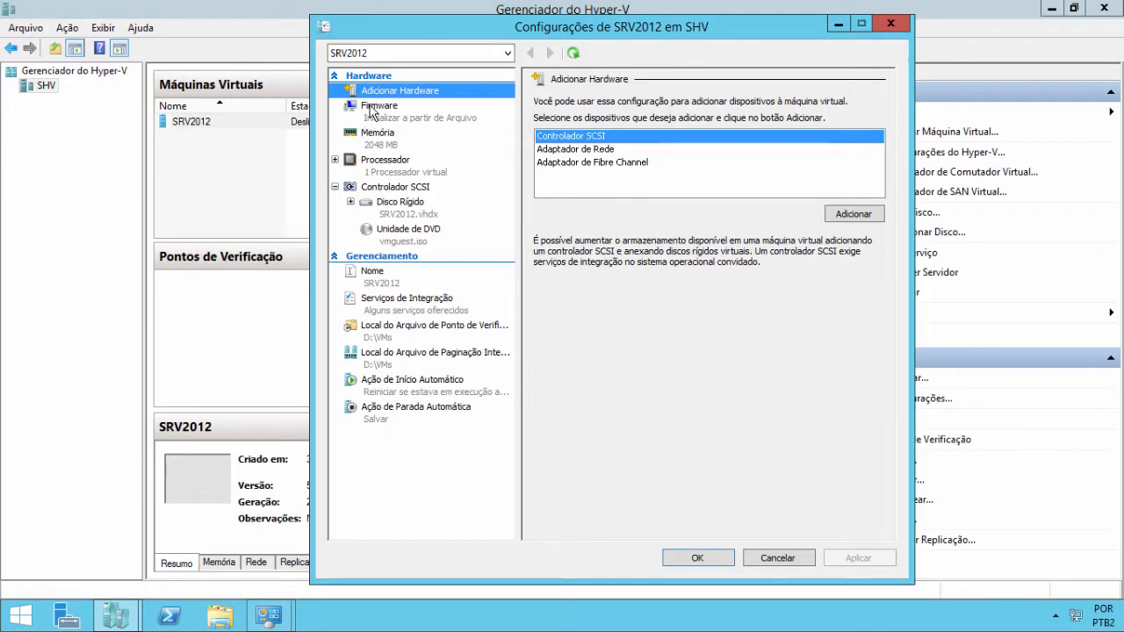
pyautogui.click(563, 149)
pyautogui.click(852, 215)
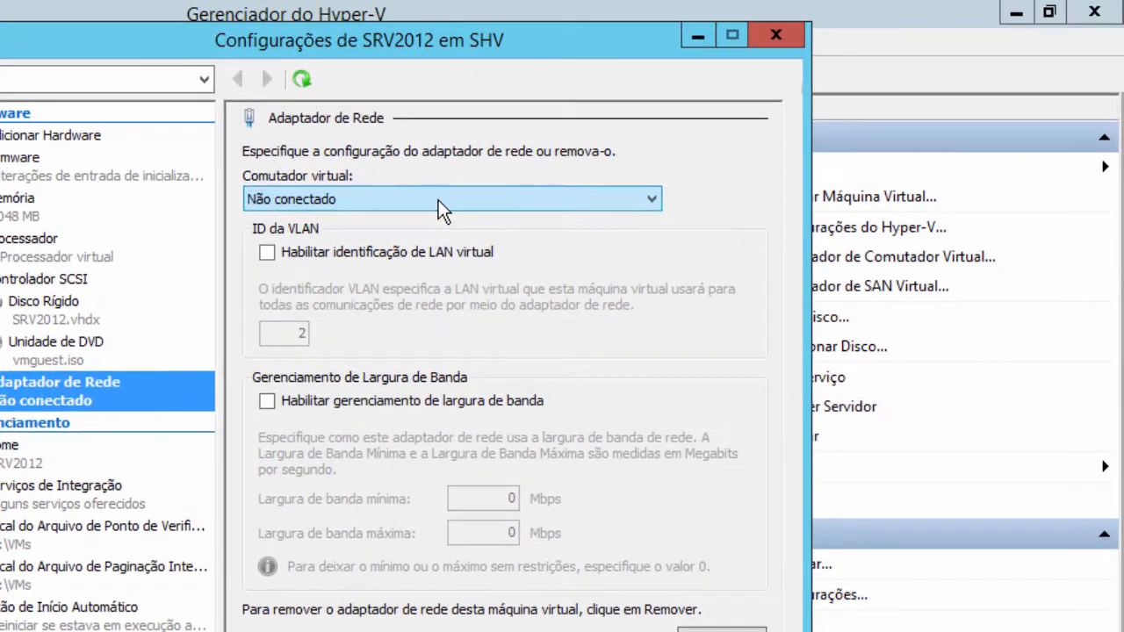
pyautogui.click(664, 133)
pyautogui.click(438, 200)
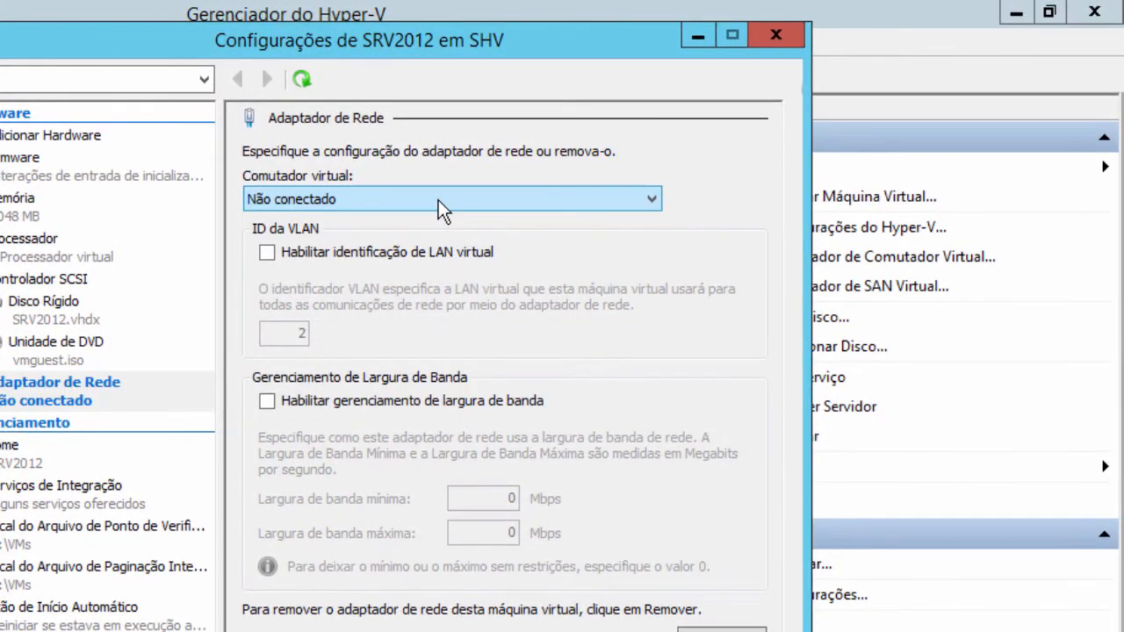
pyautogui.click(637, 201)
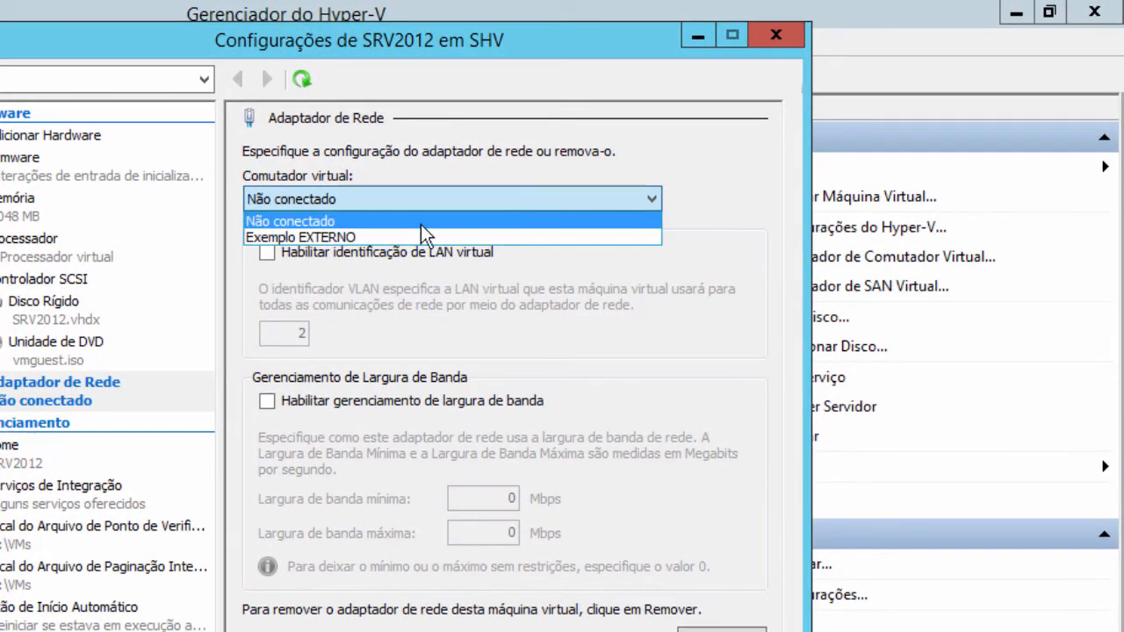
pyautogui.click(316, 236)
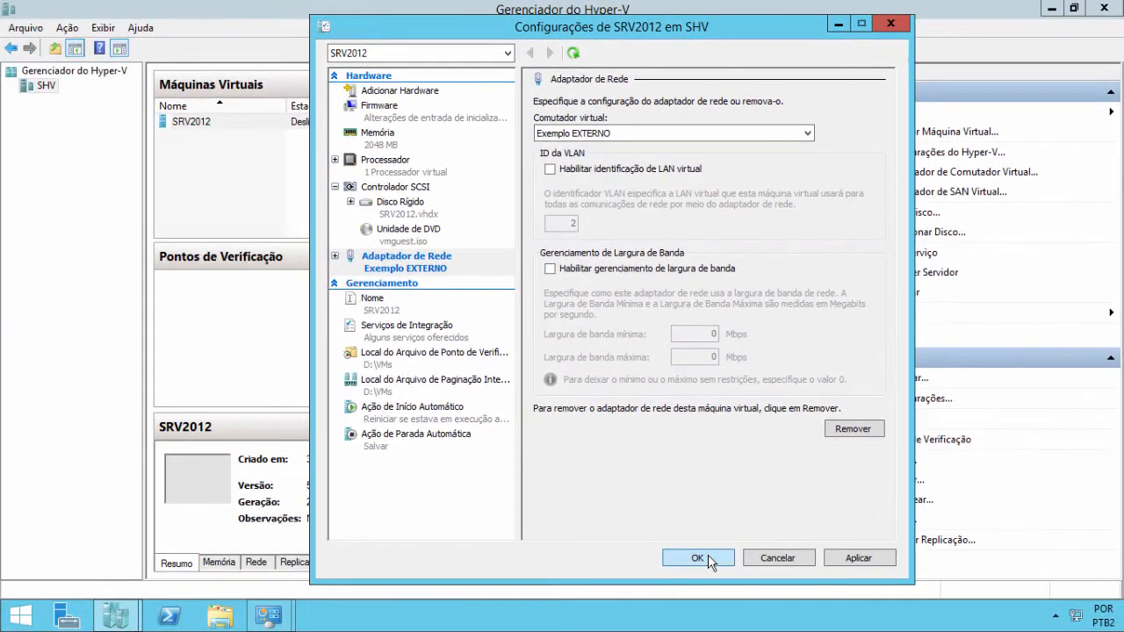
pyautogui.click(503, 631)
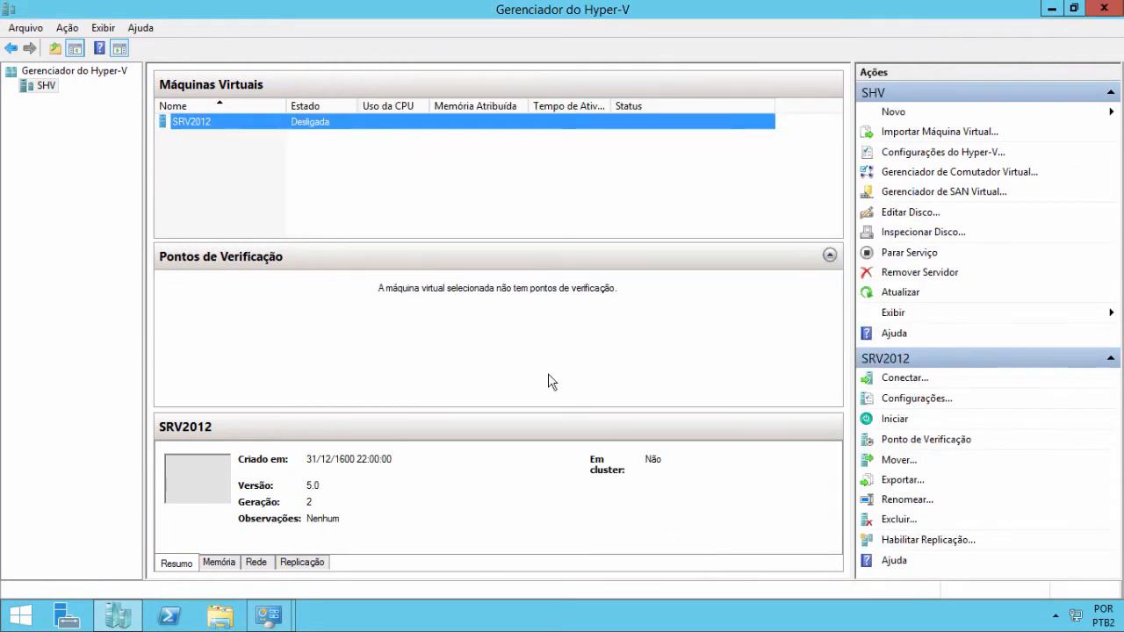
# - Start SRV2012 and open its Virtual Machine Connection console
pyautogui.rightClick(204, 120)
pyautogui.click(249, 172)
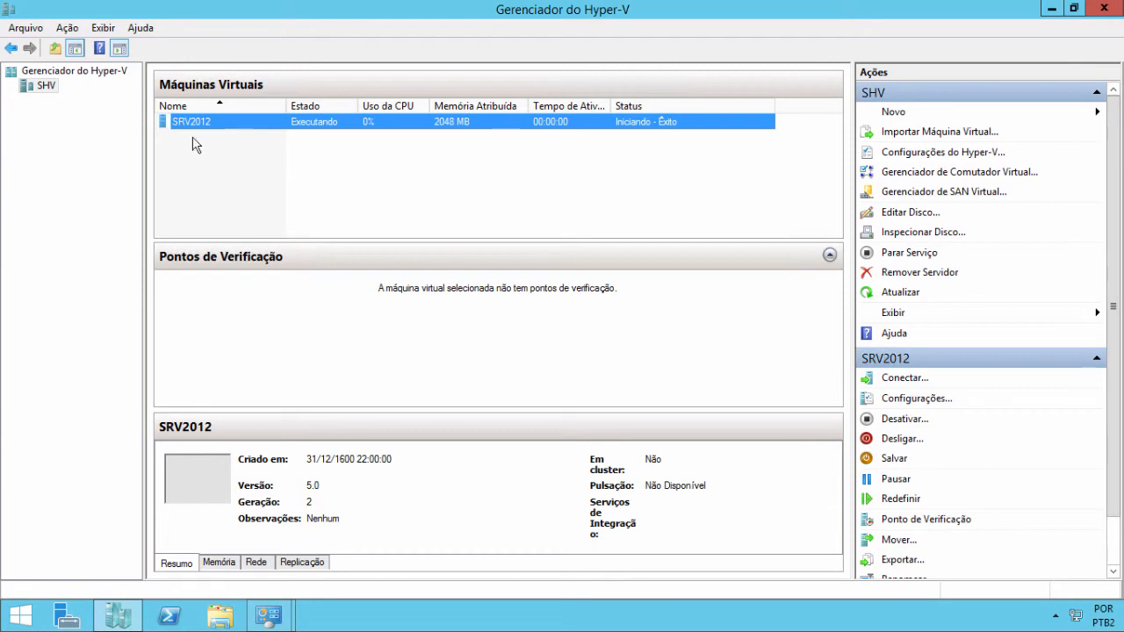
pyautogui.doubleClick(225, 130)
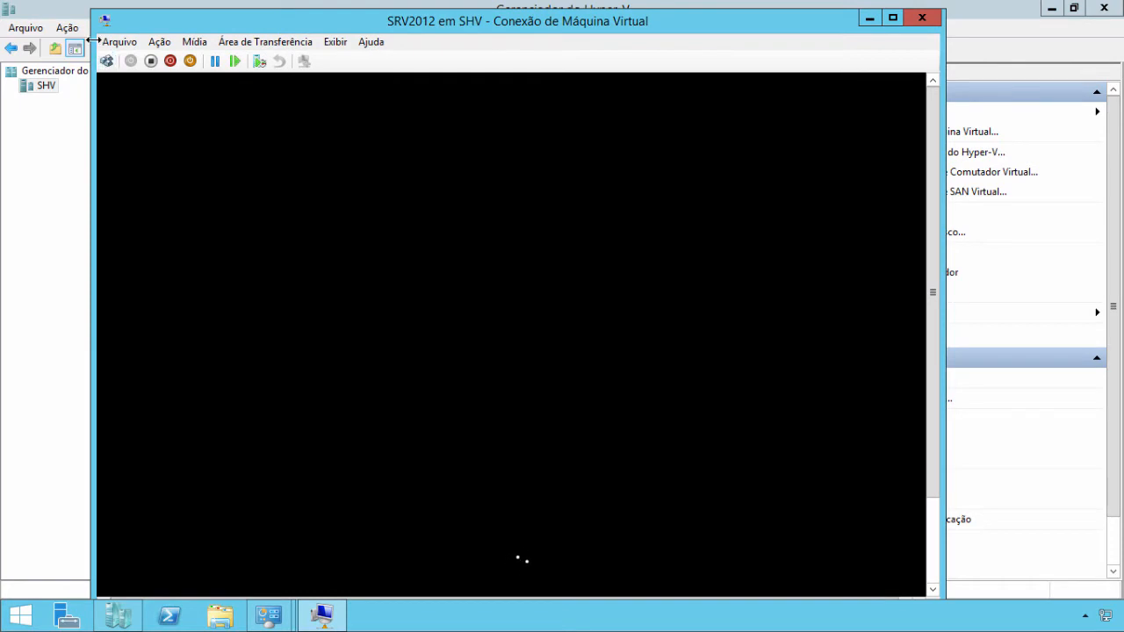
# - Shrink the console window and move it up and left beside the manager
pyautogui.moveTo(91, 11); pyautogui.dragTo(123, 46)
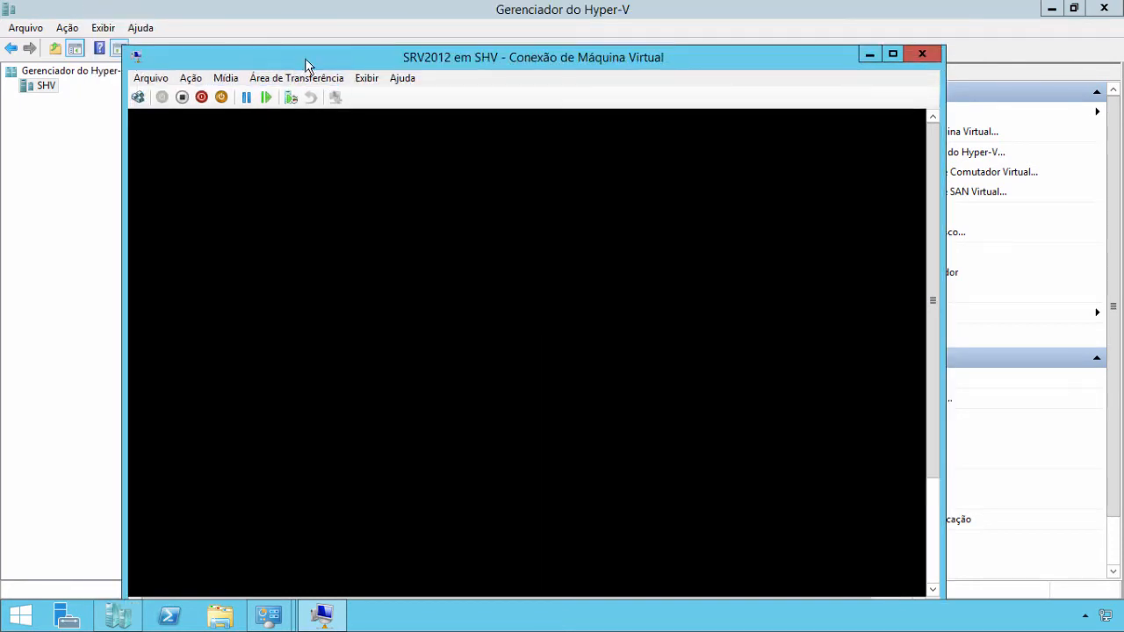
pyautogui.moveTo(307, 66); pyautogui.dragTo(285, 40)
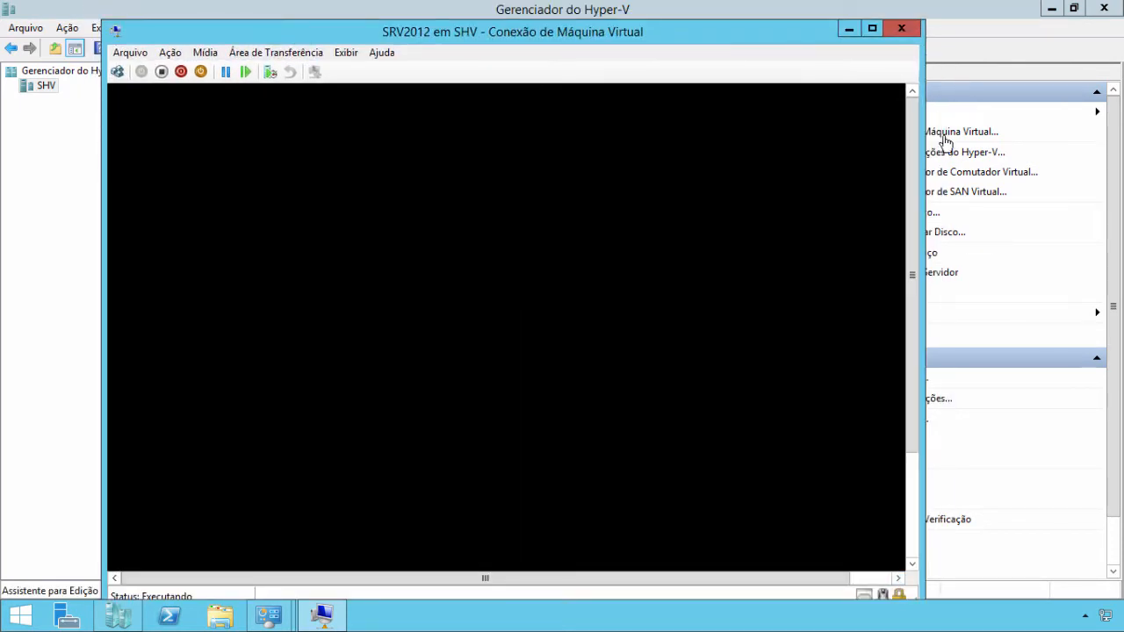
pyautogui.moveTo(104, 23); pyautogui.dragTo(156, 112)
pyautogui.moveTo(374, 125); pyautogui.dragTo(299, 37)
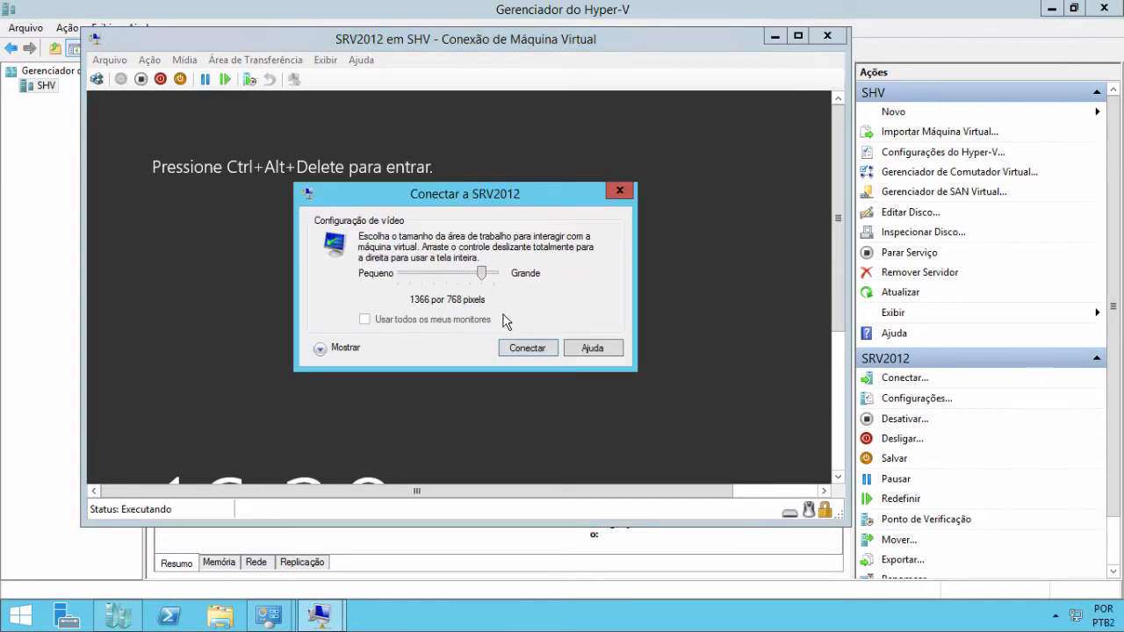
# - Dismiss the display prompt and sign in to SRV2012 as Administrator with the password
pyautogui.click(626, 189)
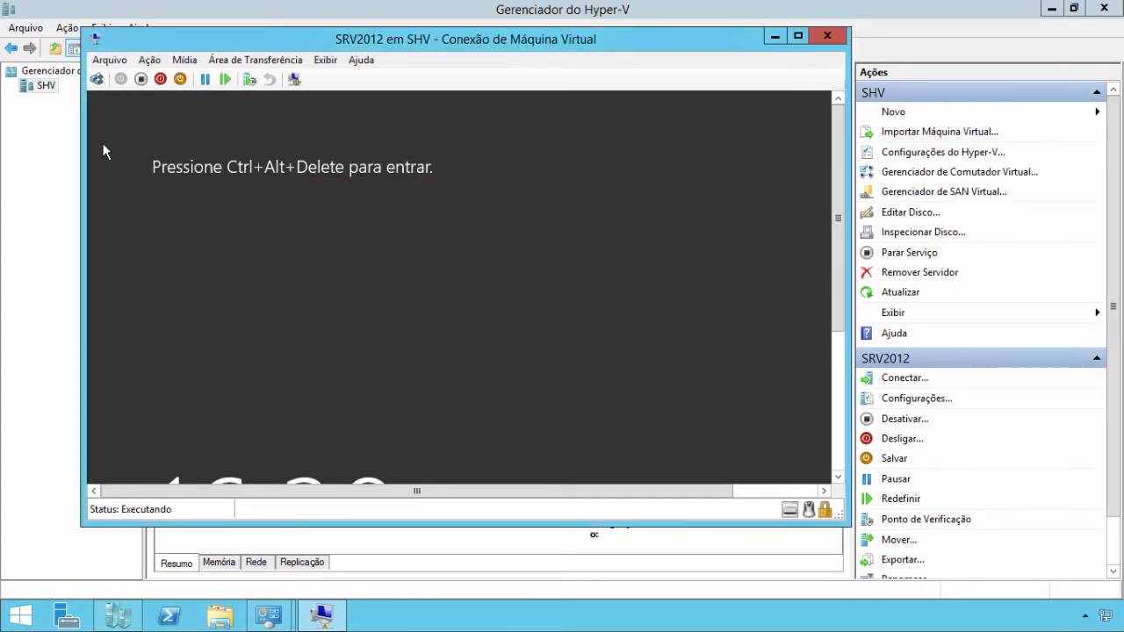
pyautogui.click(98, 80)
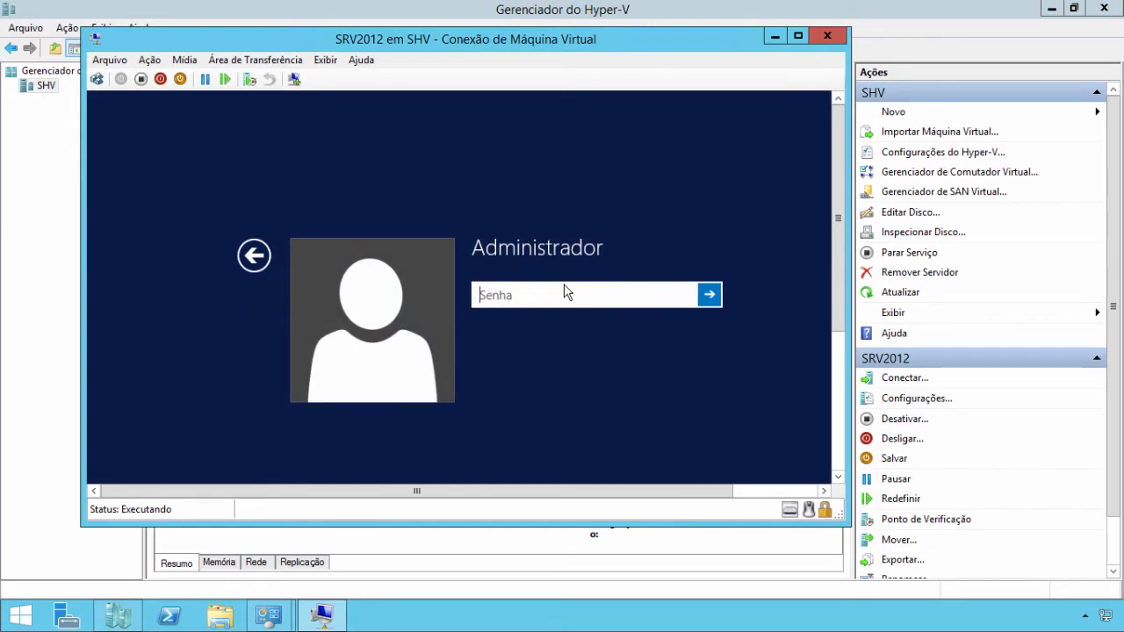
pyautogui.write('****')
pyautogui.press('Return')
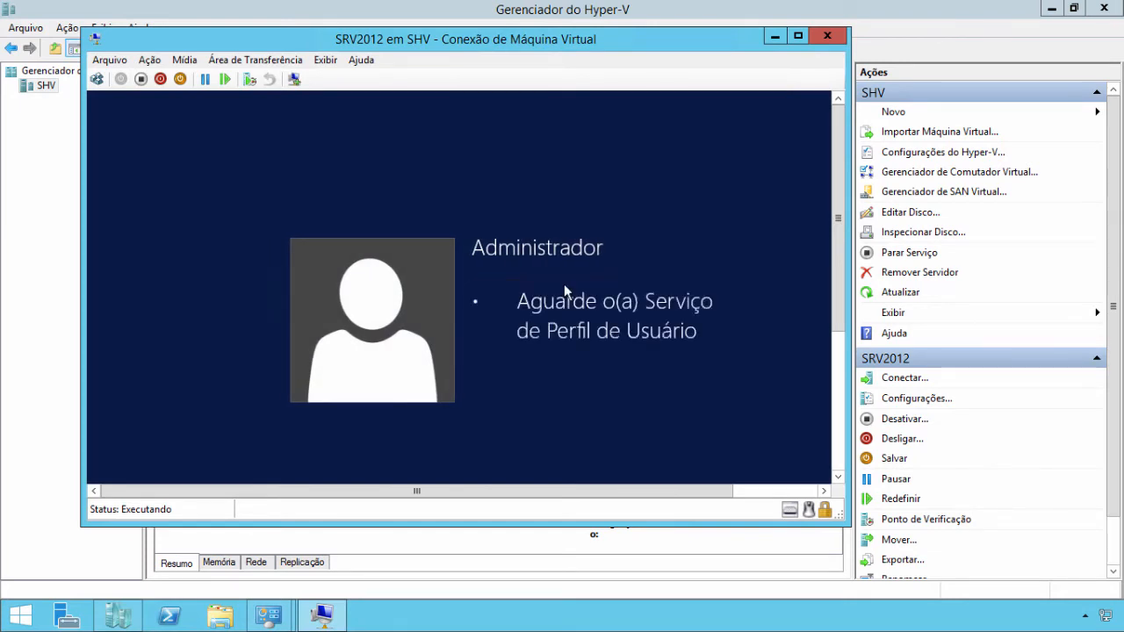
pyautogui.click(799, 36)
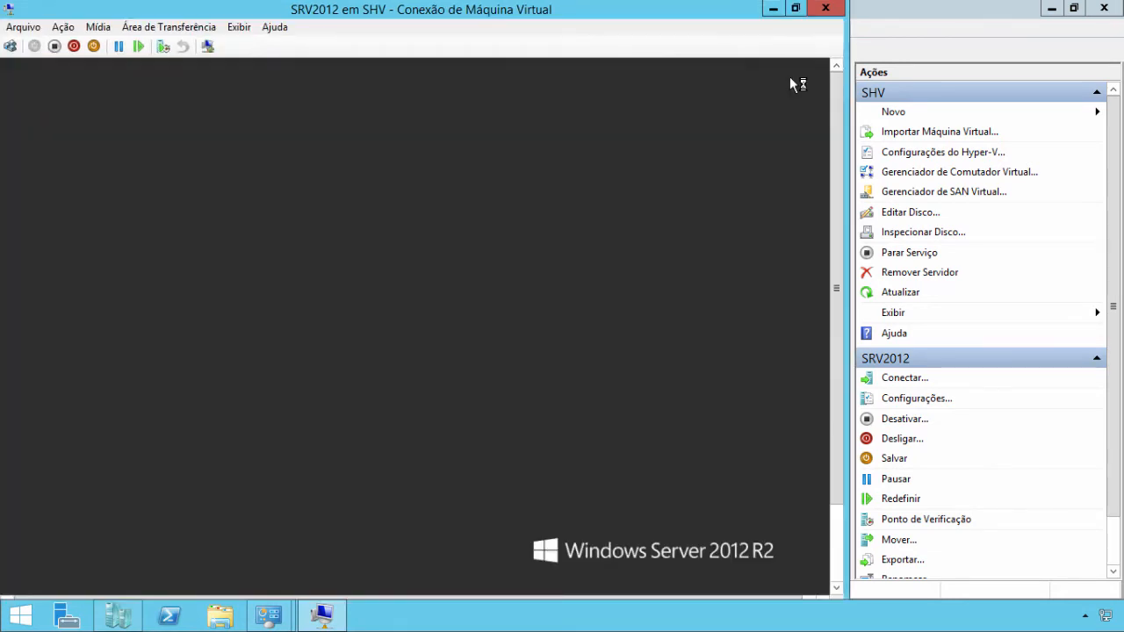
pyautogui.click(796, 9)
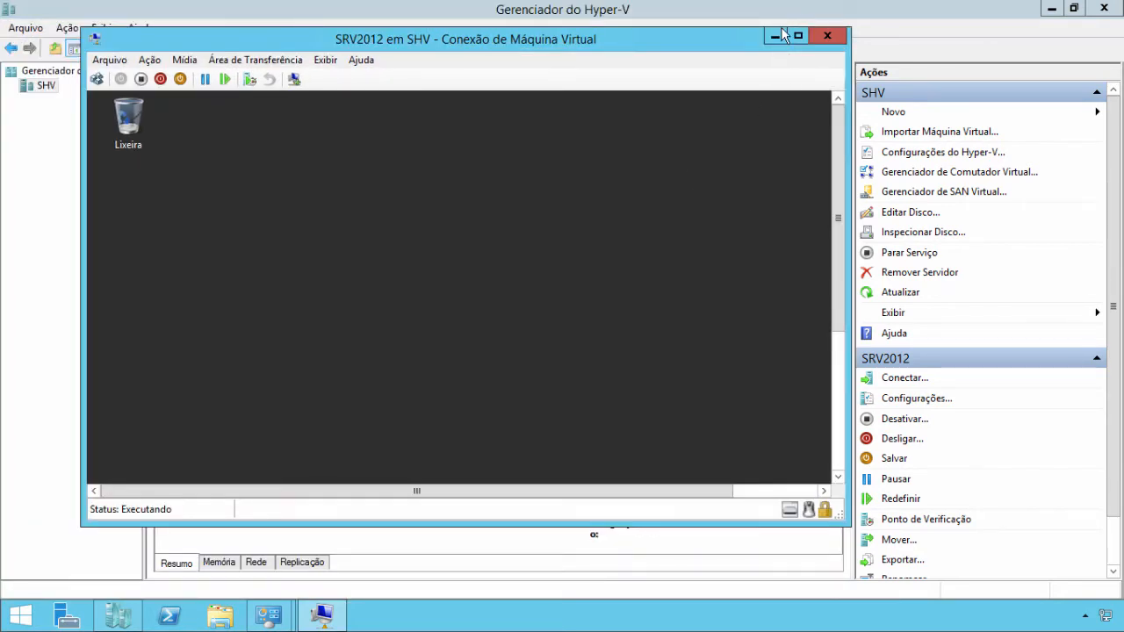
# - Reconnect in an enhanced session at 1366 by 768, sign in again, and close Server Manager
pyautogui.click(324, 59)
pyautogui.click(340, 79)
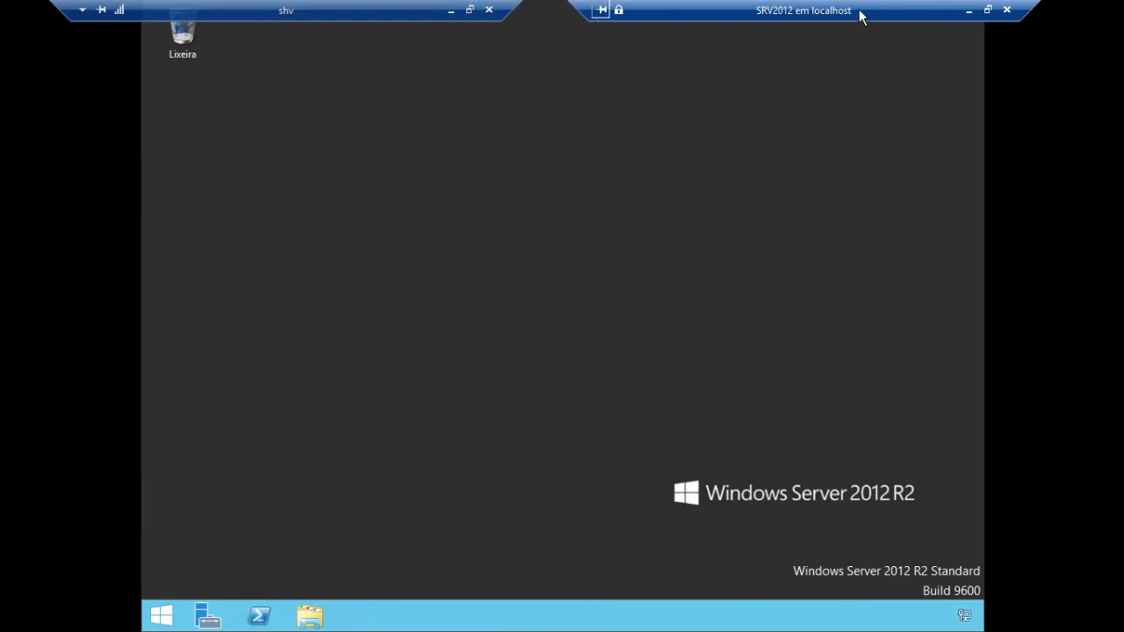
pyautogui.click(988, 9)
pyautogui.click(299, 80)
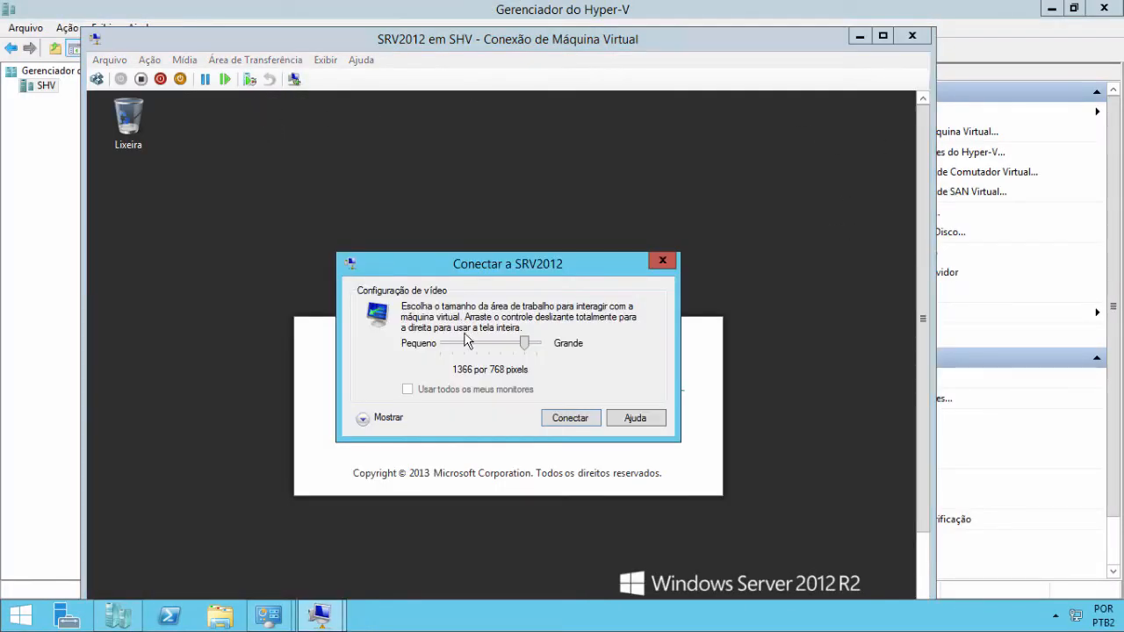
pyautogui.click(572, 417)
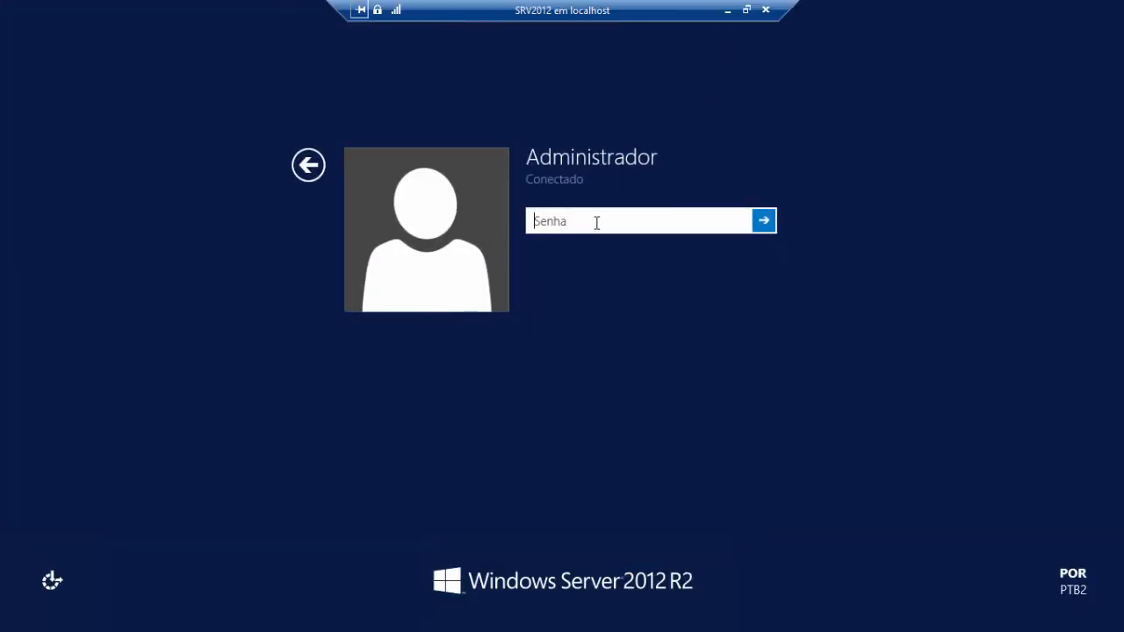
pyautogui.write('••')
pyautogui.press('Return')
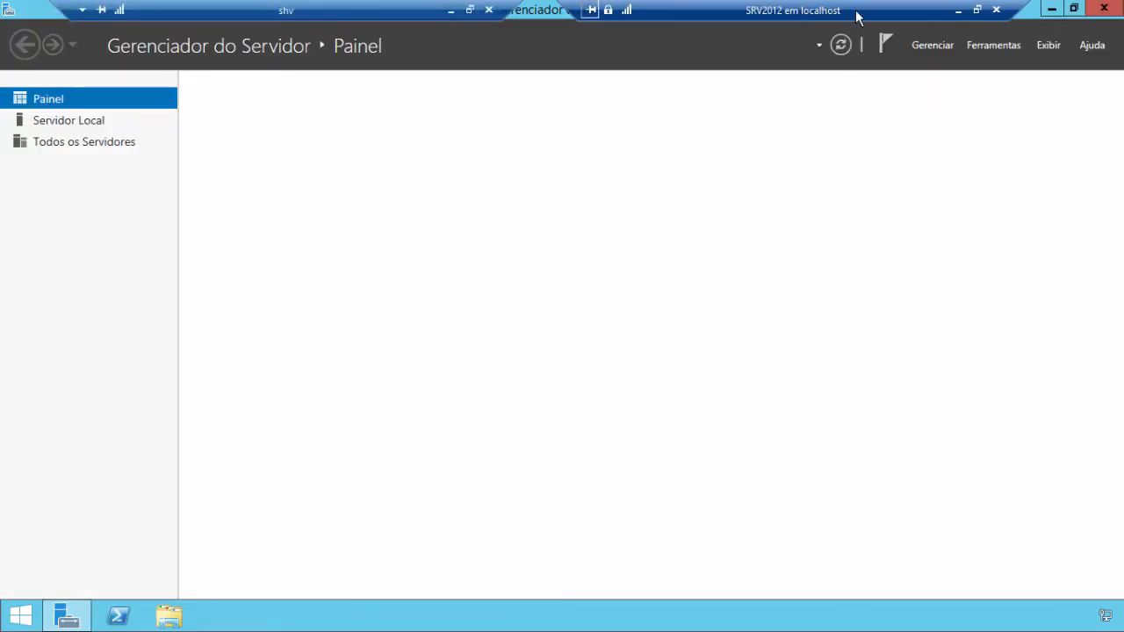
pyautogui.click(1103, 10)
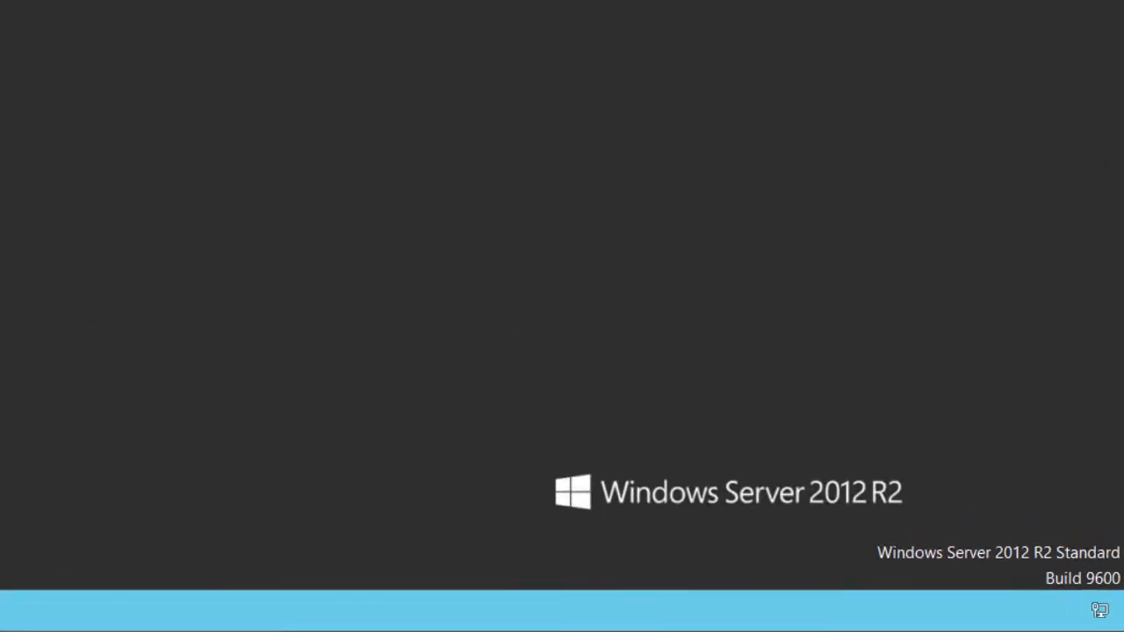
# - Open a Command Prompt and run a continuous 'ping uol.com.br -t'
pyautogui.rightClick(15, 618)
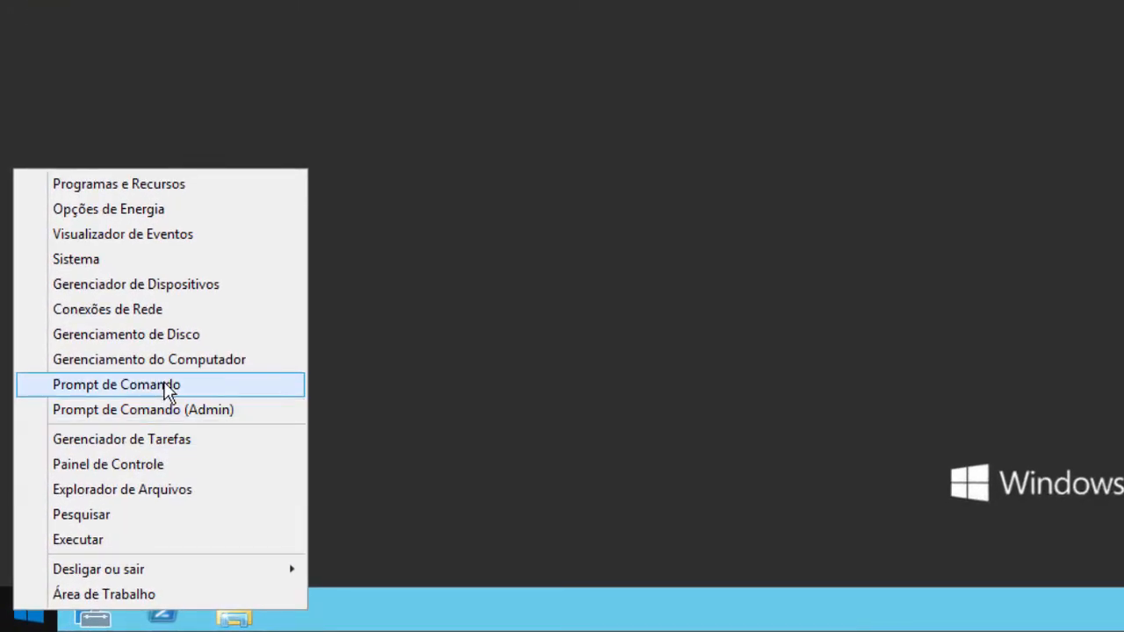
pyautogui.click(167, 386)
pyautogui.write('ping ')
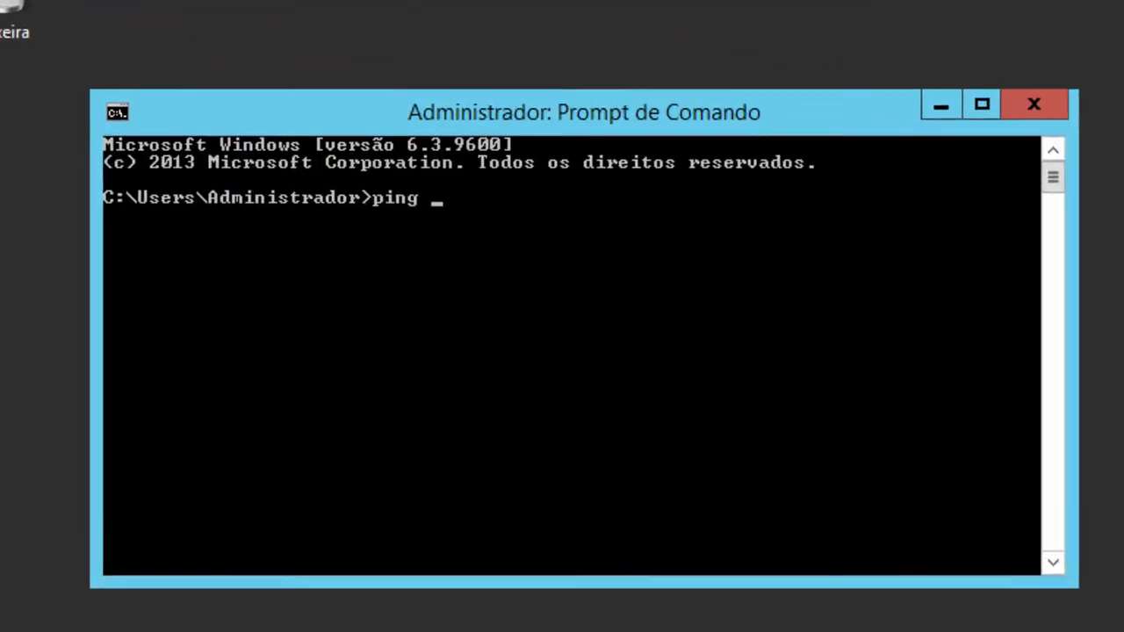
pyautogui.write('uol.com.br')
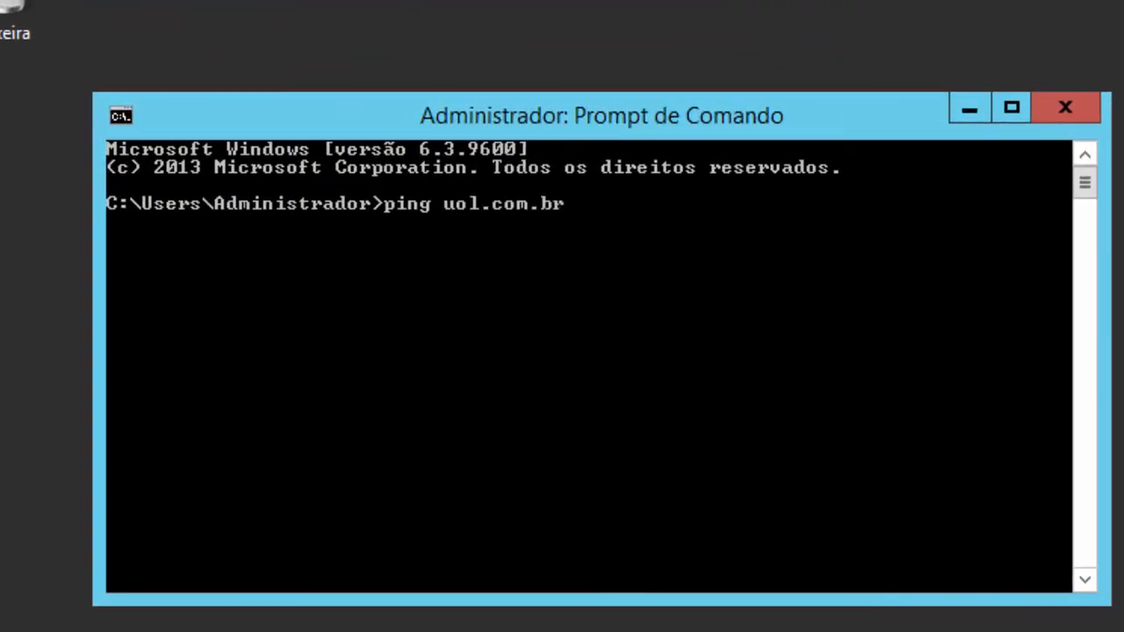
pyautogui.write(' -t')
pyautogui.press('Return')
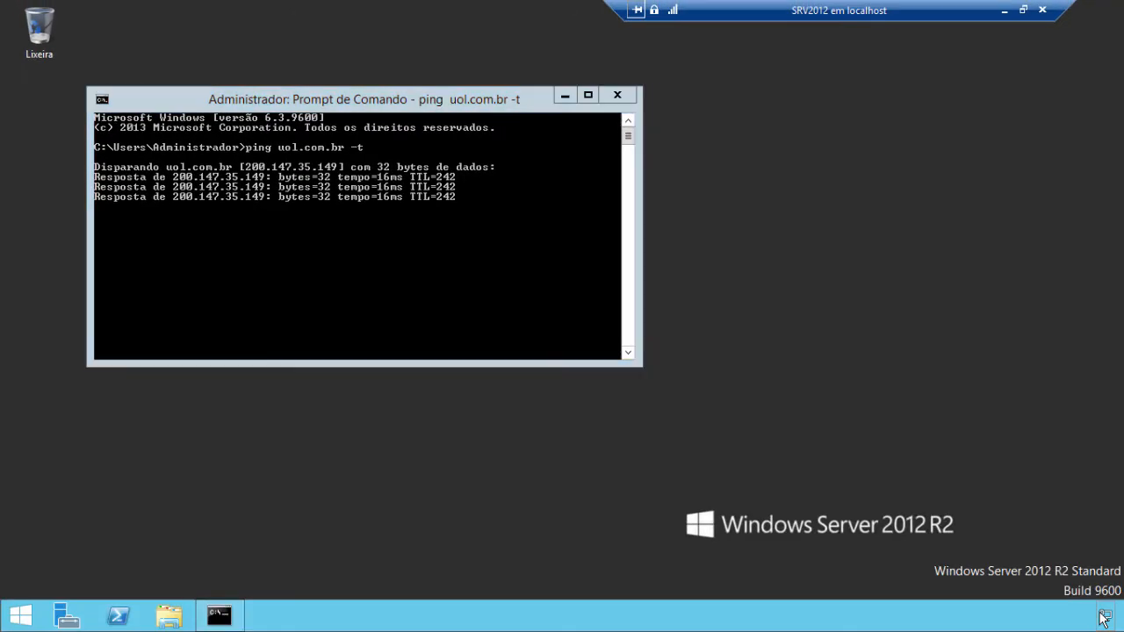
# - Check Ethernet 5's connection details (DHCP 192.168.1.108, gateway 192.168.1.1), then close its dialogs
pyautogui.rightClick(1103, 618)
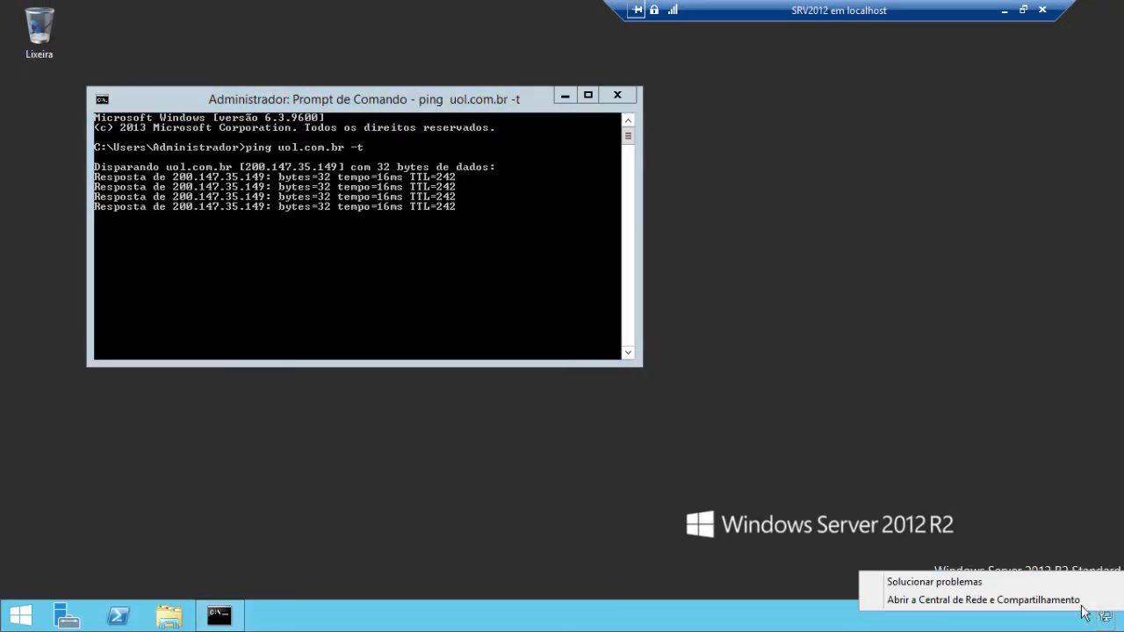
pyautogui.click(1053, 602)
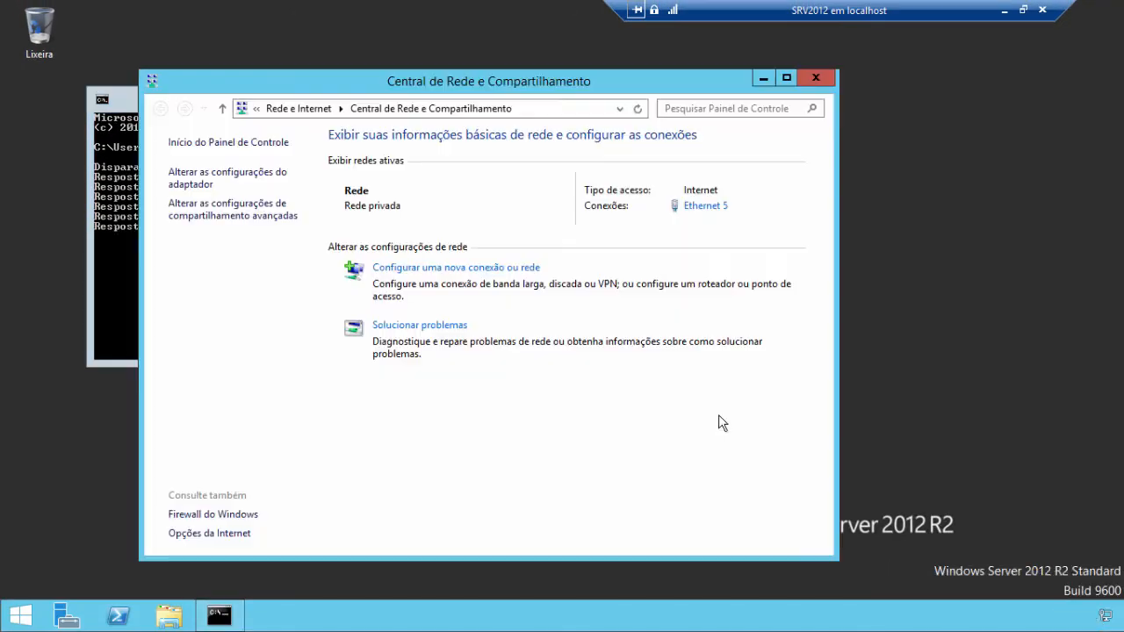
pyautogui.click(252, 226)
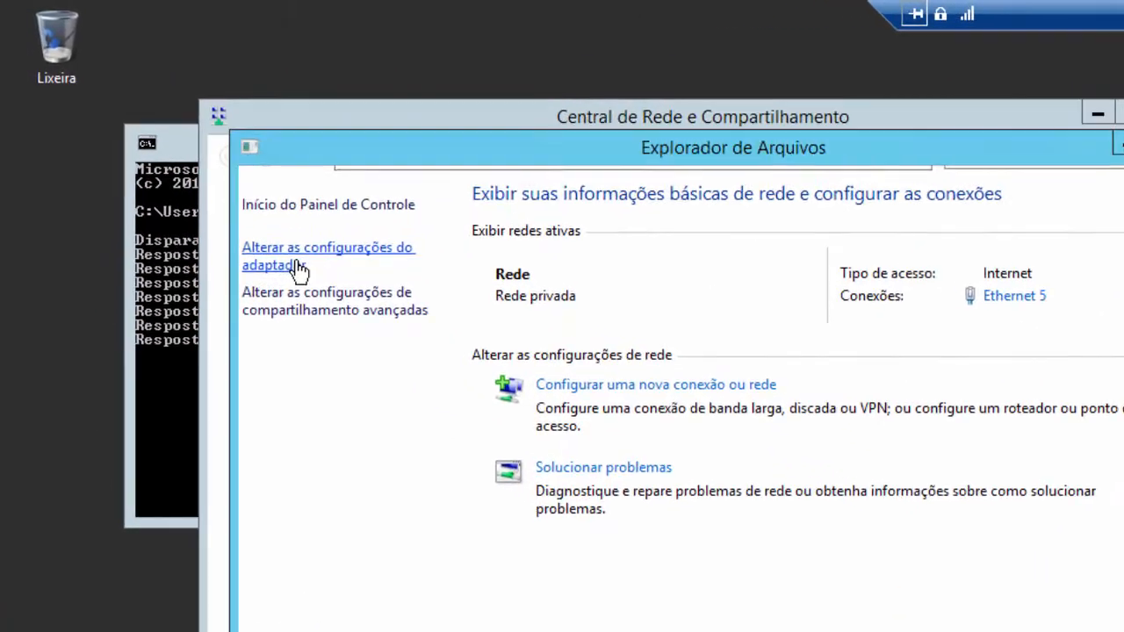
pyautogui.click(316, 298)
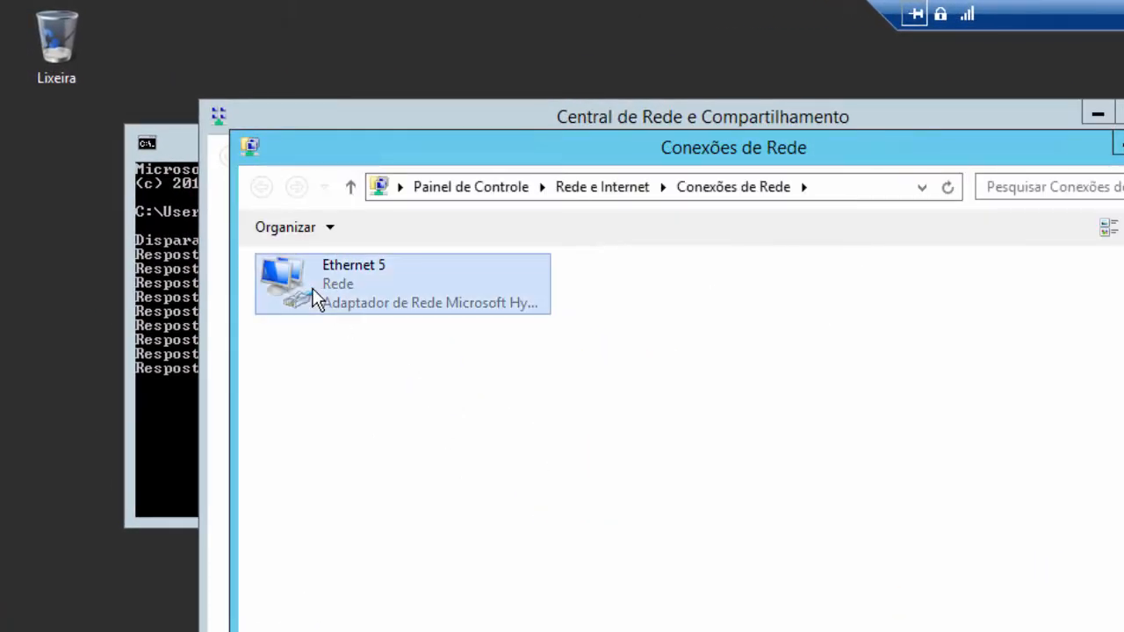
pyautogui.rightClick(316, 299)
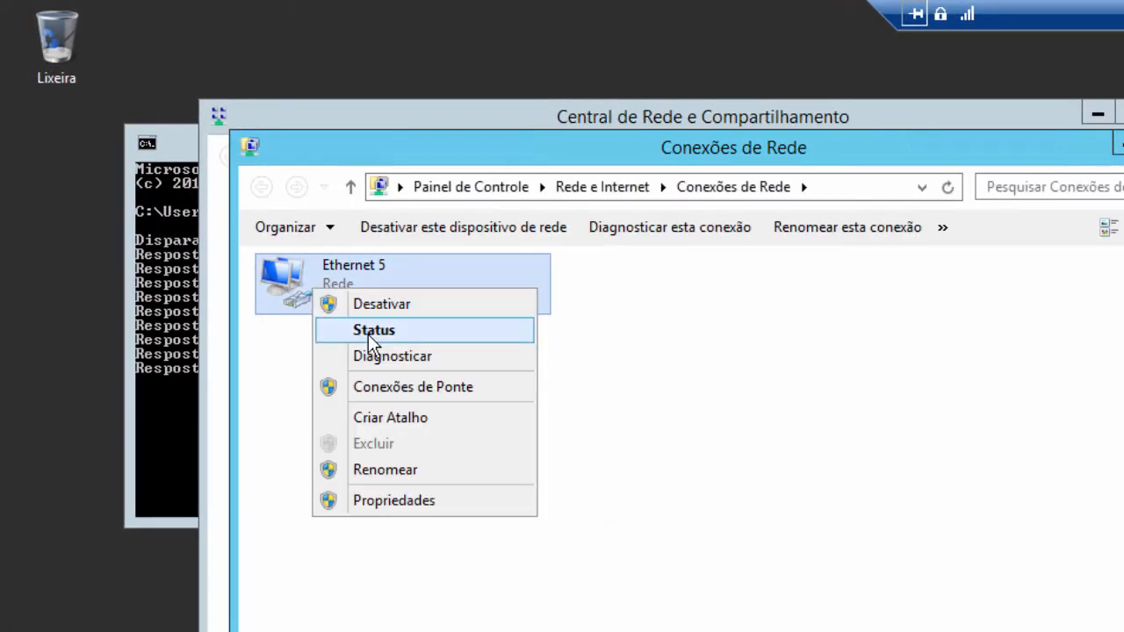
pyautogui.click(368, 334)
pyautogui.click(681, 427)
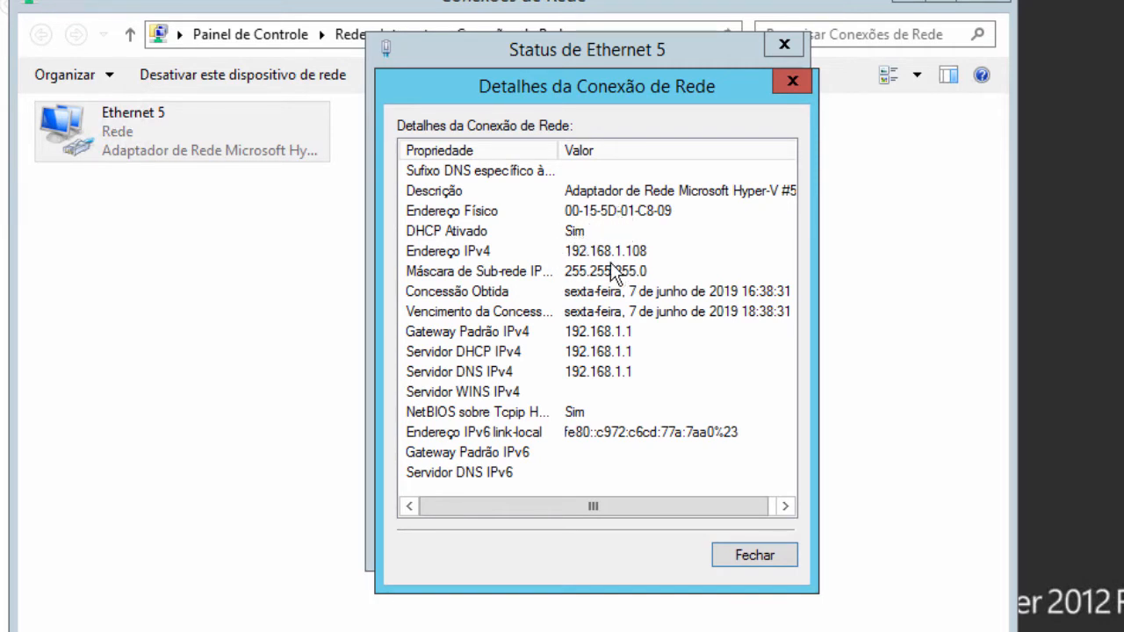
pyautogui.click(748, 554)
pyautogui.click(720, 544)
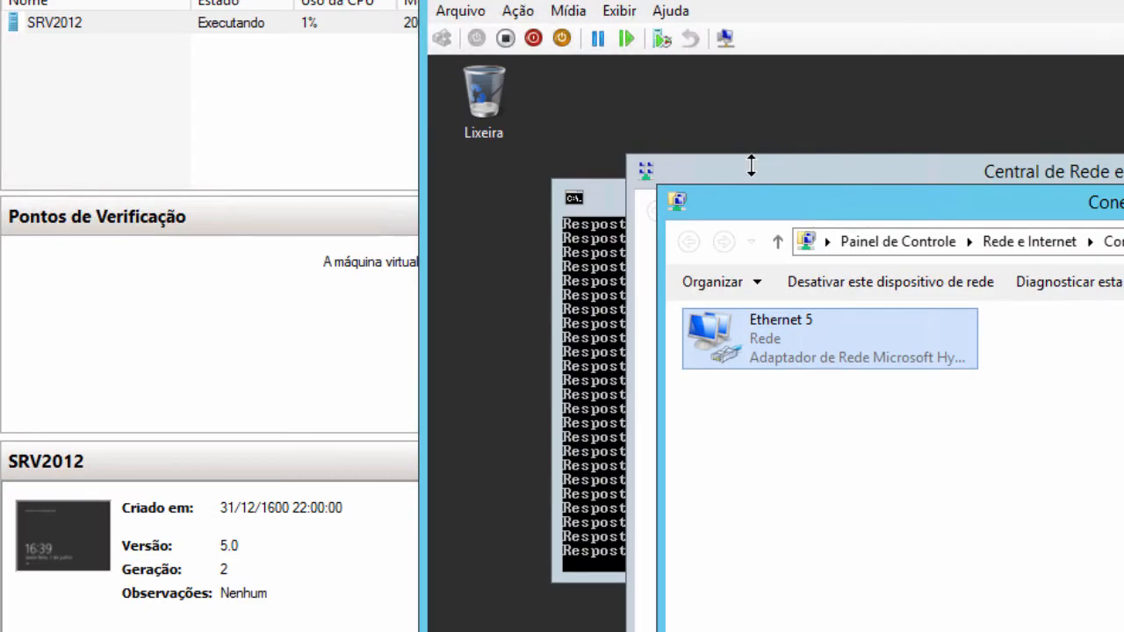
# - Bring the host's Network Connections forward and arrange it beside the guest's ping window
pyautogui.click(751, 165)
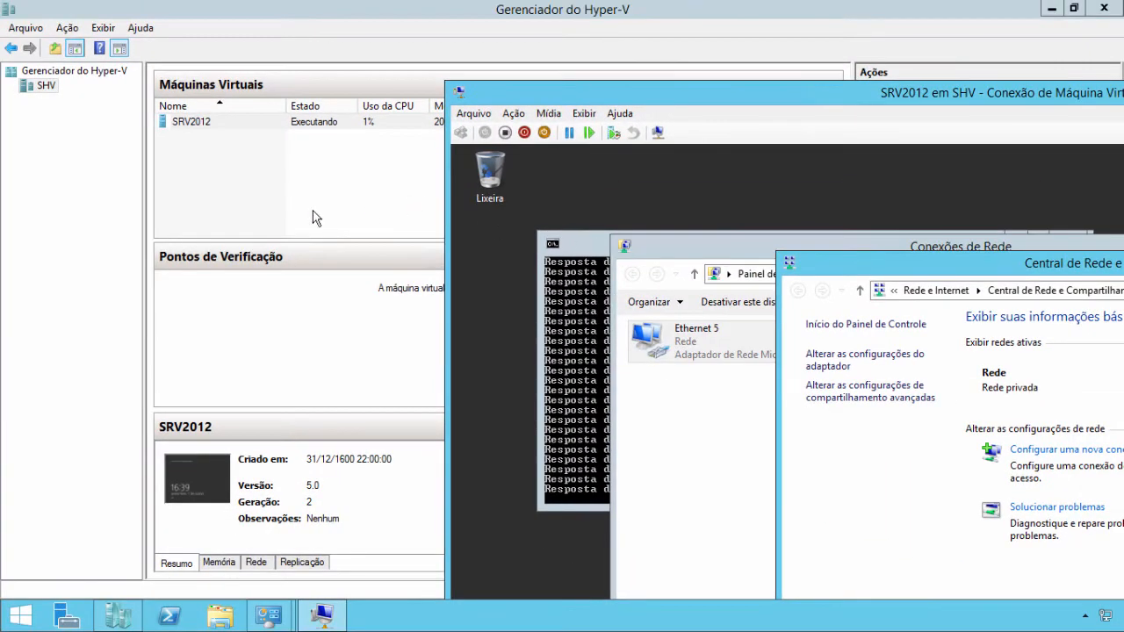
pyautogui.click(268, 615)
pyautogui.click(325, 559)
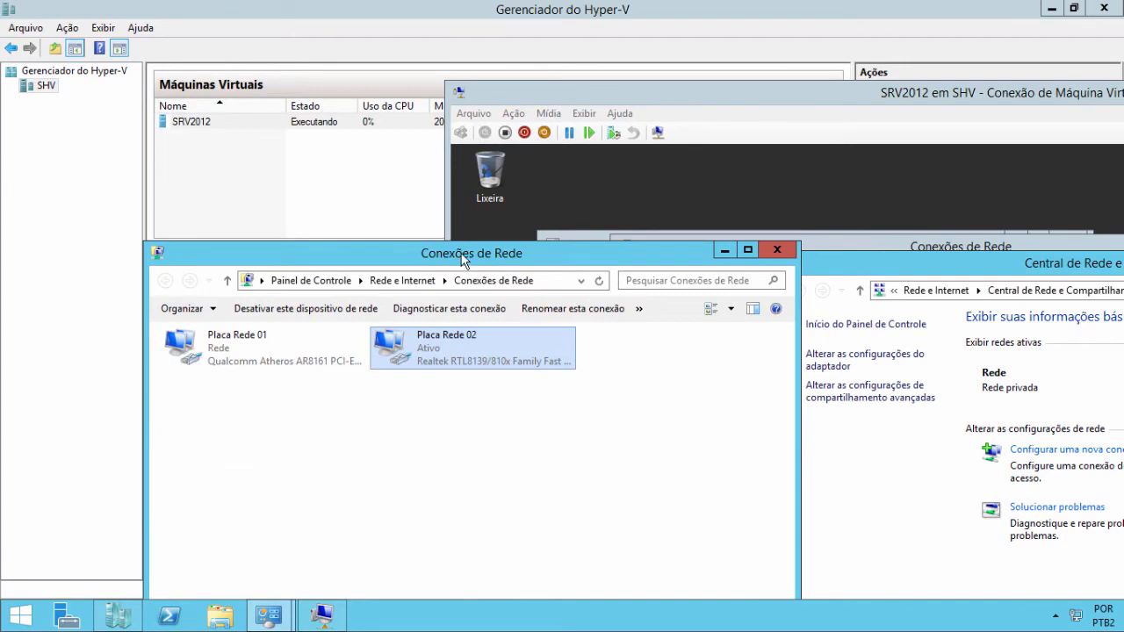
pyautogui.moveTo(464, 260); pyautogui.dragTo(359, 41)
pyautogui.click(775, 271)
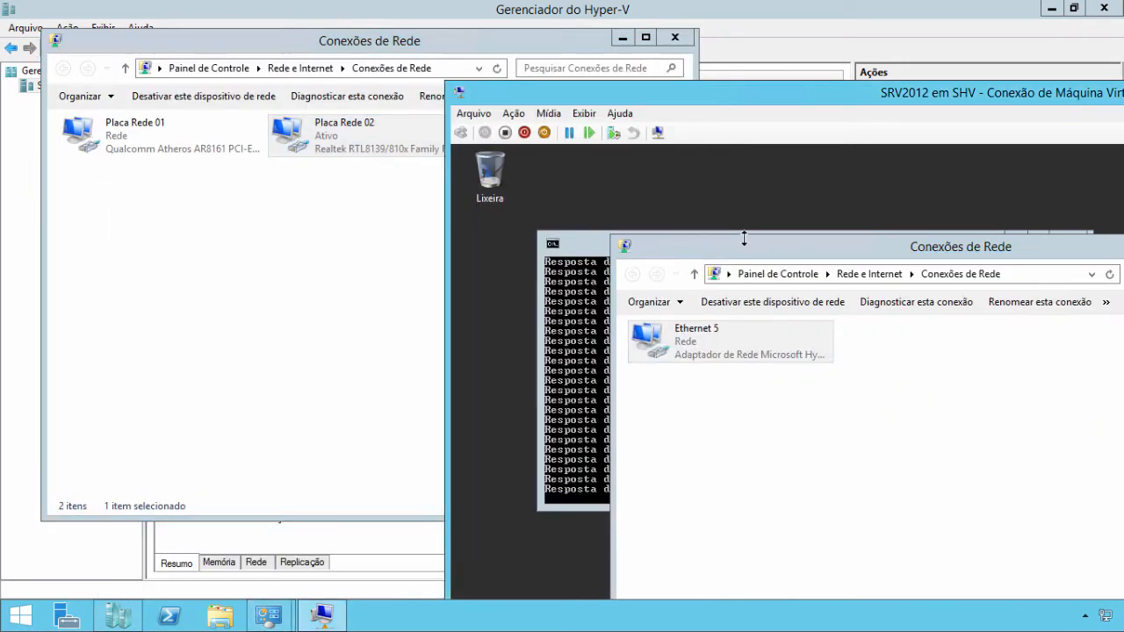
pyautogui.click(744, 239)
pyautogui.moveTo(573, 233); pyautogui.dragTo(593, 184)
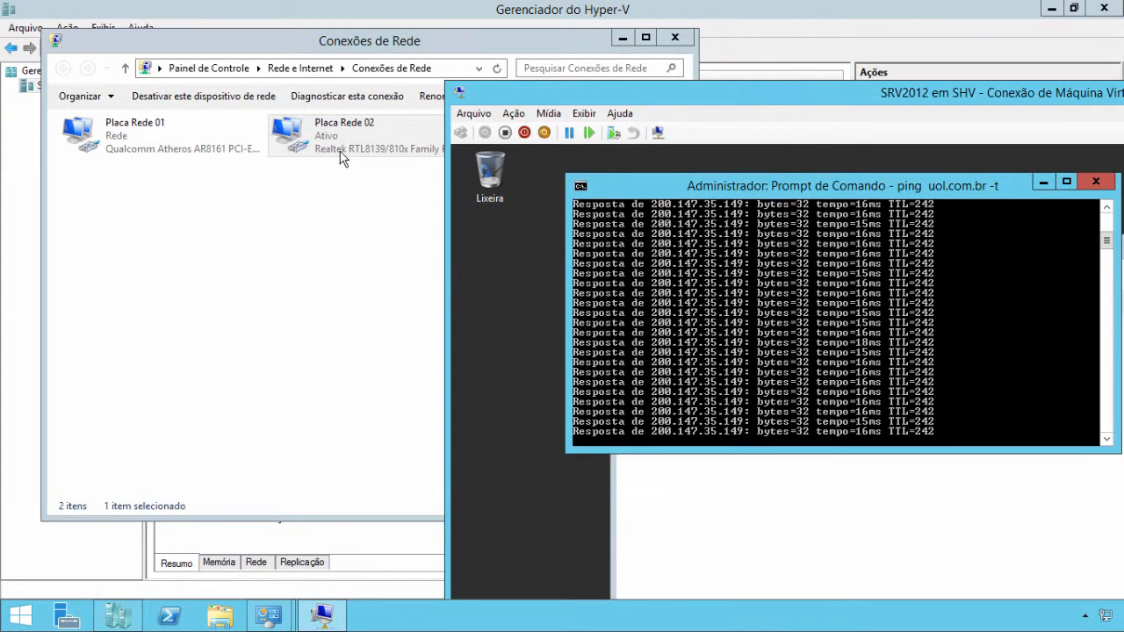
# - Disable Placa Rede 02, re-enable it while watching the ping, then show SRV2012 full screen
pyautogui.rightClick(334, 142)
pyautogui.click(380, 154)
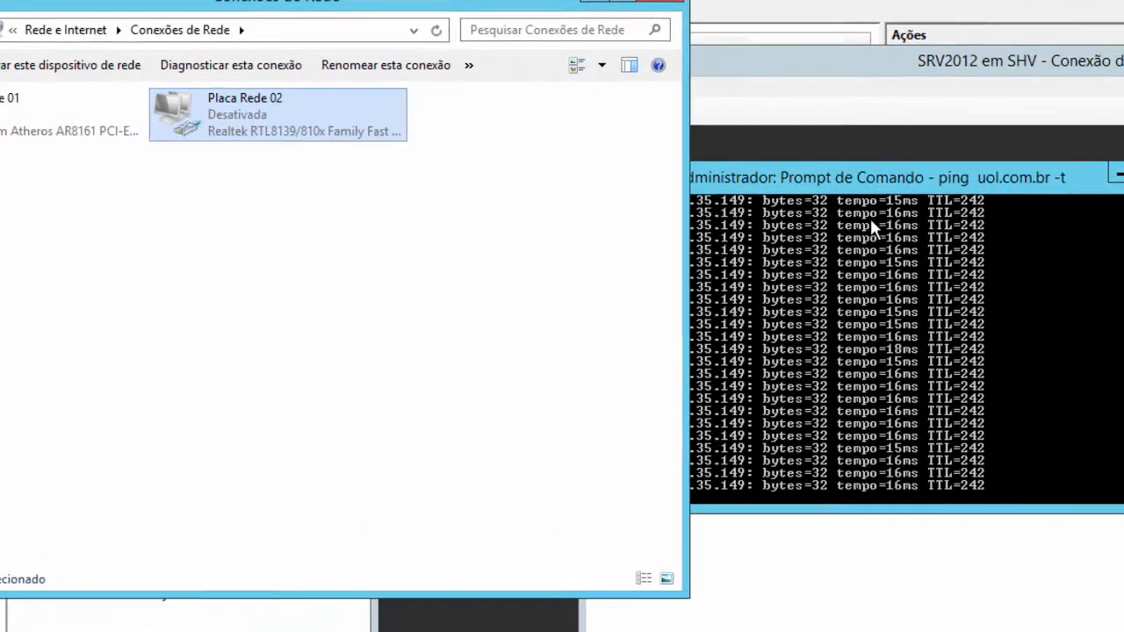
pyautogui.click(861, 191)
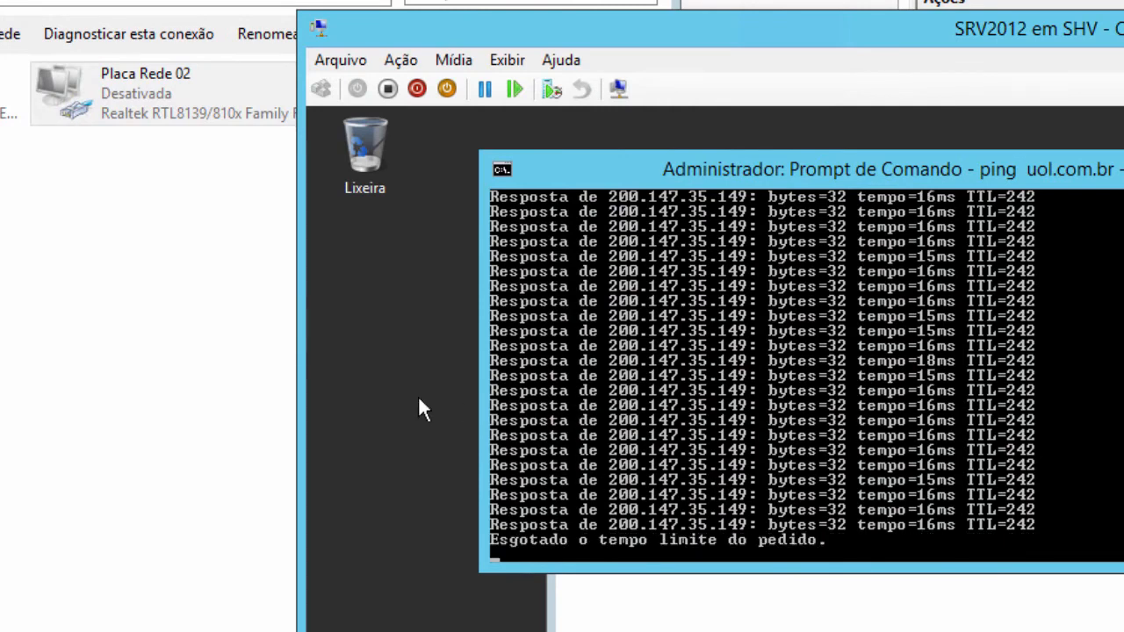
pyautogui.rightClick(147, 104)
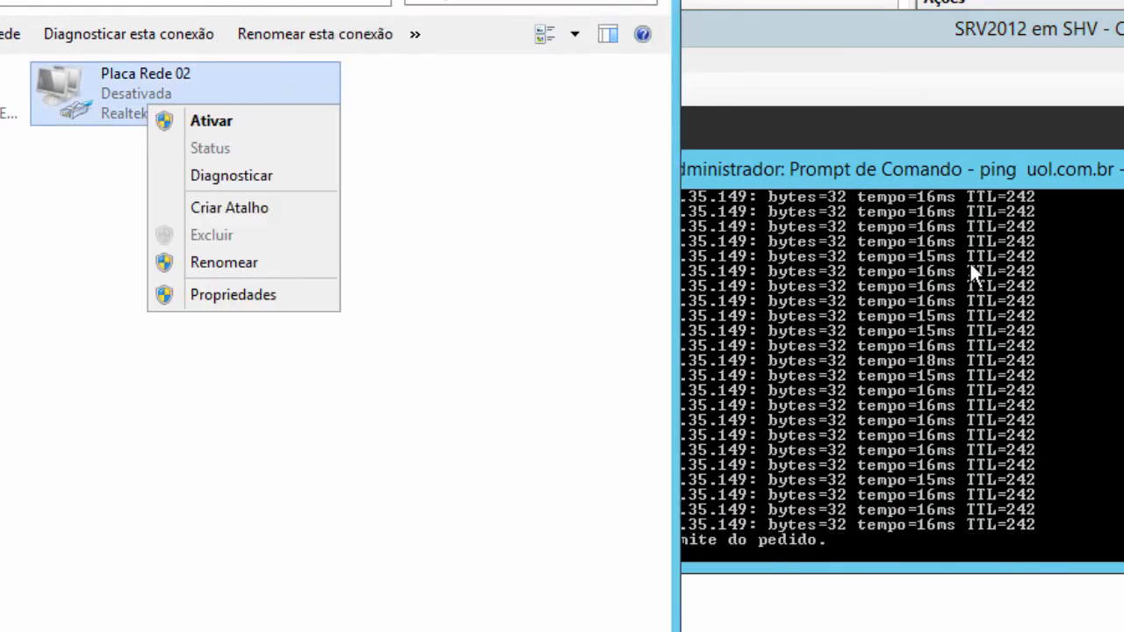
pyautogui.click(212, 123)
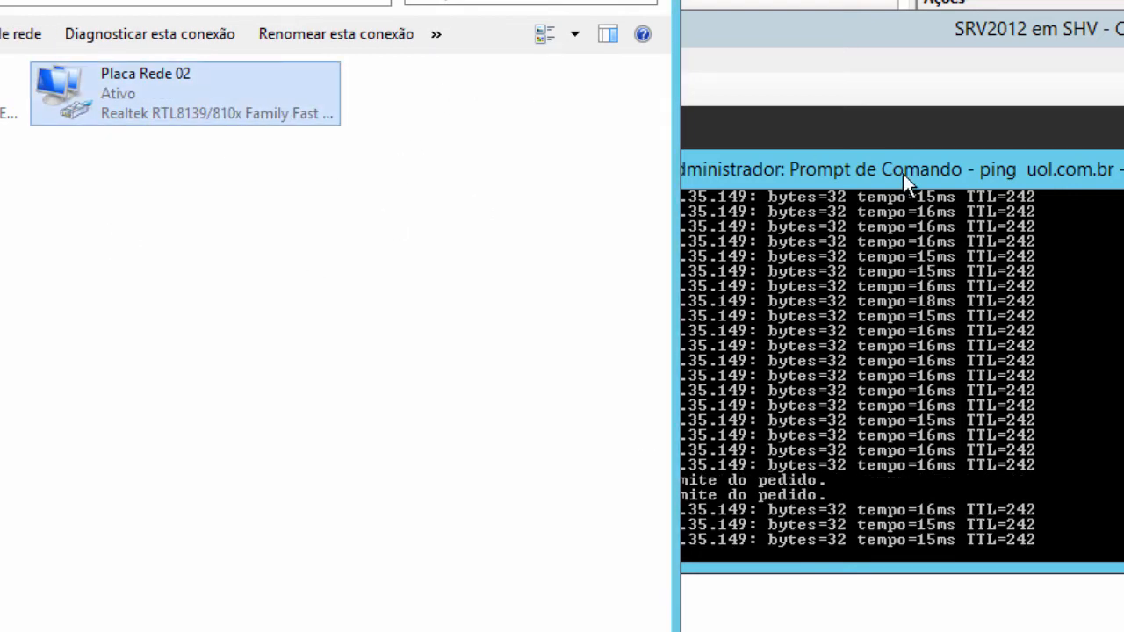
pyautogui.moveTo(866, 31); pyautogui.dragTo(553, 13)
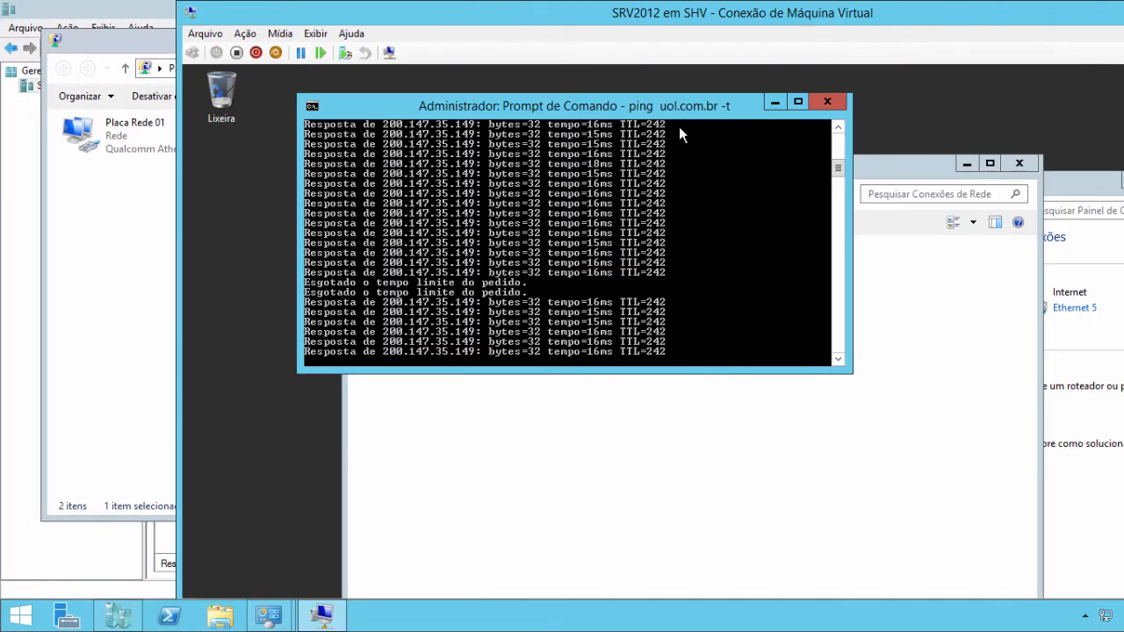
pyautogui.doubleClick(702, 25)
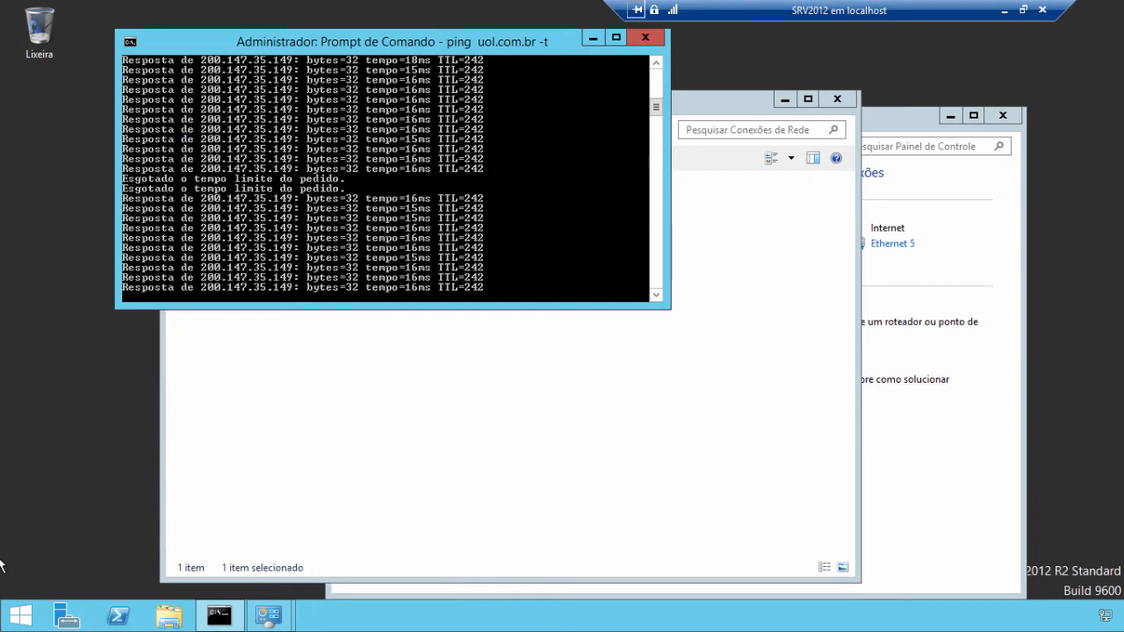
# - Shut down the SRV2012 guest via Desligar, then minimize the VM and Network Connections windows
pyautogui.rightClick(21, 618)
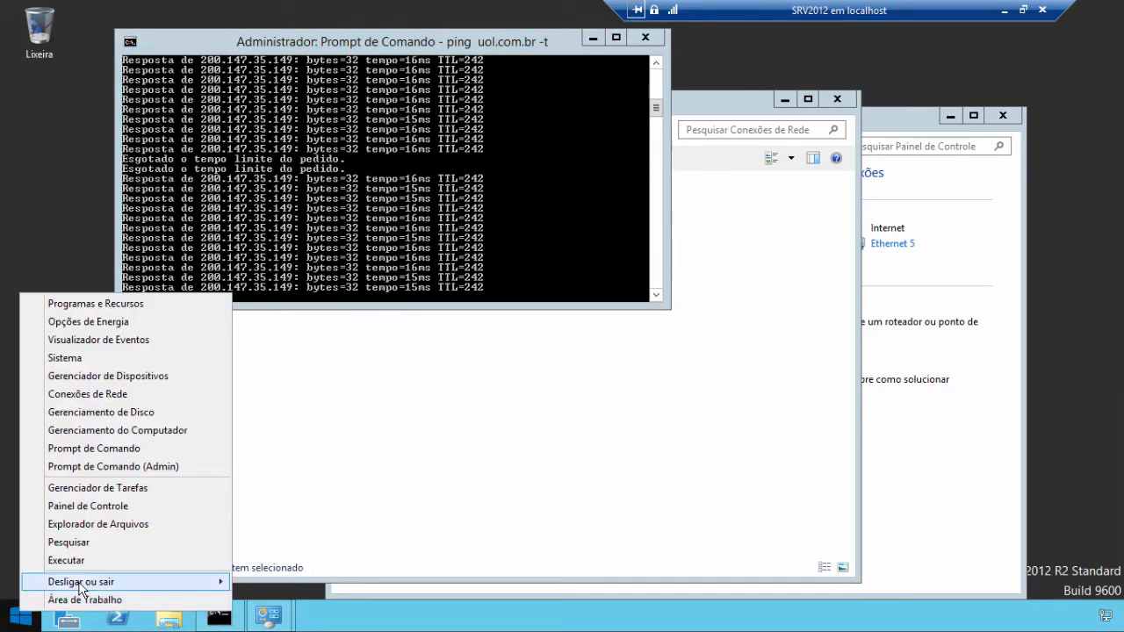
pyautogui.moveTo(81, 586)
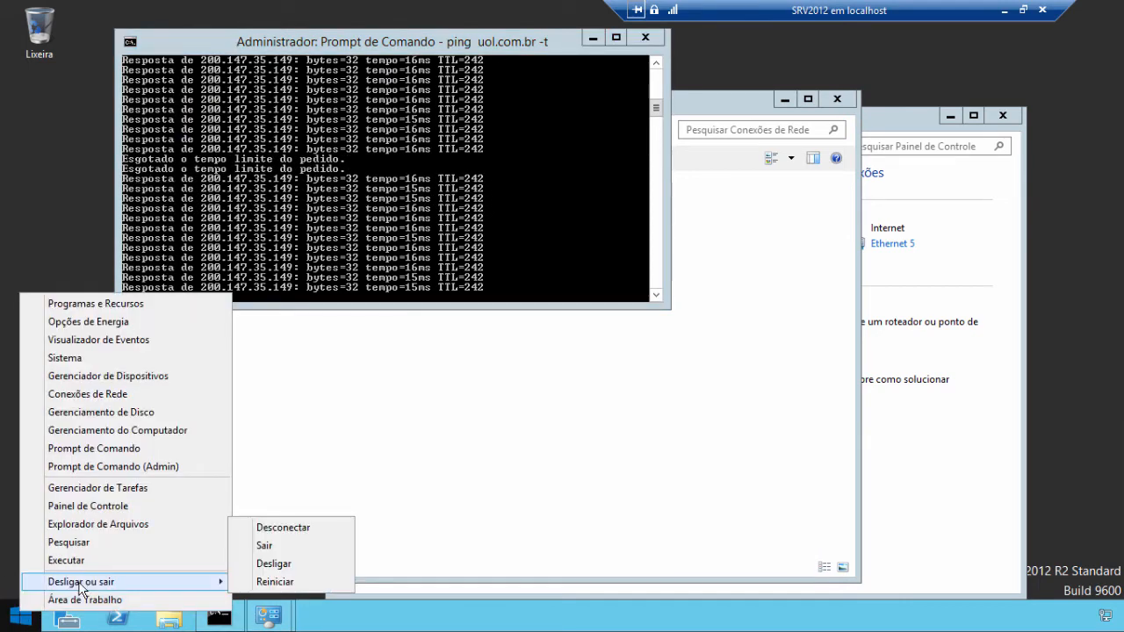
pyautogui.click(280, 569)
pyautogui.click(267, 579)
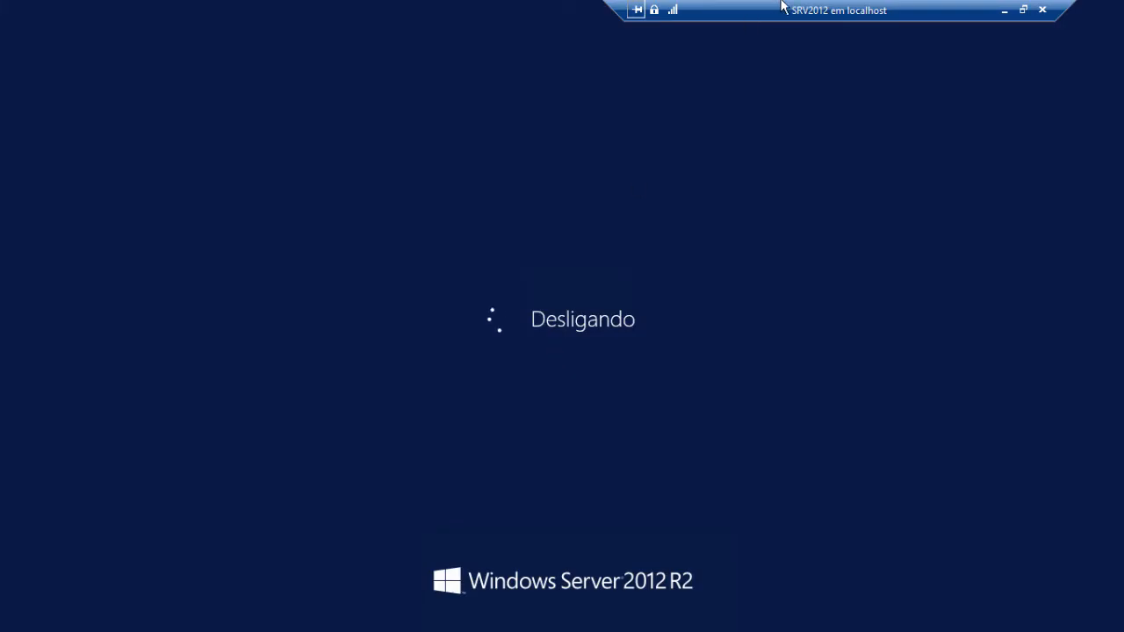
pyautogui.click(1002, 10)
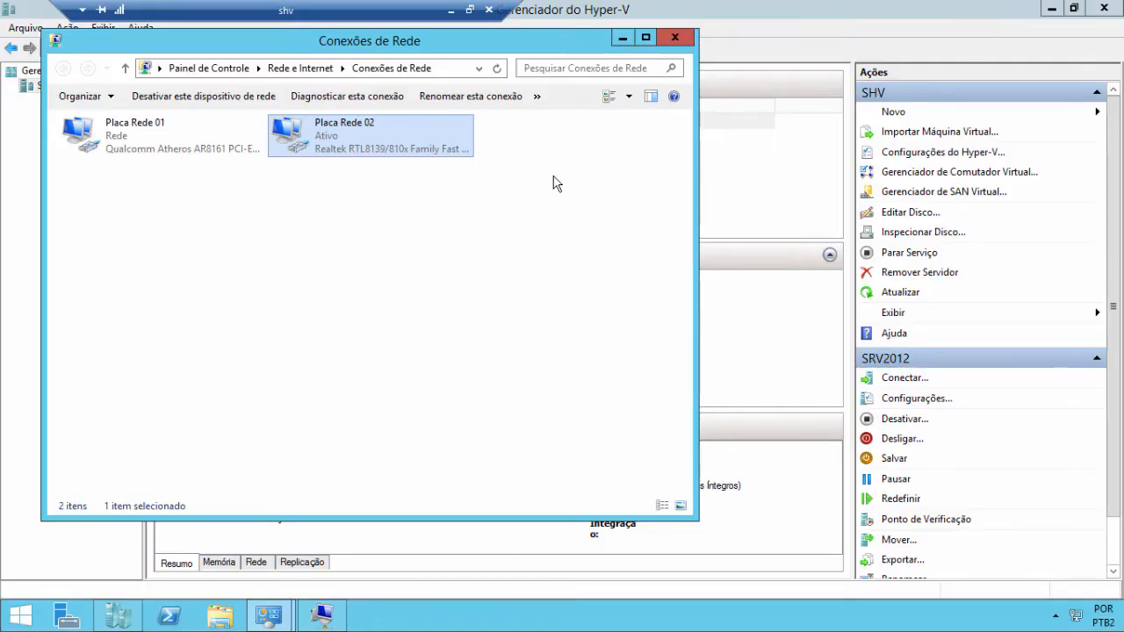
pyautogui.click(621, 38)
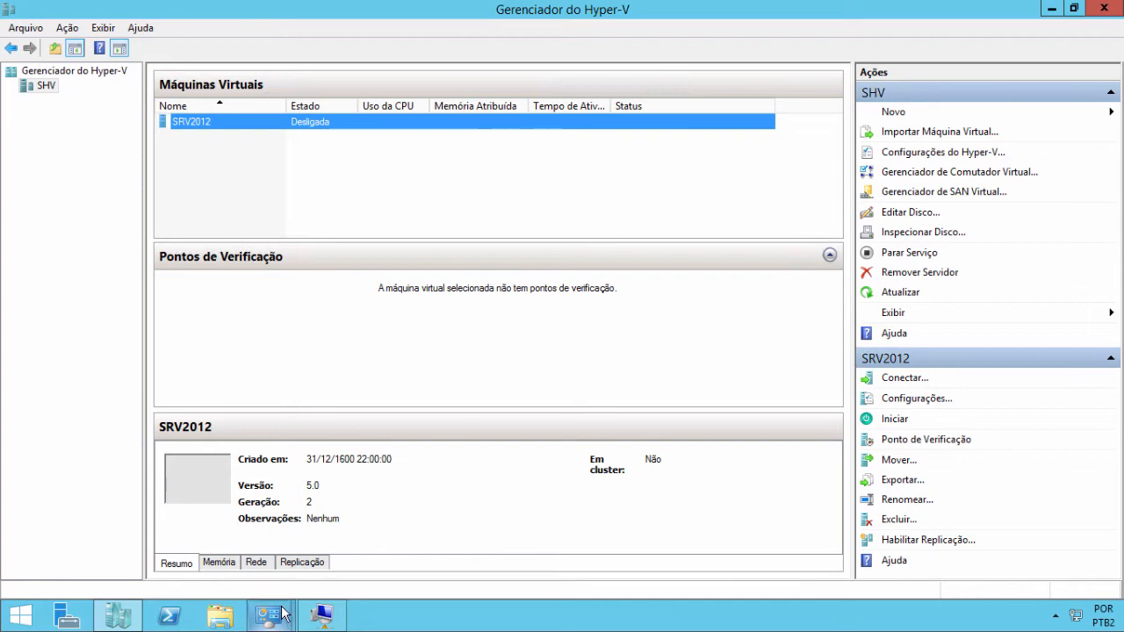
# - Open the Virtual Switch Manager alongside the Network Connections window
pyautogui.moveTo(285, 614)
pyautogui.click(336, 562)
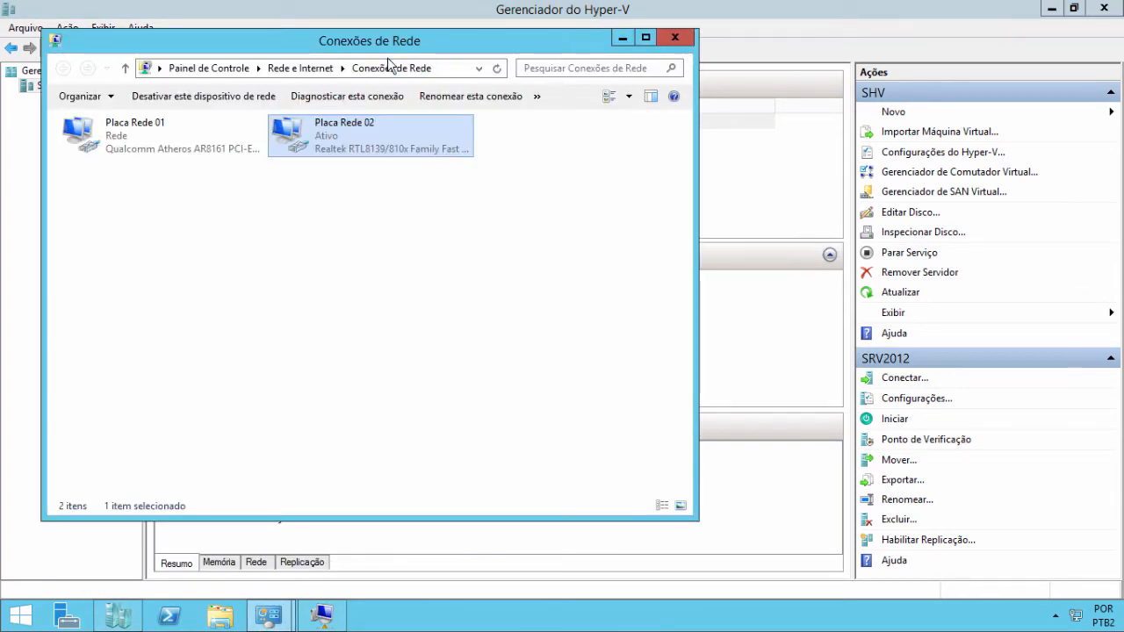
pyautogui.moveTo(392, 48); pyautogui.dragTo(373, 48)
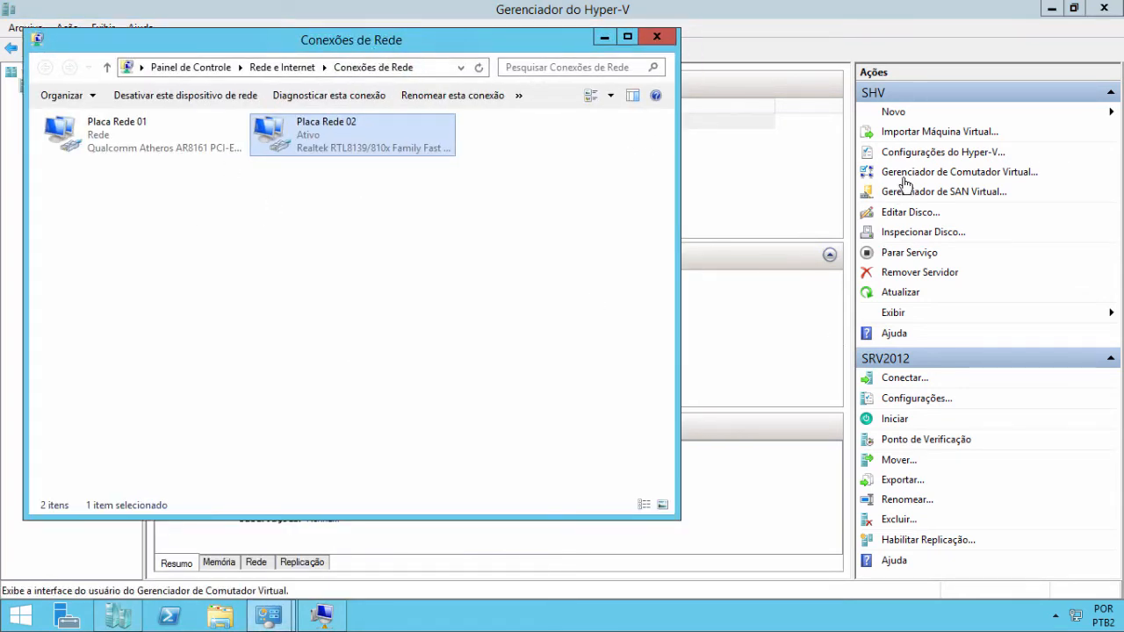
pyautogui.click(907, 173)
pyautogui.moveTo(606, 37); pyautogui.dragTo(757, 36)
pyautogui.click(1053, 8)
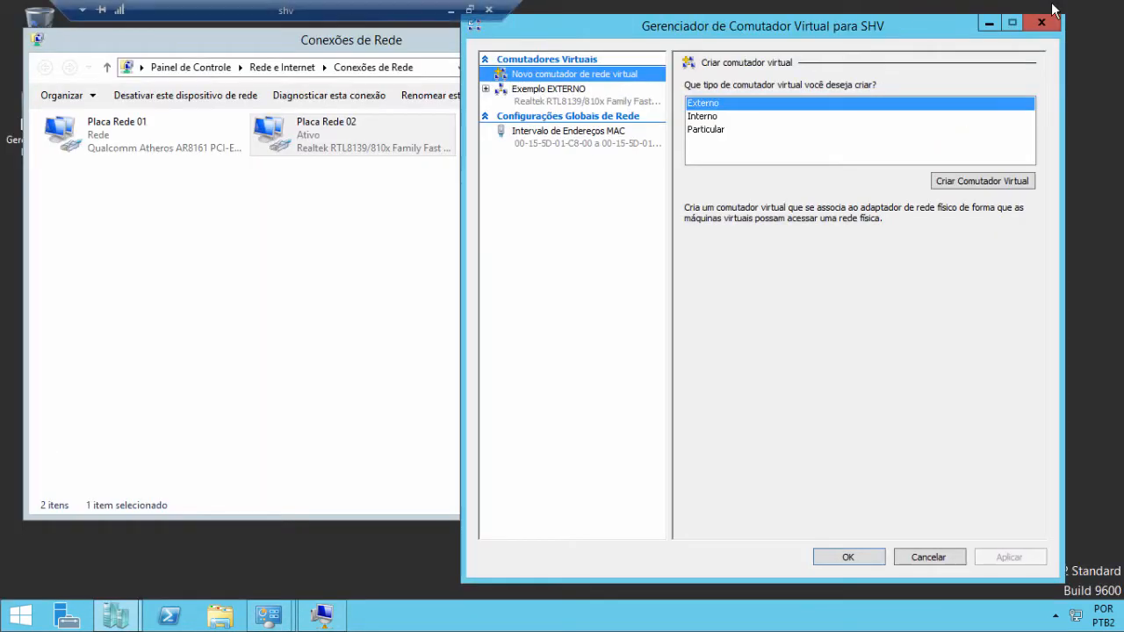
pyautogui.moveTo(718, 32); pyautogui.dragTo(735, 32)
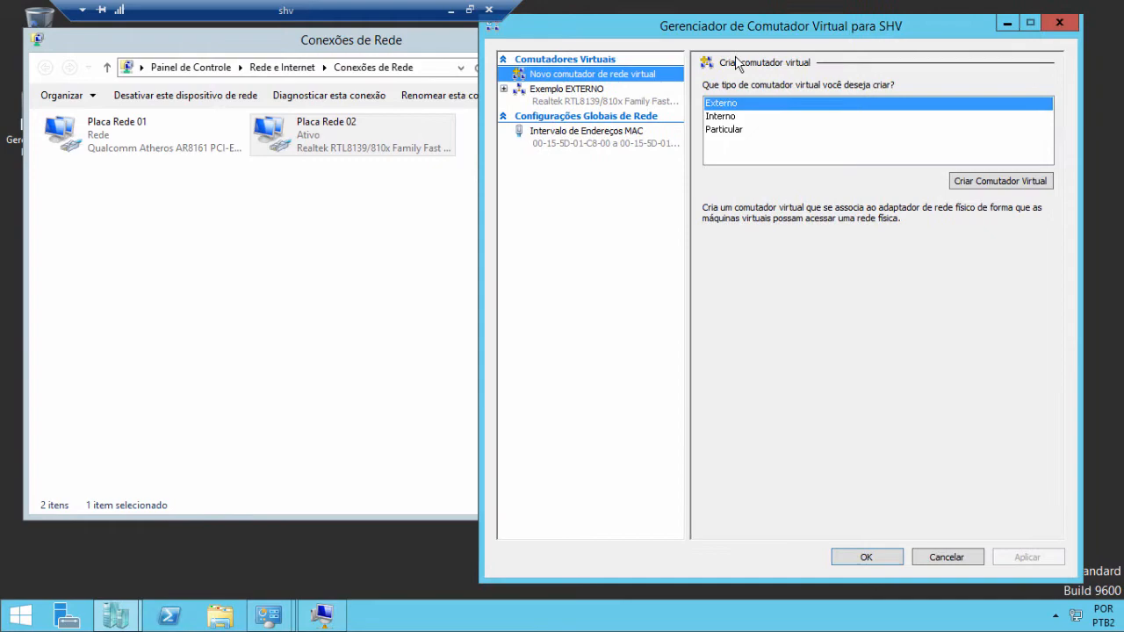
# - Let the management OS share the Exemplo EXTERNO switch's adapter, then apply and close
pyautogui.click(589, 96)
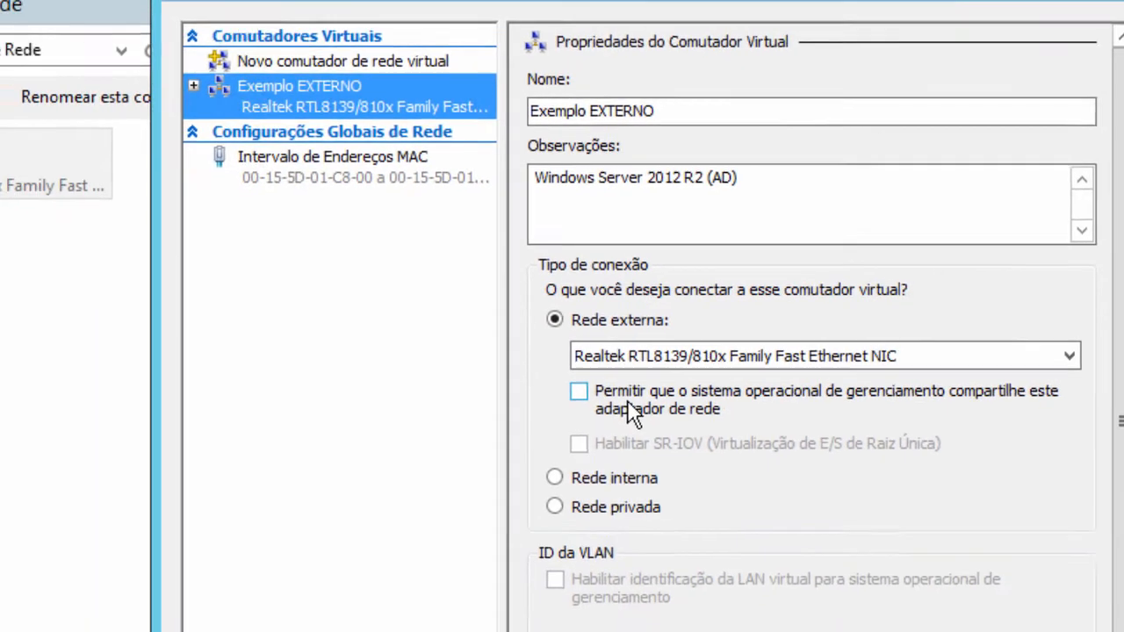
pyautogui.click(627, 400)
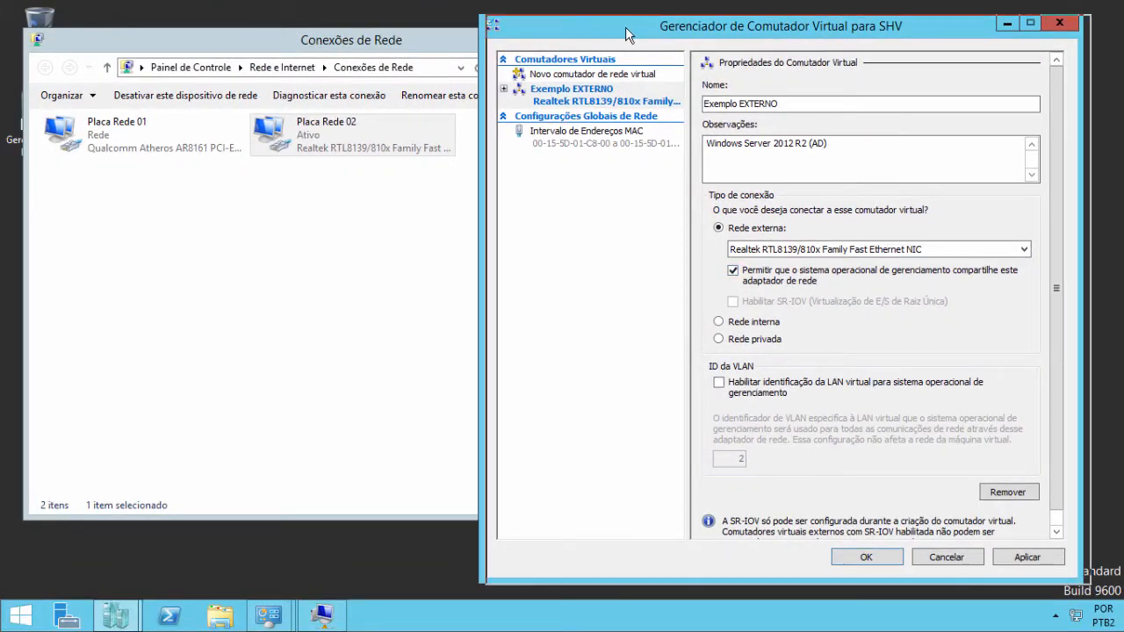
pyautogui.moveTo(627, 30); pyautogui.dragTo(643, 29)
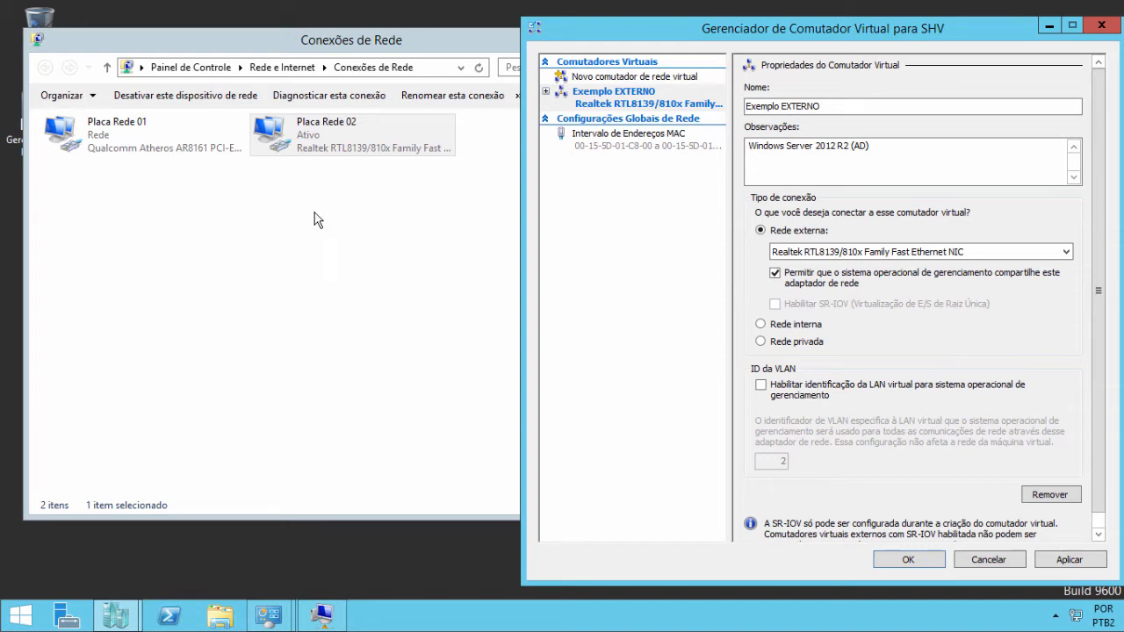
pyautogui.click(301, 136)
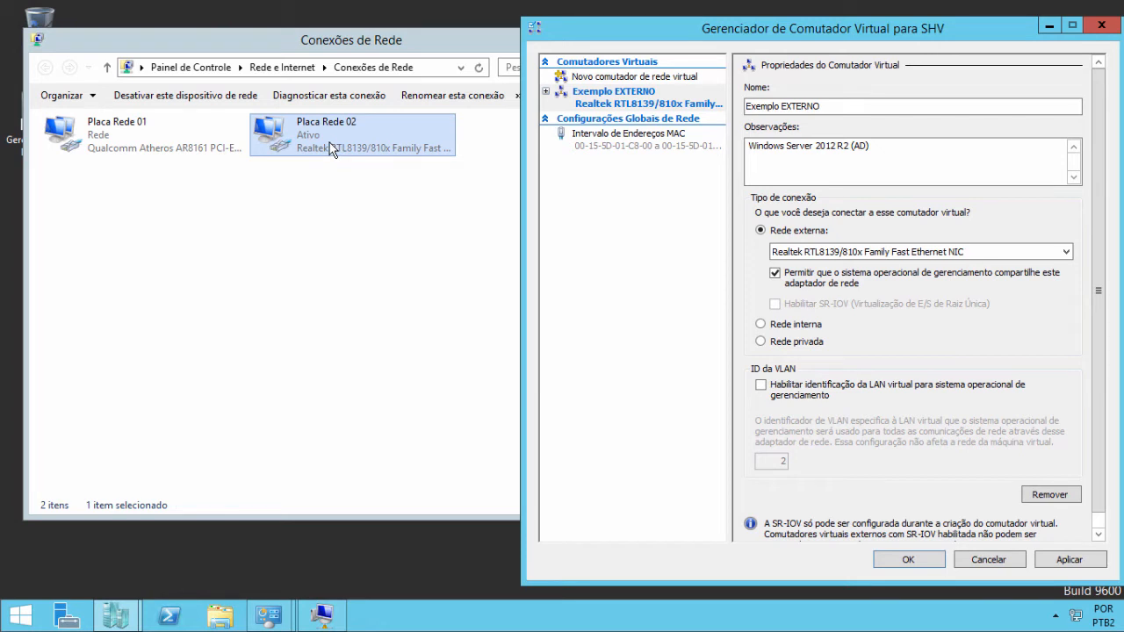
pyautogui.click(818, 297)
pyautogui.click(1063, 560)
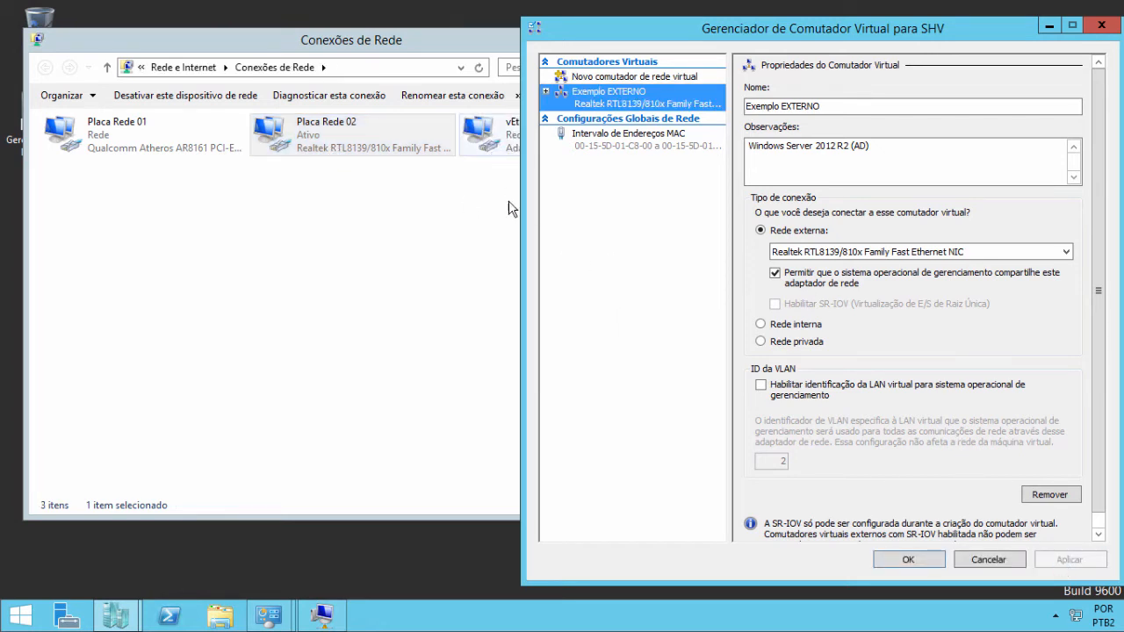
pyautogui.click(908, 559)
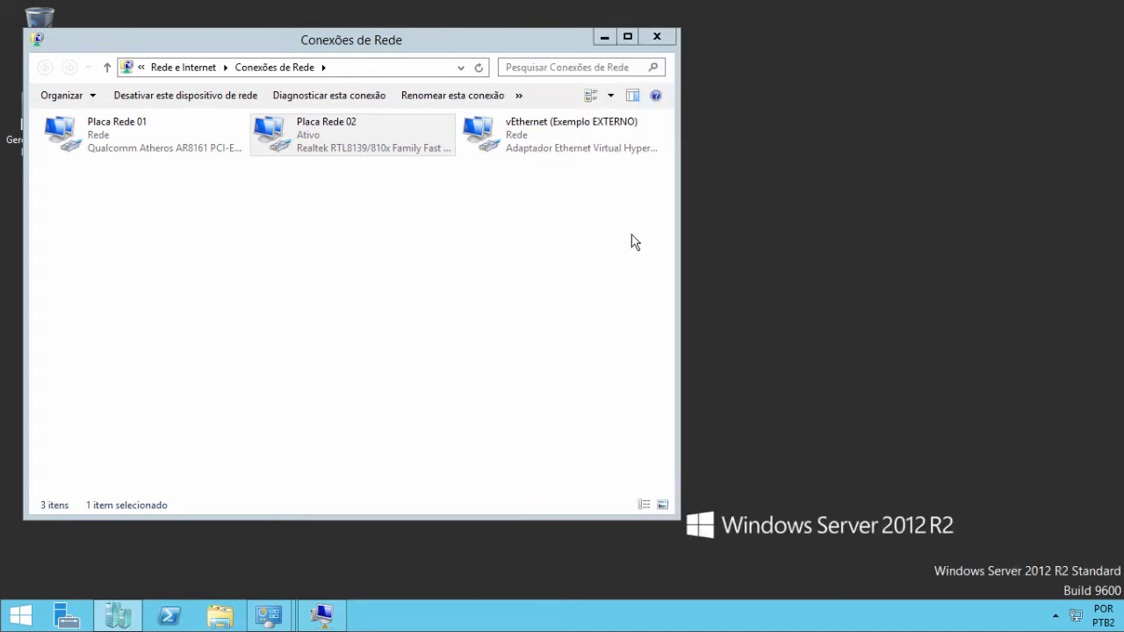
pyautogui.moveTo(677, 202); pyautogui.dragTo(778, 202)
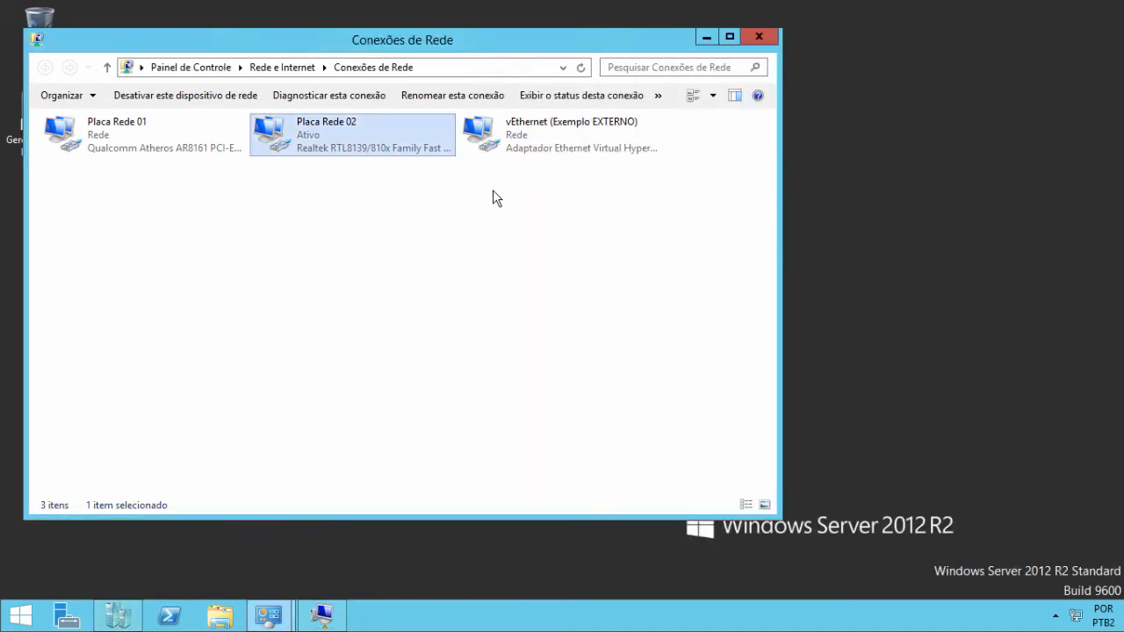
pyautogui.rightClick(314, 140)
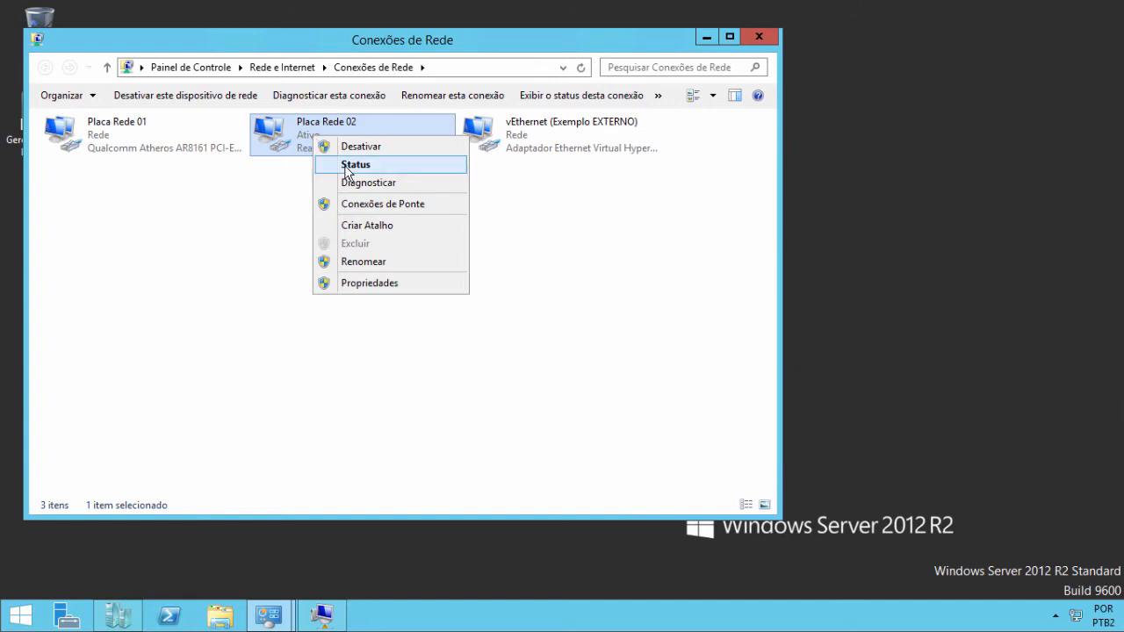
pyautogui.click(329, 165)
pyautogui.click(474, 298)
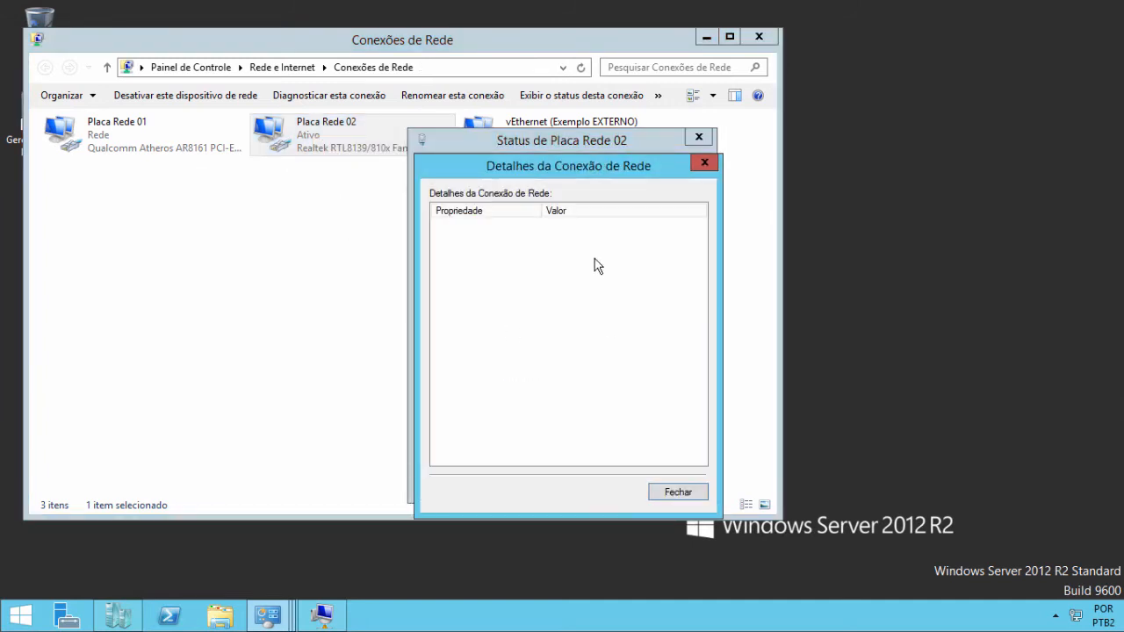
pyautogui.click(668, 496)
pyautogui.click(491, 445)
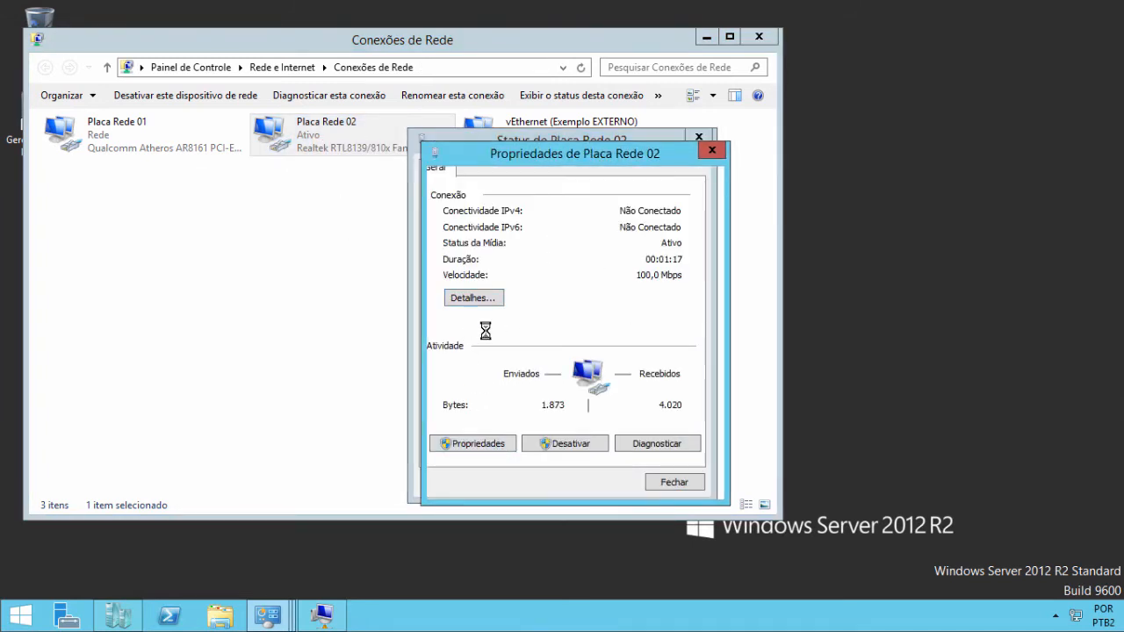
pyautogui.scroll(-2, 548, 320)
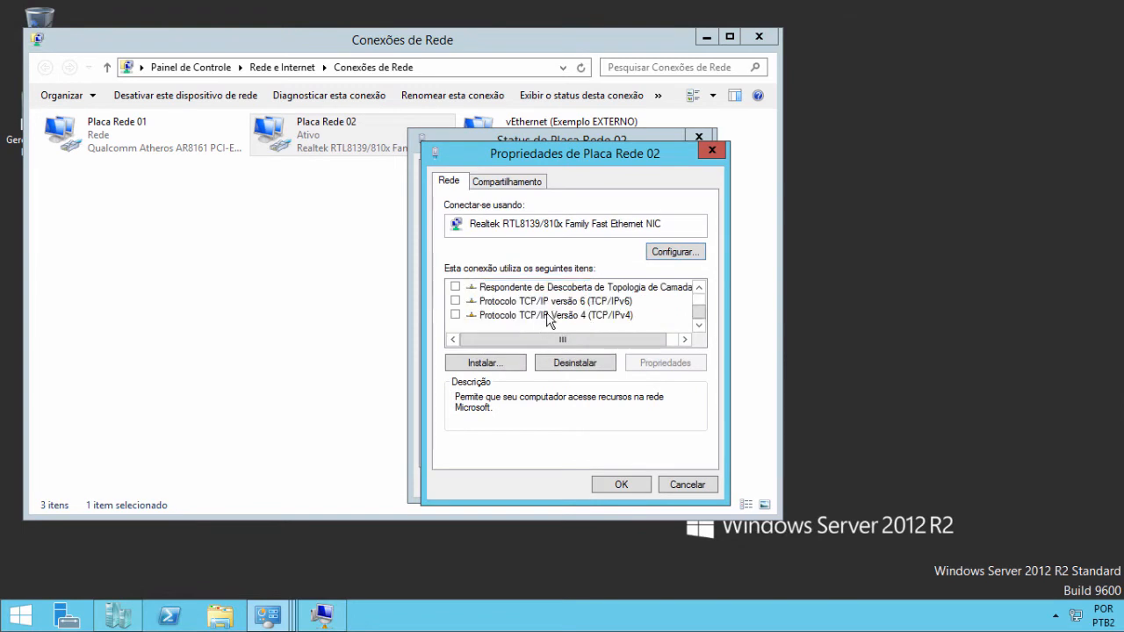
pyautogui.click(662, 488)
pyautogui.click(670, 482)
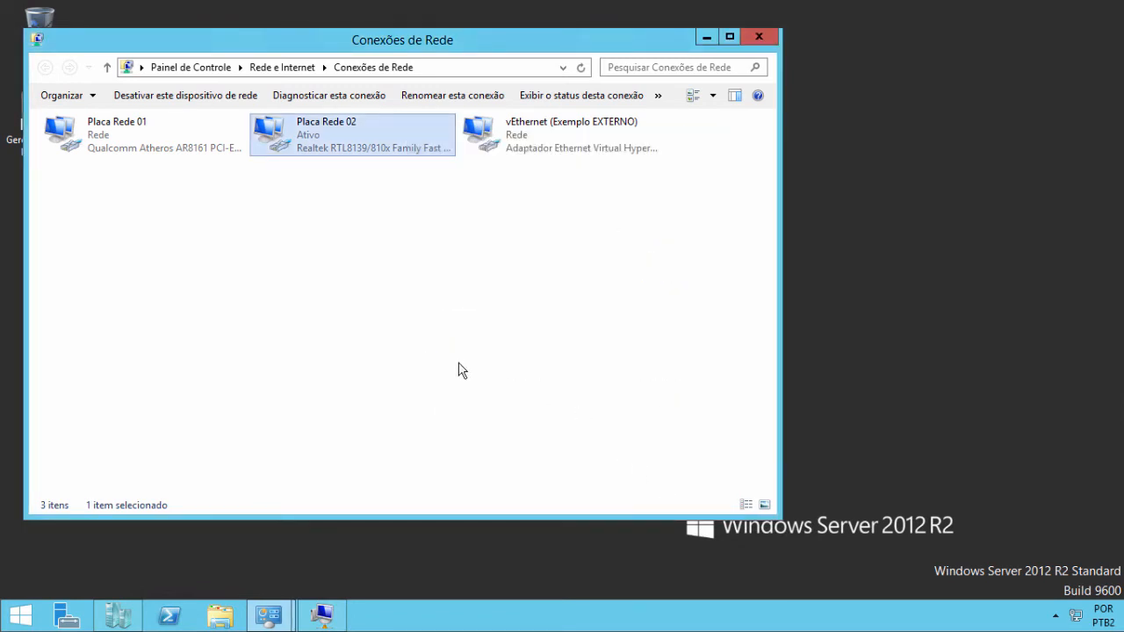
pyautogui.click(519, 143)
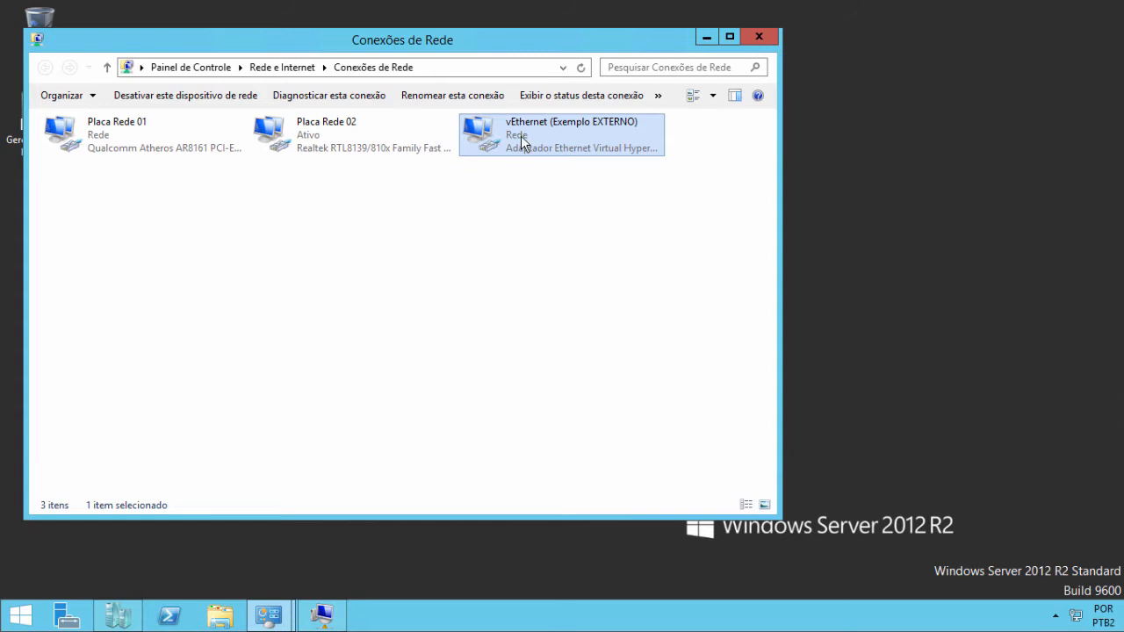
pyautogui.rightClick(520, 135)
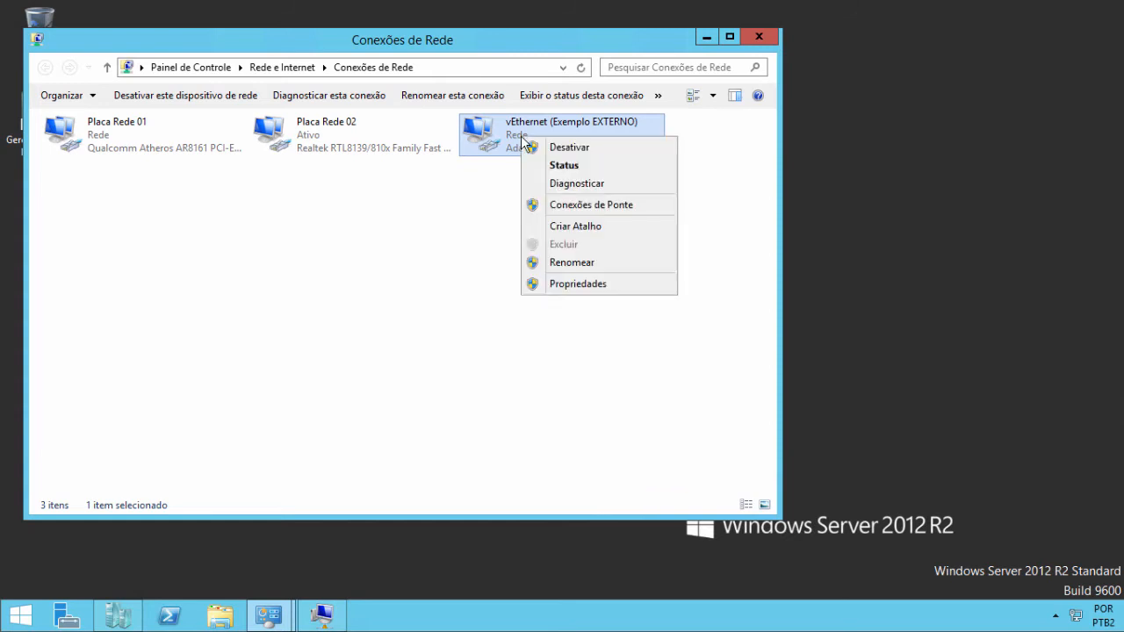
pyautogui.click(564, 165)
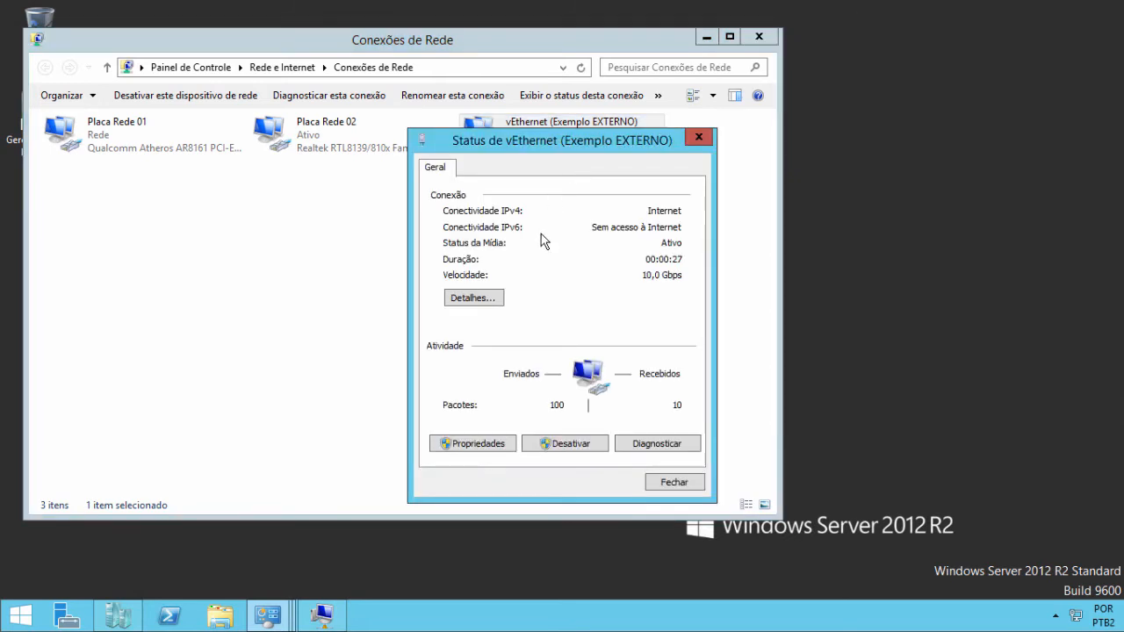
pyautogui.click(498, 298)
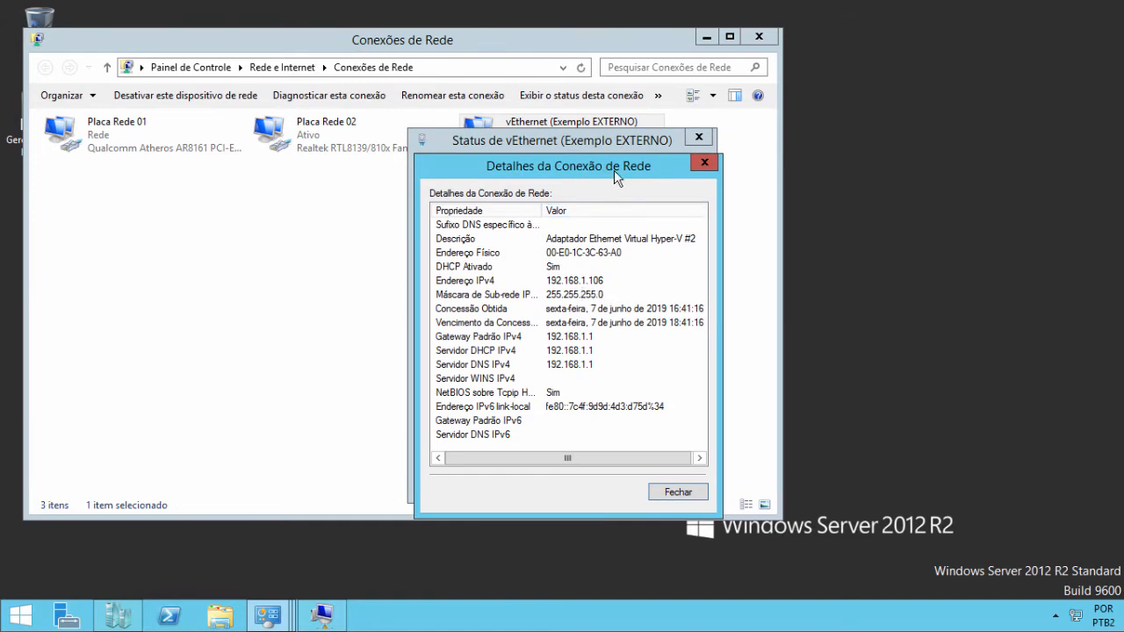
pyautogui.click(704, 163)
pyautogui.click(698, 137)
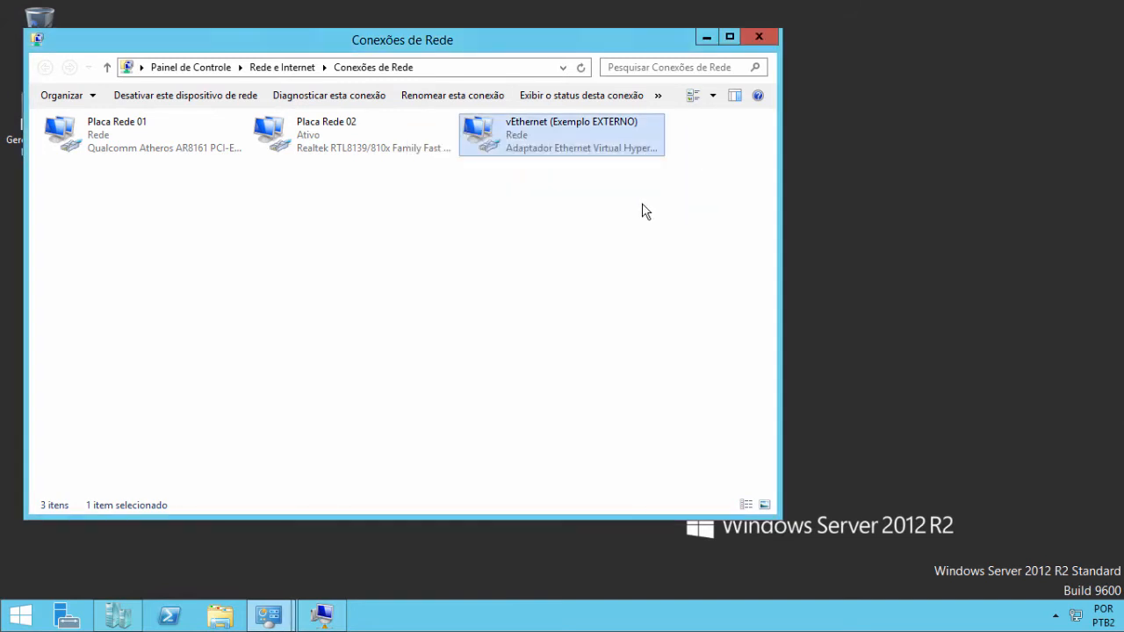
pyautogui.click(322, 153)
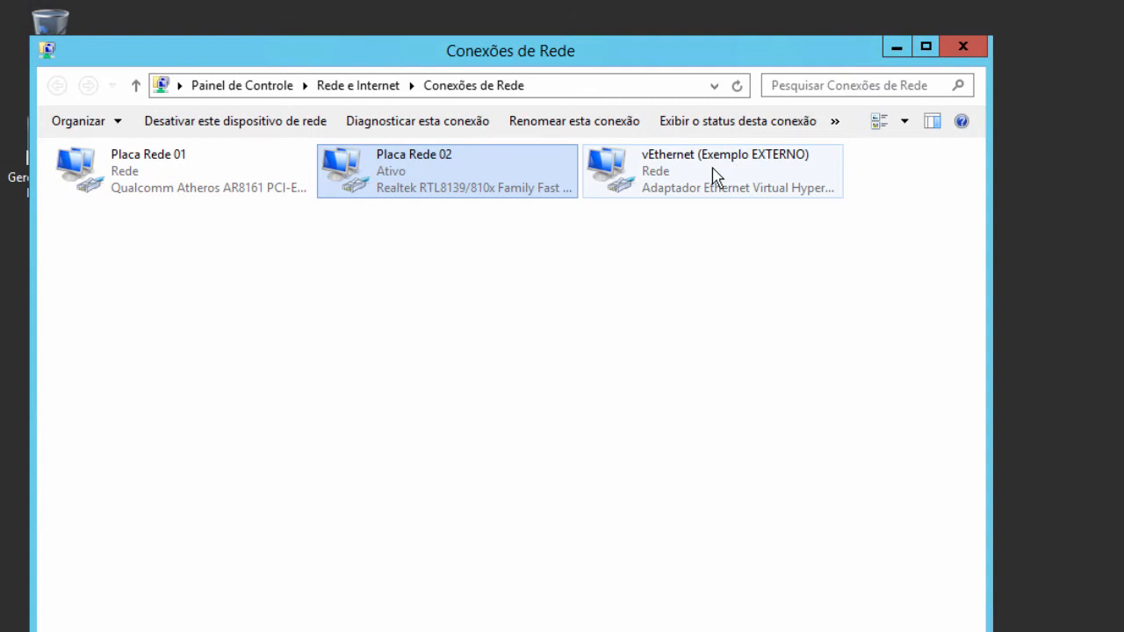
pyautogui.click(715, 176)
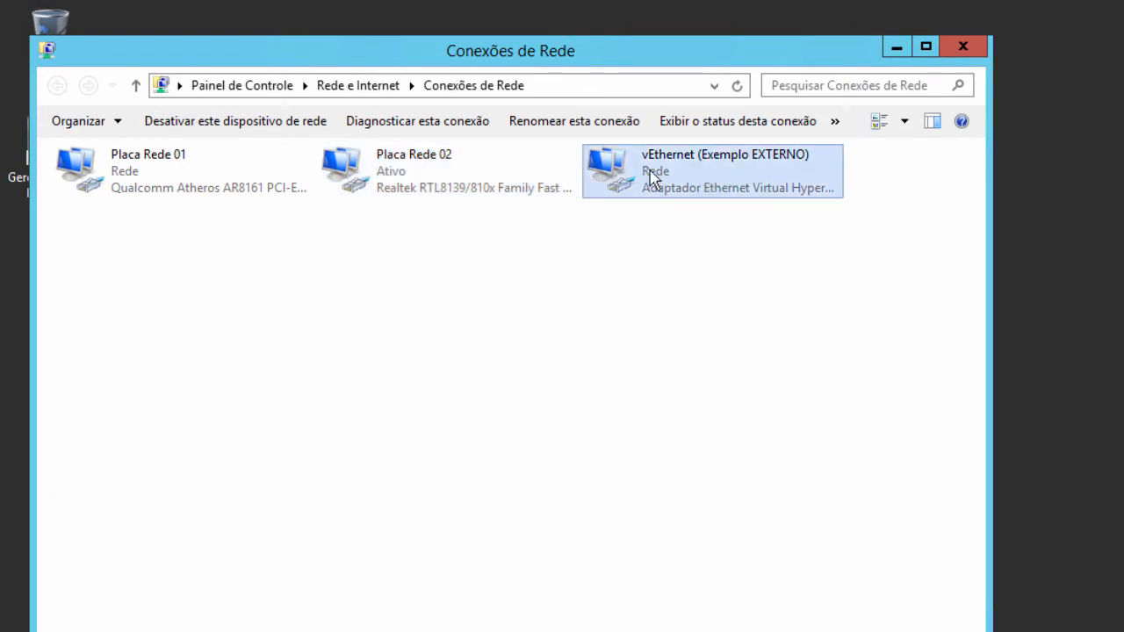
pyautogui.click(371, 180)
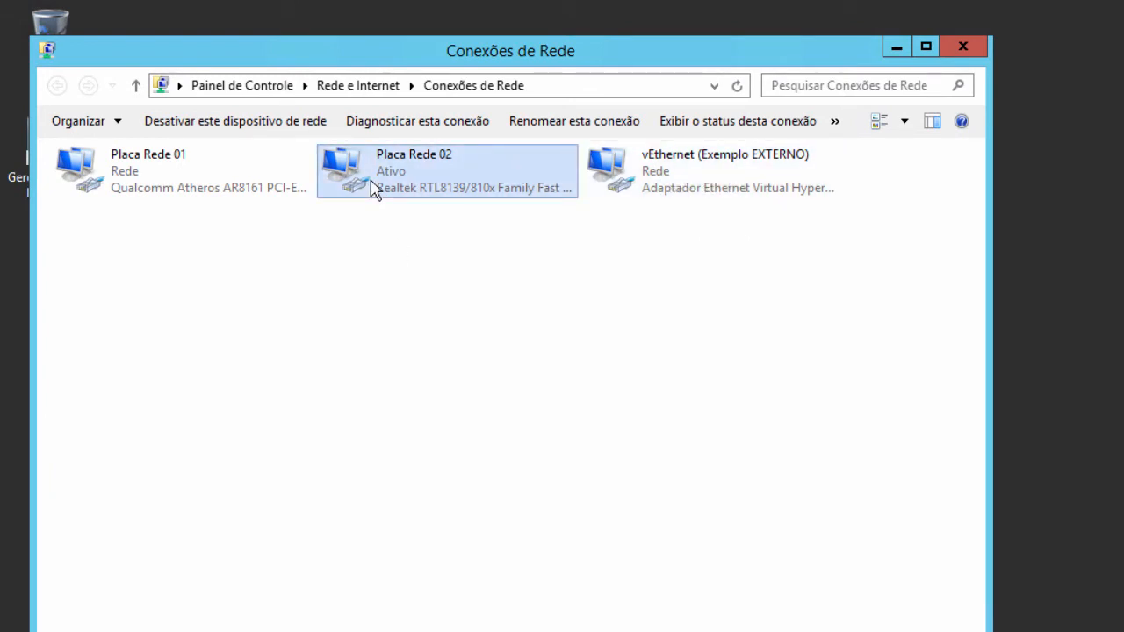
pyautogui.rightClick(399, 181)
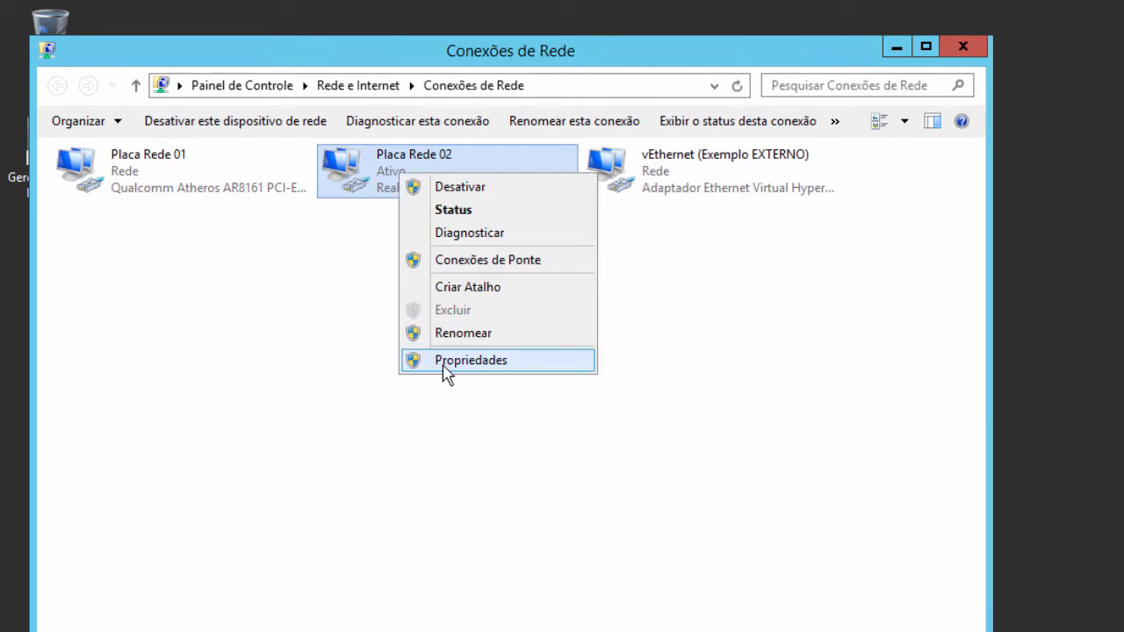
pyautogui.click(451, 213)
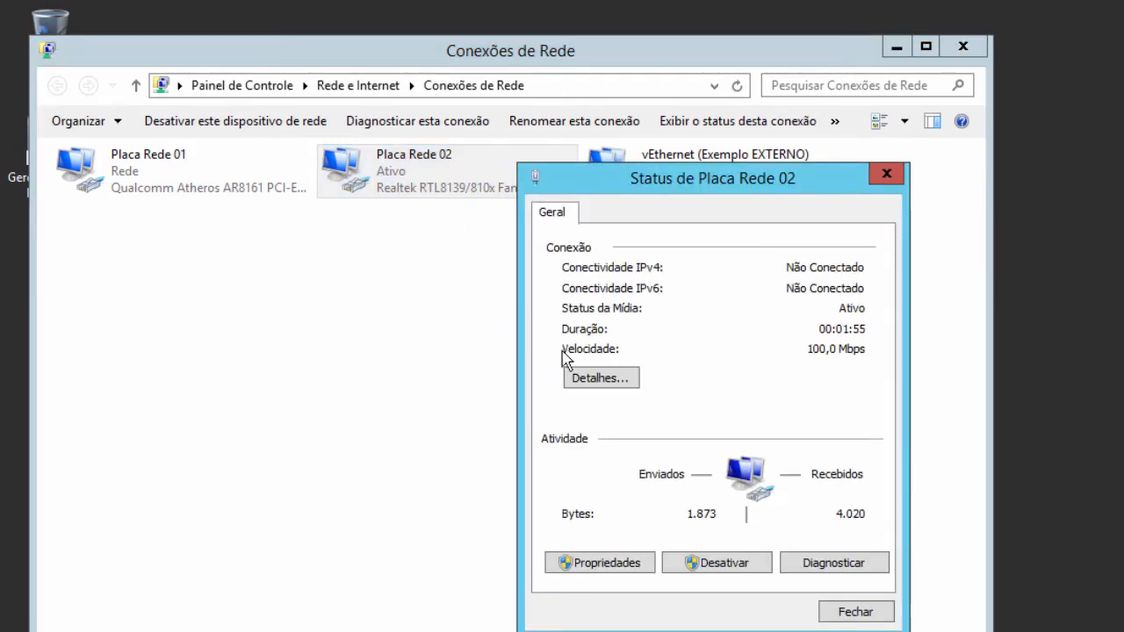
pyautogui.click(593, 386)
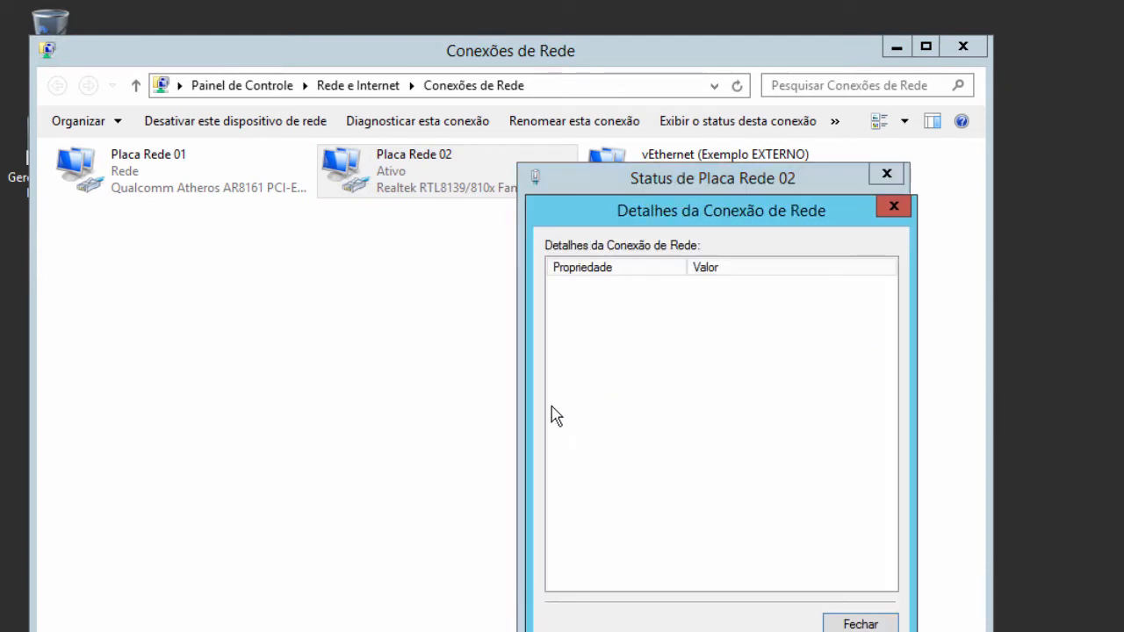
pyautogui.click(845, 619)
pyautogui.click(852, 612)
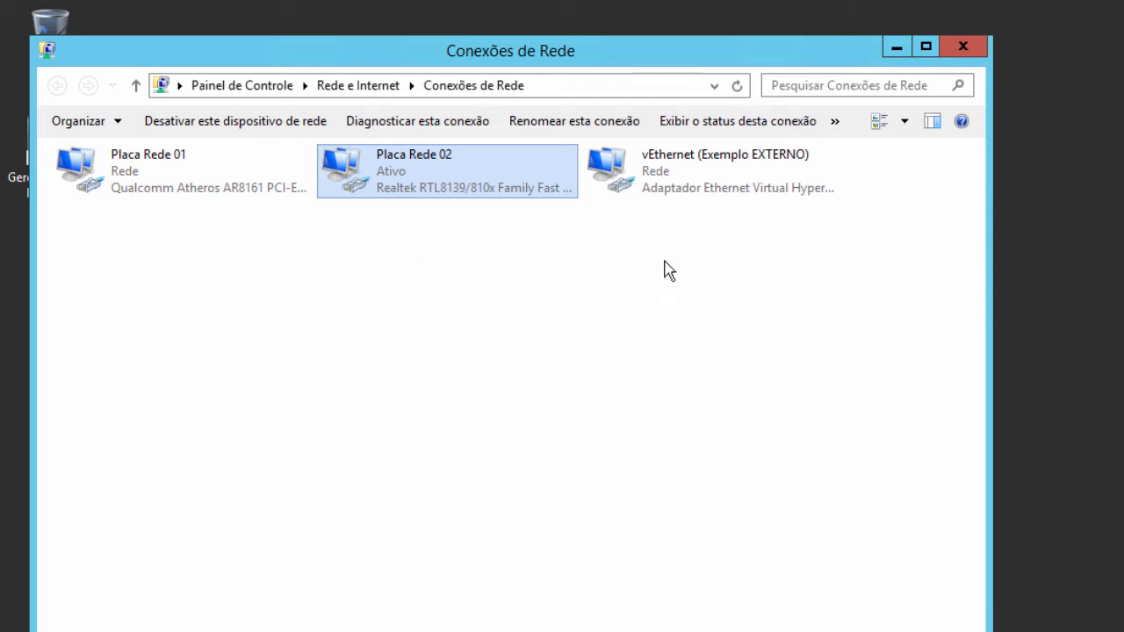
pyautogui.click(667, 193)
# - Open the TCP/IPv4 settings of the vEthernet (Exemplo EXTERNO) connection
pyautogui.rightClick(669, 191)
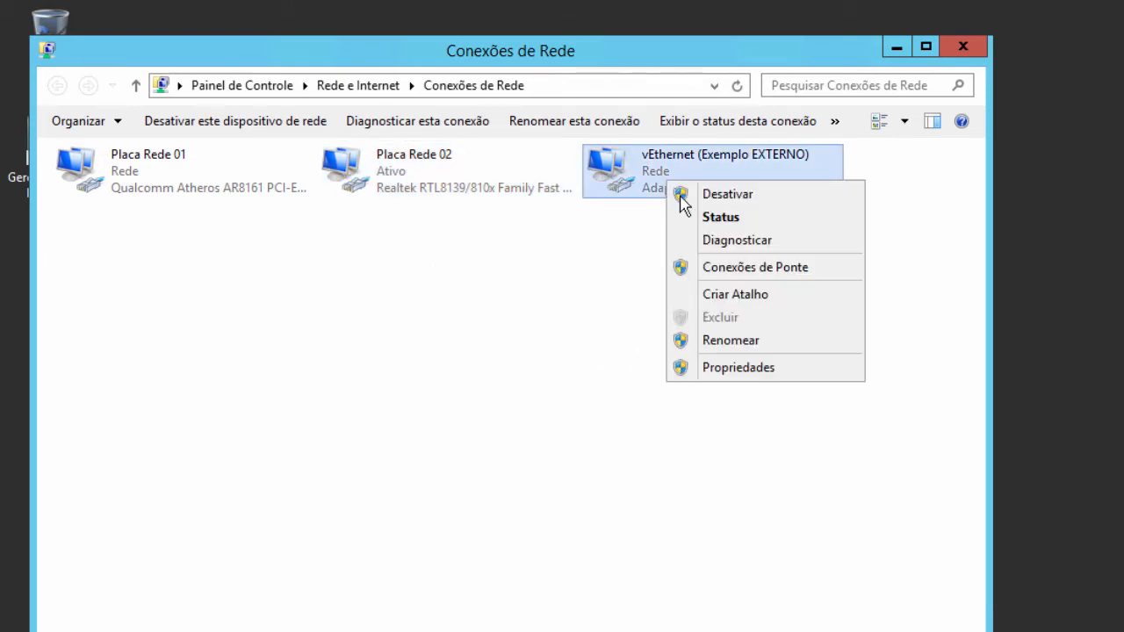
pyautogui.click(753, 371)
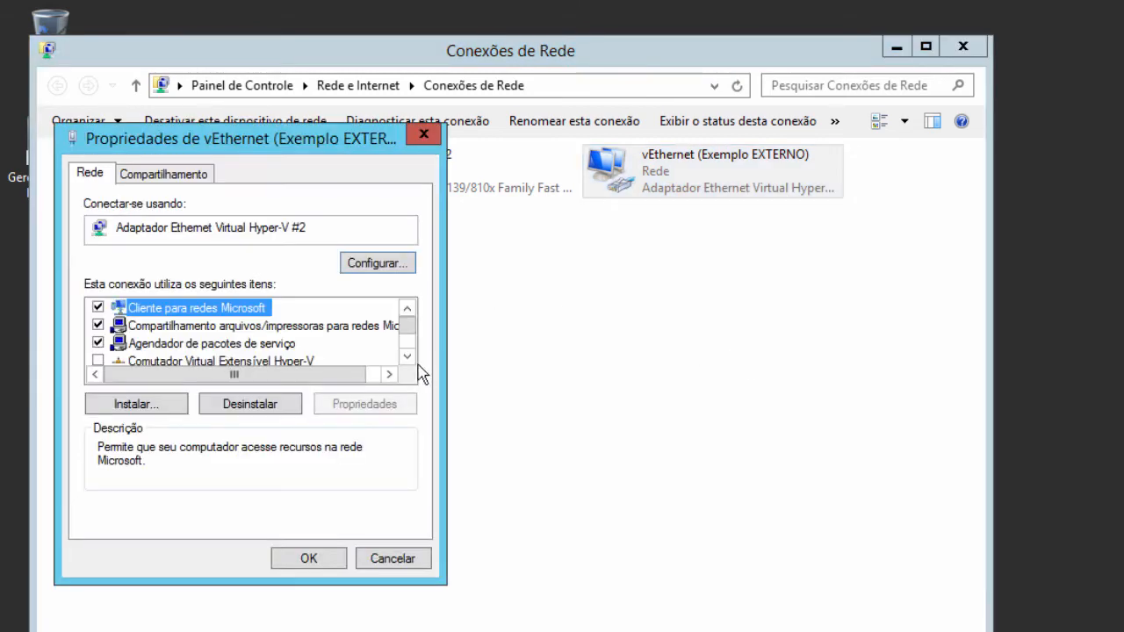
pyautogui.click(407, 358)
pyautogui.click(407, 358)
pyautogui.click(408, 359)
pyautogui.click(407, 358)
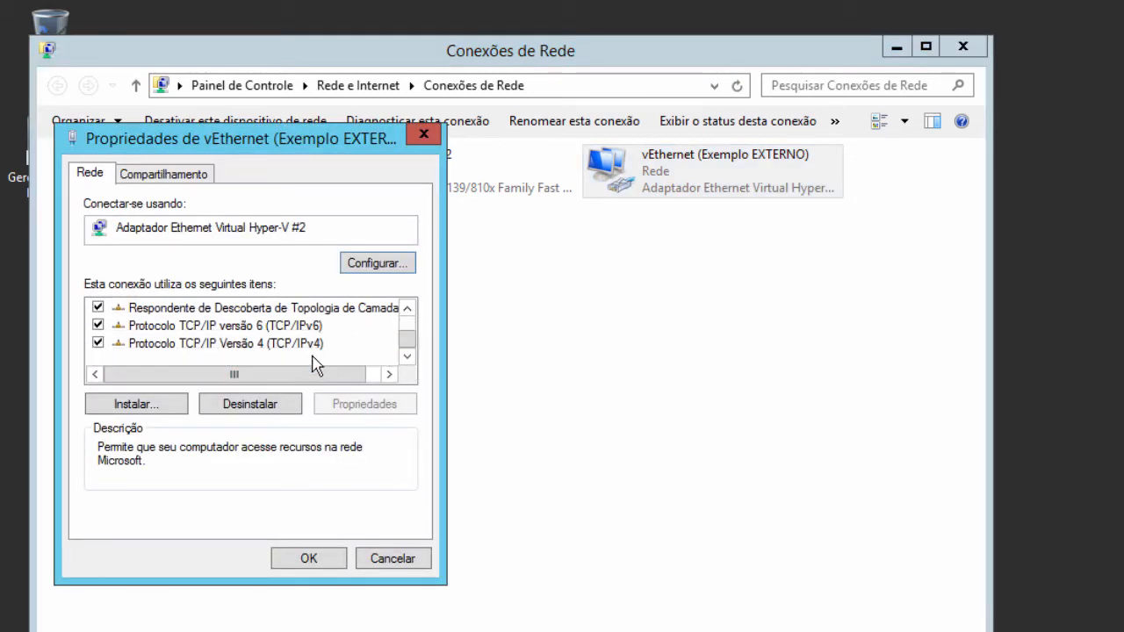
pyautogui.doubleClick(309, 344)
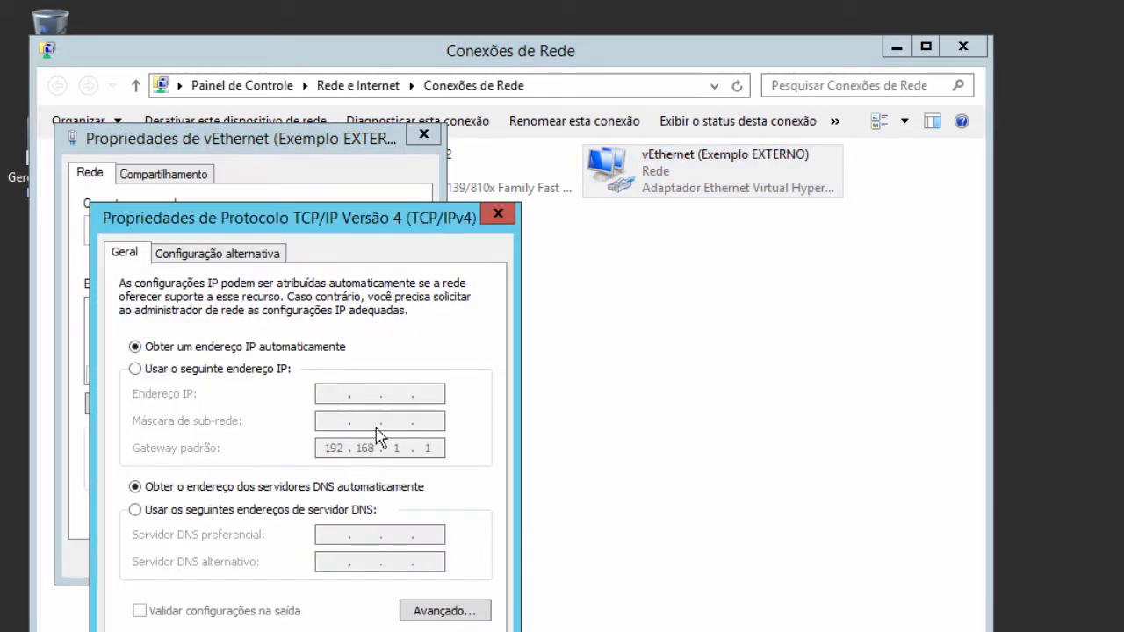
# - Set static IP 10.0.0.100 with mask 255.0.0.0, clear the gateway, and confirm both dialogs
pyautogui.click(274, 370)
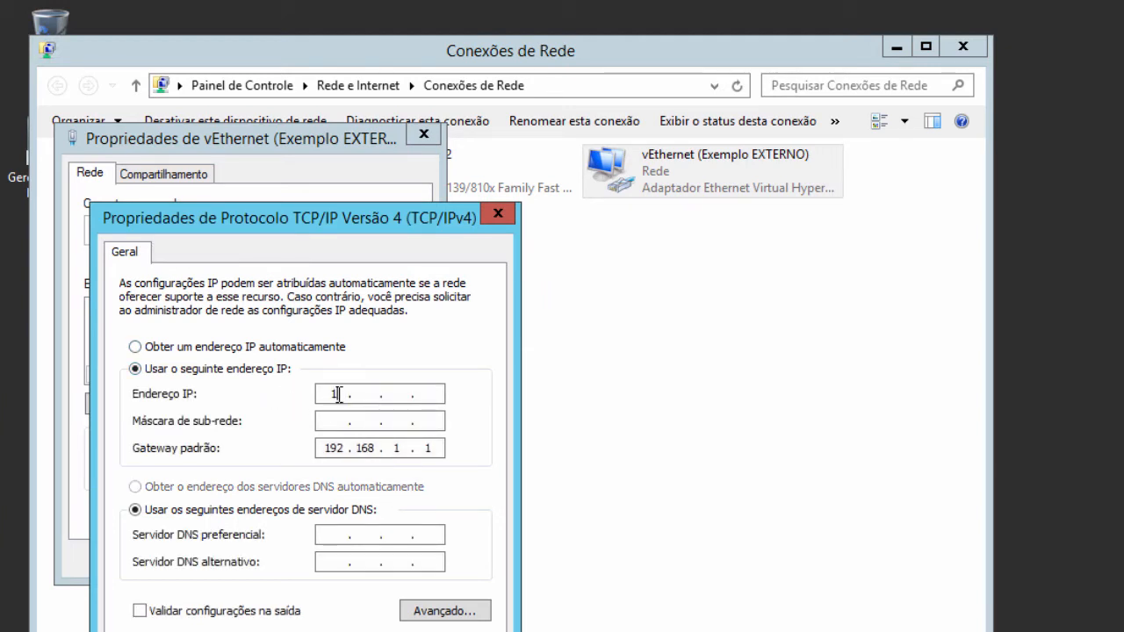
pyautogui.click(338, 395)
pyautogui.write('10.0.0.100')
pyautogui.doubleClick(345, 447)
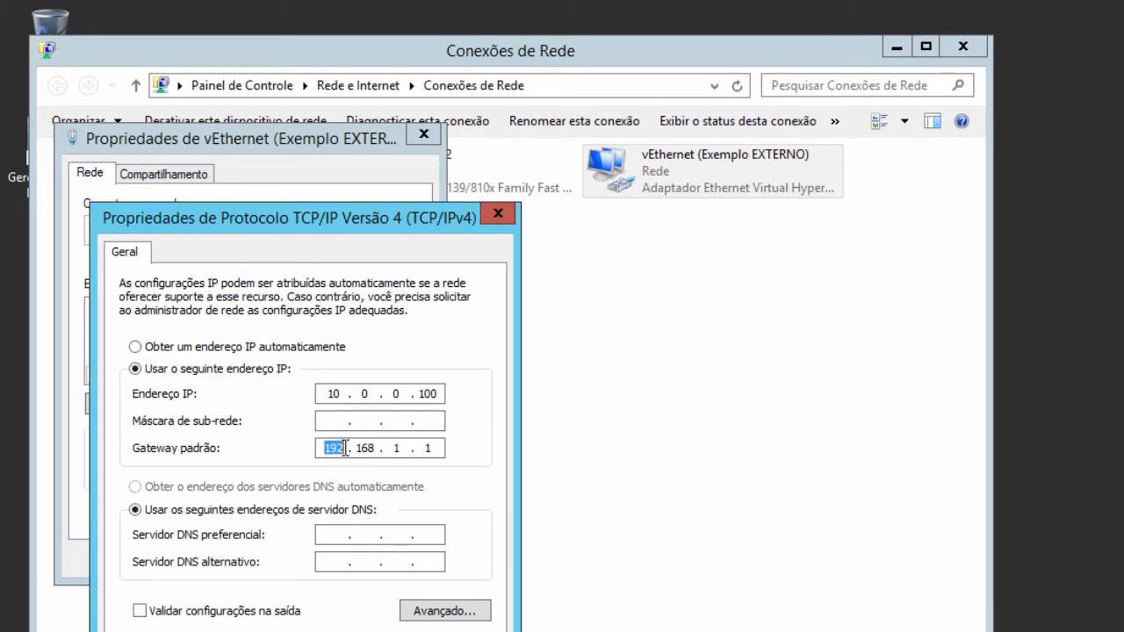
pyautogui.press('BackSpace')
pyautogui.doubleClick(368, 448)
pyautogui.press('BackSpace')
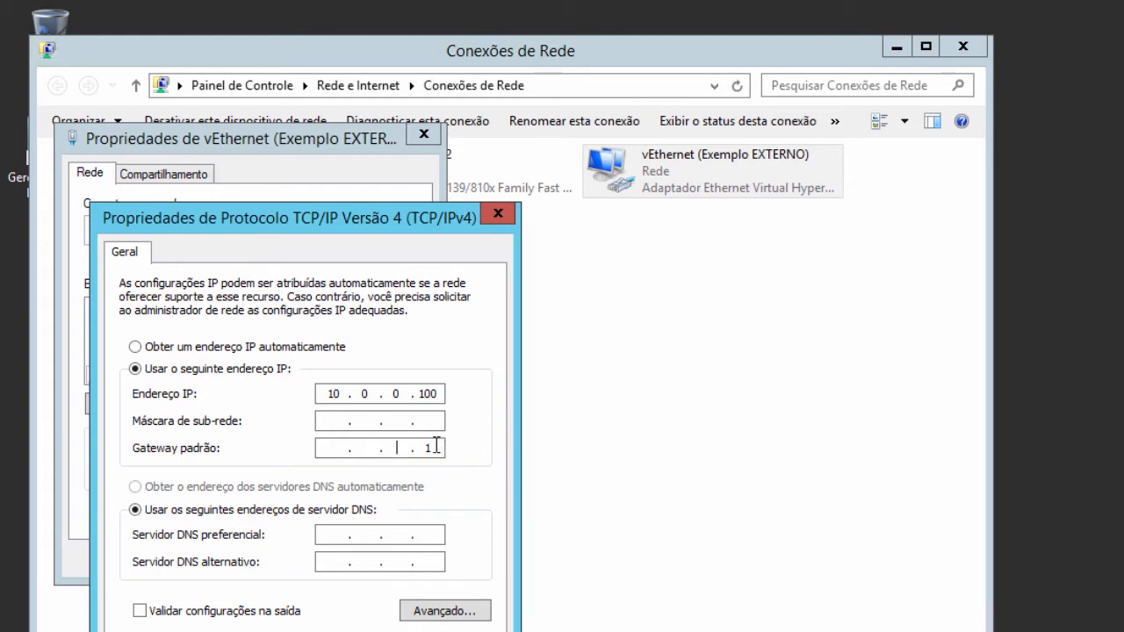
pyautogui.press('BackSpace')
pyautogui.click(342, 421)
pyautogui.press('Return')
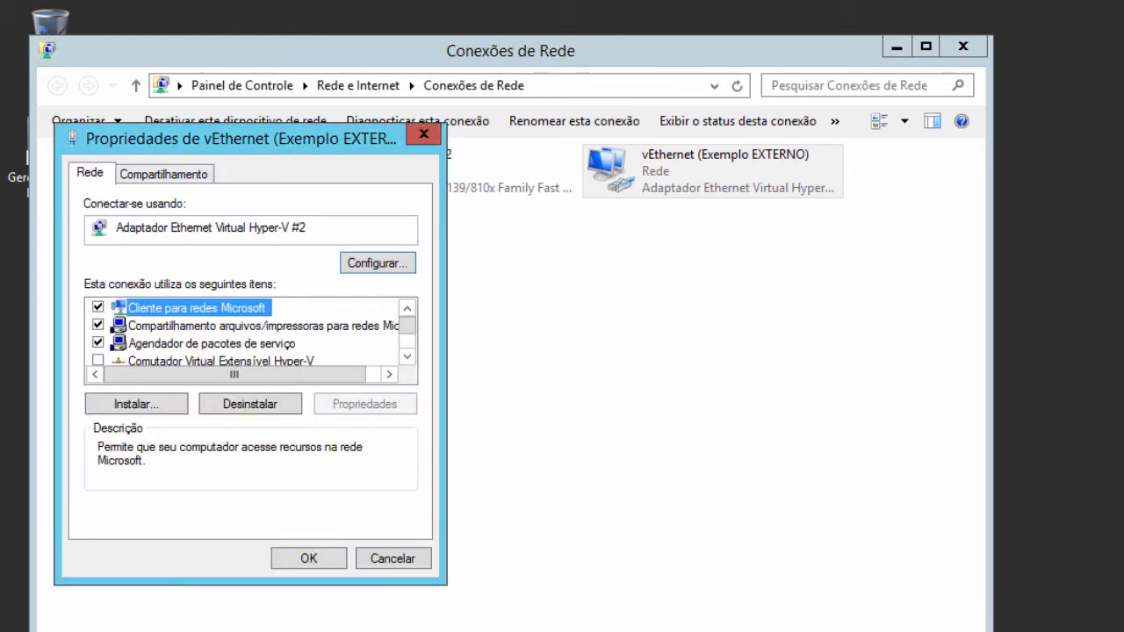
pyautogui.click(309, 558)
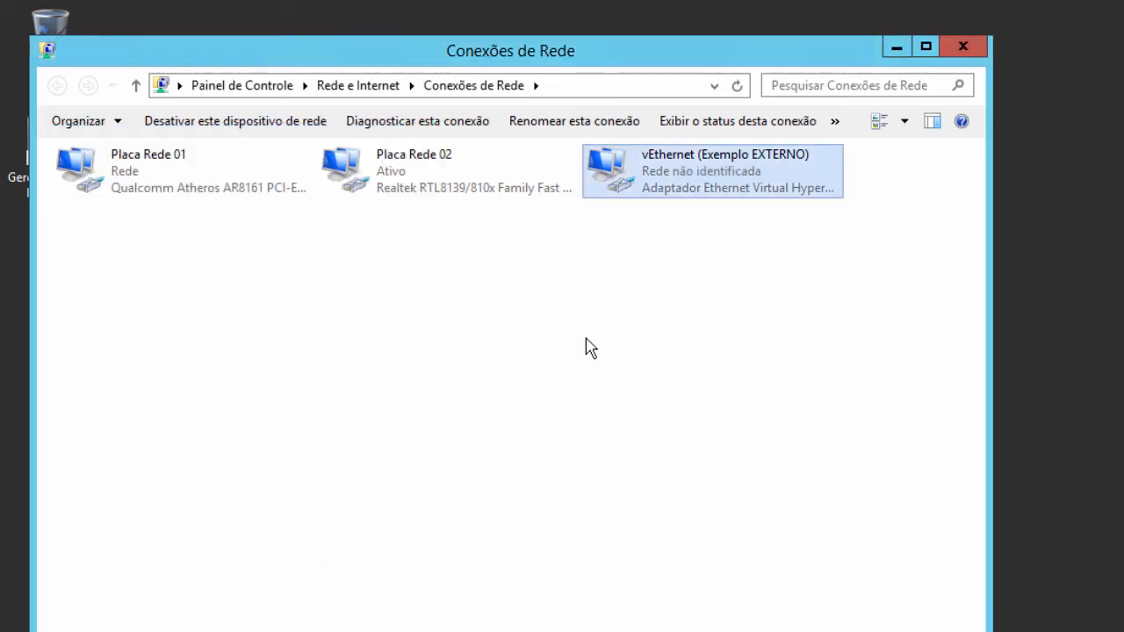
# - Start the SRV2012 virtual machine from its connection window
pyautogui.click(380, 189)
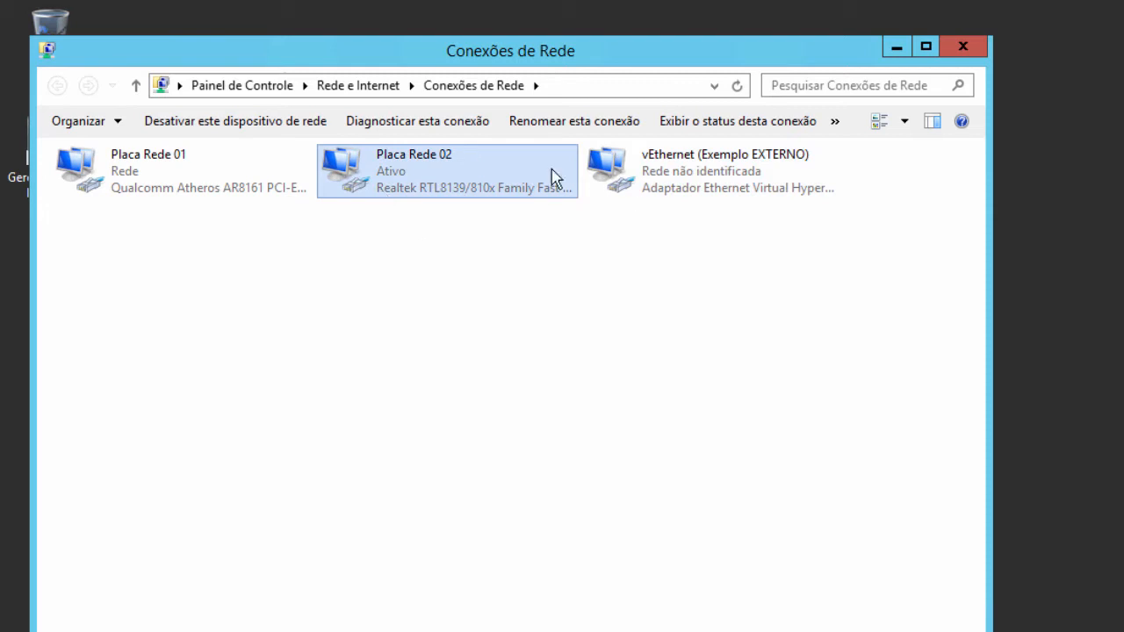
pyautogui.click(695, 193)
pyautogui.click(494, 176)
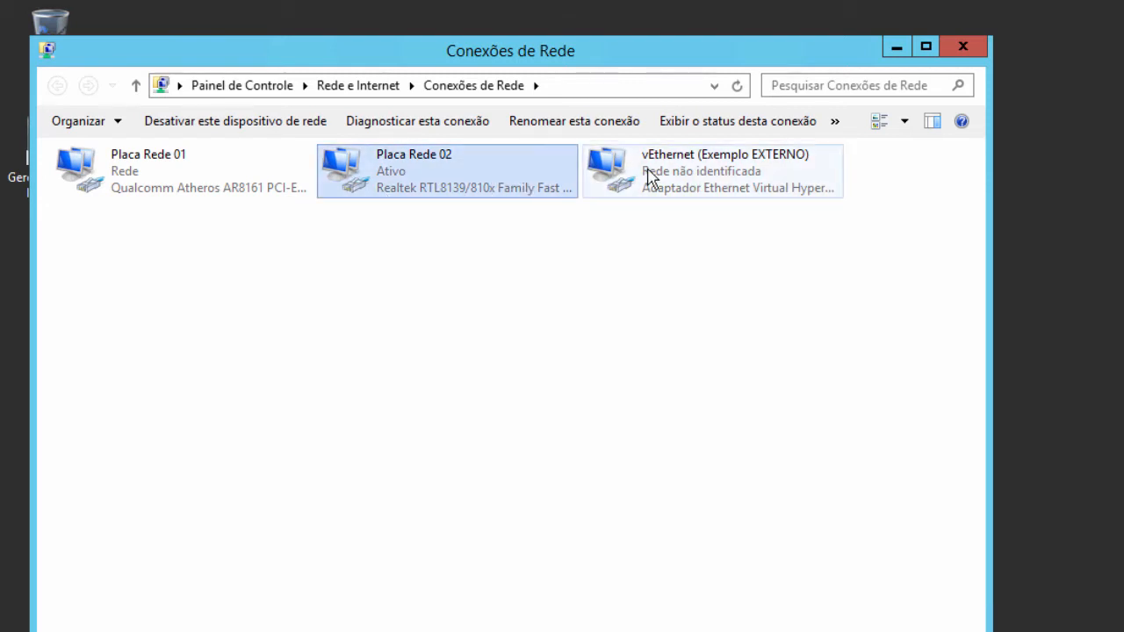
pyautogui.hotkey('alt', 'Tab')
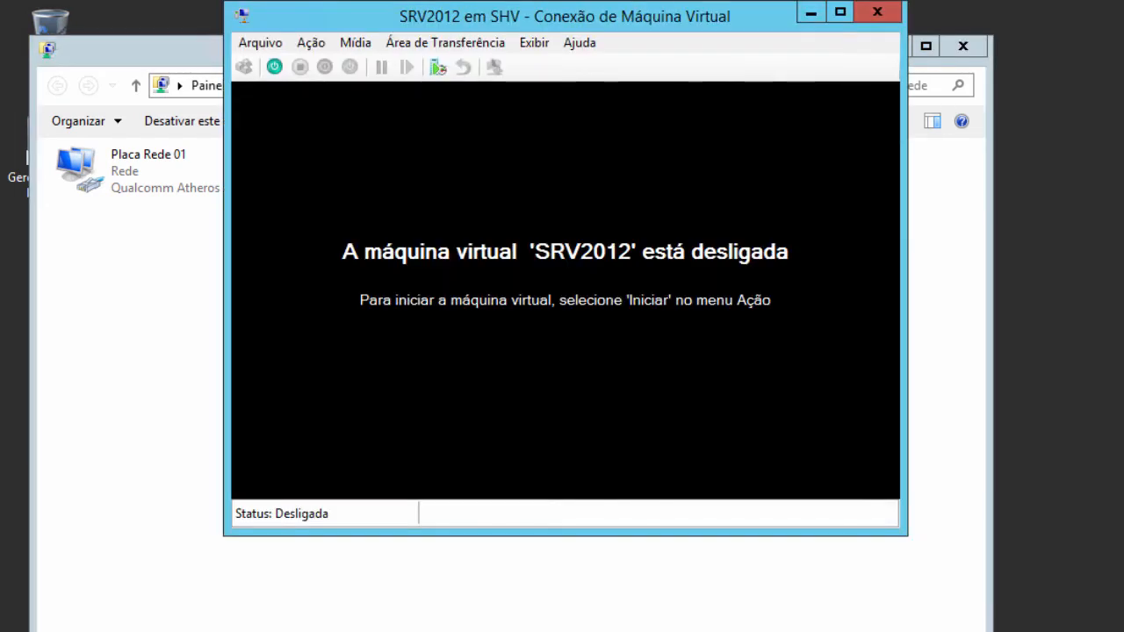
pyautogui.click(274, 67)
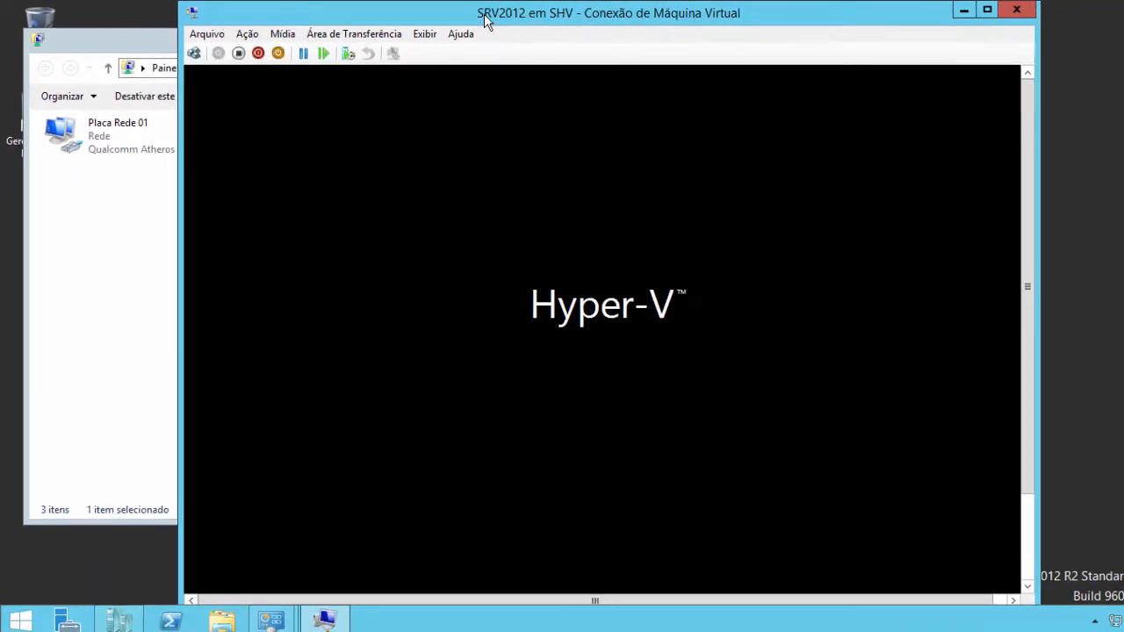
pyautogui.moveTo(550, 18); pyautogui.dragTo(511, 131)
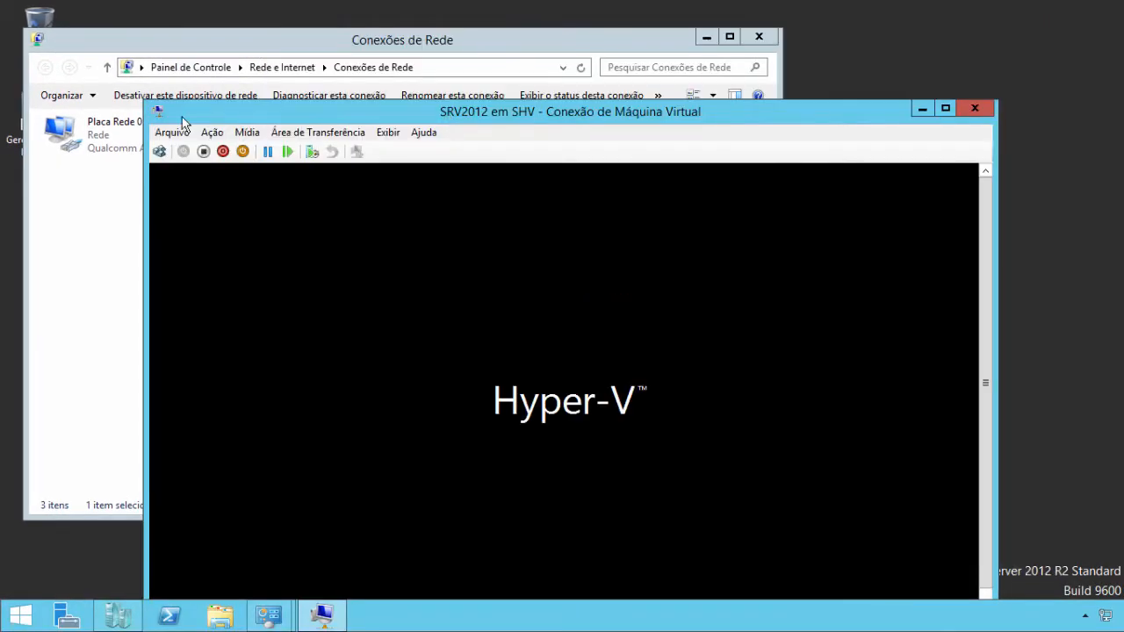
pyautogui.moveTo(350, 115); pyautogui.dragTo(369, 199)
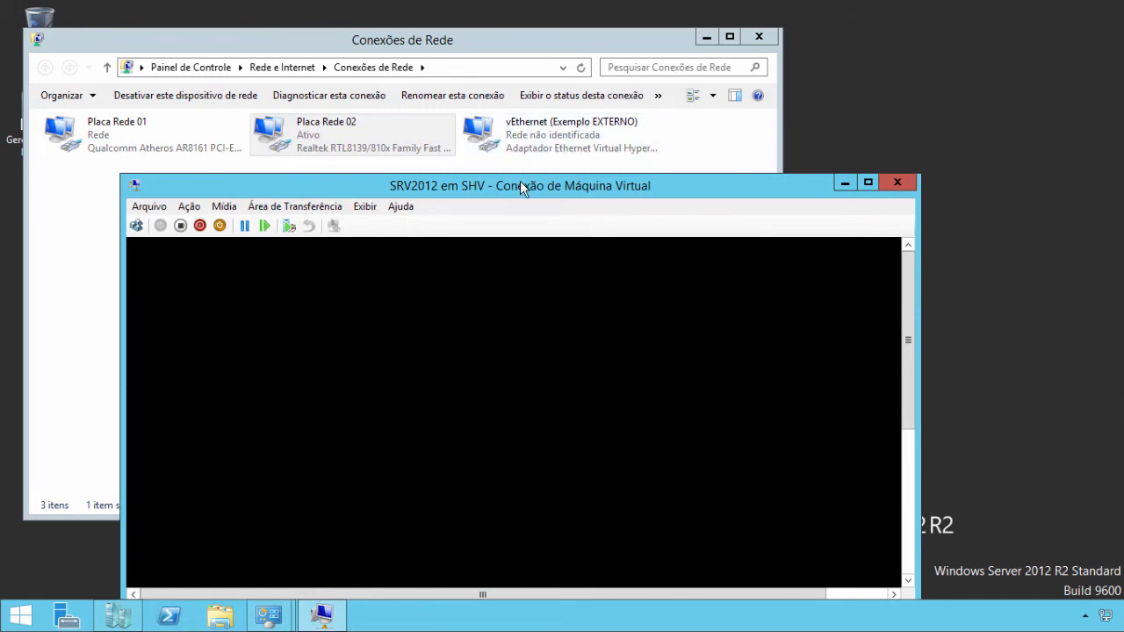
pyautogui.moveTo(519, 181); pyautogui.dragTo(549, 65)
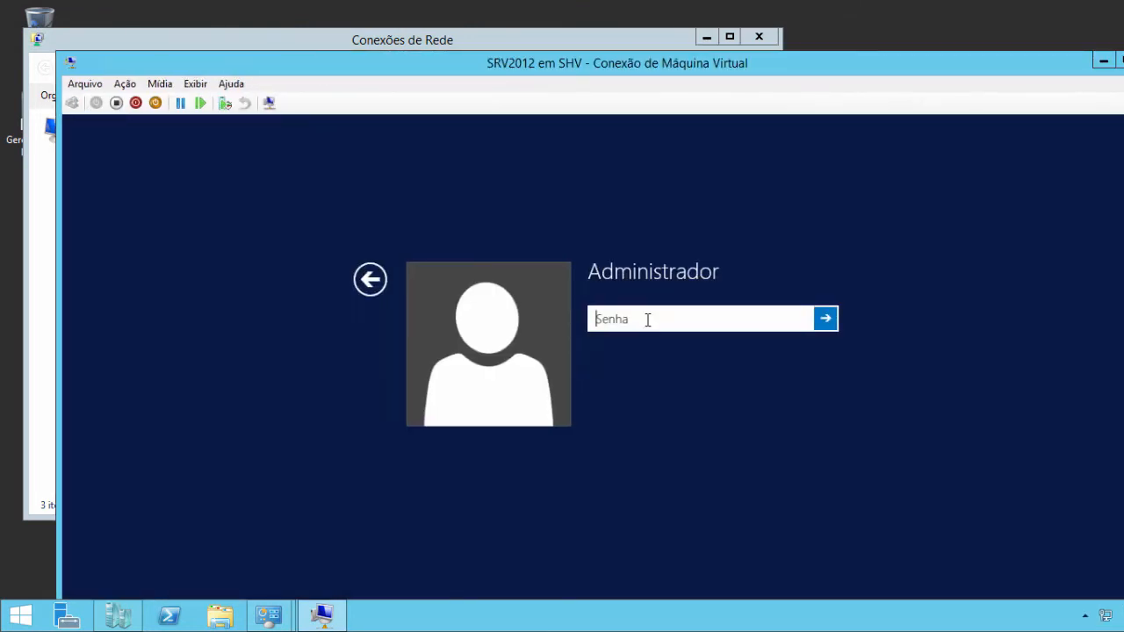
# - Sign in with the Administrador password and show the VM full-screen
pyautogui.write('Pa$$w0rd')
pyautogui.press('Return')
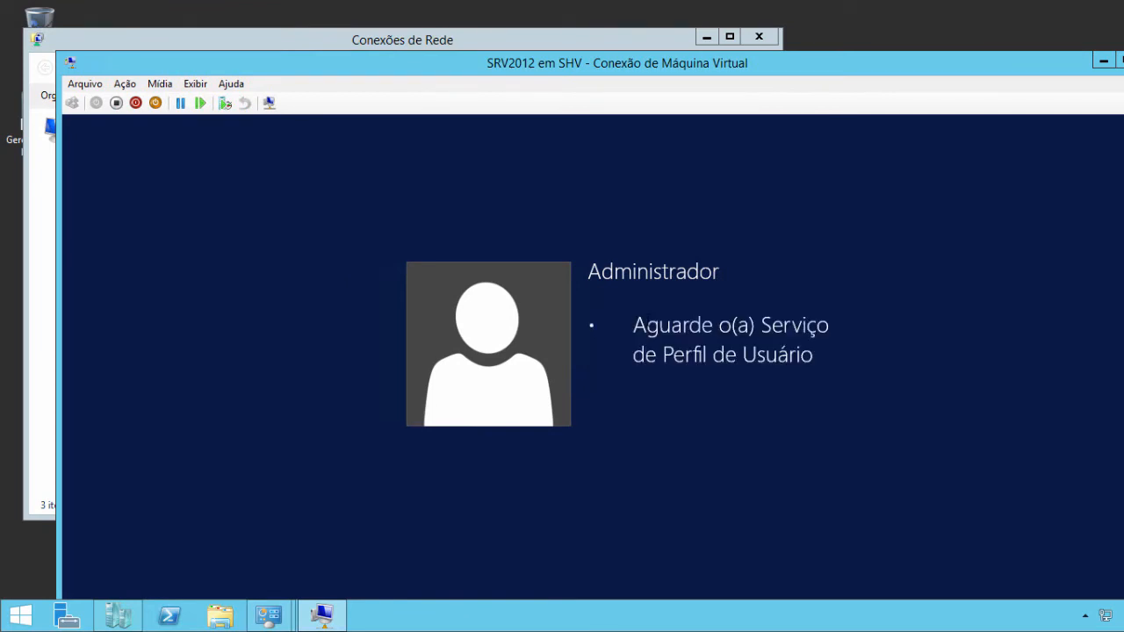
pyautogui.doubleClick(871, 64)
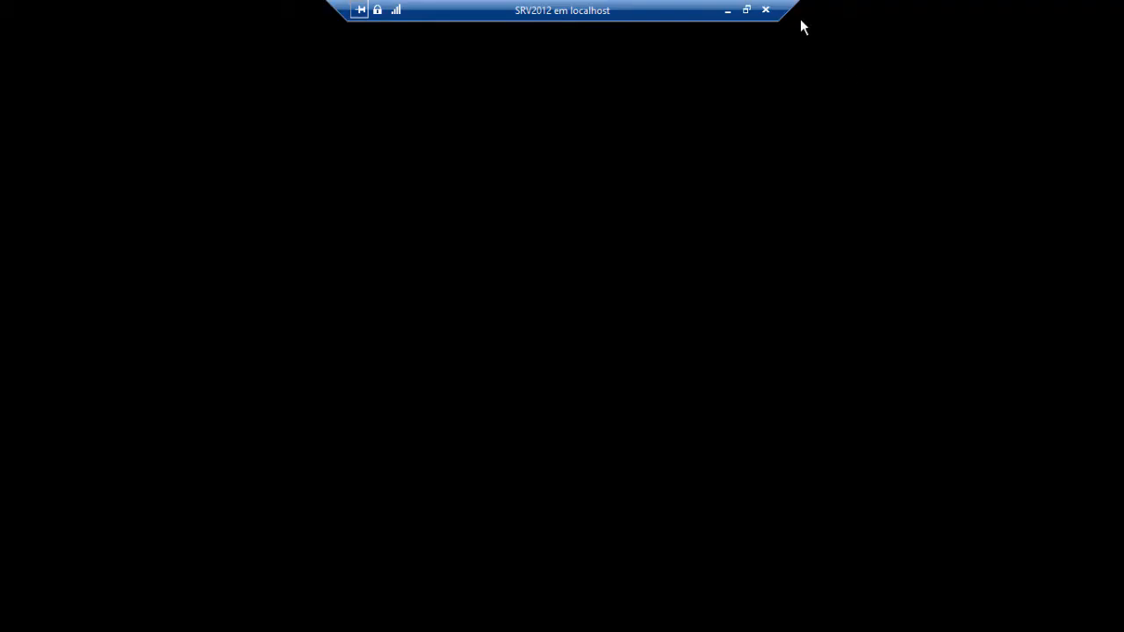
# - Review the vEthernet (Exemplo EXTERNO) IPv4 settings (10.0.0.100, 255.0.0.0) and cancel out unchanged
pyautogui.click(735, 12)
pyautogui.click(537, 141)
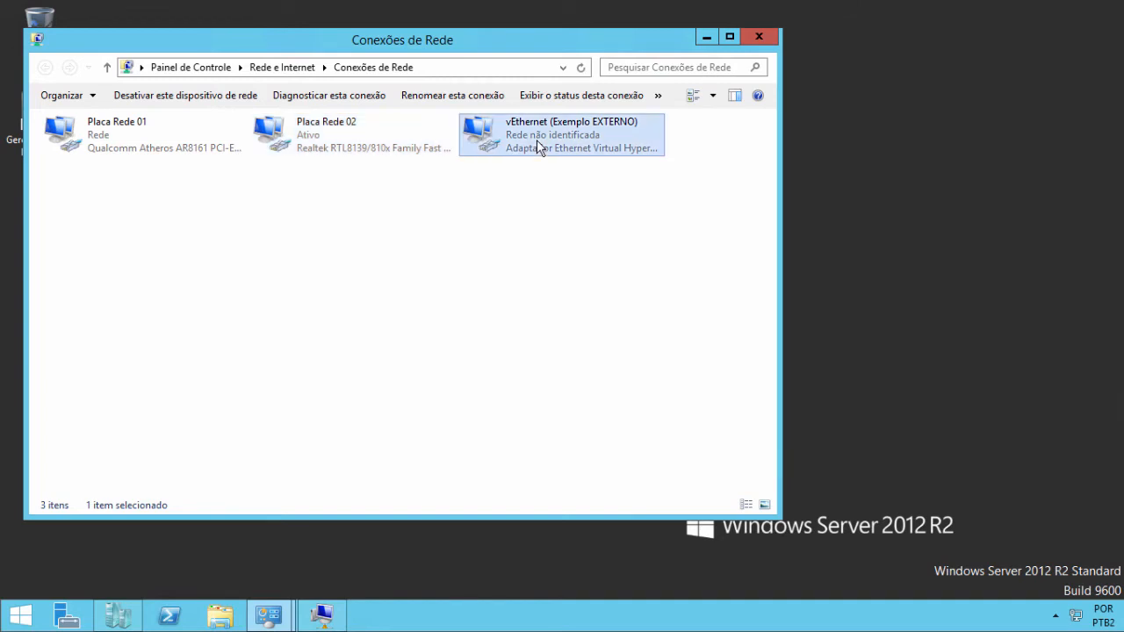
pyautogui.rightClick(536, 141)
pyautogui.click(597, 288)
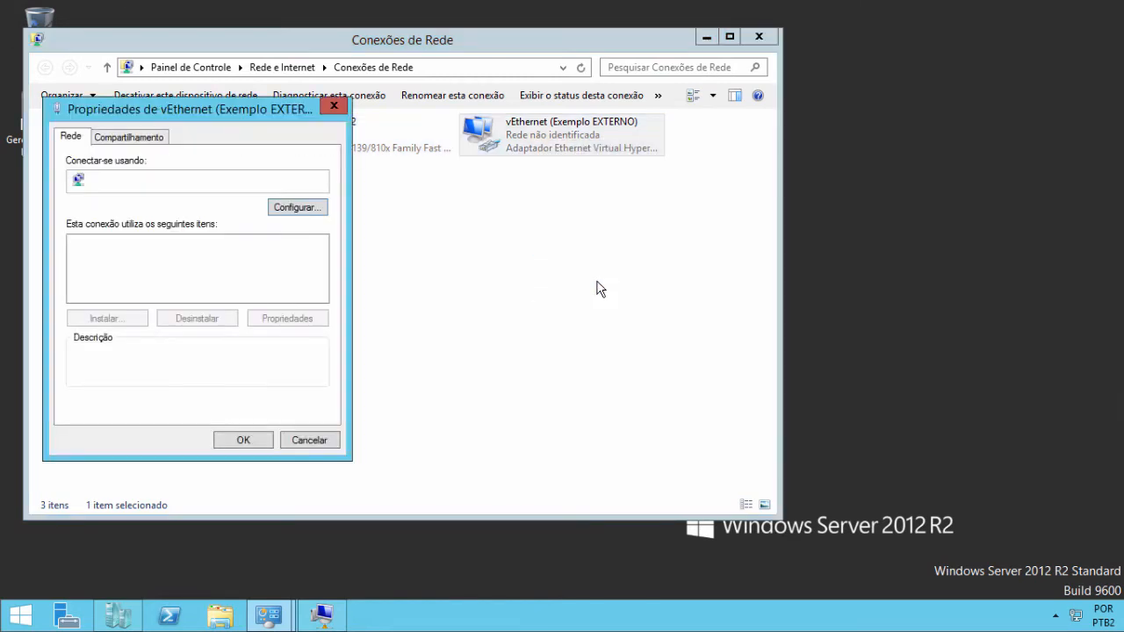
pyautogui.scroll(-2, 321, 283)
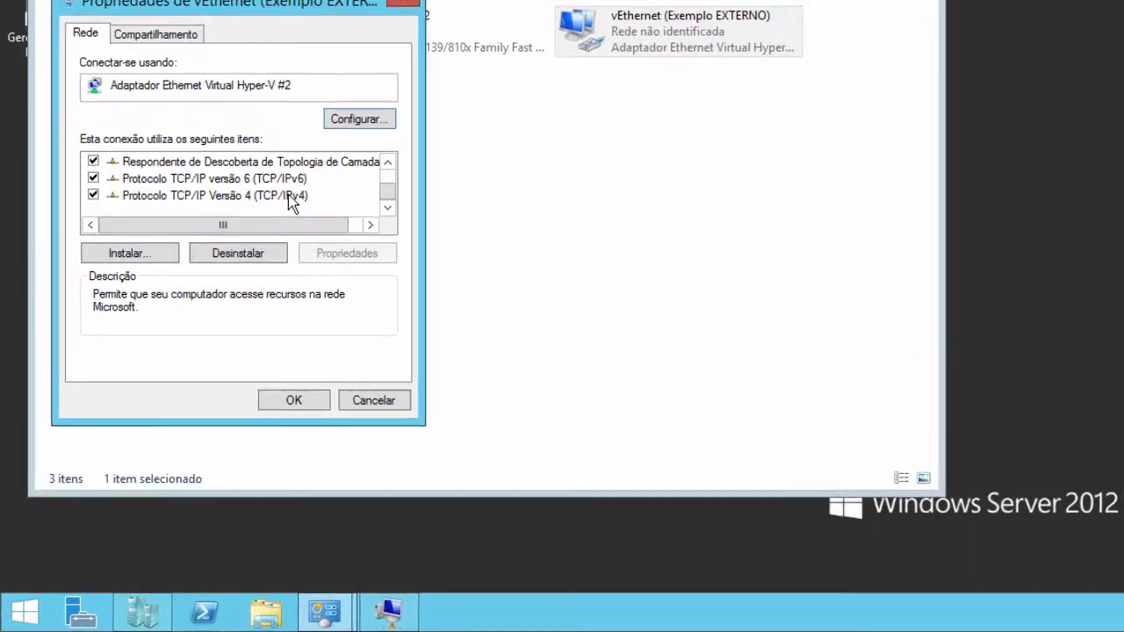
pyautogui.doubleClick(292, 197)
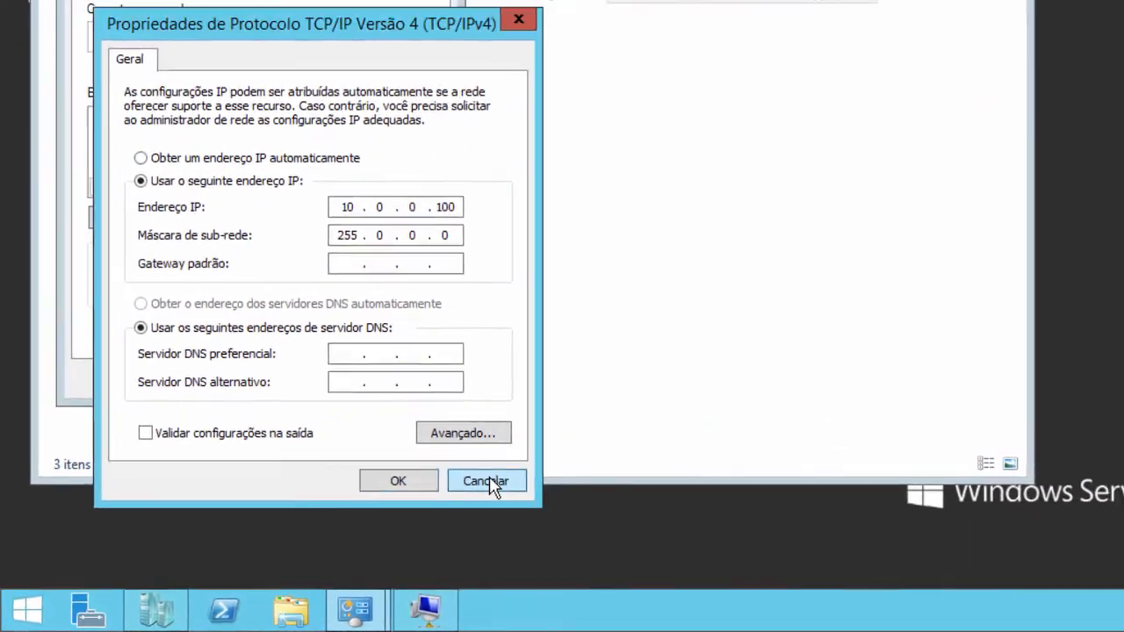
pyautogui.click(488, 482)
pyautogui.click(414, 382)
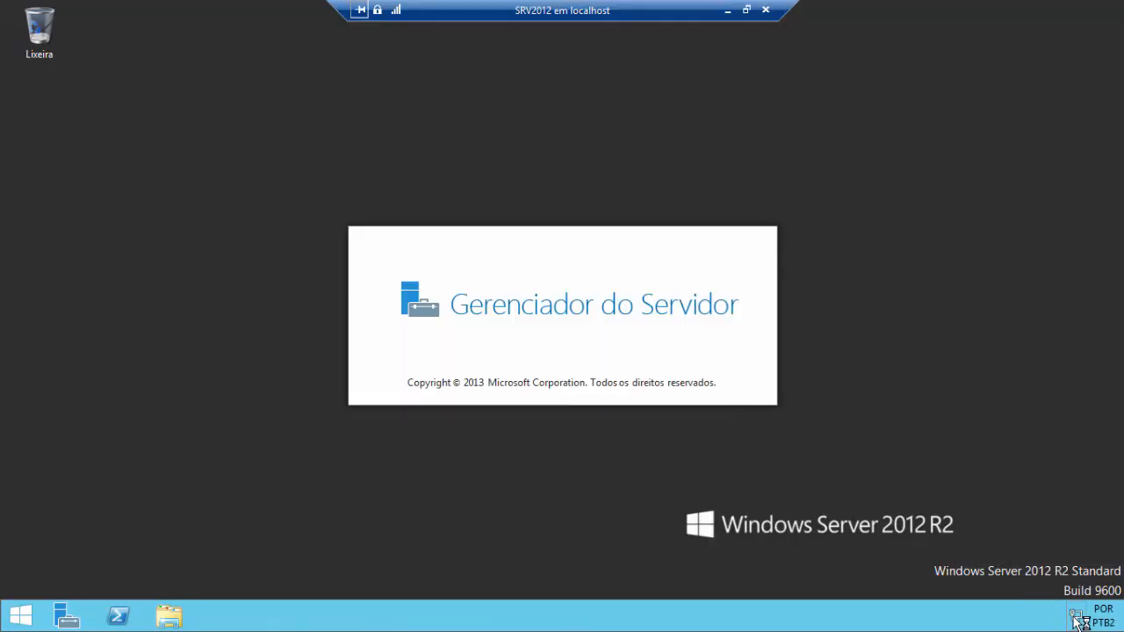
# - Check the guest's Ethernet 5 details (DHCP 192.168.1.108), close them, and minimize the VM window
pyautogui.rightClick(1075, 615)
pyautogui.click(1047, 604)
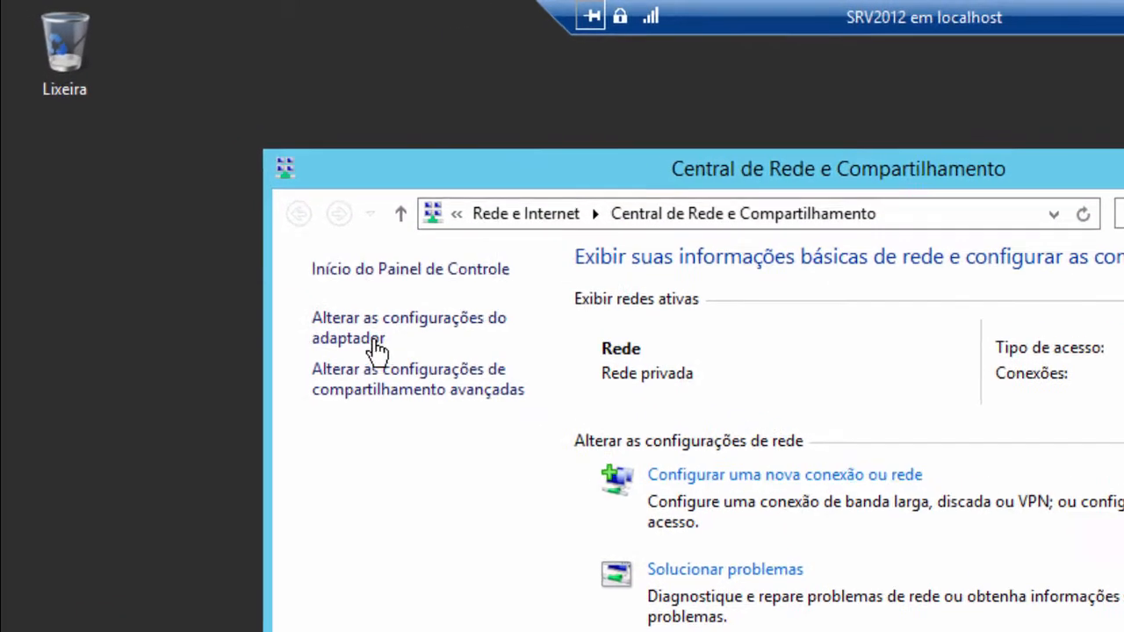
pyautogui.click(378, 347)
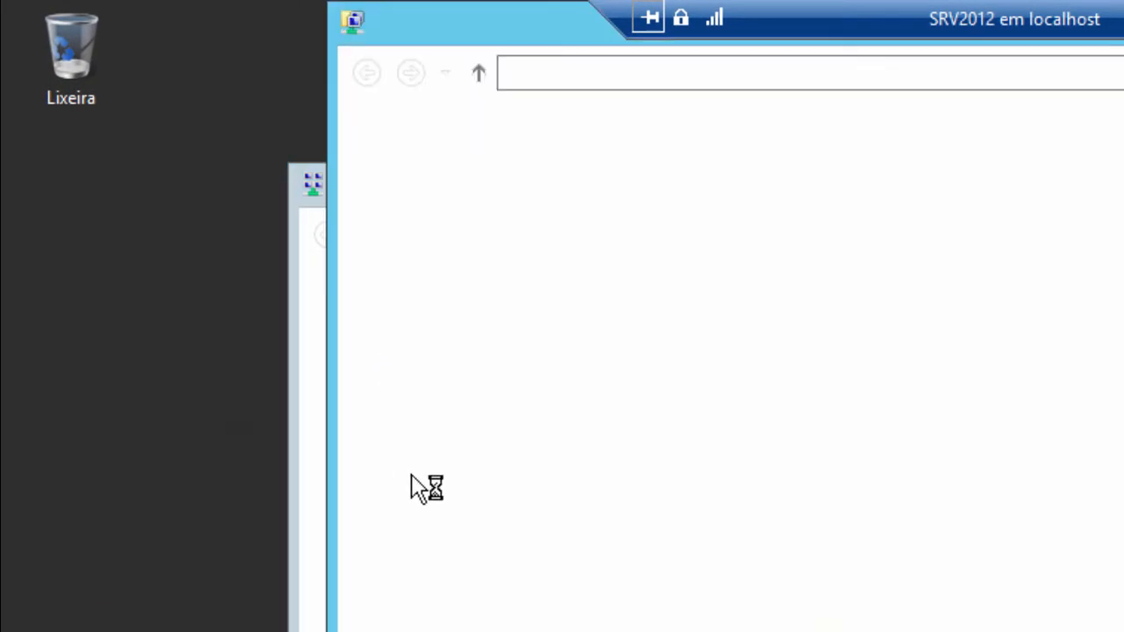
pyautogui.rightClick(460, 203)
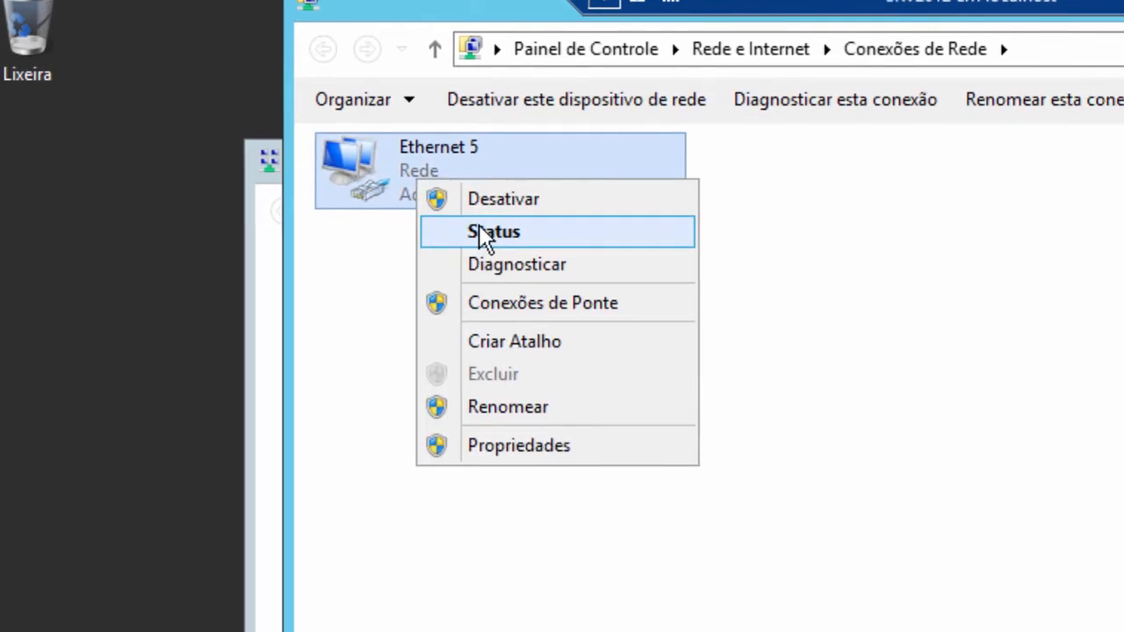
pyautogui.click(481, 232)
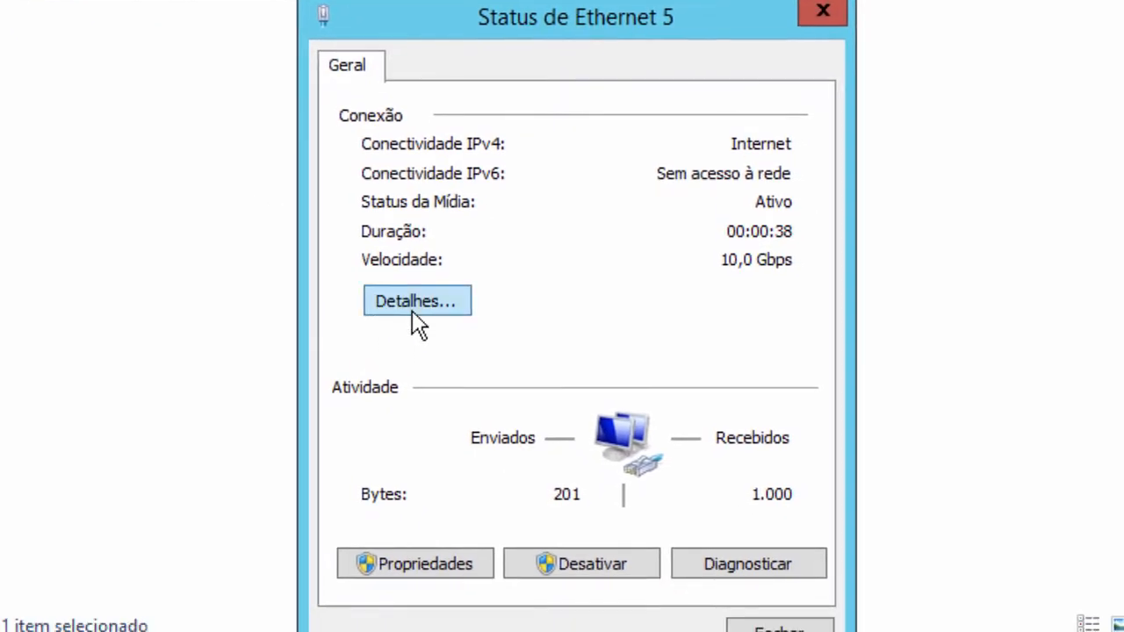
pyautogui.click(414, 307)
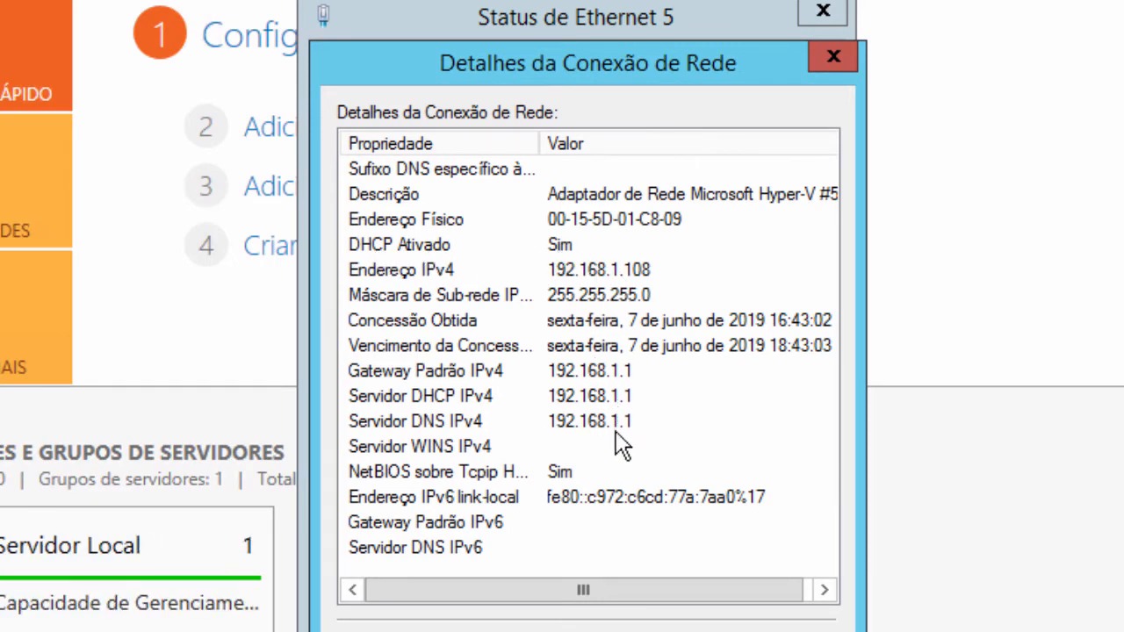
pyautogui.click(781, 631)
pyautogui.click(780, 629)
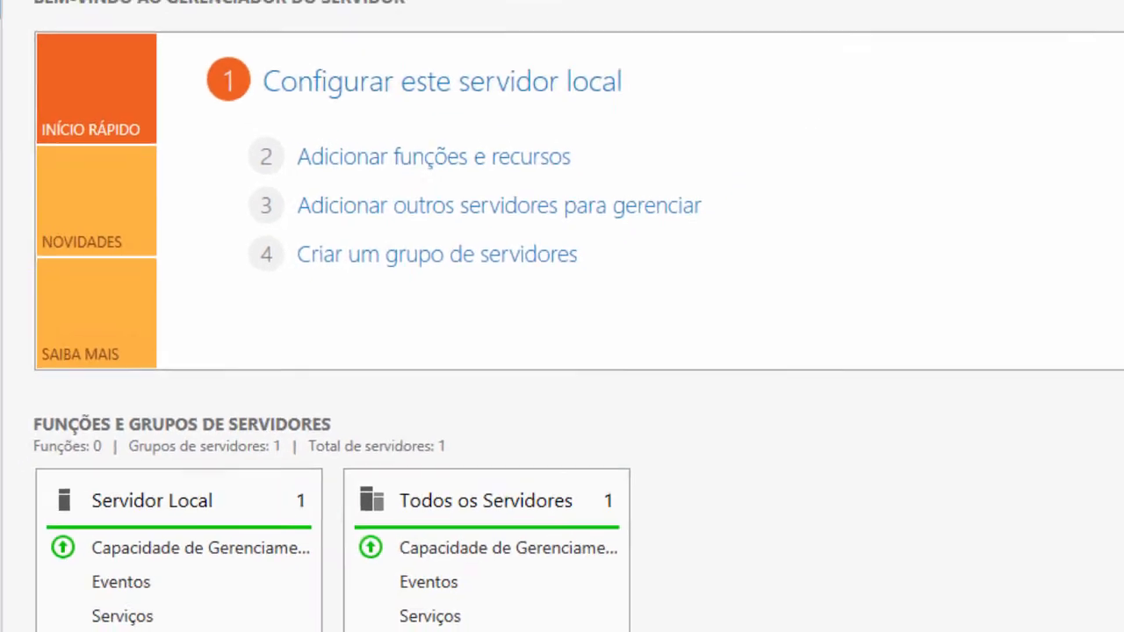
pyautogui.click(743, 12)
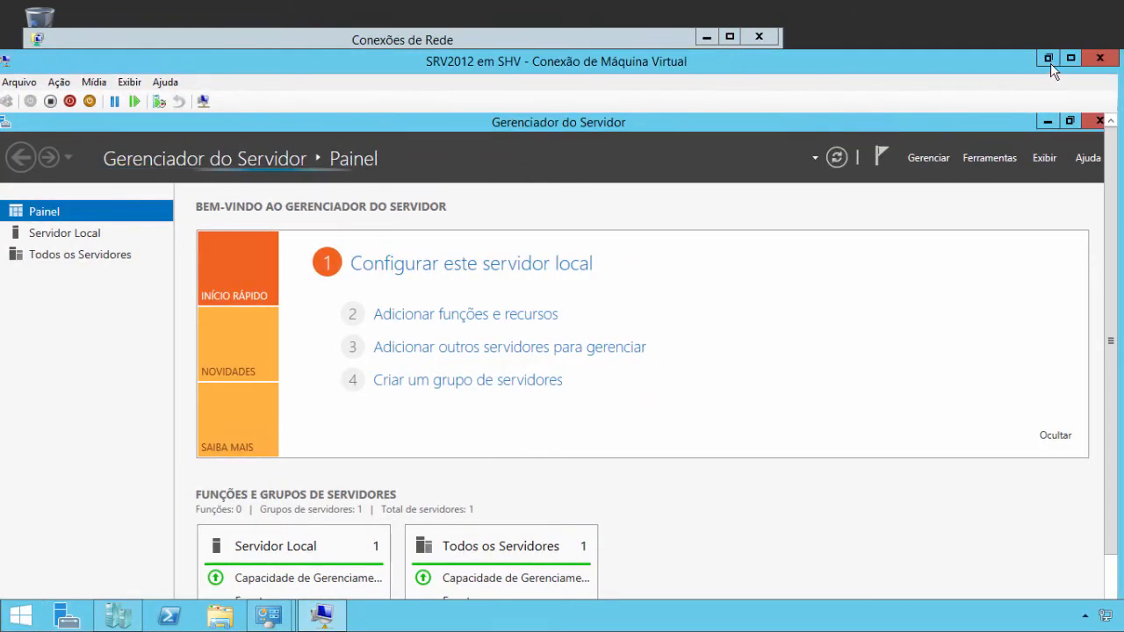
pyautogui.click(1054, 67)
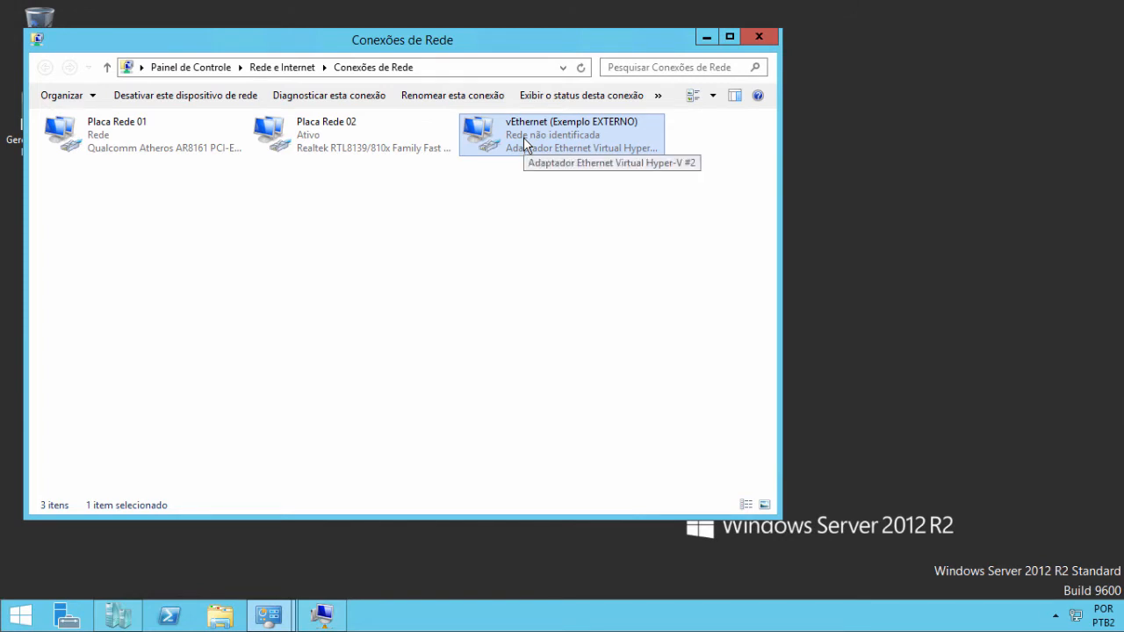
# - Compare Placa Rede 02 and vEthernet (Exemplo EXTERNO), then bring the SRV2012 window forward
pyautogui.click(300, 148)
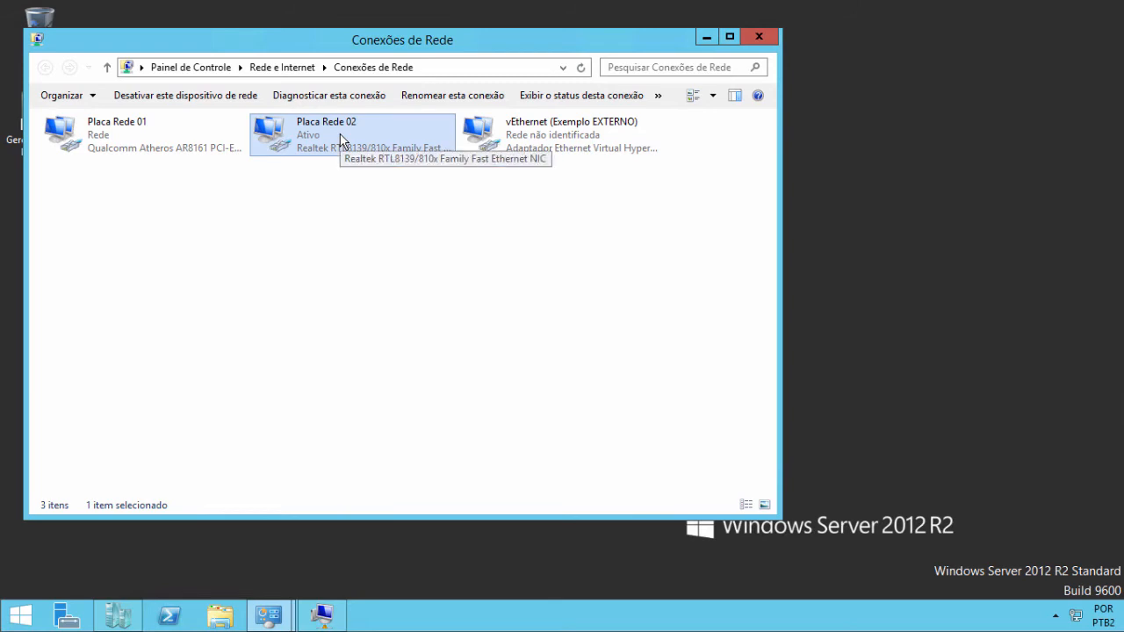
pyautogui.click(509, 140)
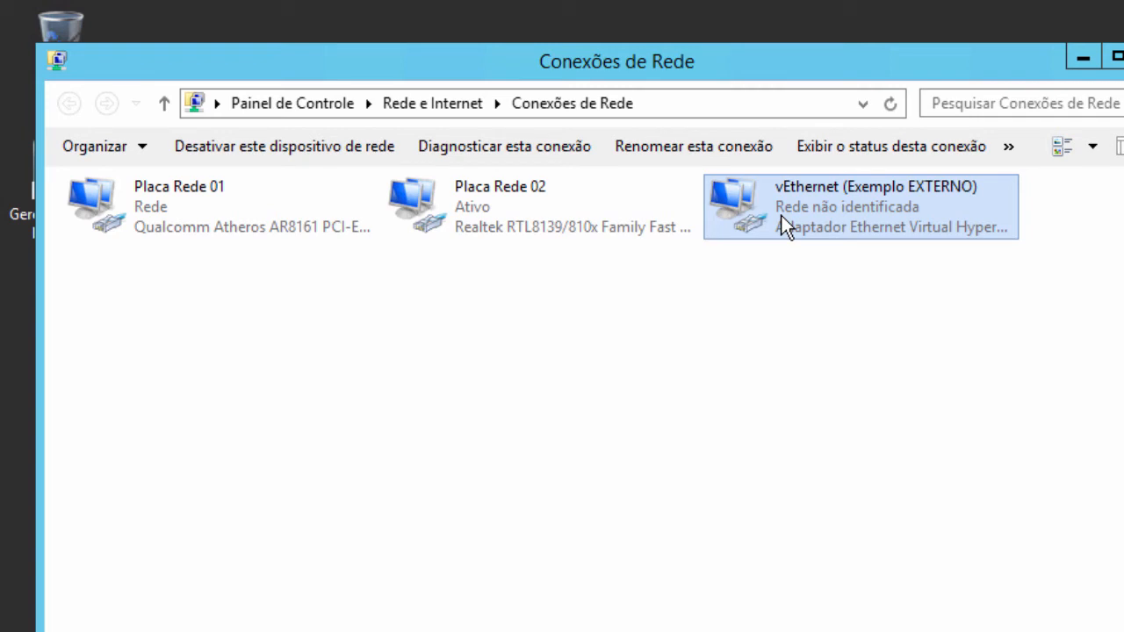
pyautogui.click(633, 227)
pyautogui.click(821, 214)
pyautogui.click(586, 208)
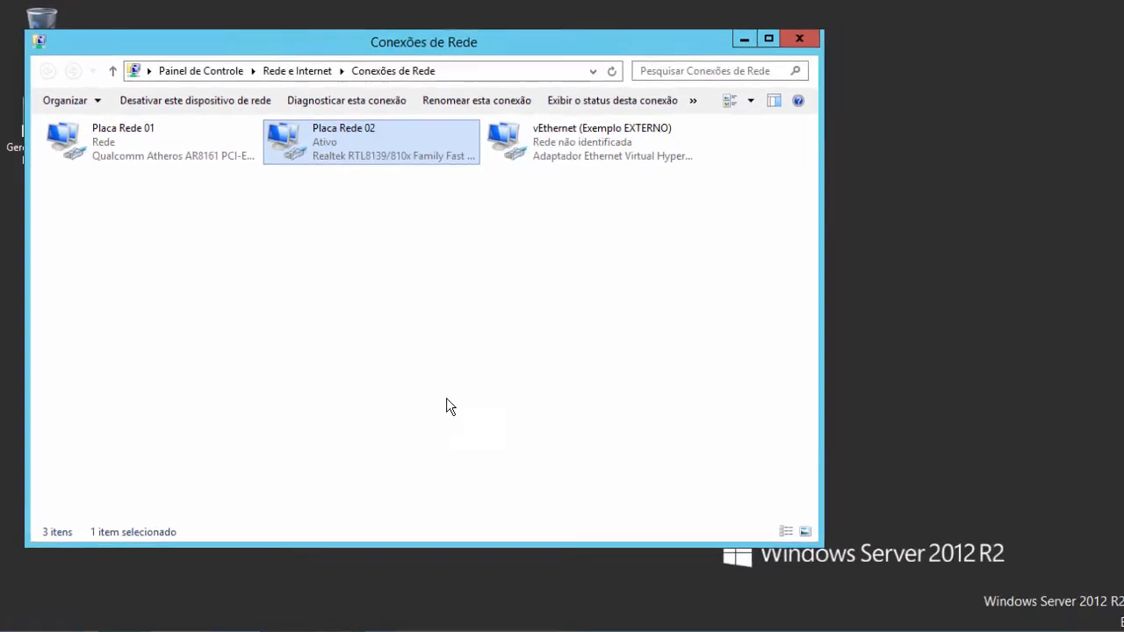
pyautogui.click(325, 617)
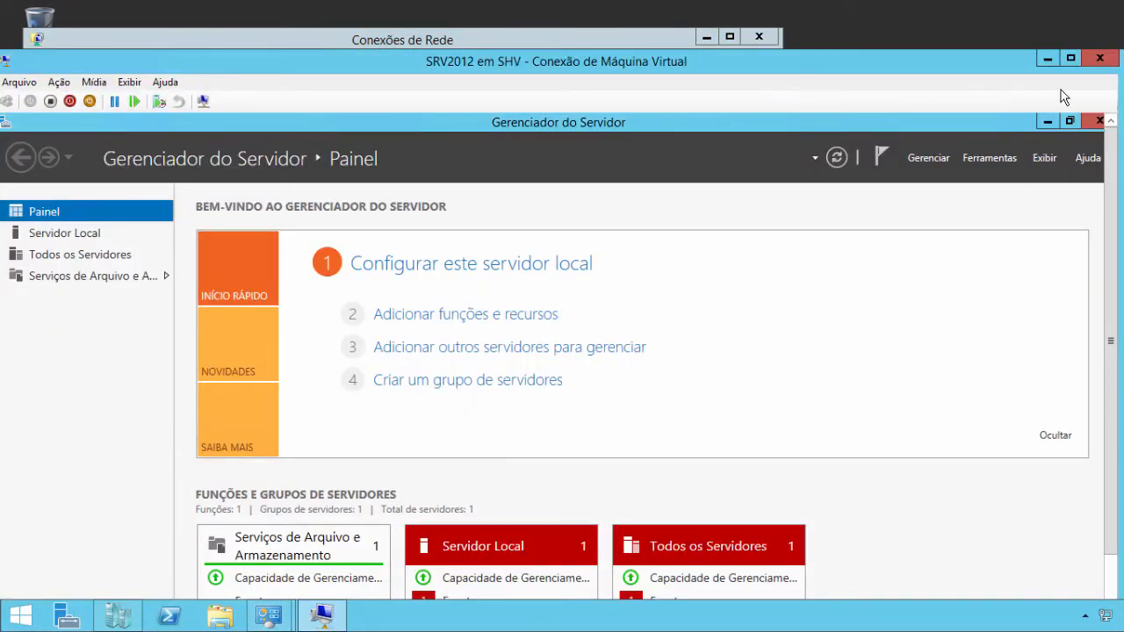
# - Close Server Manager, shut down SRV2012 via Desligar, and close its connection window
pyautogui.click(1093, 122)
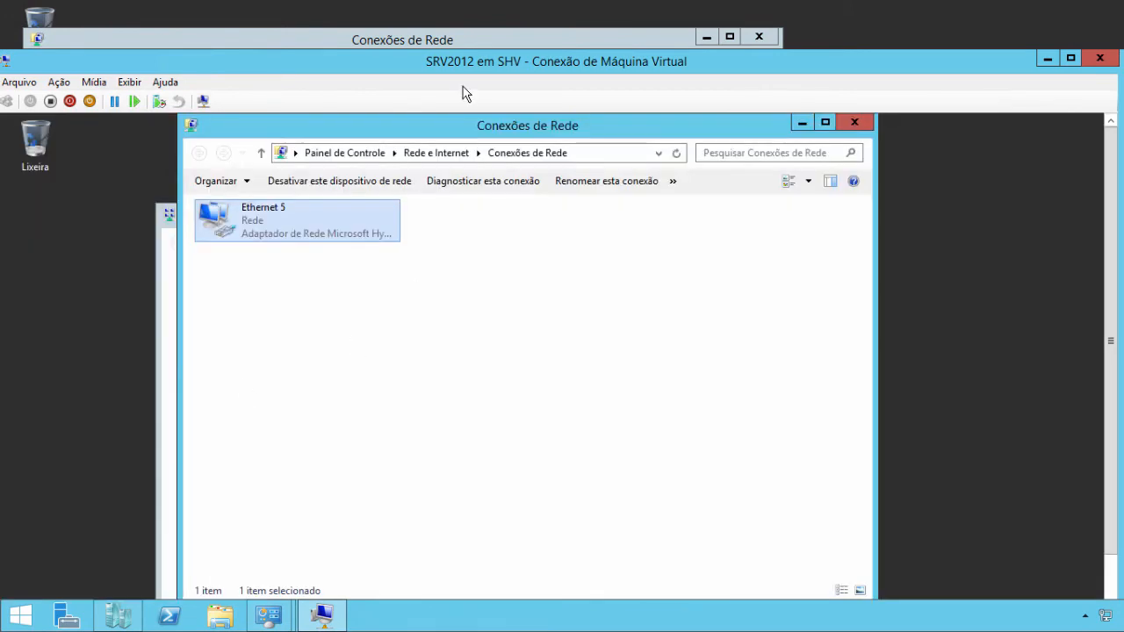
pyautogui.doubleClick(308, 61)
pyautogui.rightClick(26, 621)
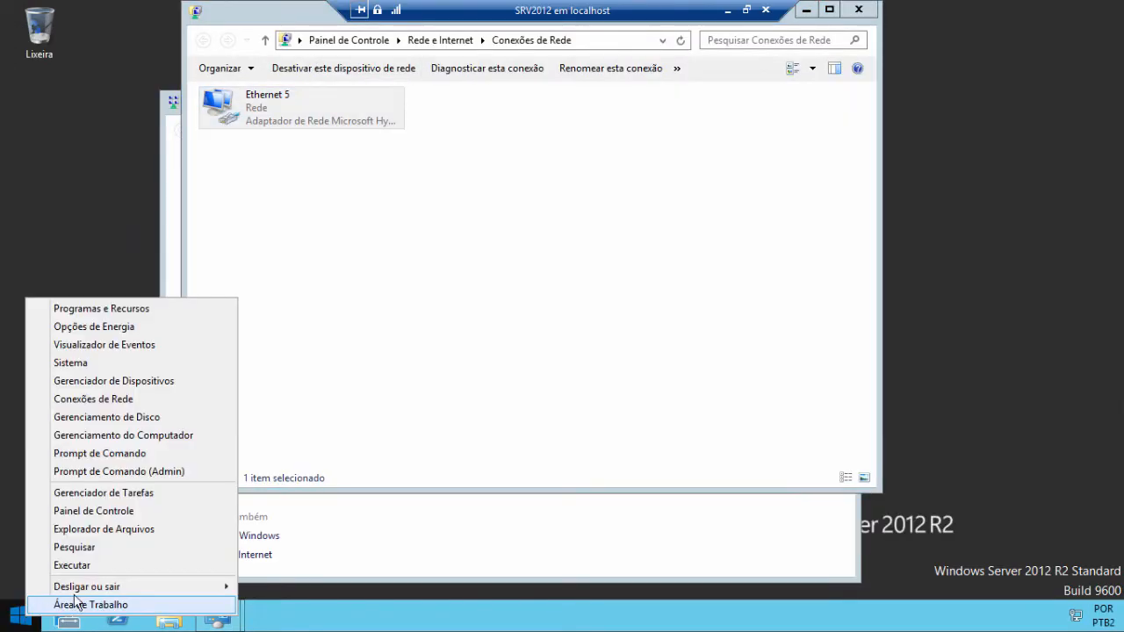
pyautogui.moveTo(84, 587)
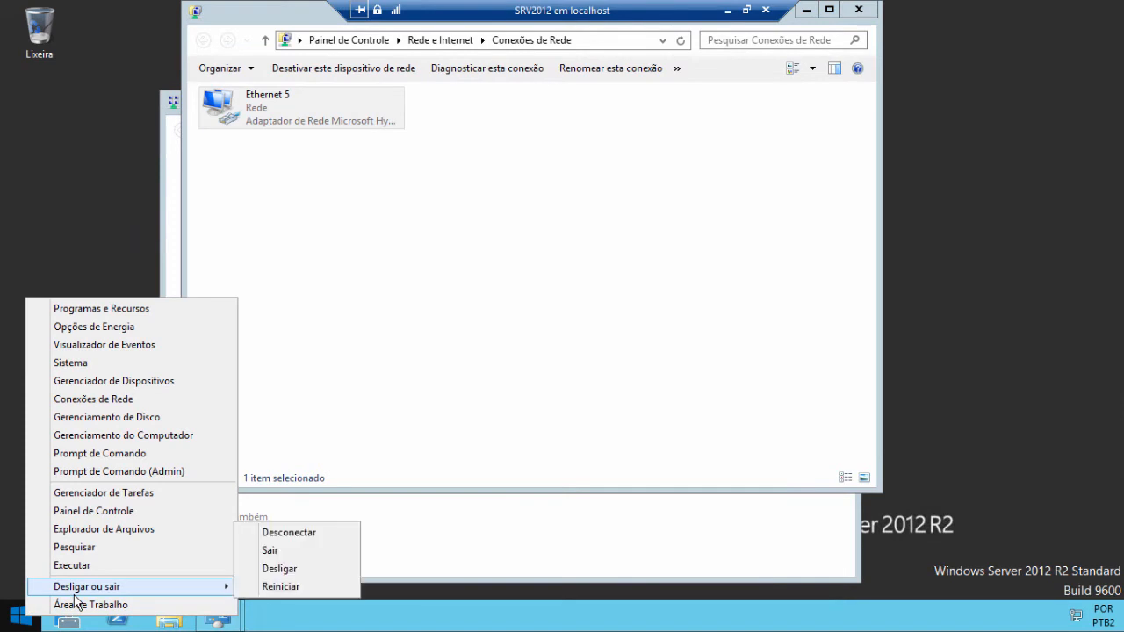
pyautogui.click(292, 576)
pyautogui.click(262, 593)
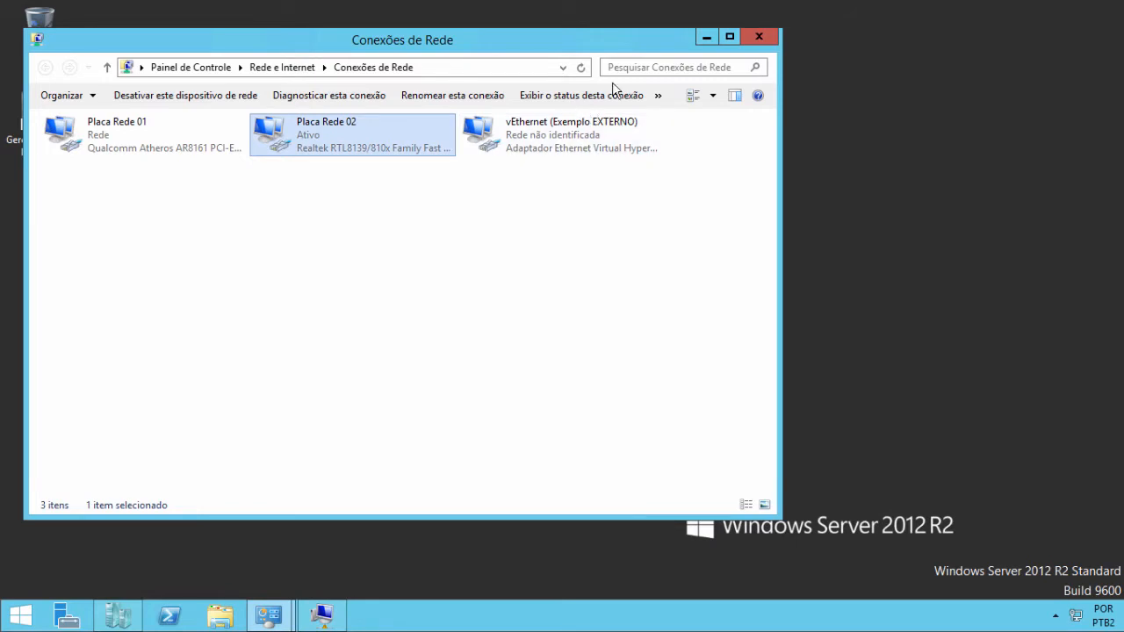
pyautogui.click(318, 616)
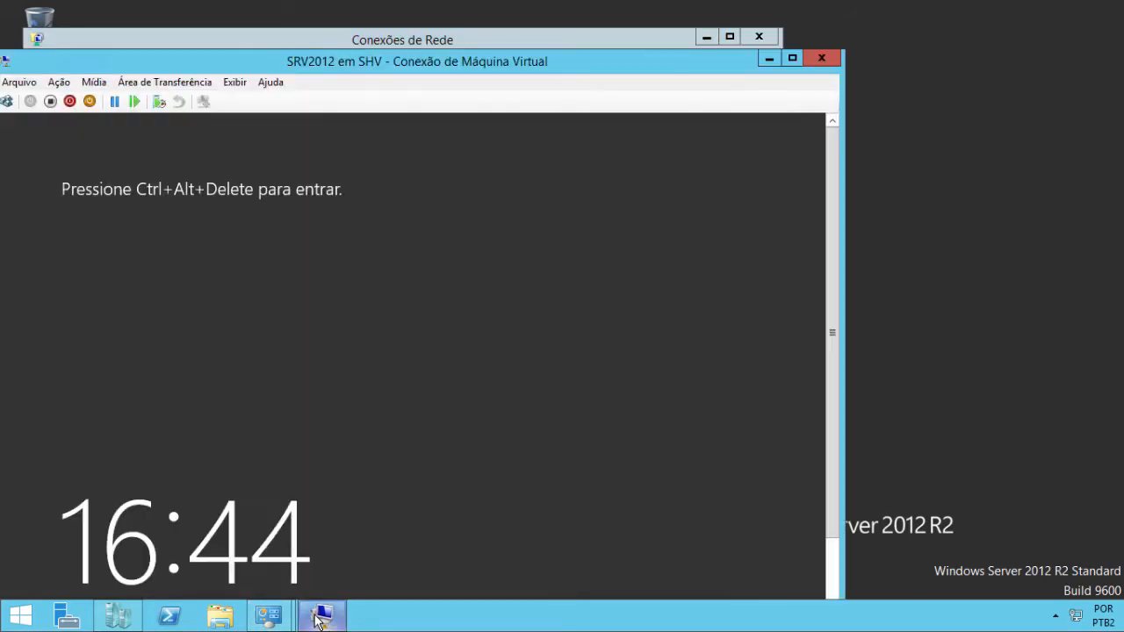
pyautogui.click(817, 58)
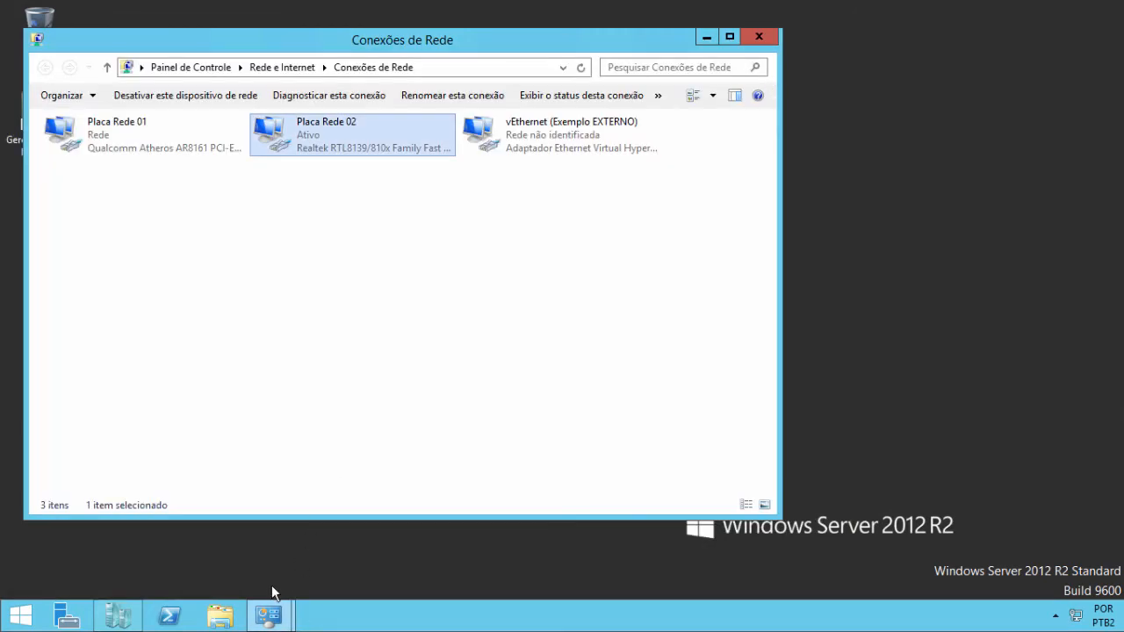
# - Open the Virtual Switch Manager and select the Exemplo EXTERNO switch
pyautogui.click(170, 616)
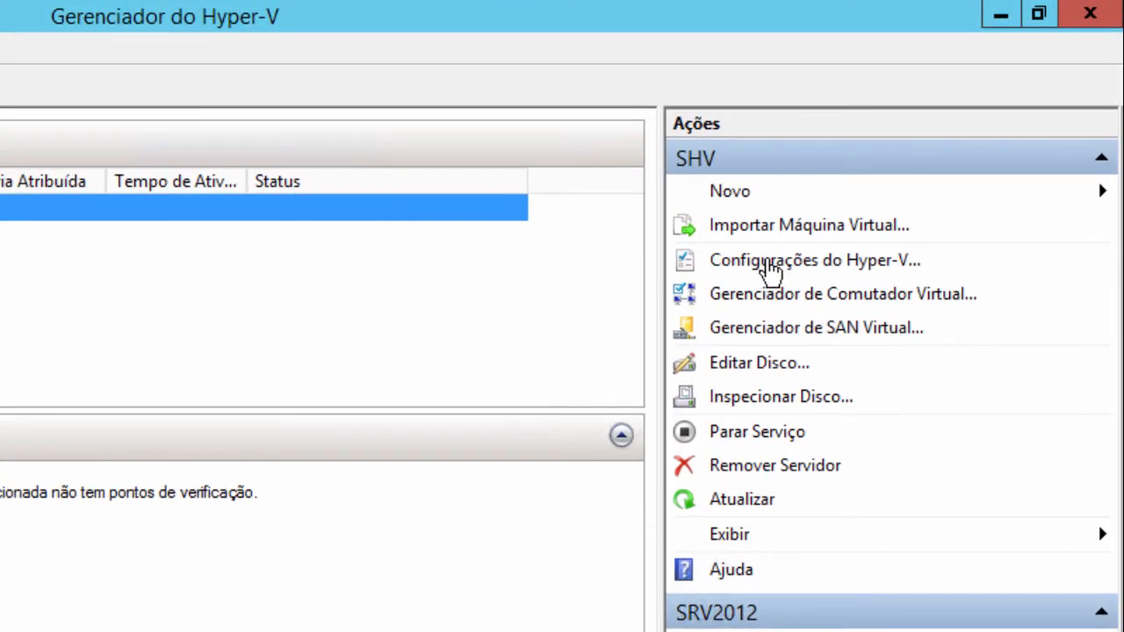
pyautogui.click(812, 303)
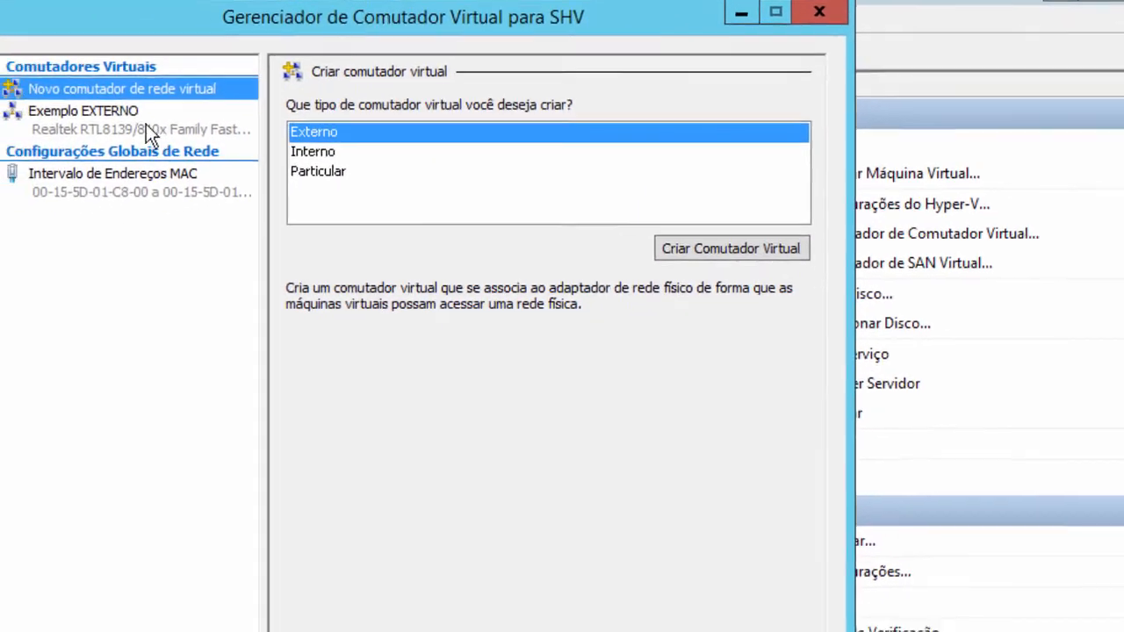
pyautogui.click(268, 96)
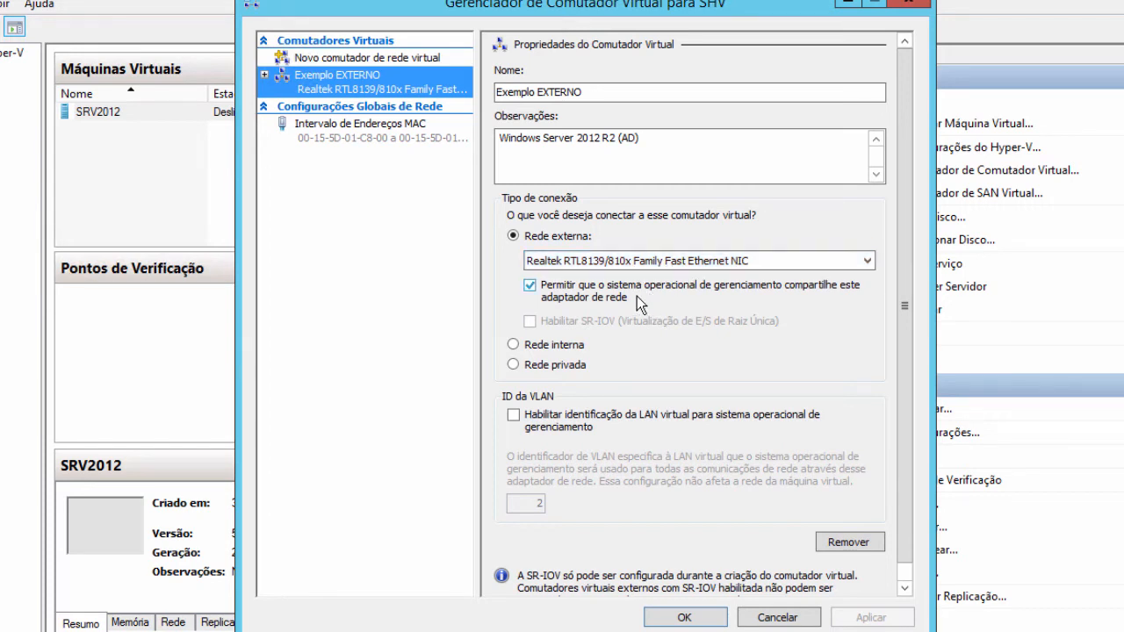
pyautogui.click(606, 299)
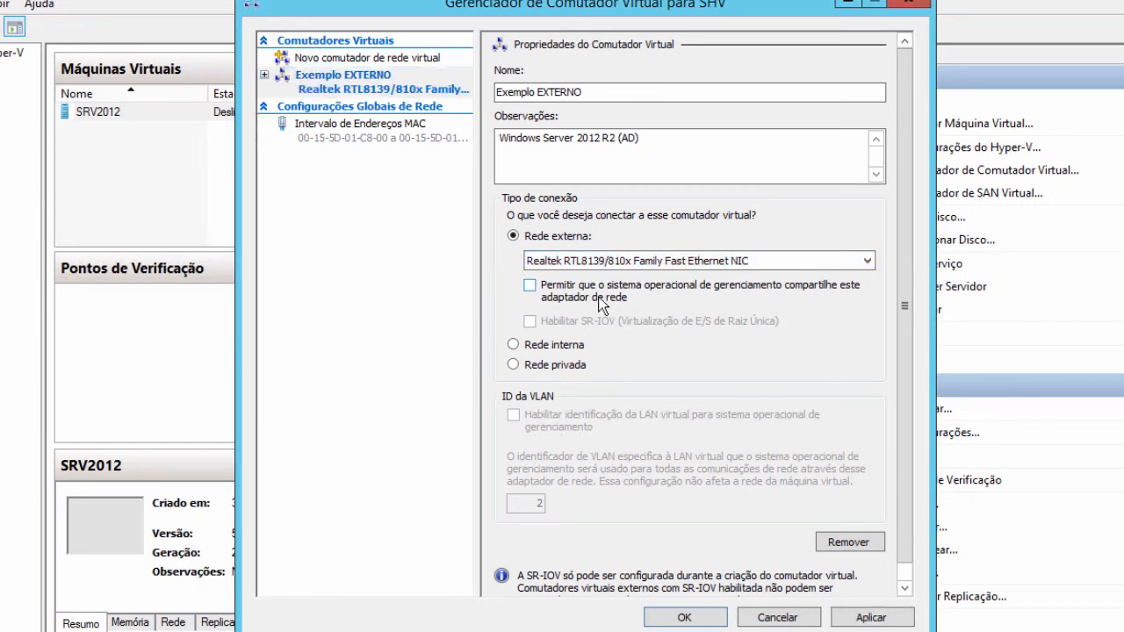
pyautogui.click(602, 298)
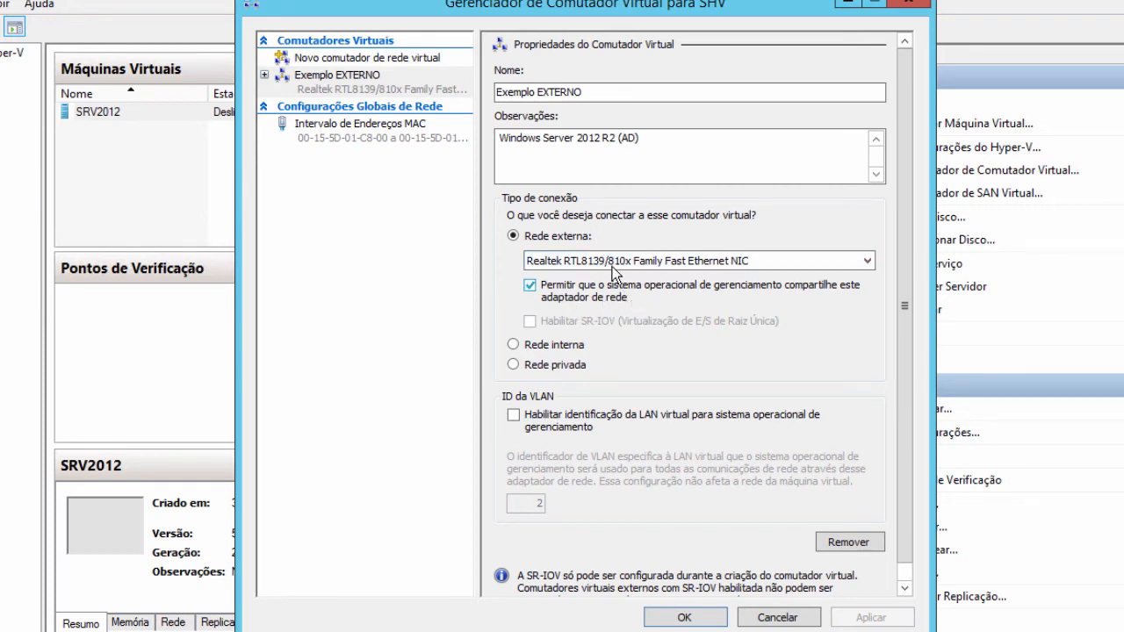
# - Remove the Exemplo EXTERNO switch and accept the network-change warning
pyautogui.click(840, 544)
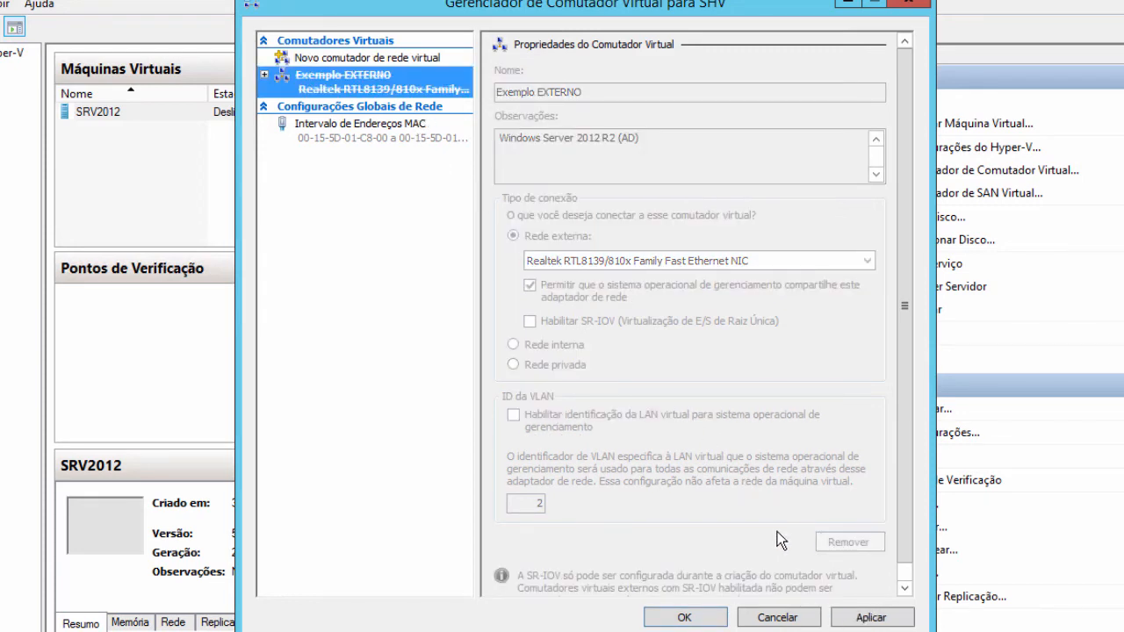
pyautogui.click(684, 617)
pyautogui.click(633, 425)
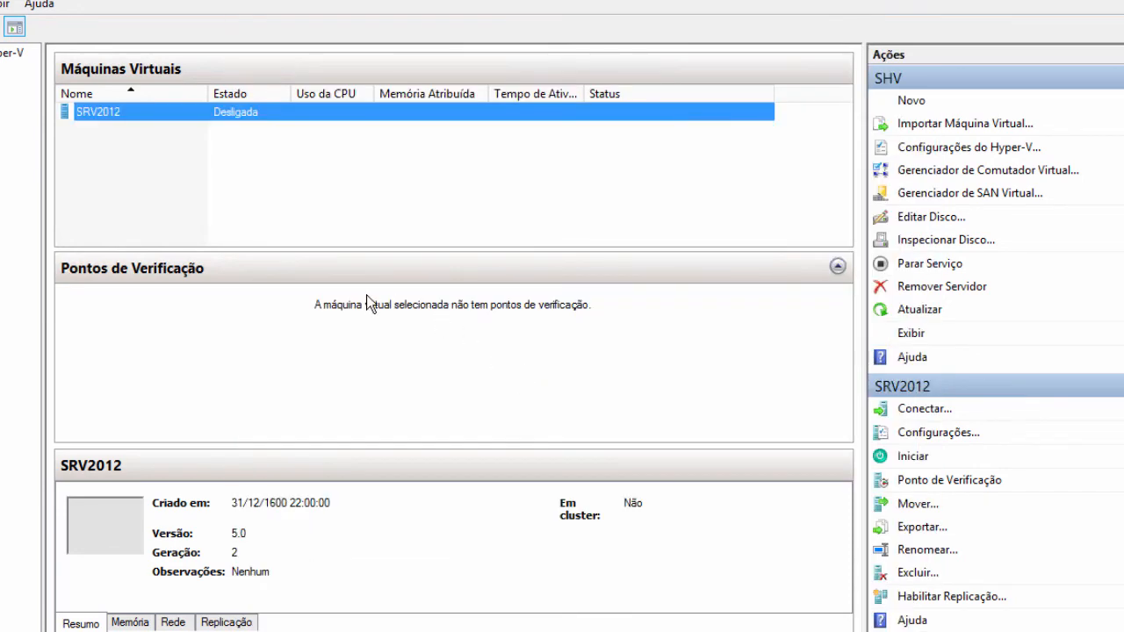
# - Remove the Adaptador de Rede from SRV2012's settings and save with Aplicar and OK
pyautogui.rightClick(129, 109)
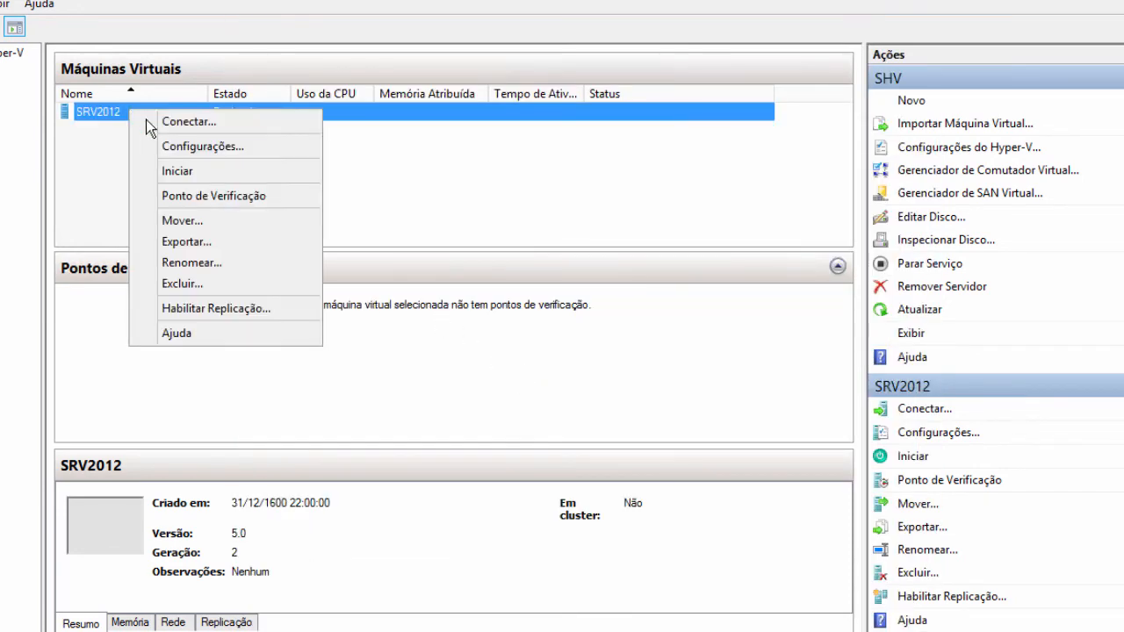
pyautogui.click(186, 146)
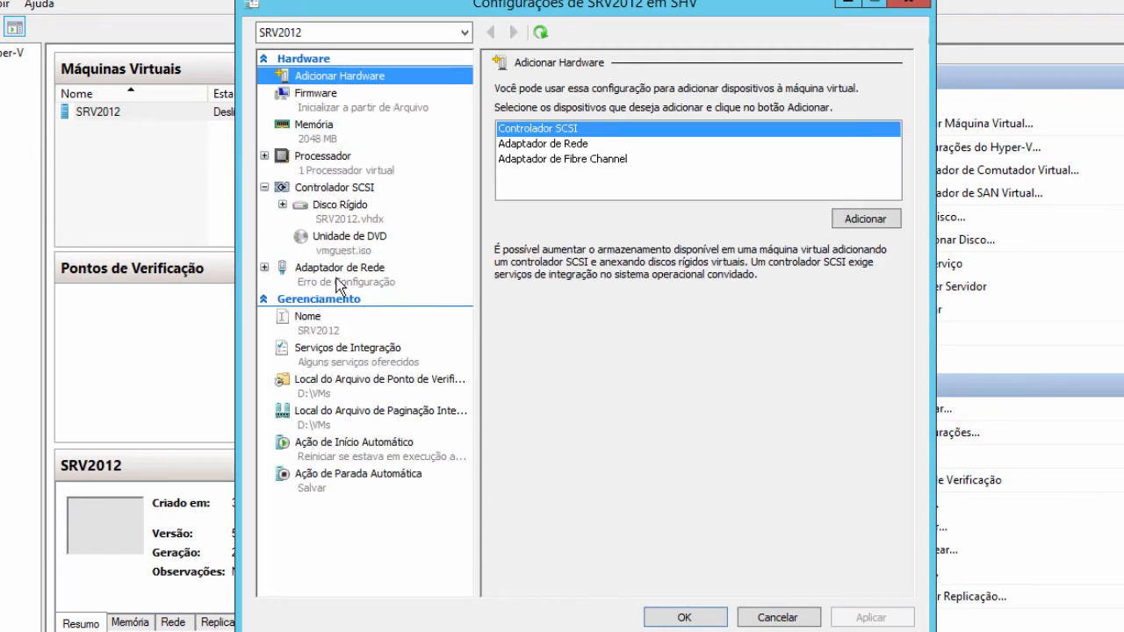
pyautogui.click(338, 272)
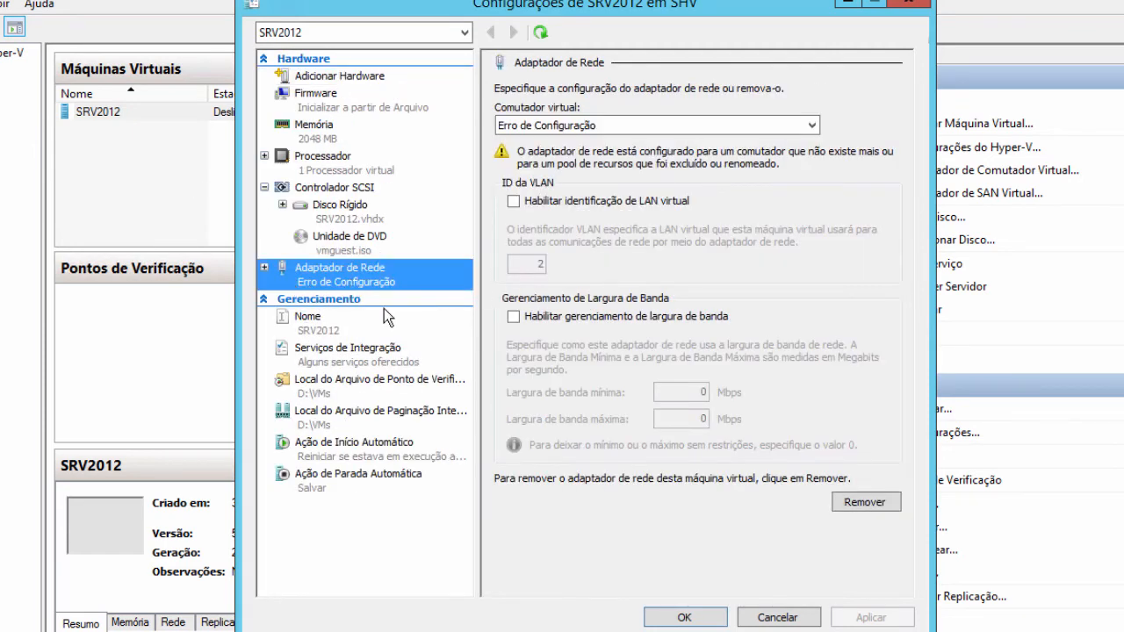
pyautogui.click(866, 504)
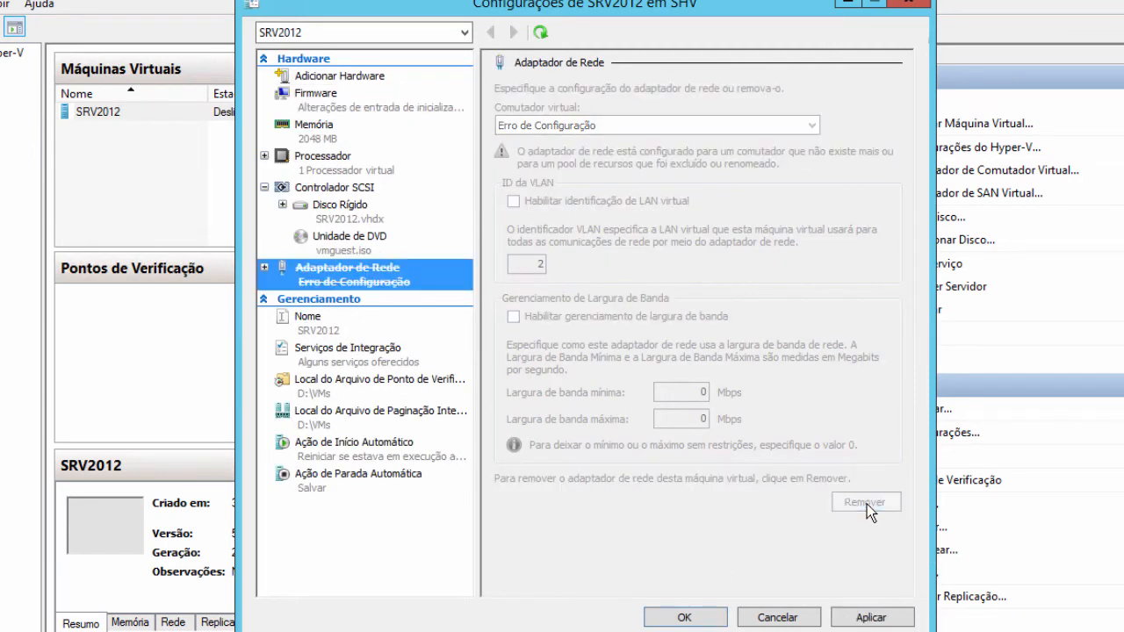
pyautogui.click(876, 621)
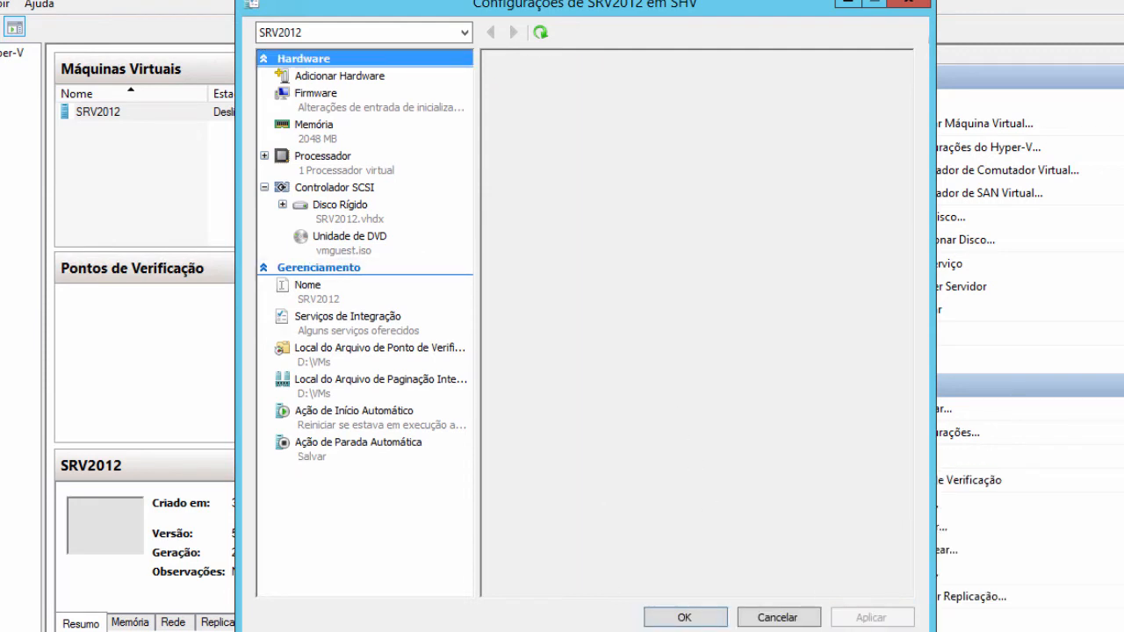
pyautogui.click(673, 618)
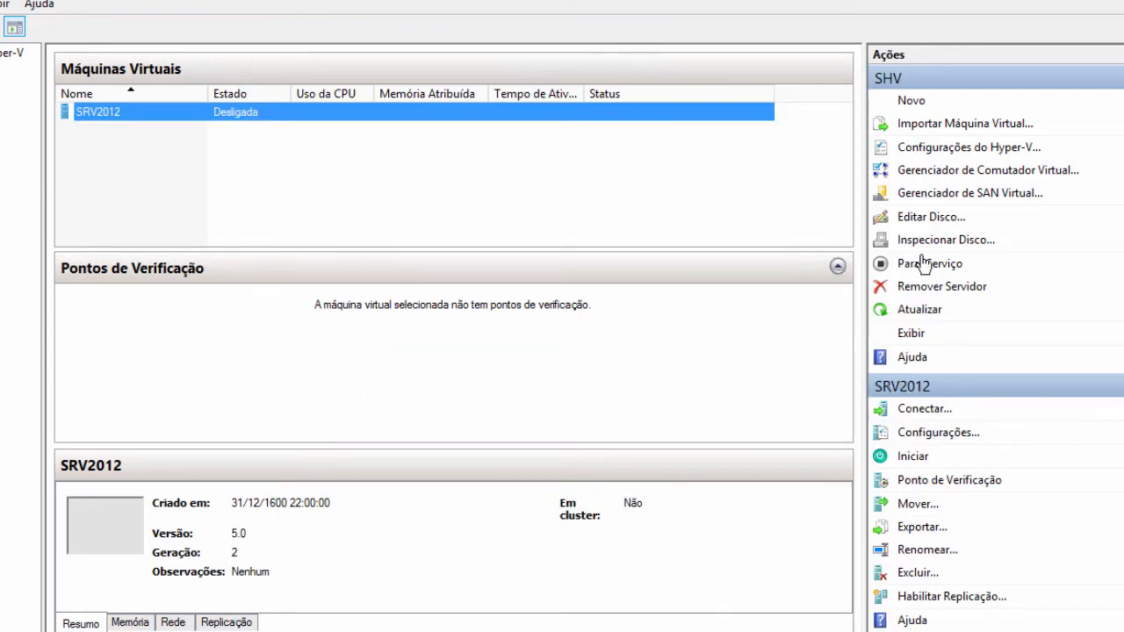
pyautogui.moveTo(199, 629)
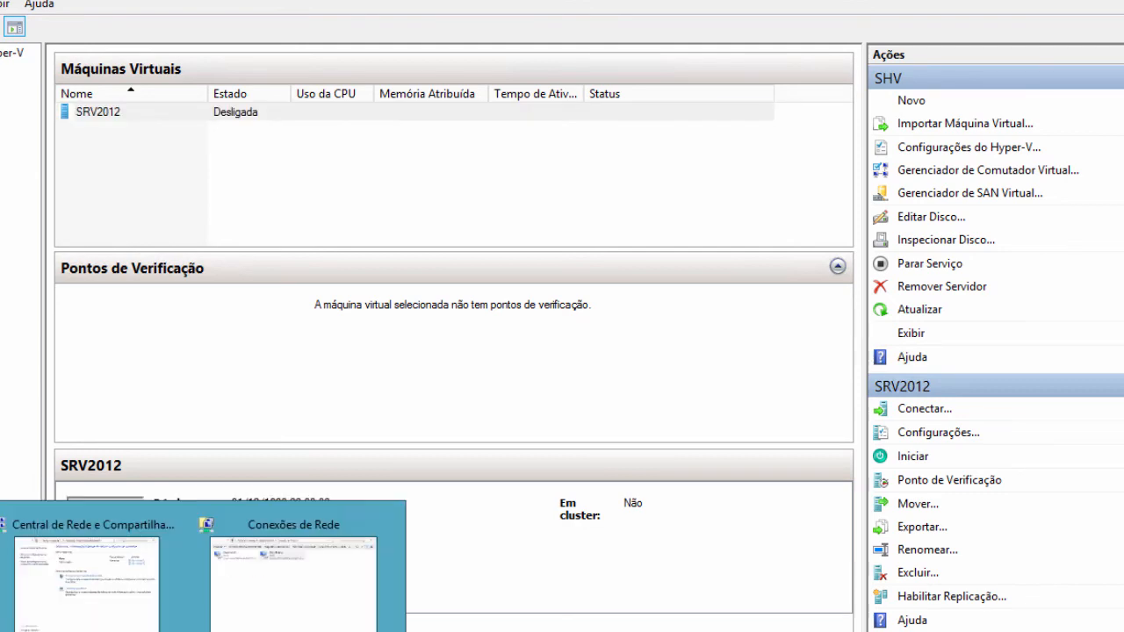
pyautogui.click(280, 610)
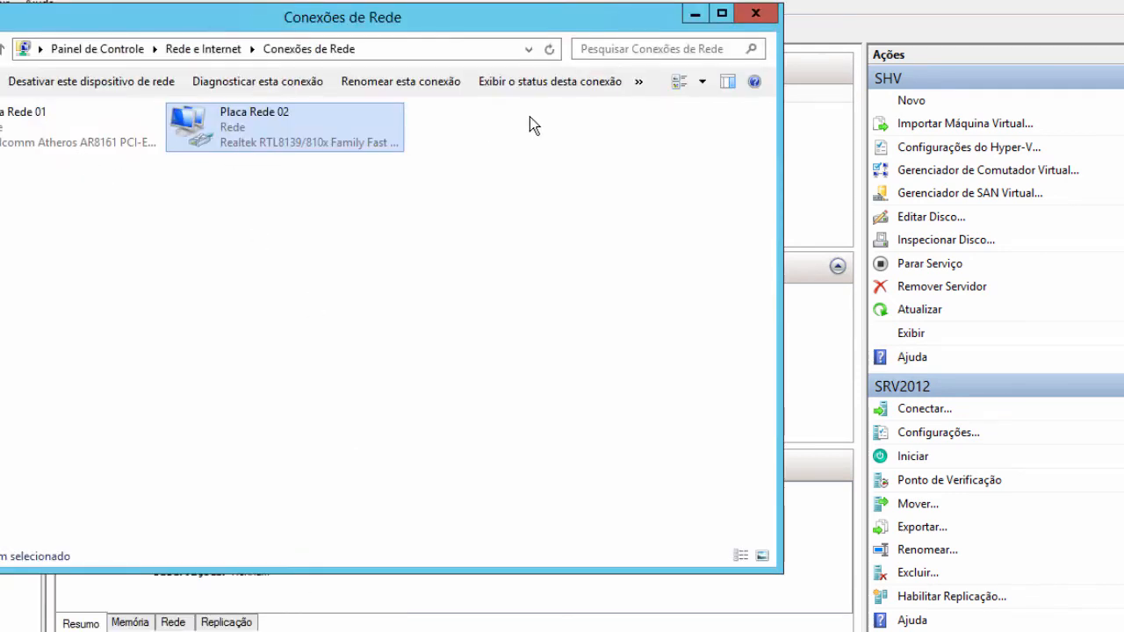
pyautogui.rightClick(320, 139)
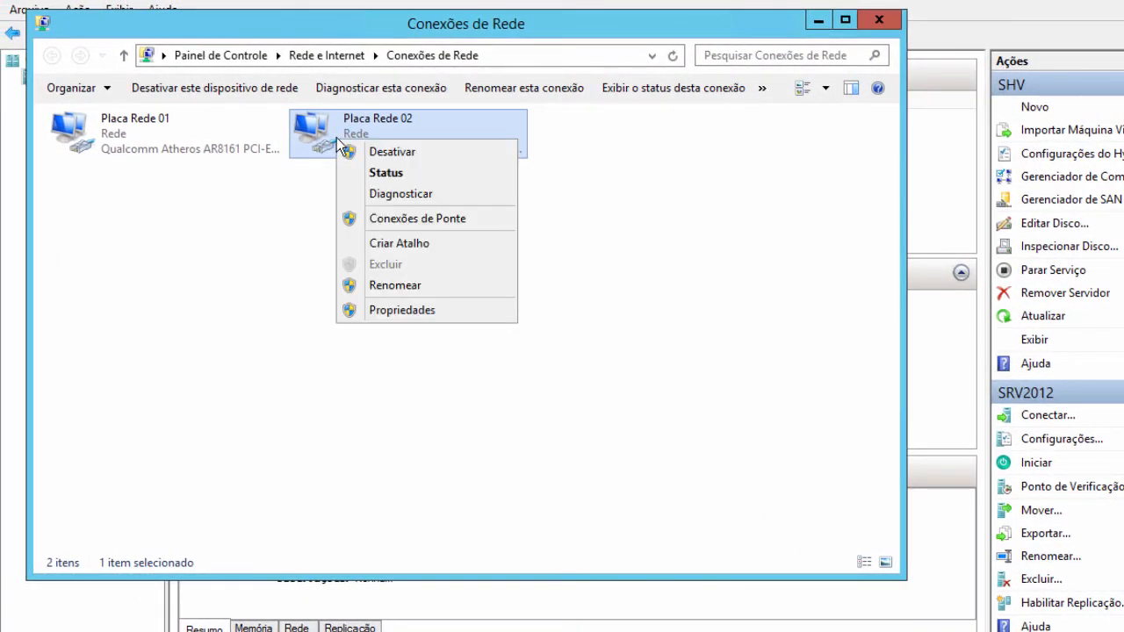
pyautogui.click(372, 169)
pyautogui.click(538, 324)
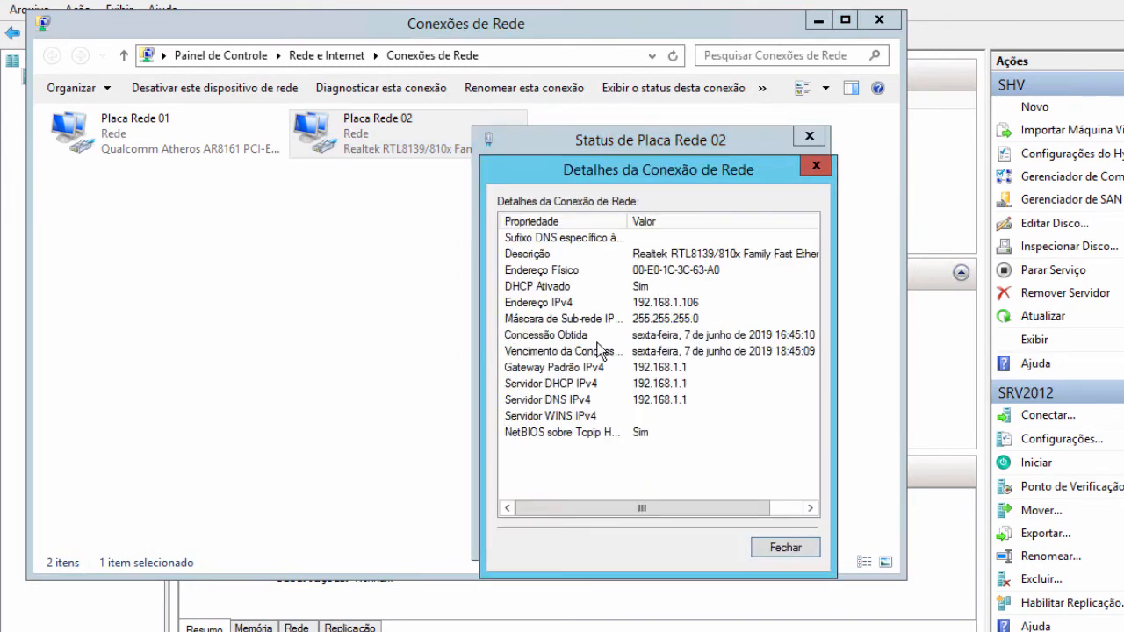
pyautogui.click(788, 545)
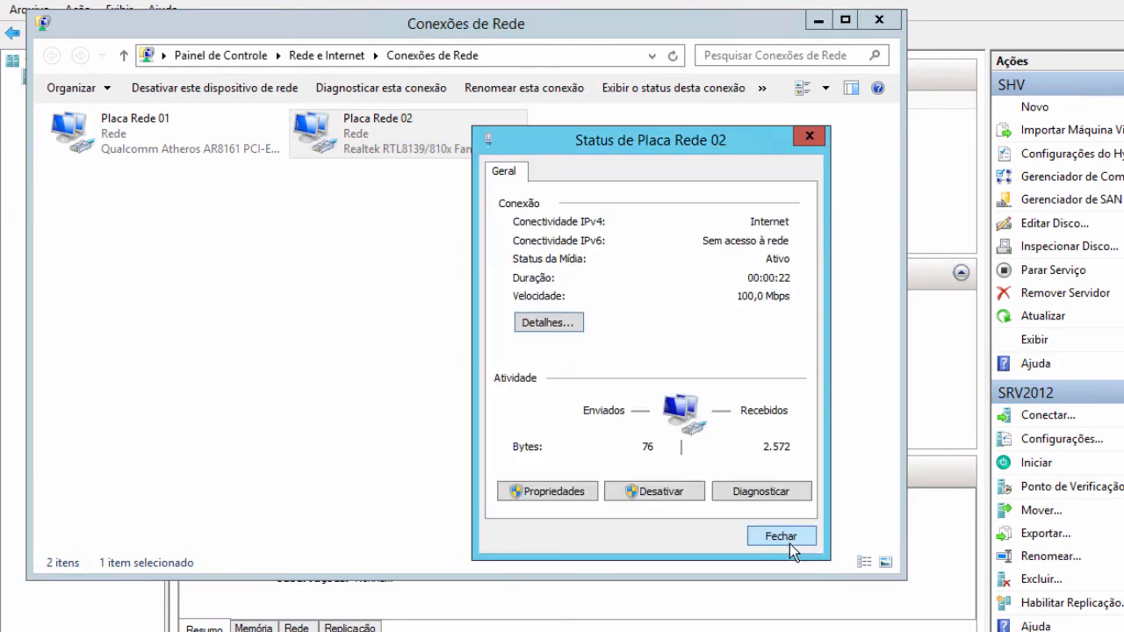
pyautogui.click(585, 495)
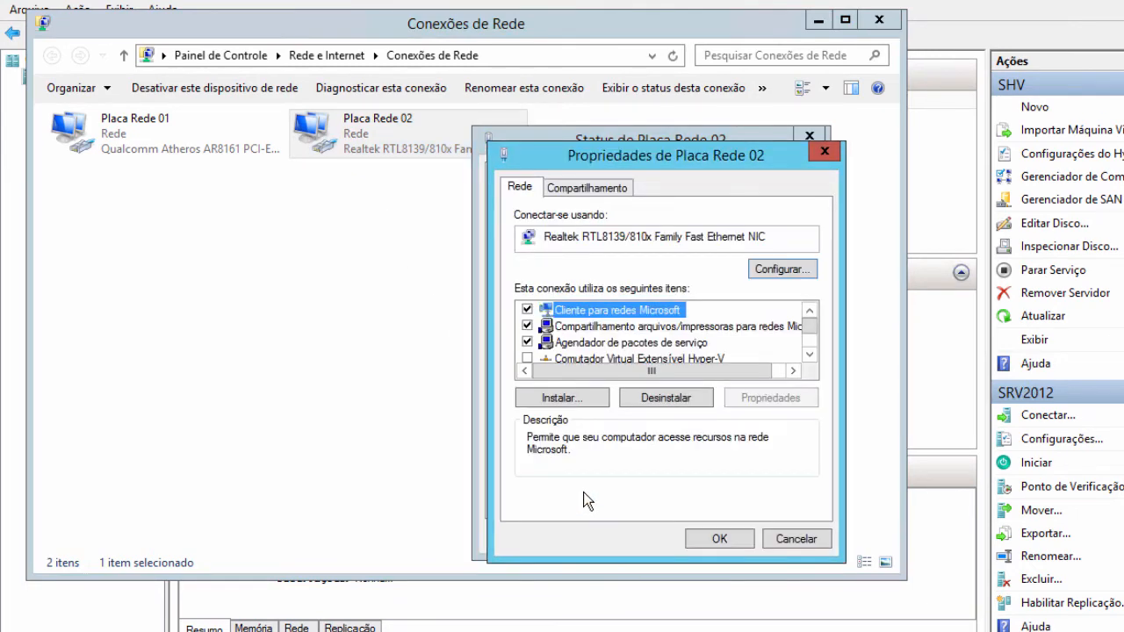
pyautogui.click(808, 353)
pyautogui.click(808, 354)
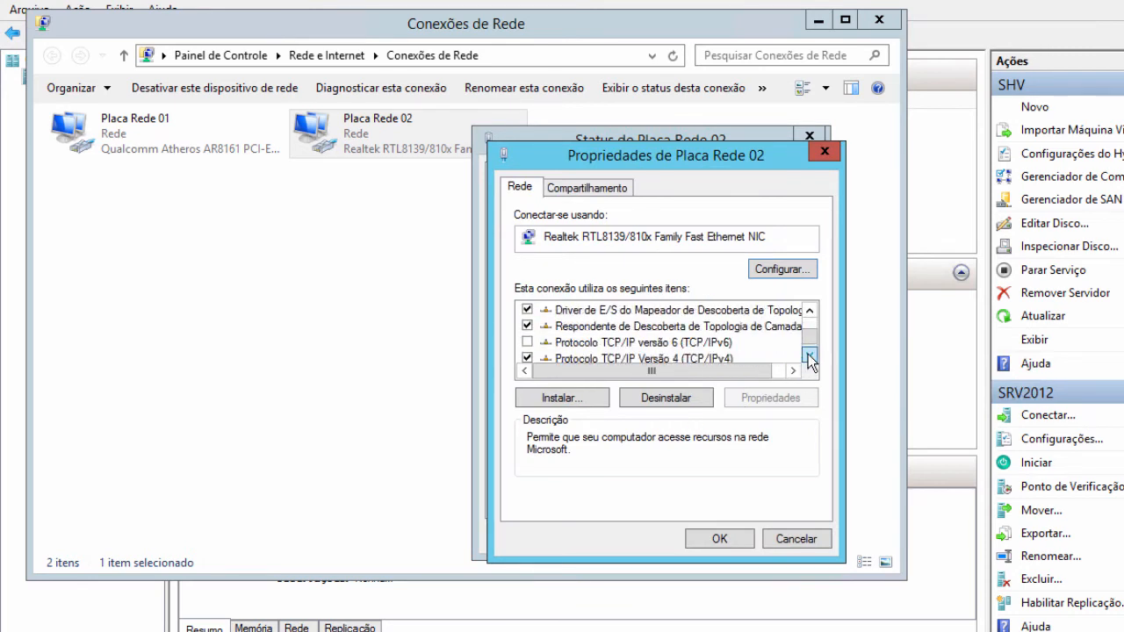
pyautogui.click(807, 354)
pyautogui.click(775, 544)
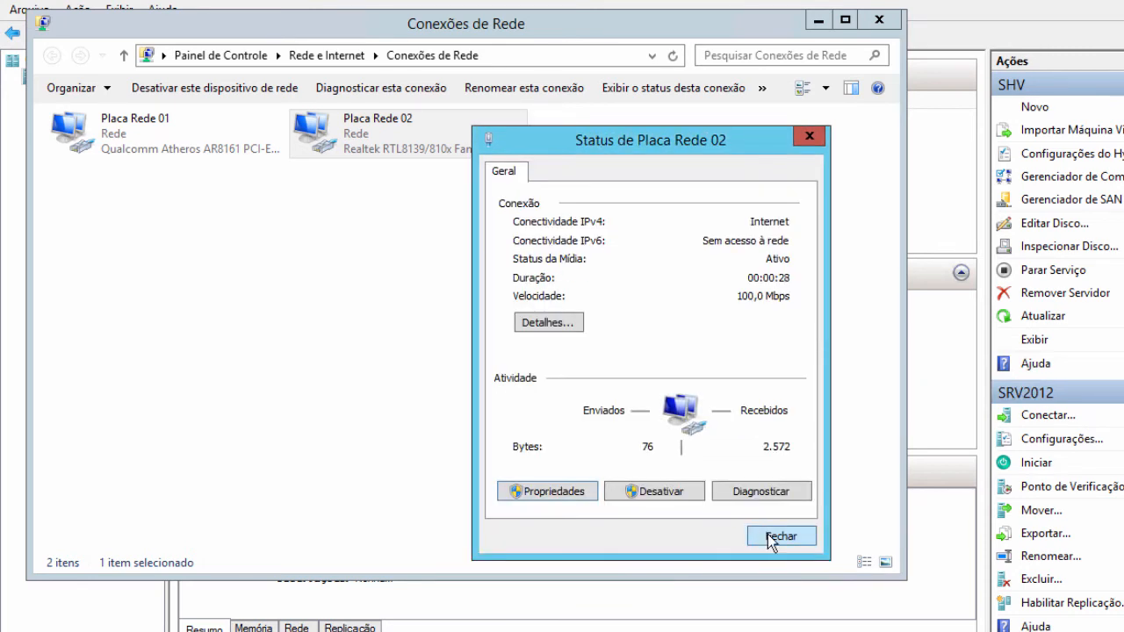
pyautogui.click(772, 542)
pyautogui.click(818, 20)
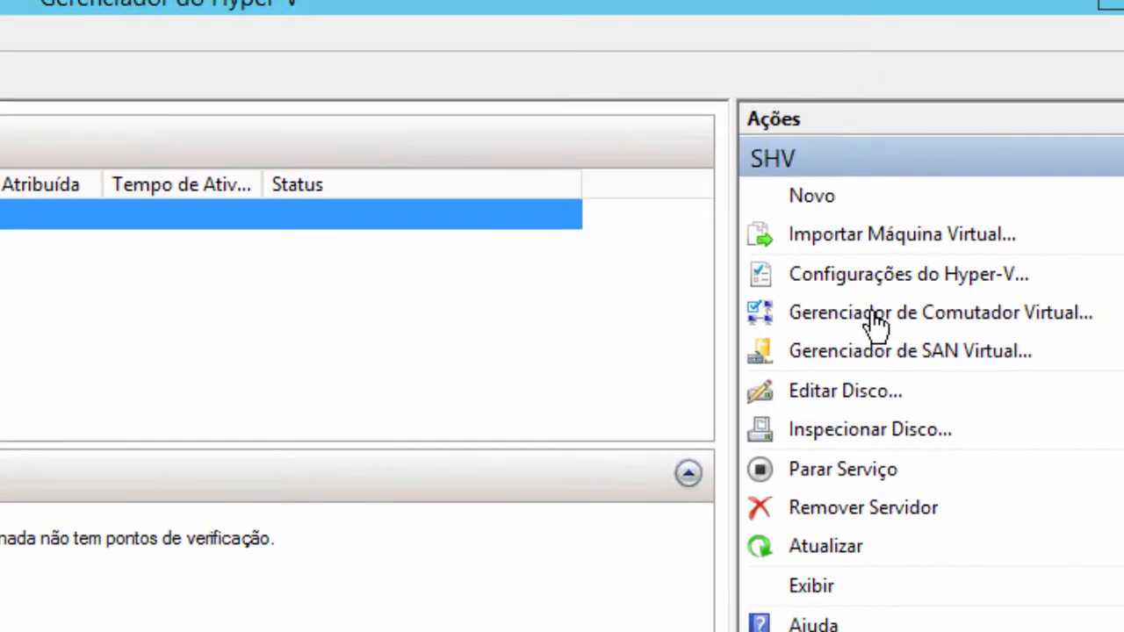
# - Create a new virtual switch of type Interno in the Virtual Switch Manager
pyautogui.click(878, 325)
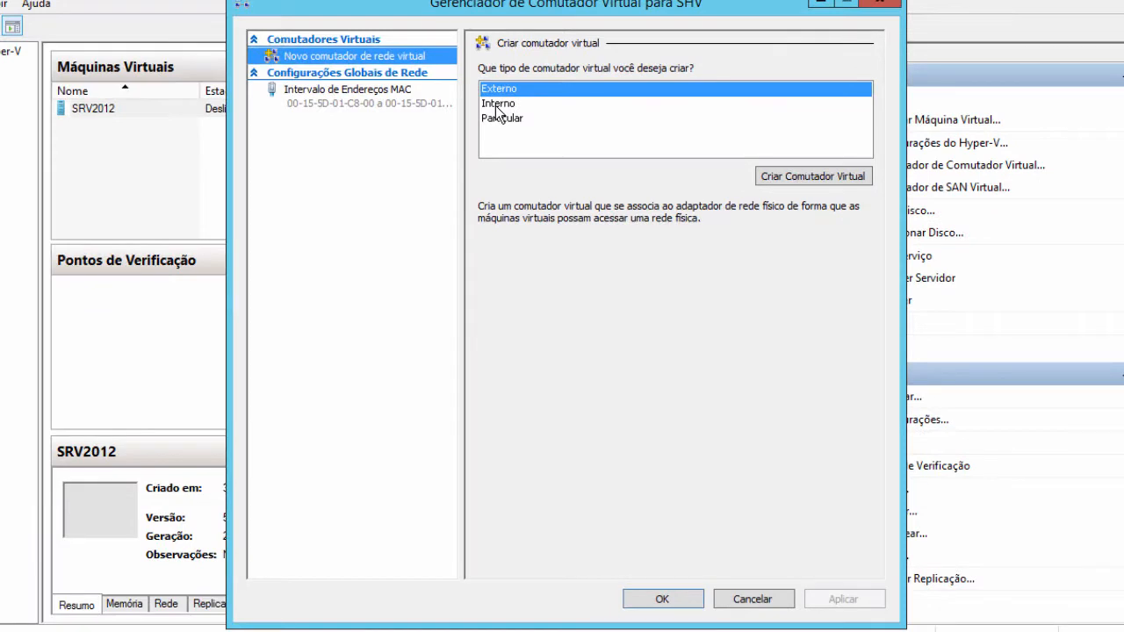
pyautogui.click(497, 103)
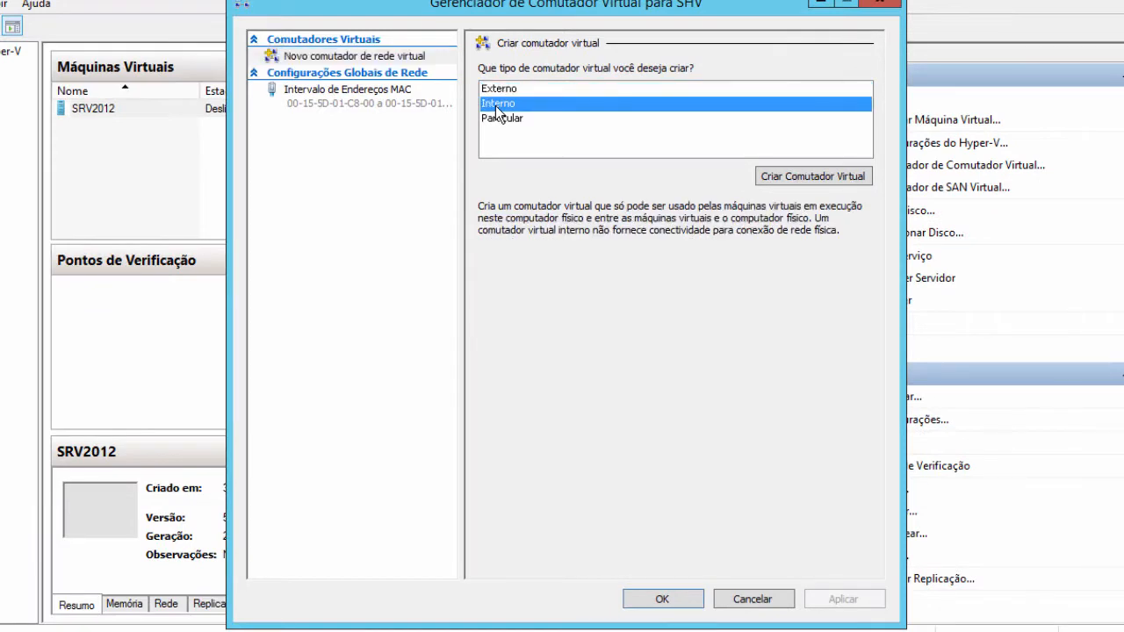
pyautogui.click(778, 178)
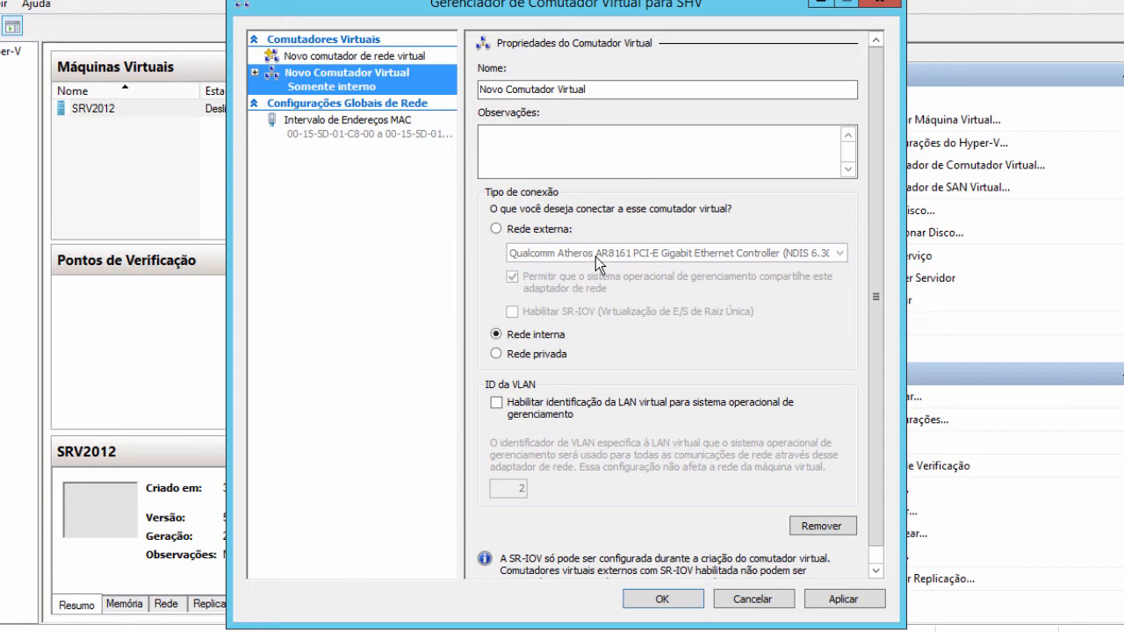
# - Name the switch 'Exemplo REDE INTERNA' and enable management-OS VLAN identification, ID 2
pyautogui.press('Tab')
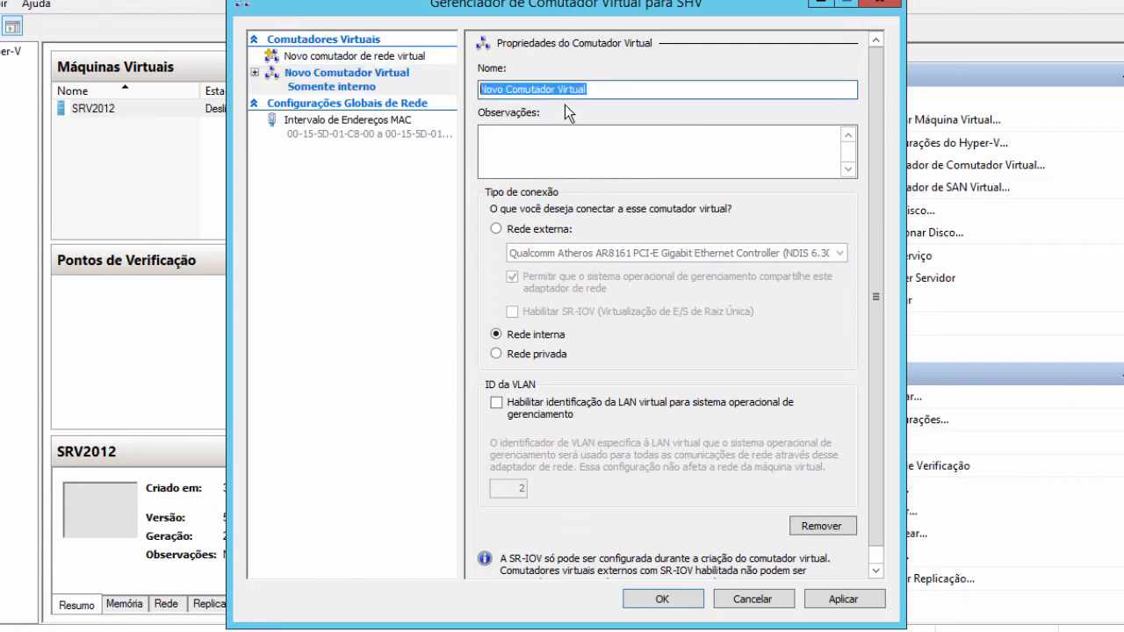
pyautogui.write('Ex')
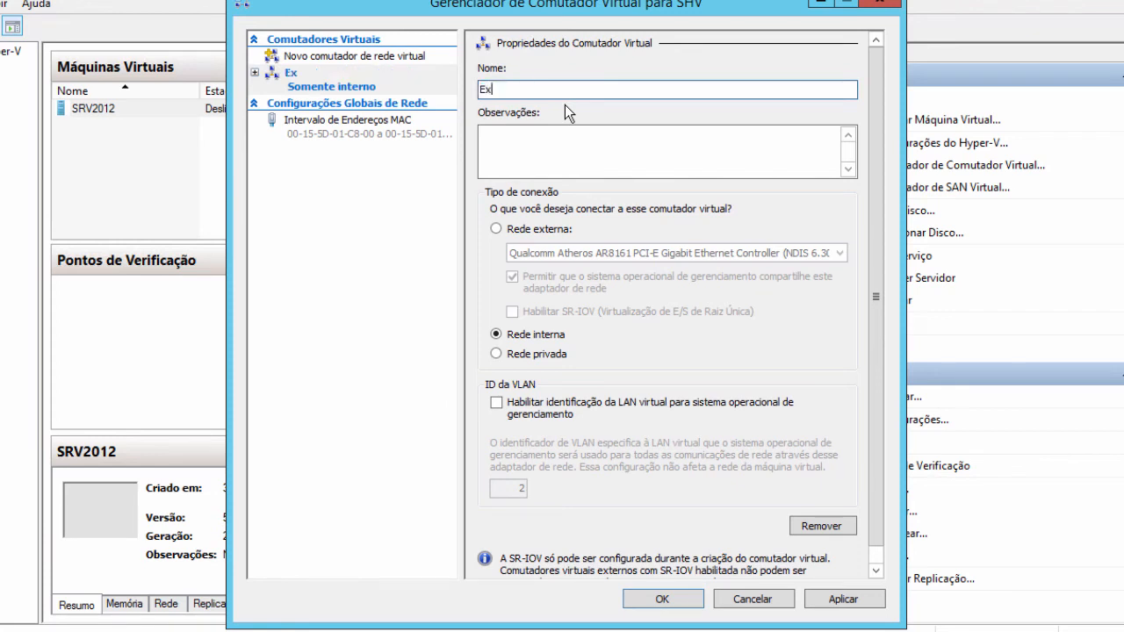
pyautogui.write('emplo INTERNO')
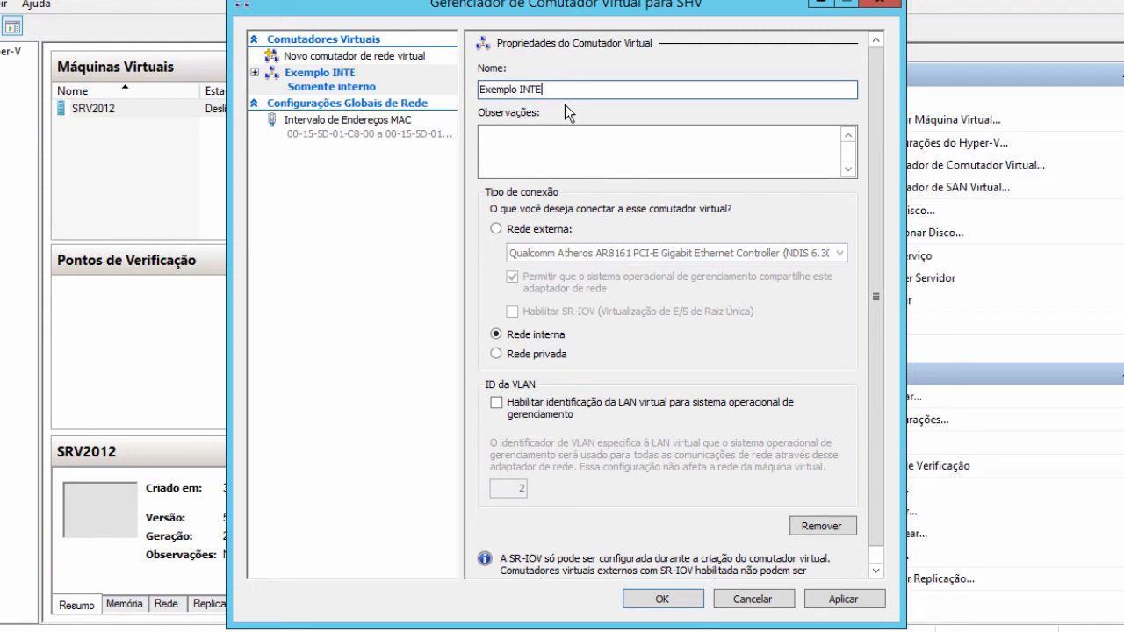
pyautogui.press('BackSpace')
pyautogui.press('BackSpace')
pyautogui.press('BackSpace')
pyautogui.press('BackSpace')
pyautogui.press('BackSpace')
pyautogui.press('BackSpace')
pyautogui.press('BackSpace')
pyautogui.write('REDE INTERNA')
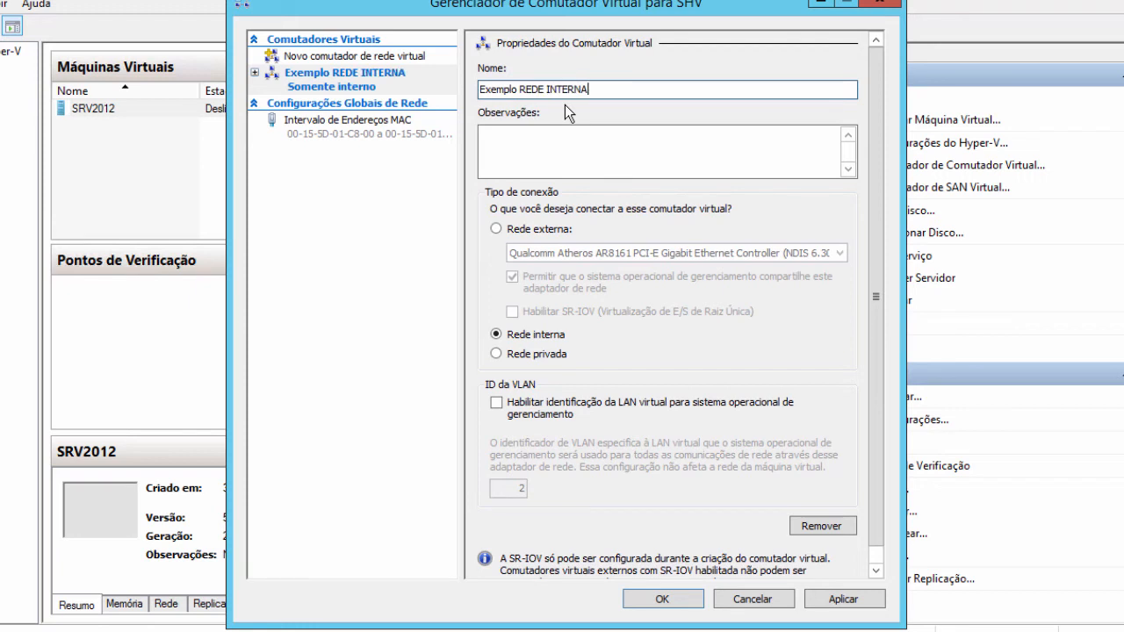
pyautogui.click(605, 404)
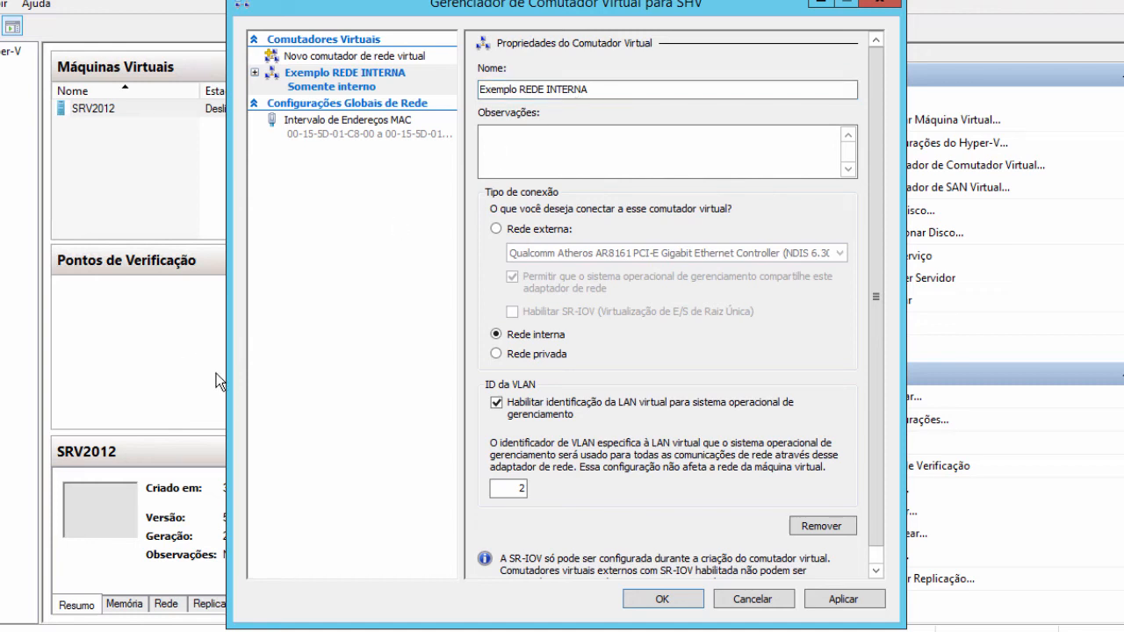
# - Turn off VLAN identification for Exemplo REDE INTERNA and shrink the Conexões de Rede window
pyautogui.click(516, 404)
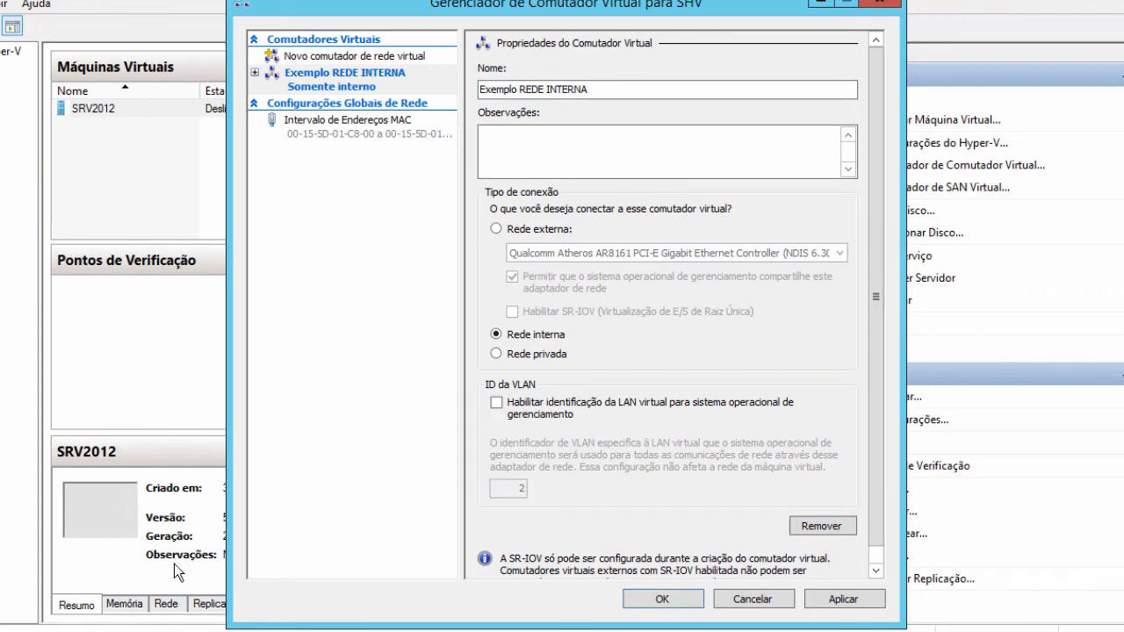
pyautogui.click(256, 590)
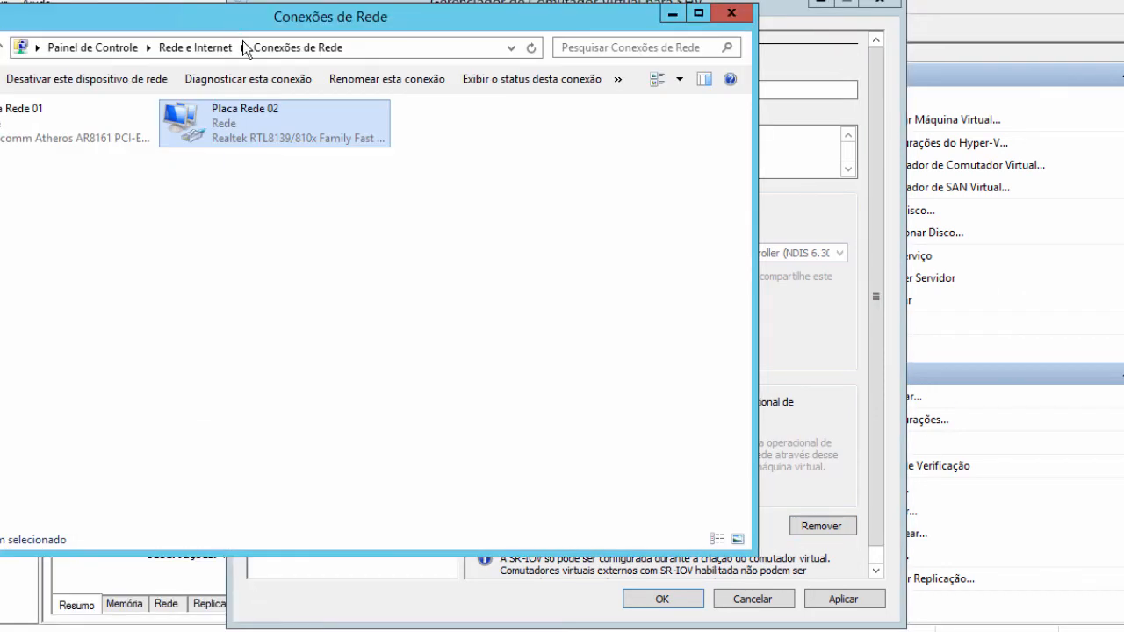
pyautogui.moveTo(287, 21); pyautogui.dragTo(273, 175)
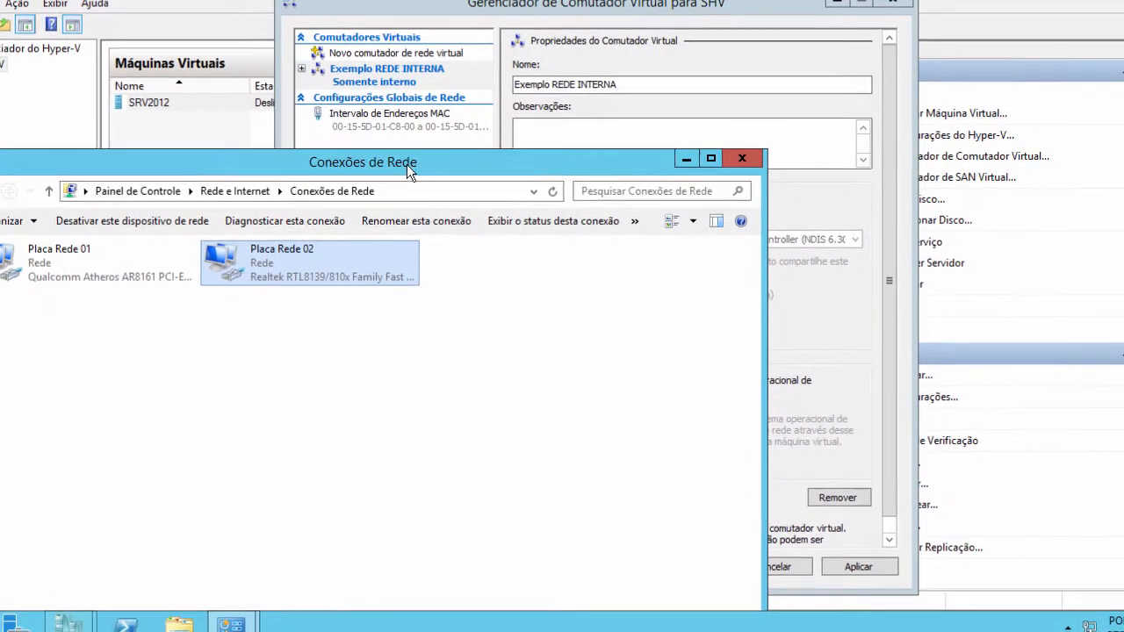
pyautogui.moveTo(419, 103); pyautogui.dragTo(420, 102)
pyautogui.moveTo(772, 248); pyautogui.dragTo(561, 233)
# - Set the switch manager beside Conexões de Rede and apply the switch settings
pyautogui.moveTo(580, 8); pyautogui.dragTo(763, 11)
pyautogui.click(413, 91)
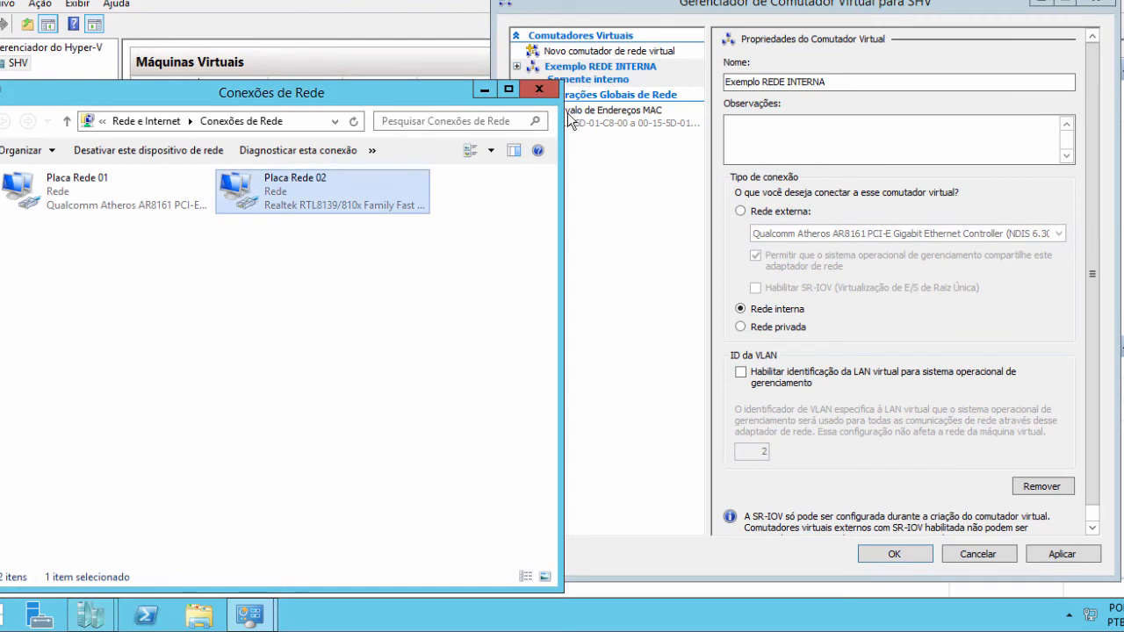
pyautogui.moveTo(523, 118); pyautogui.dragTo(447, 117)
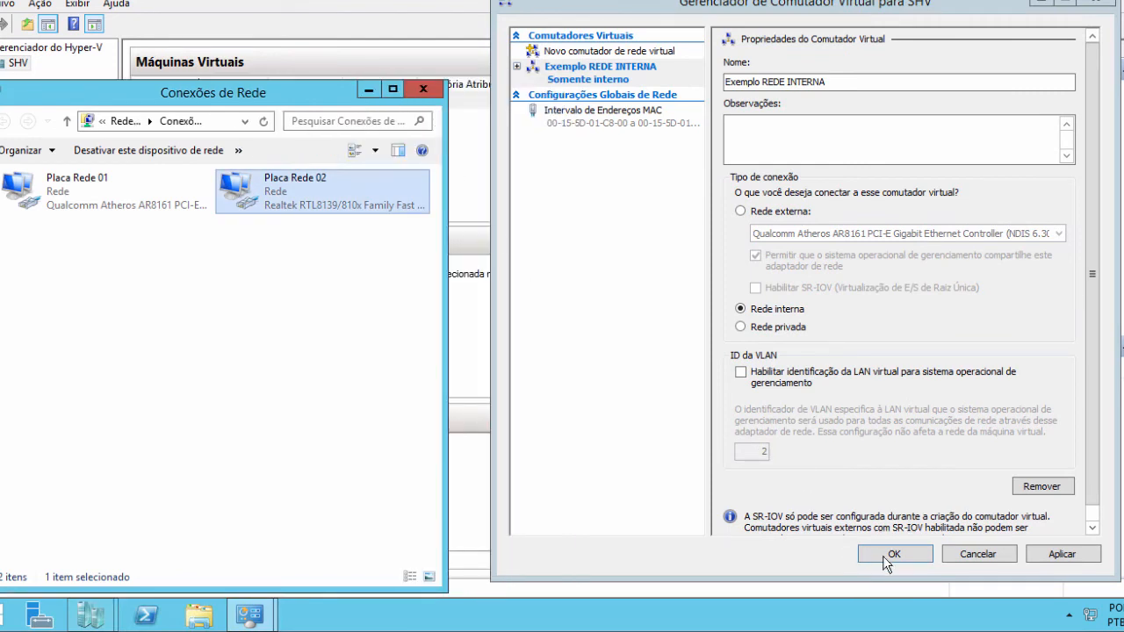
pyautogui.click(1033, 560)
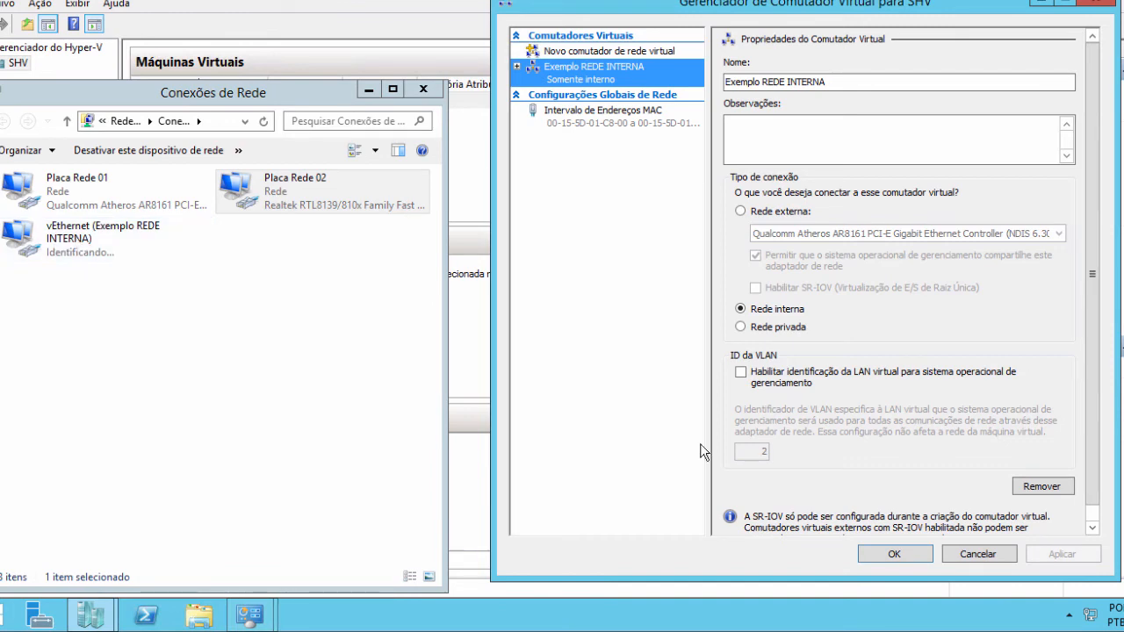
# - Close the switch manager and review the vEthernet, Placa Rede 02 and Placa Rede 01 adapters
pyautogui.click(893, 554)
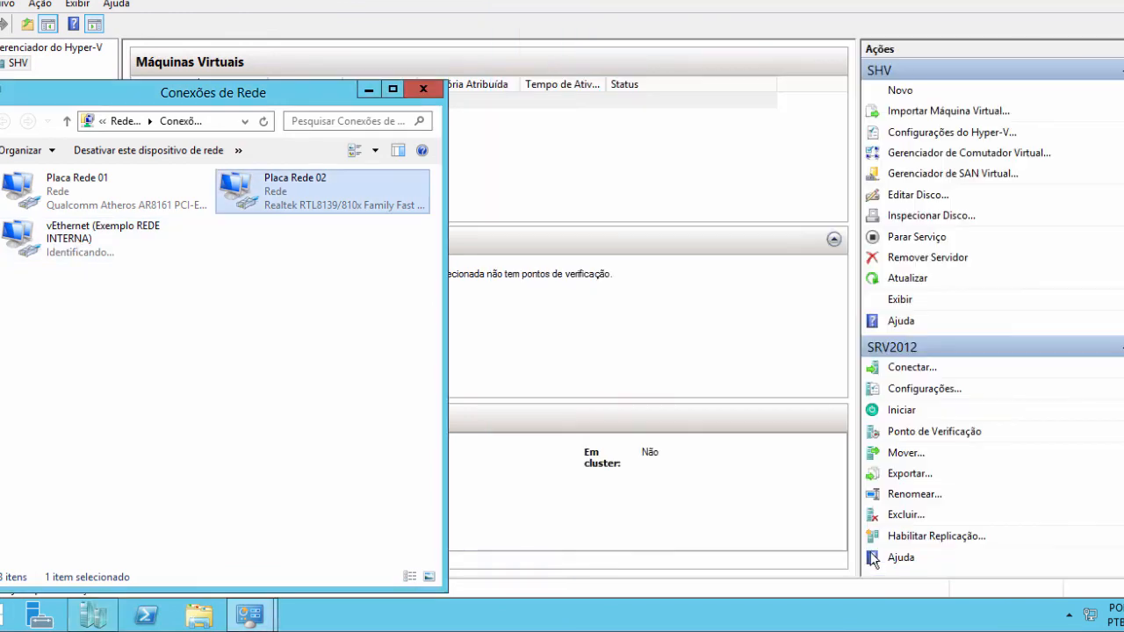
pyautogui.moveTo(229, 99); pyautogui.dragTo(512, 74)
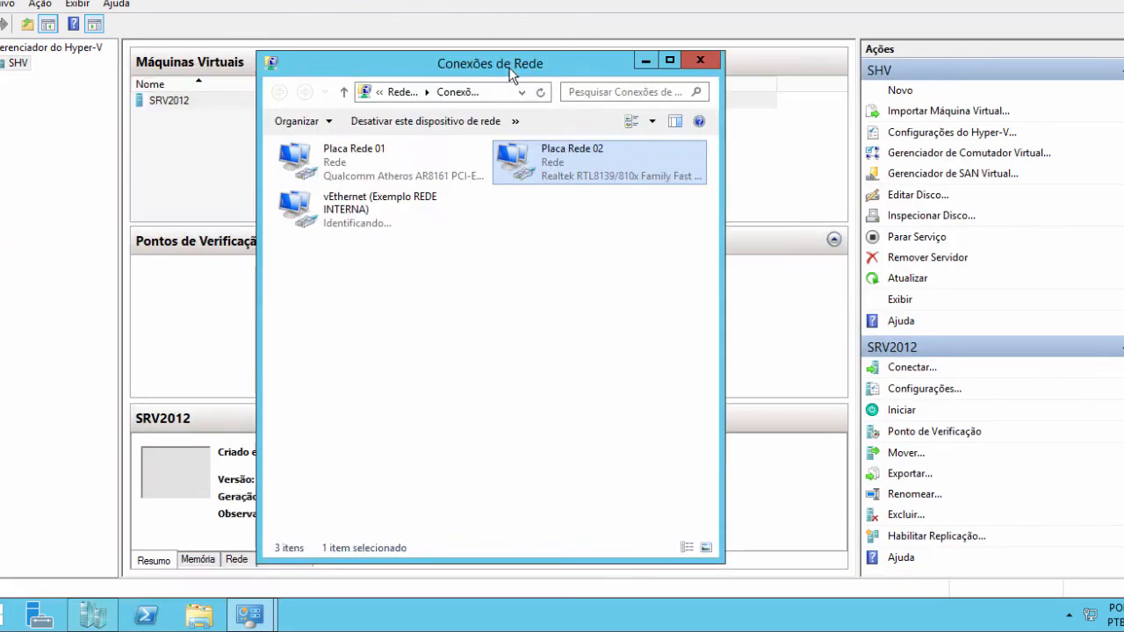
pyautogui.moveTo(724, 237); pyautogui.dragTo(951, 220)
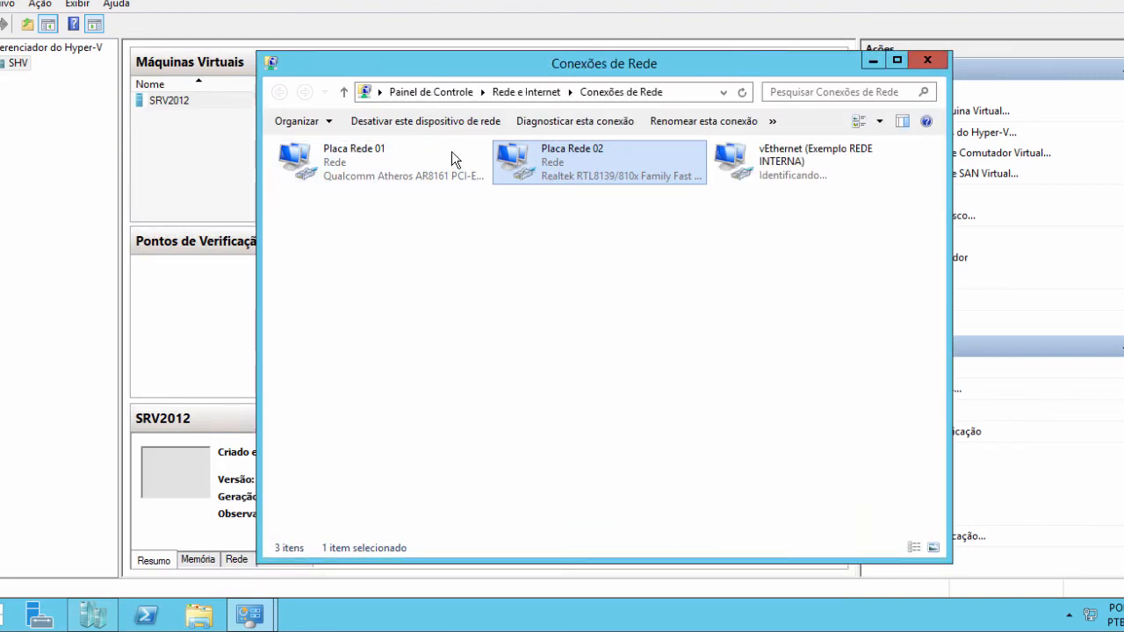
pyautogui.click(790, 167)
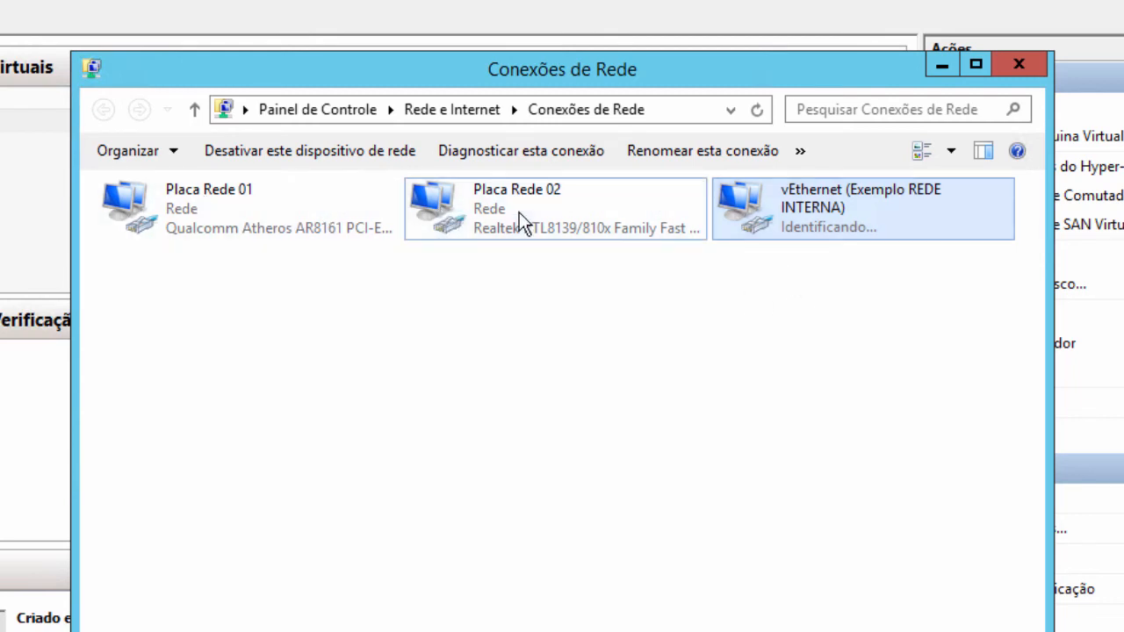
pyautogui.click(486, 212)
pyautogui.click(136, 215)
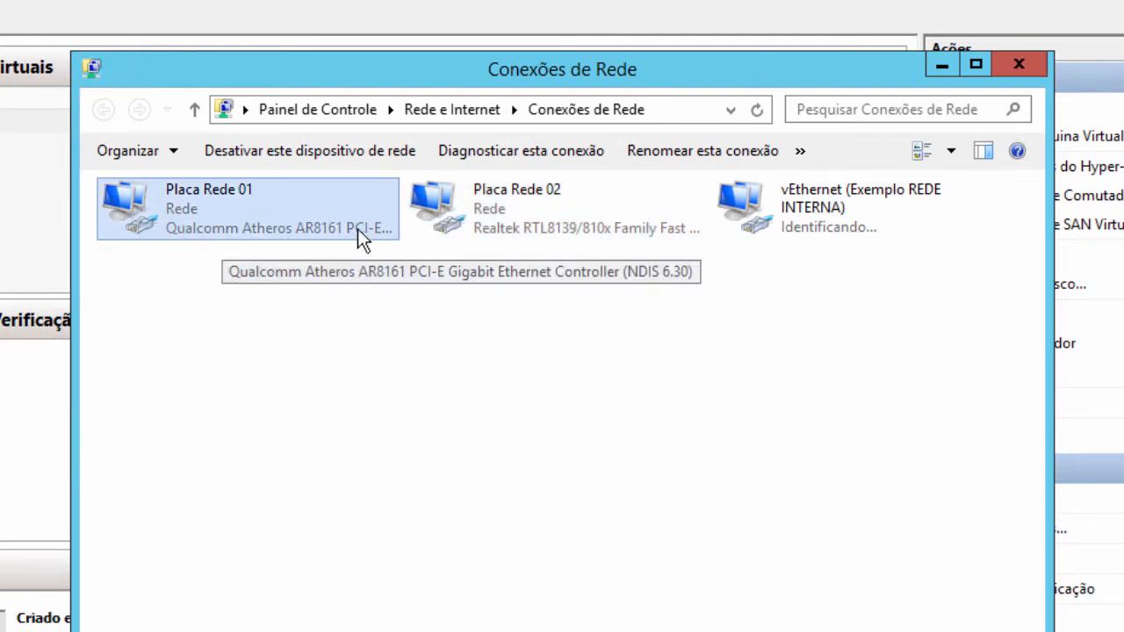
pyautogui.click(770, 218)
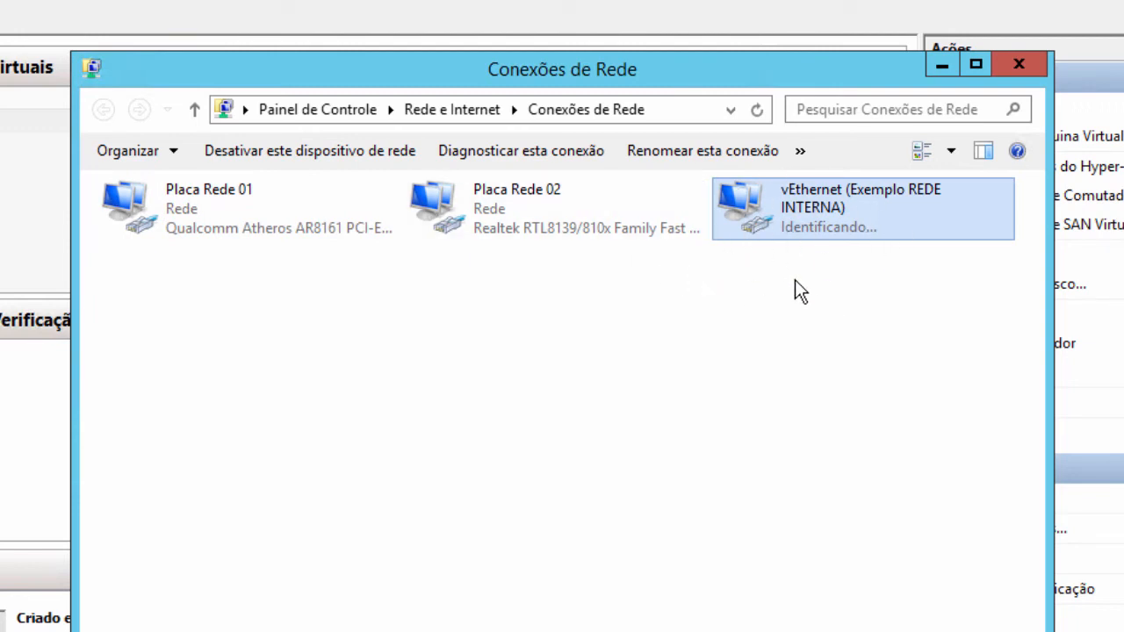
# - Check the vEthernet adapter's properties item list, close it, and minimize Conexões de Rede
pyautogui.rightClick(755, 209)
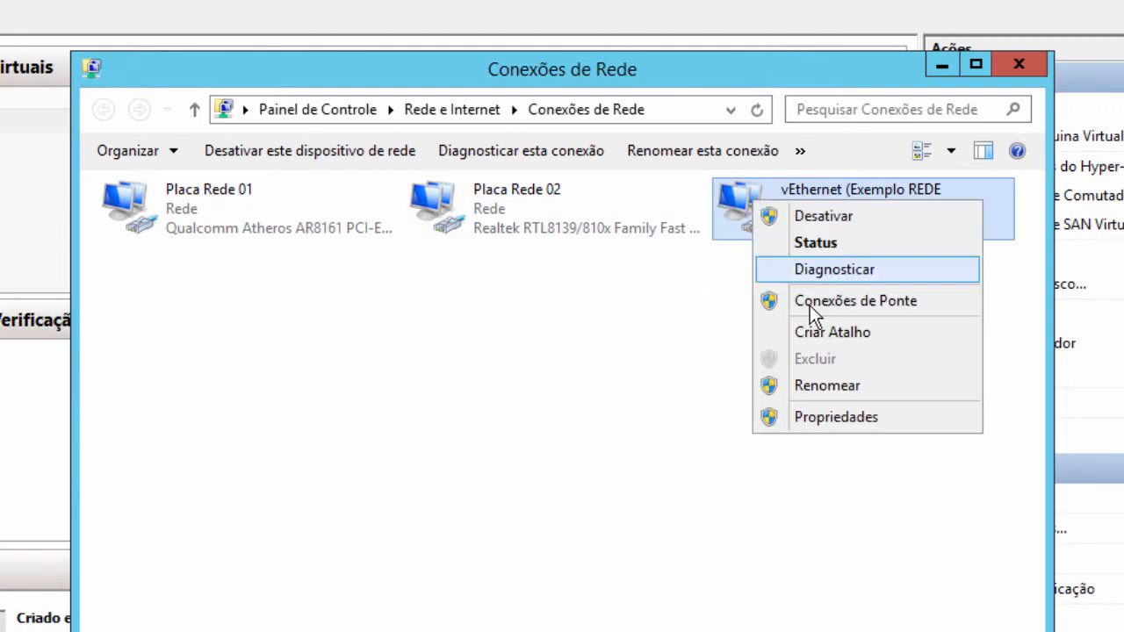
pyautogui.click(832, 418)
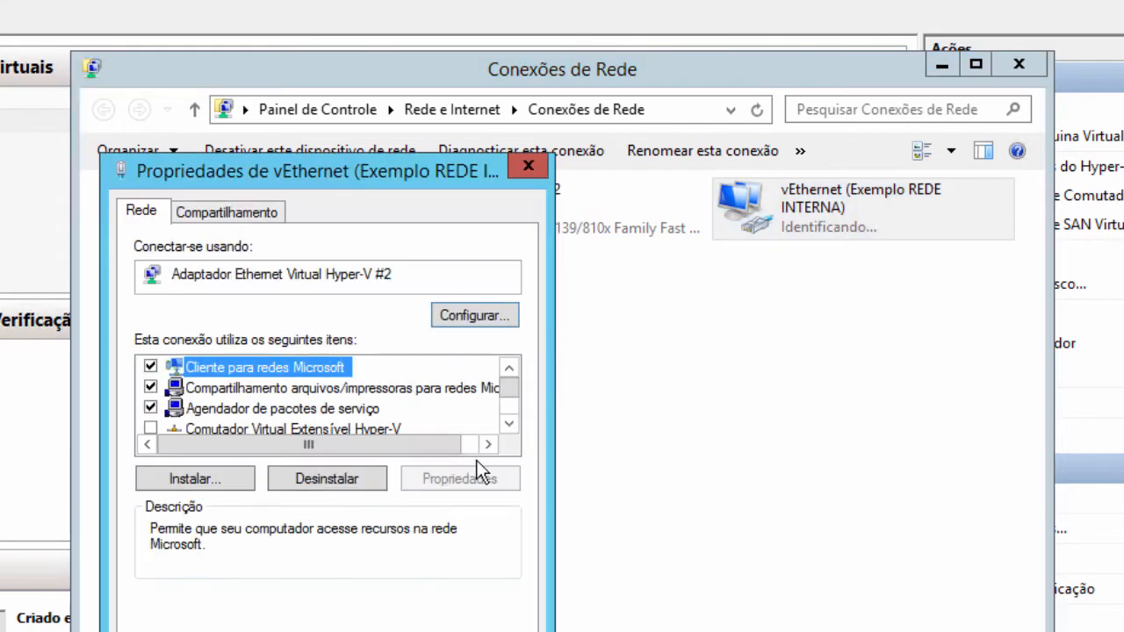
pyautogui.click(509, 424)
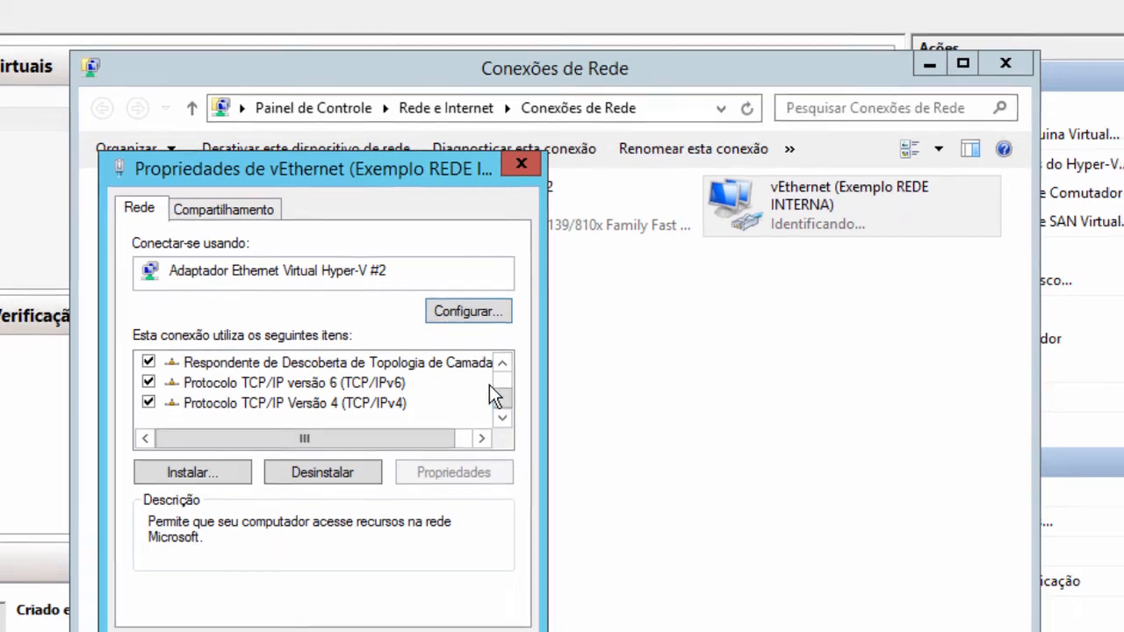
pyautogui.click(442, 593)
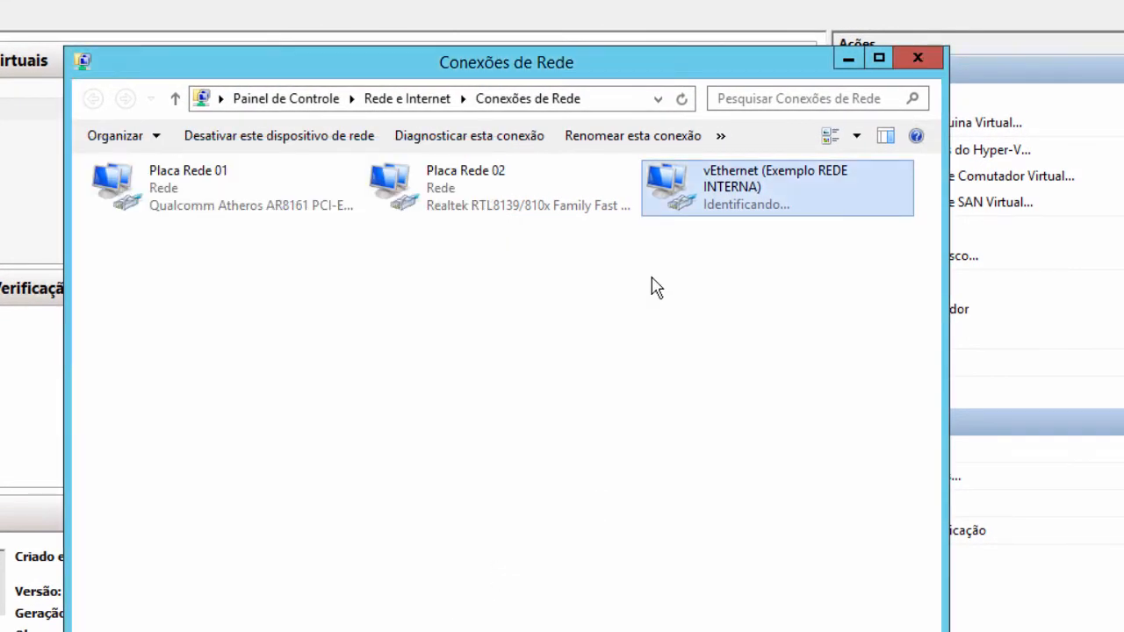
pyautogui.click(855, 58)
# - In SRV2012's Configurações, add an Adaptador de Rede on switch Exemplo REDE INTERNA and save with OK
pyautogui.rightClick(110, 120)
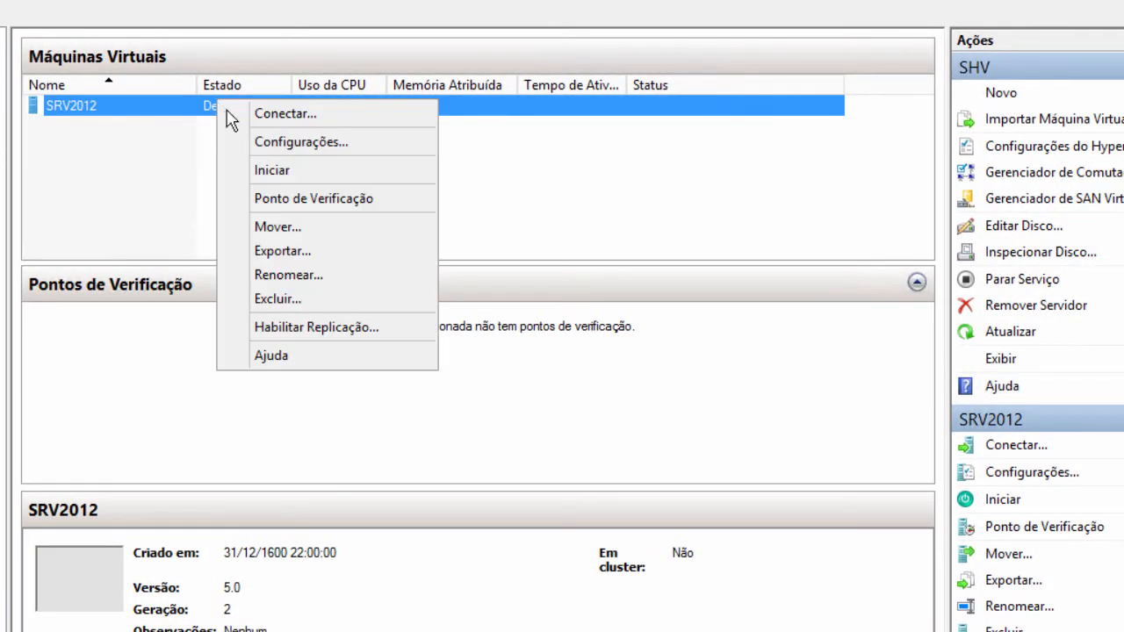
pyautogui.click(283, 149)
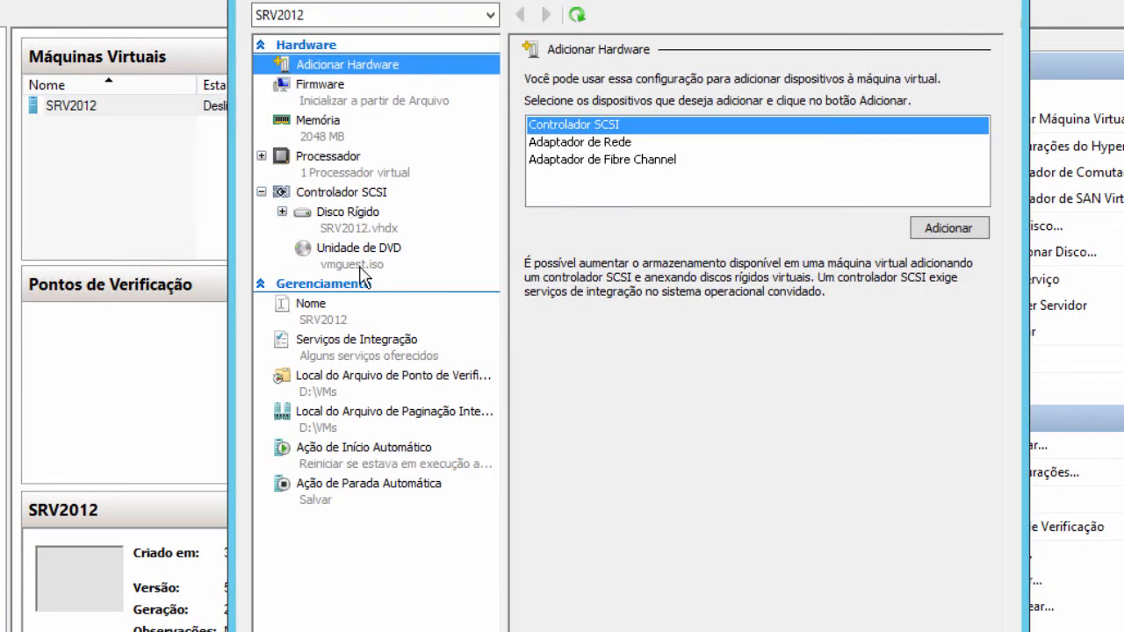
pyautogui.click(583, 143)
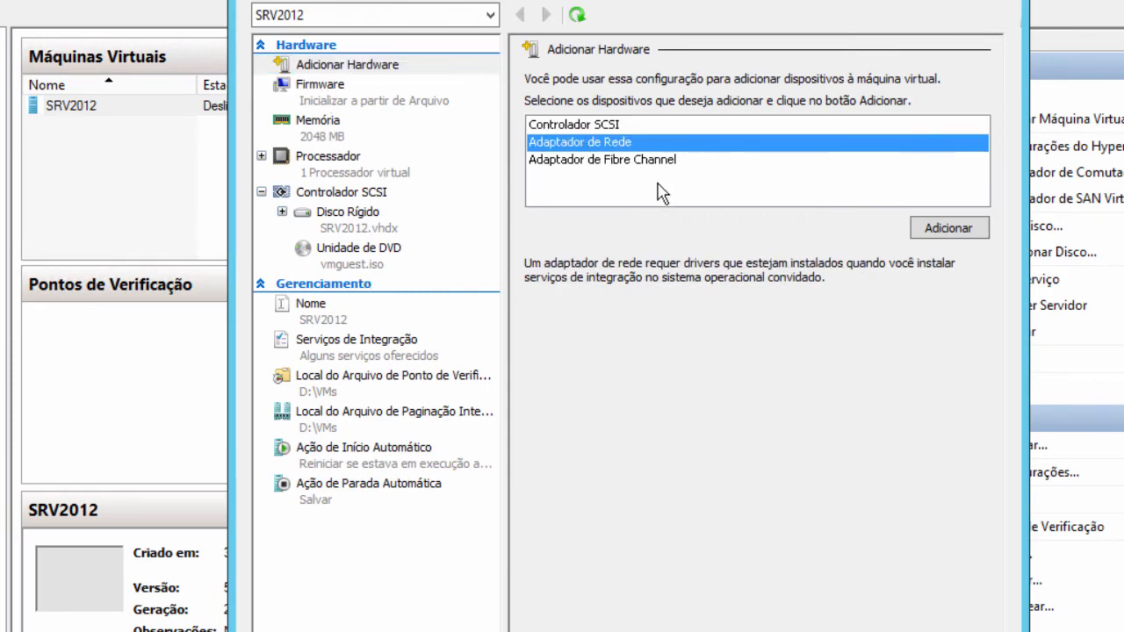
pyautogui.click(940, 226)
pyautogui.click(669, 121)
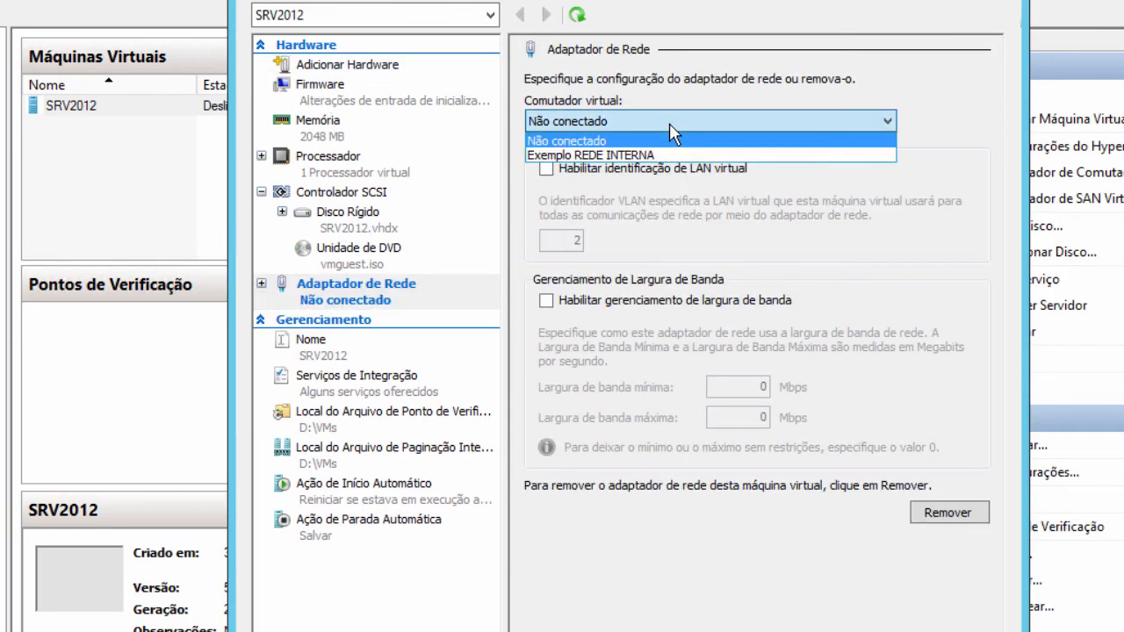
pyautogui.click(614, 154)
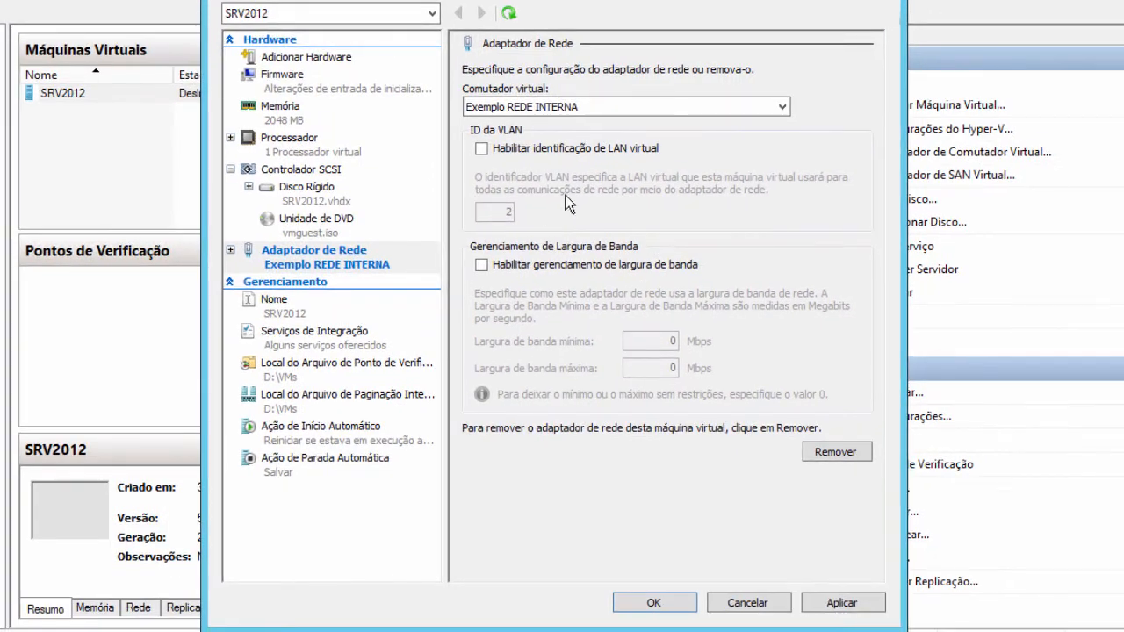
pyautogui.click(657, 605)
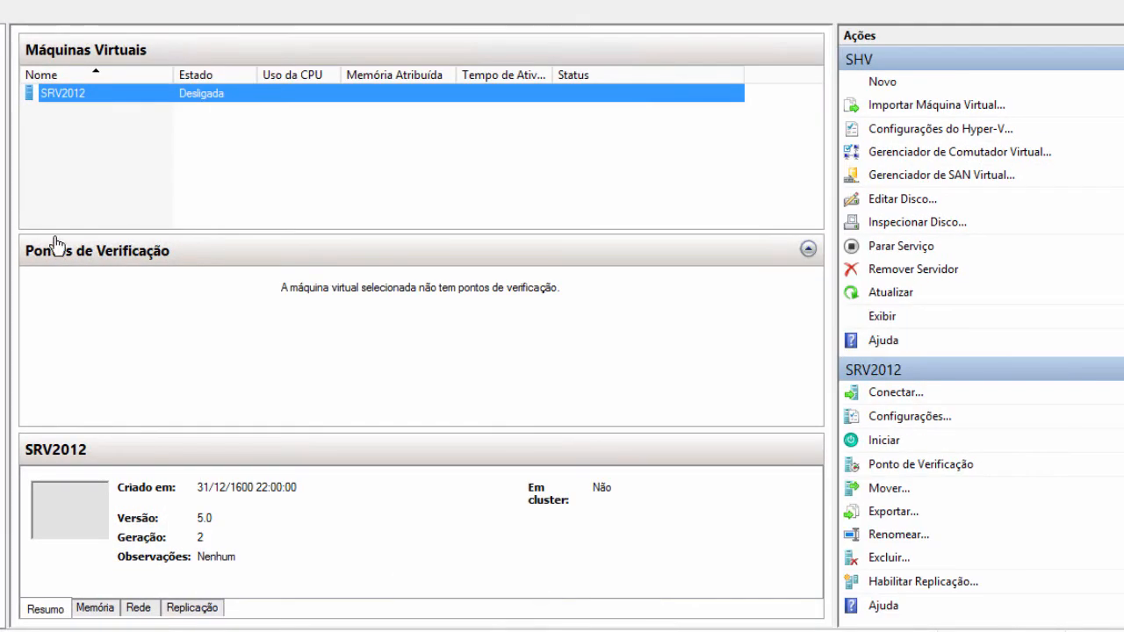
# - Open a connection window to SRV2012, start the VM, and resize the window
pyautogui.rightClick(111, 93)
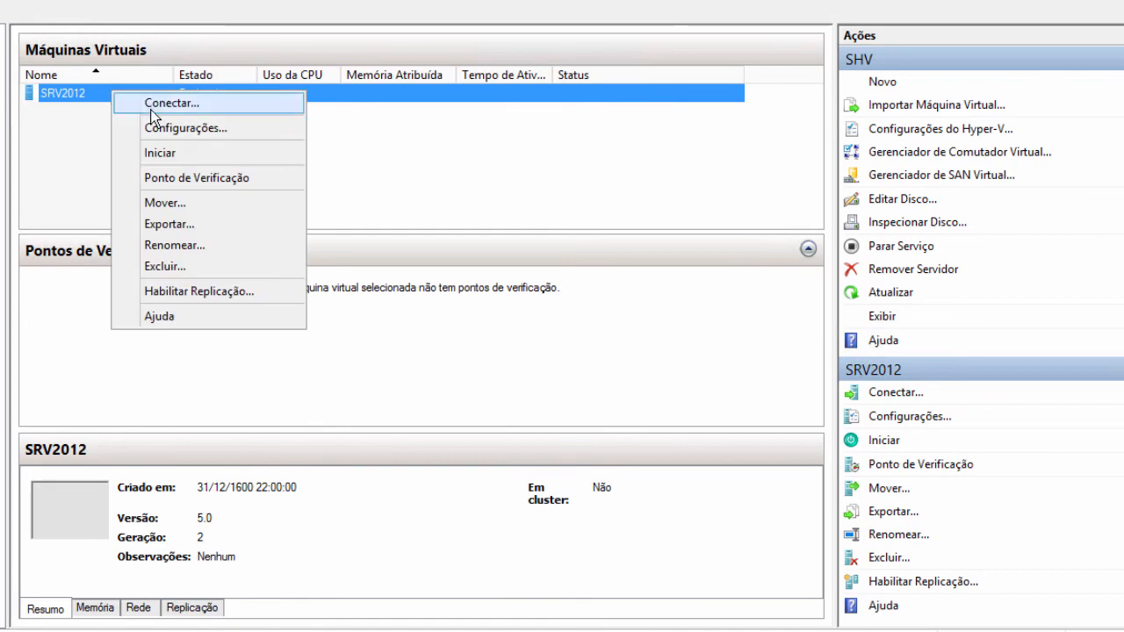
pyautogui.click(153, 105)
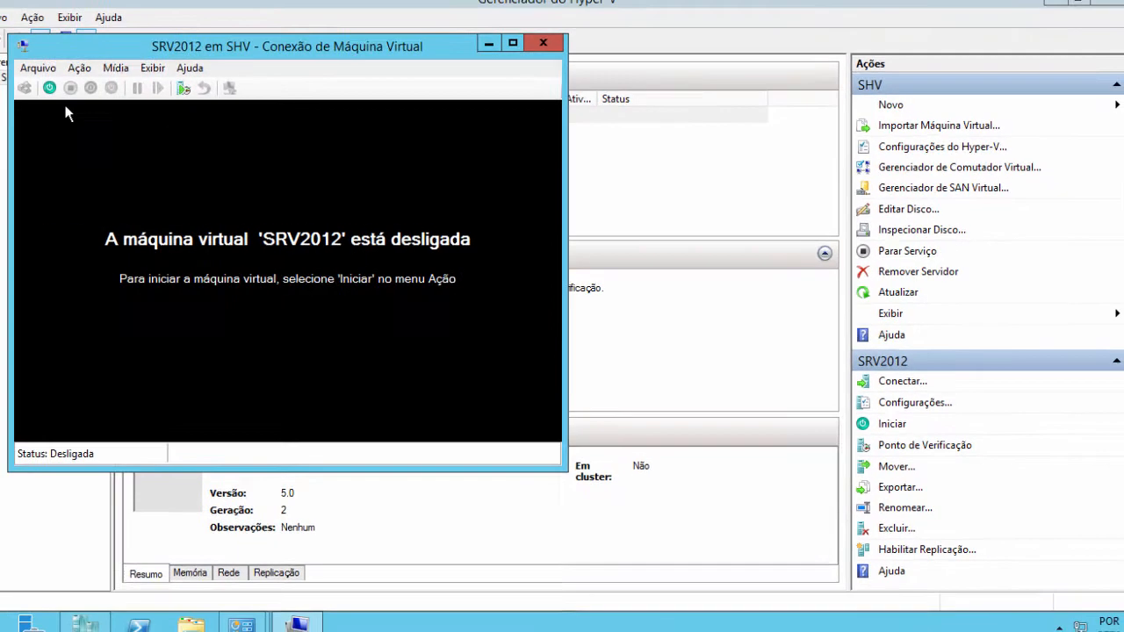
pyautogui.click(48, 85)
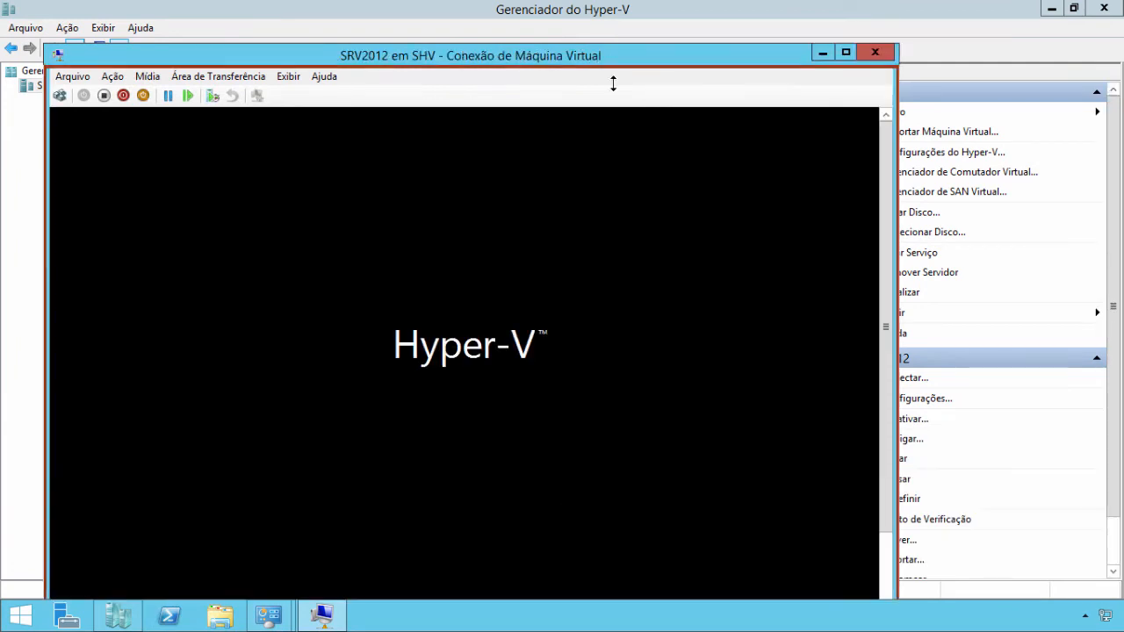
pyautogui.moveTo(585, 209); pyautogui.dragTo(593, 45)
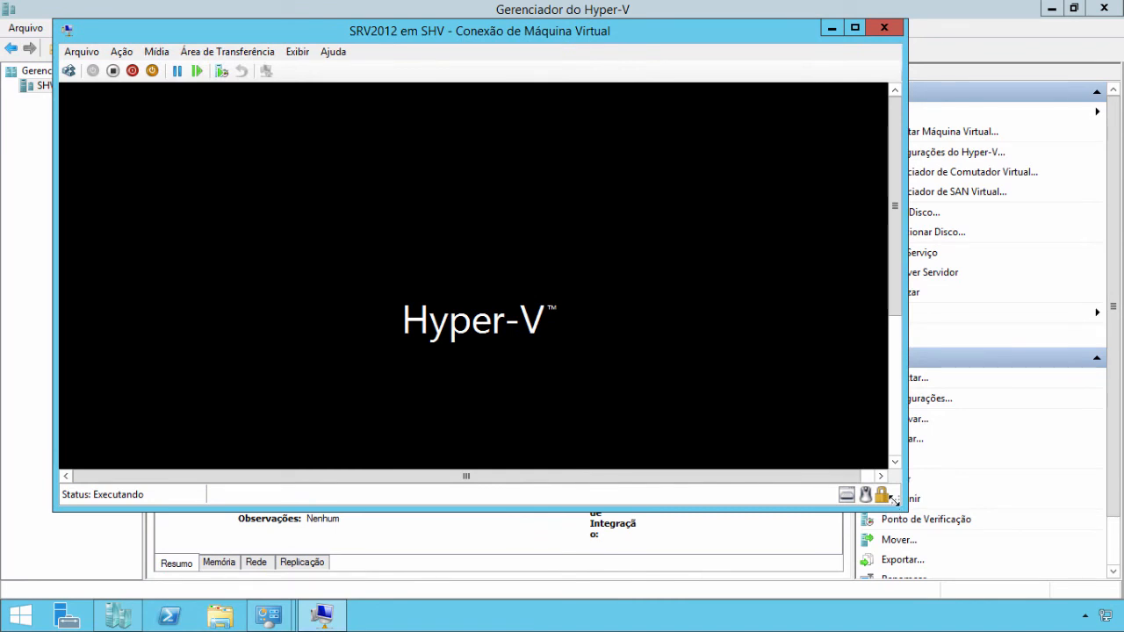
pyautogui.moveTo(896, 502); pyautogui.dragTo(739, 509)
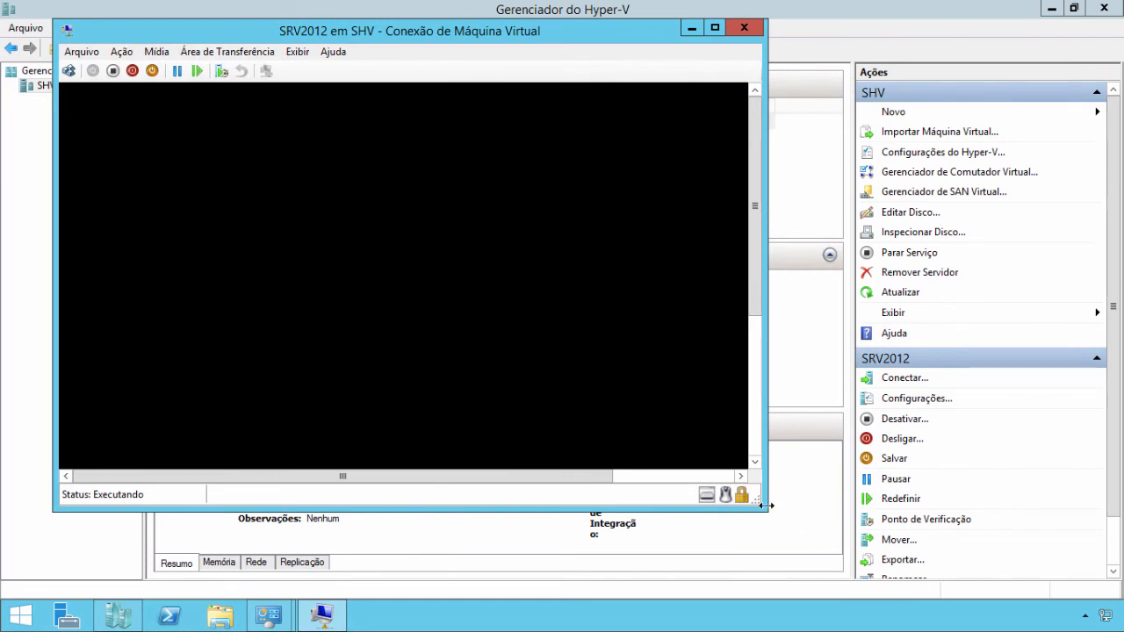
pyautogui.moveTo(764, 505); pyautogui.dragTo(792, 540)
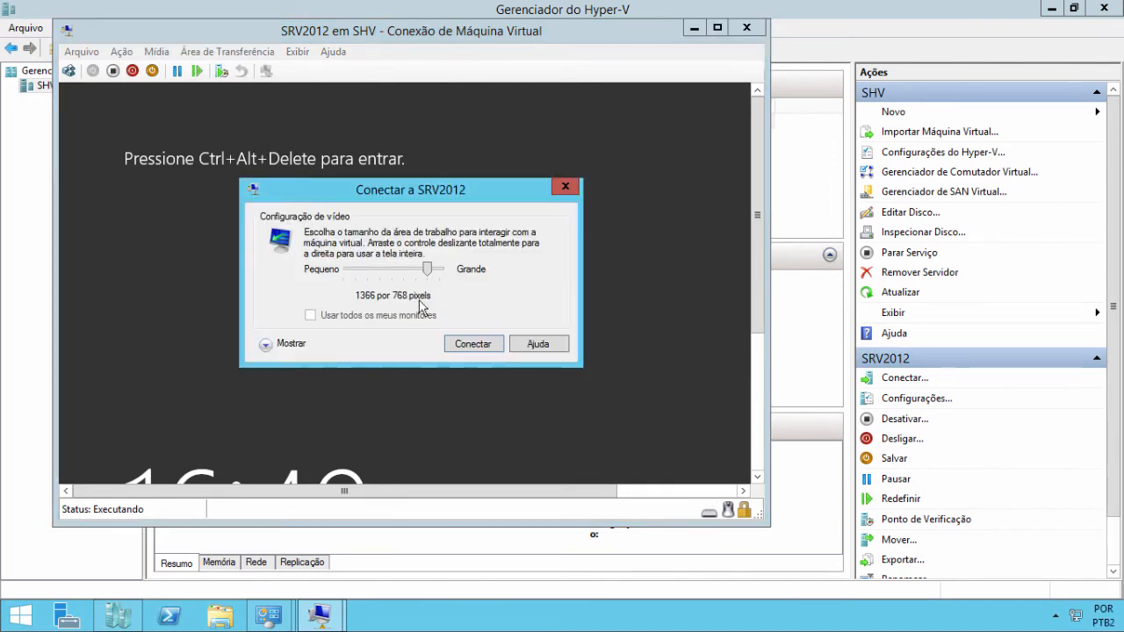
# - Connect at the chosen display size and sign in with the administrator password
pyautogui.click(491, 344)
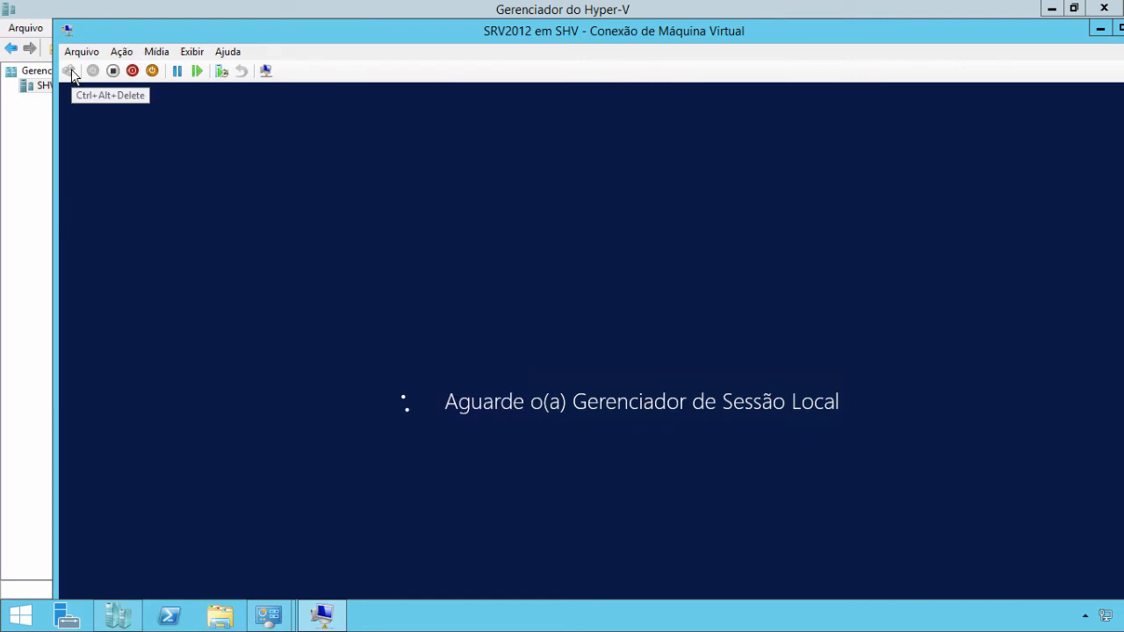
pyautogui.click(71, 72)
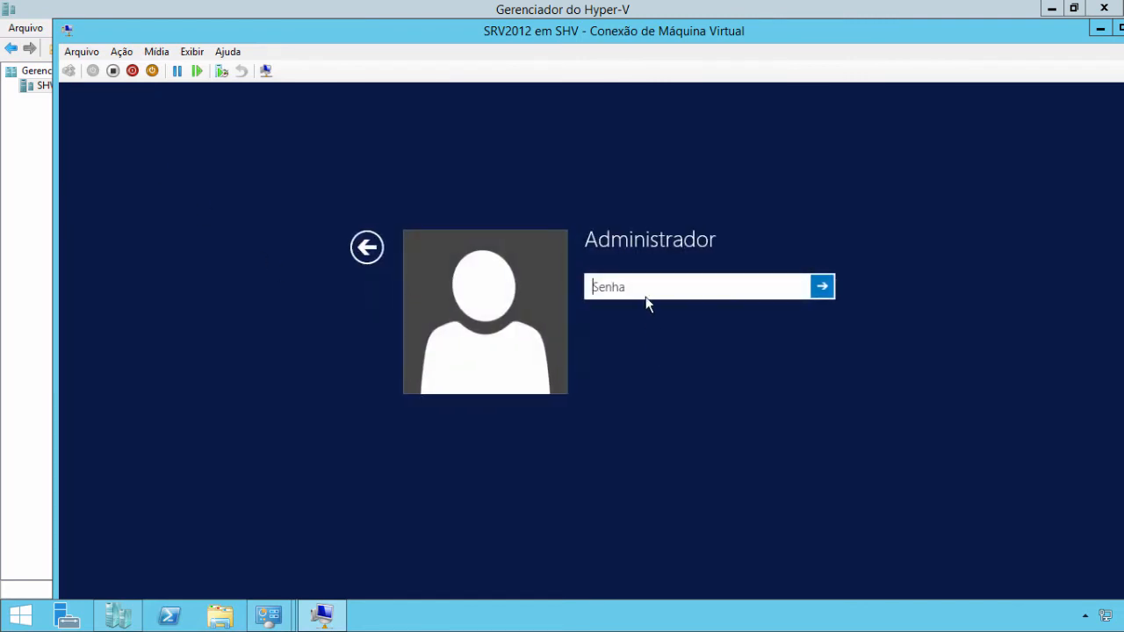
pyautogui.write('•••')
pyautogui.press('Return')
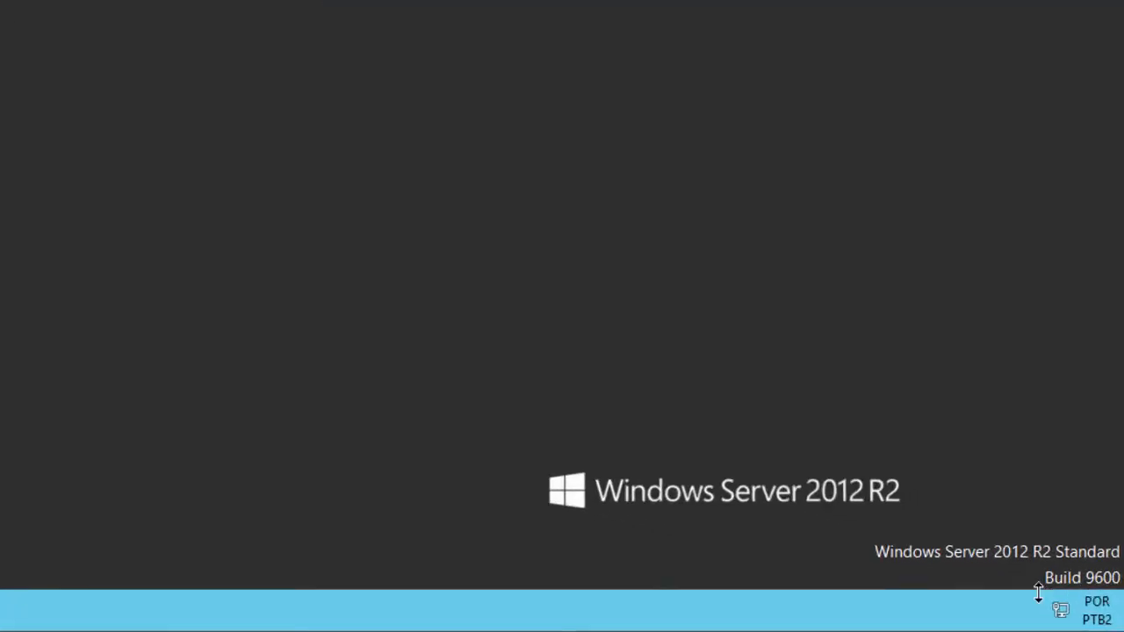
# - Open the guest's Central de Rede e Compartilhamento and its adapter list showing Ethernet 6
pyautogui.rightClick(1060, 610)
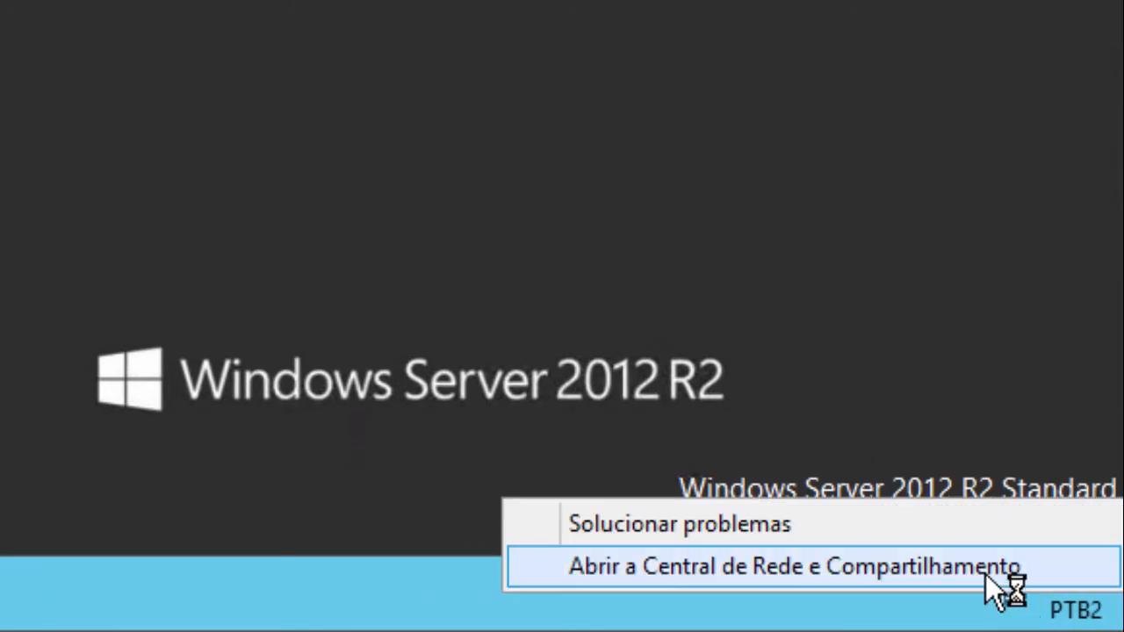
pyautogui.click(985, 569)
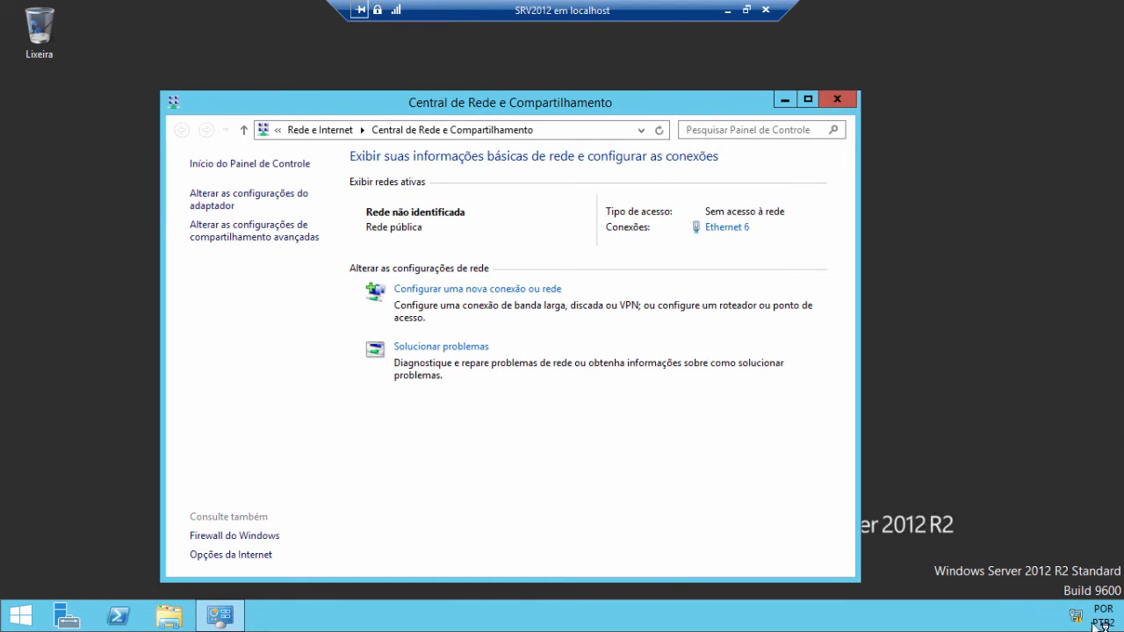
pyautogui.click(222, 209)
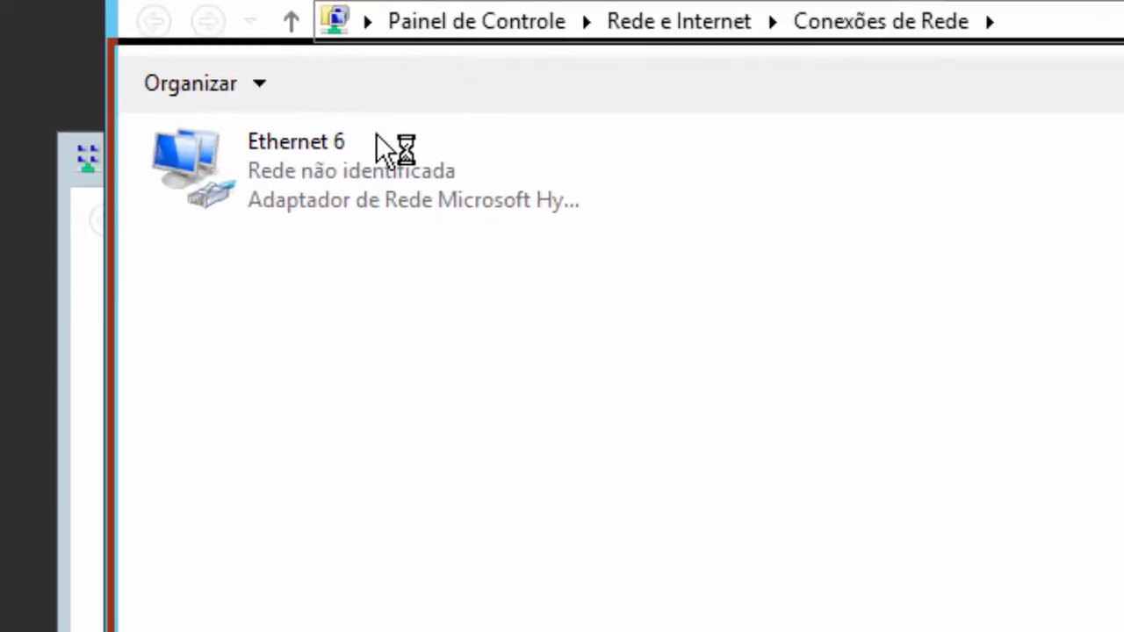
pyautogui.moveTo(376, 133); pyautogui.dragTo(497, 109)
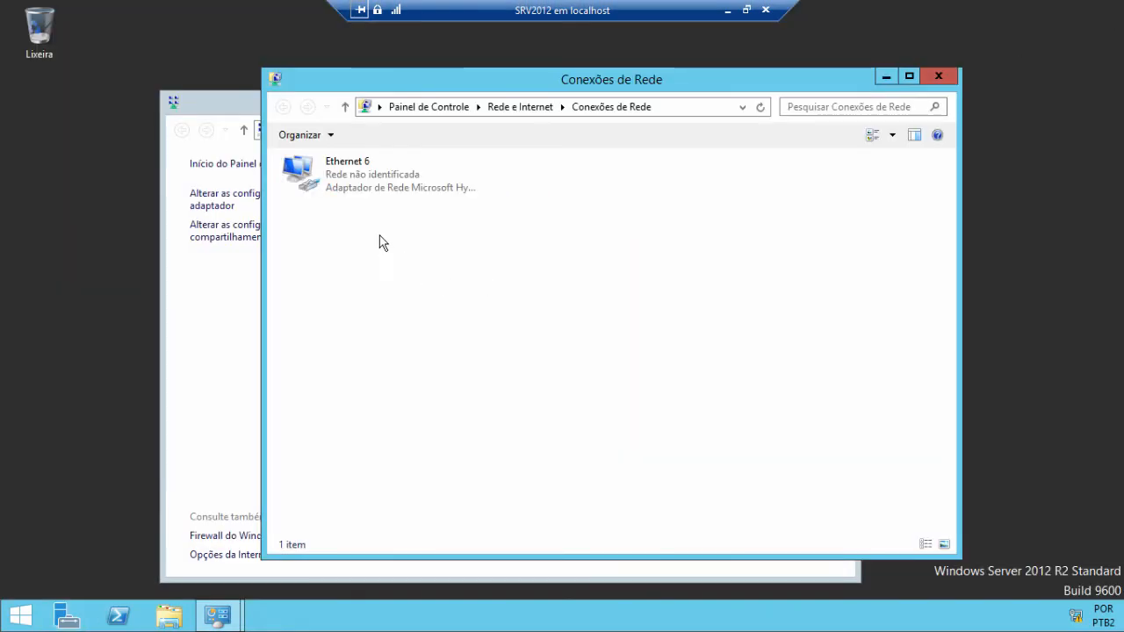
# - Open Ethernet 6's TCP/IPv4 settings and choose Usar o seguinte endereço IP
pyautogui.rightClick(353, 181)
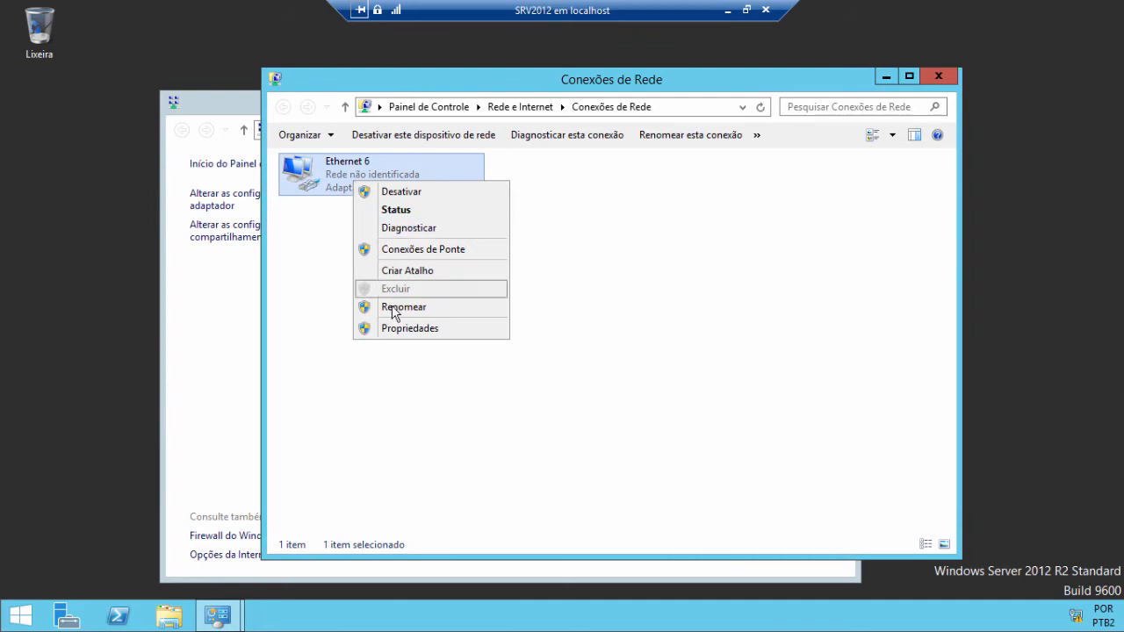
pyautogui.click(407, 331)
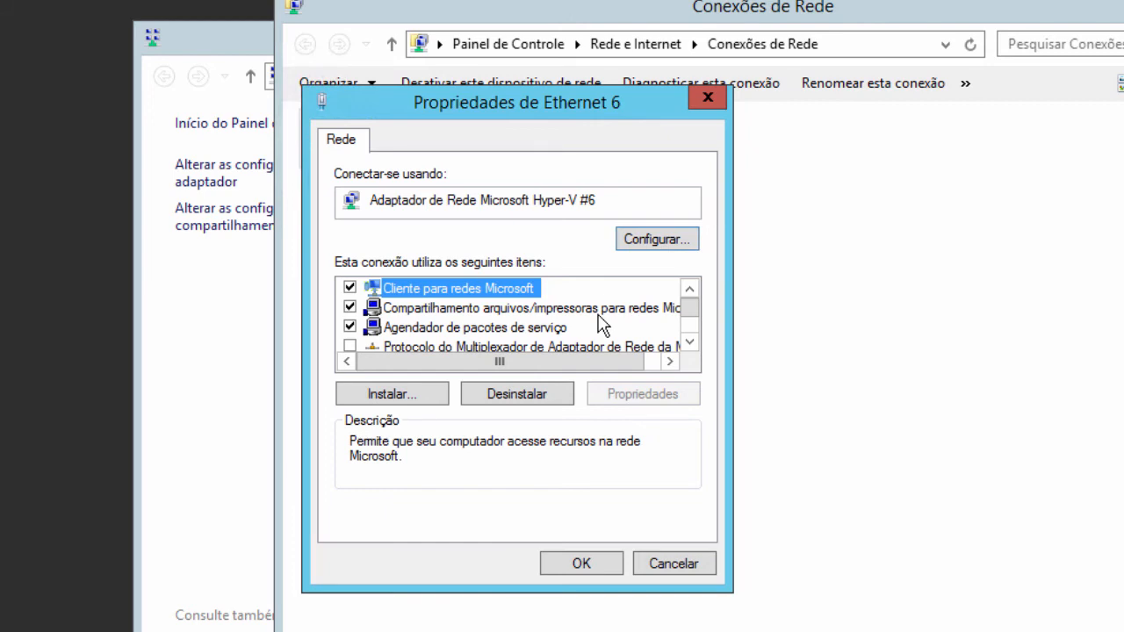
pyautogui.click(690, 341)
pyautogui.doubleClick(565, 327)
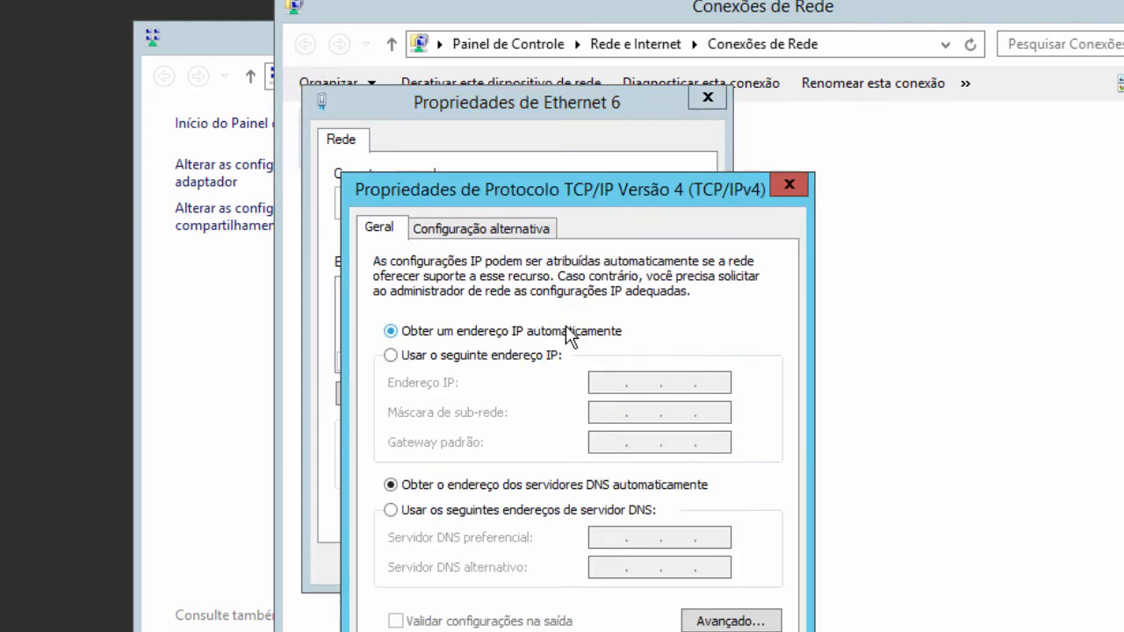
pyautogui.click(513, 355)
# - Enter IP address 10.0.0.100 with subnet mask 255.0.0.0
pyautogui.click(595, 384)
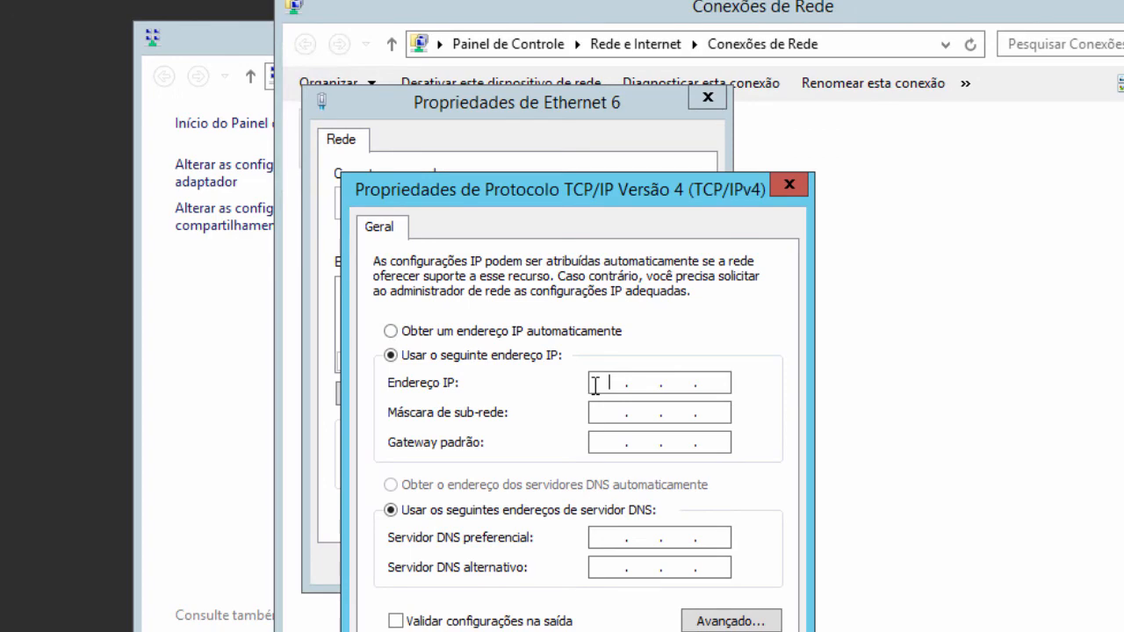
pyautogui.write('10.0')
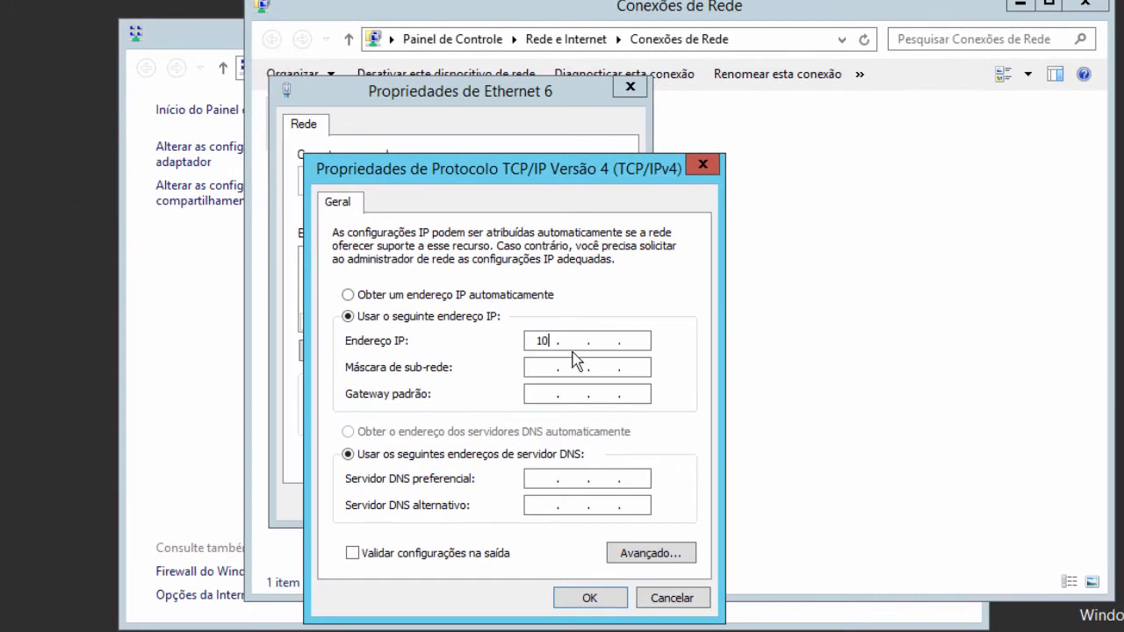
pyautogui.click(589, 344)
pyautogui.write('010')
pyautogui.doubleClick(552, 339)
pyautogui.write('10.0.0.100')
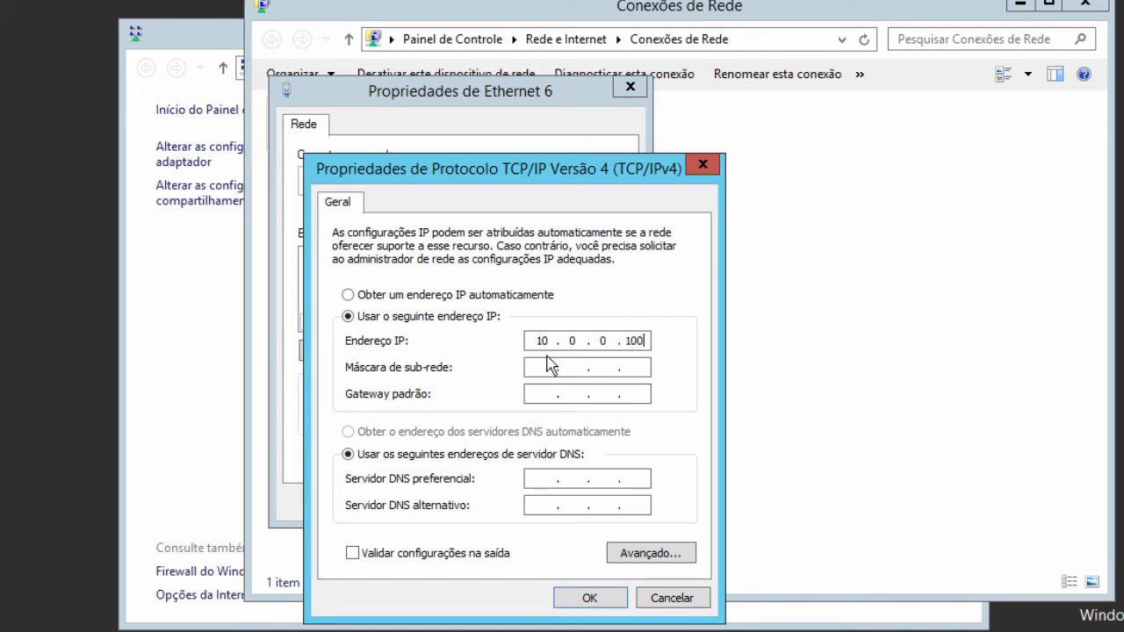
pyautogui.click(552, 367)
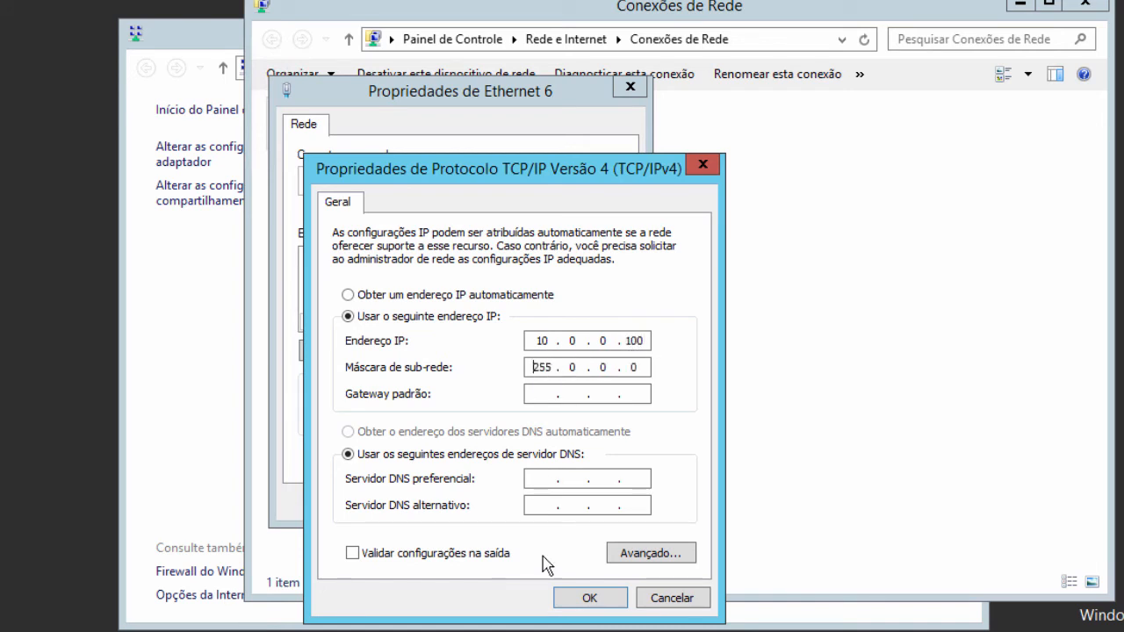
# - Confirm both dialogs with OK and close the guest's network windows
pyautogui.click(601, 589)
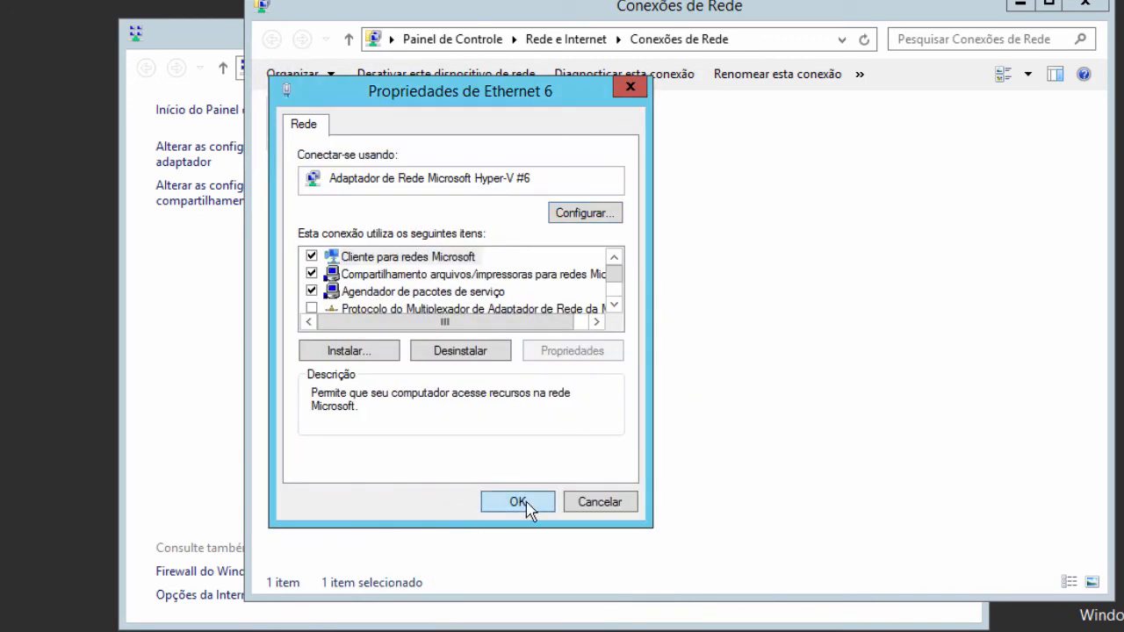
pyautogui.click(526, 503)
pyautogui.click(1104, 5)
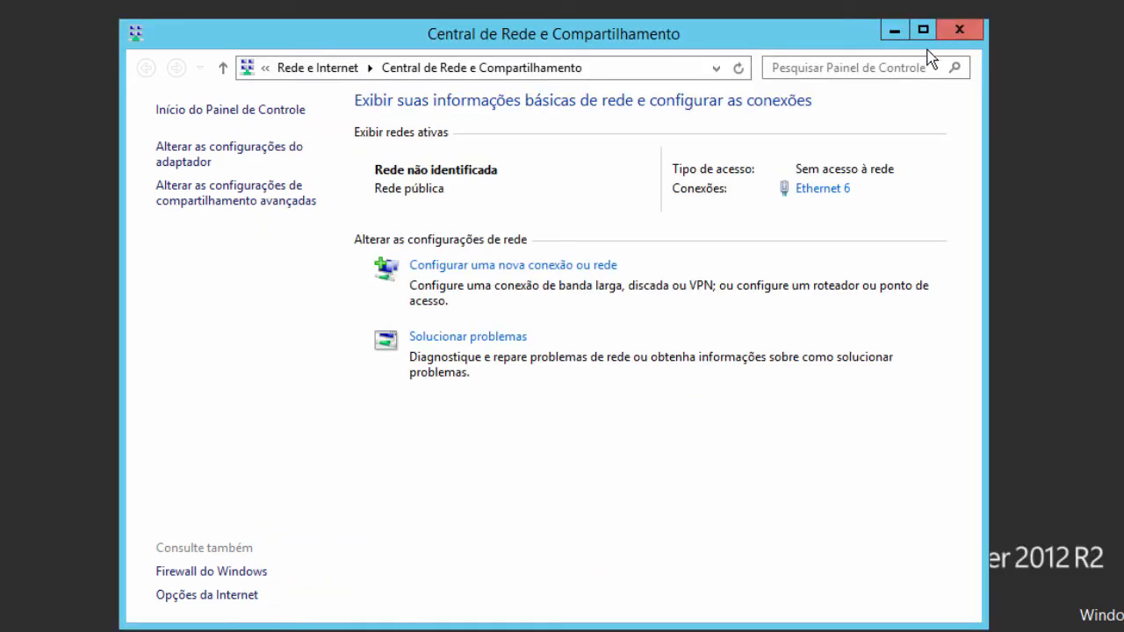
pyautogui.click(956, 32)
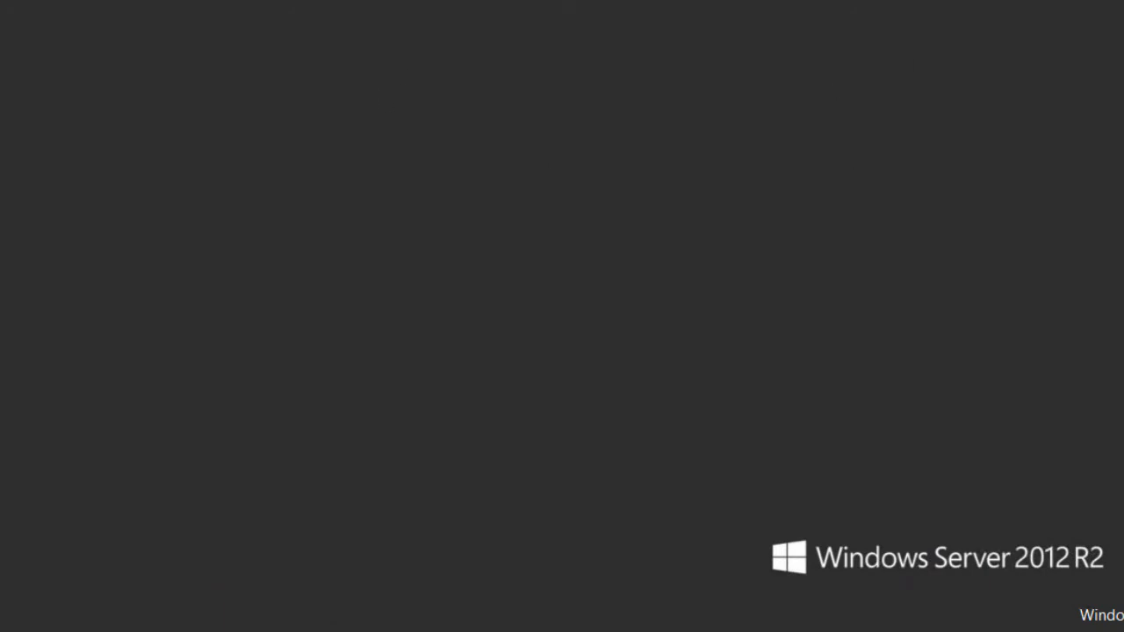
# - Return to the host and open the vEthernet (Exemplo REDE INTERNA) adapter's properties
pyautogui.moveTo(617, 5); pyautogui.dragTo(885, 30)
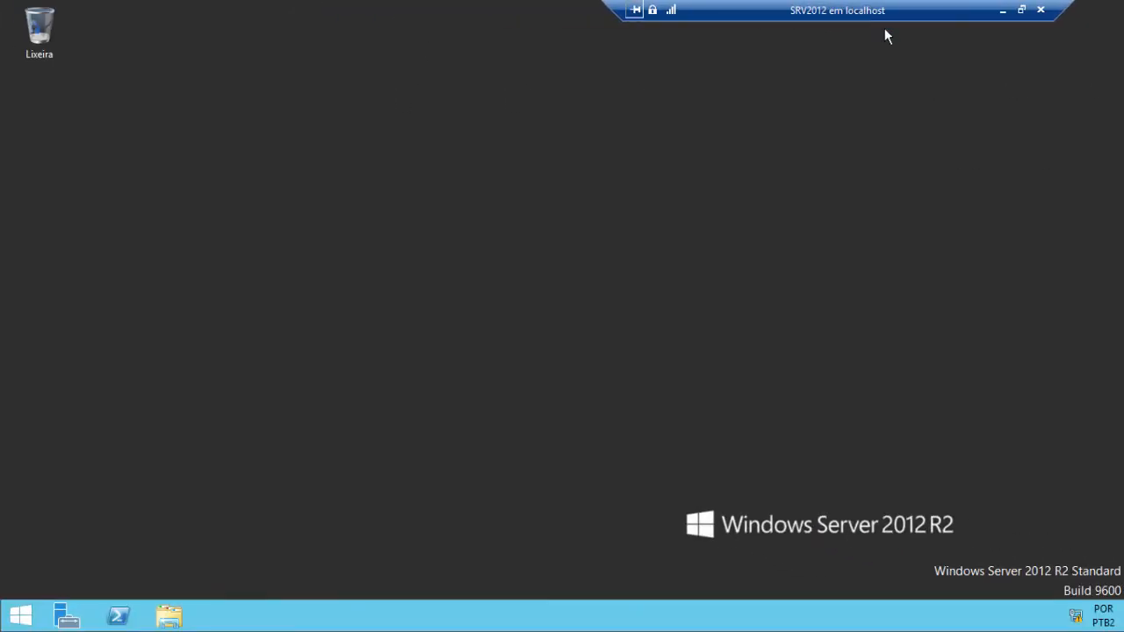
pyautogui.click(1001, 11)
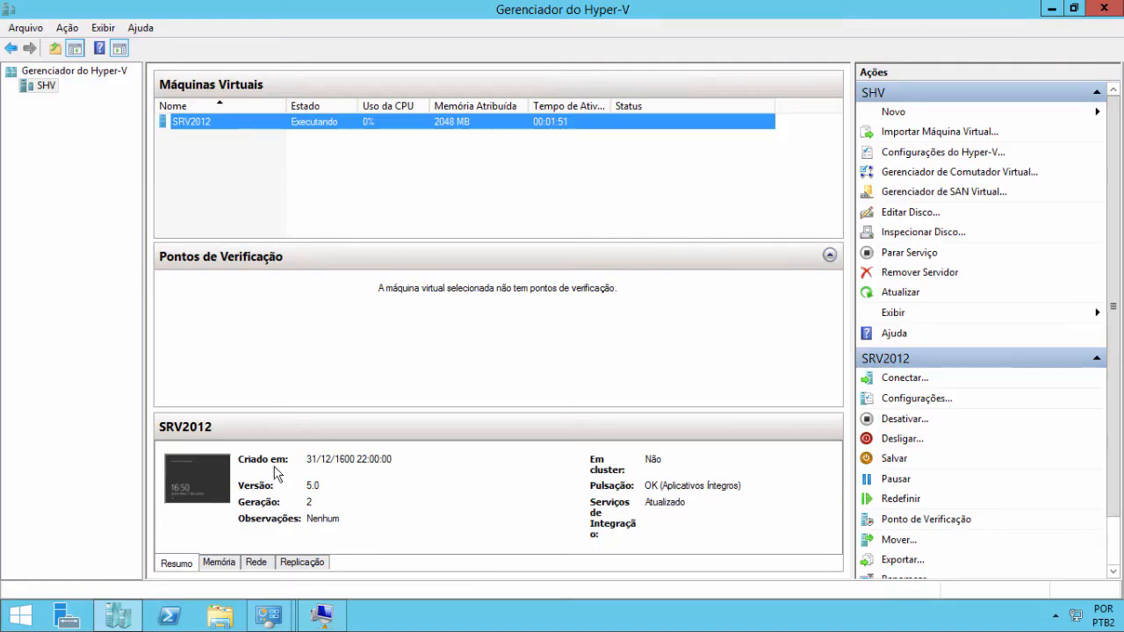
pyautogui.moveTo(279, 619)
pyautogui.click(356, 527)
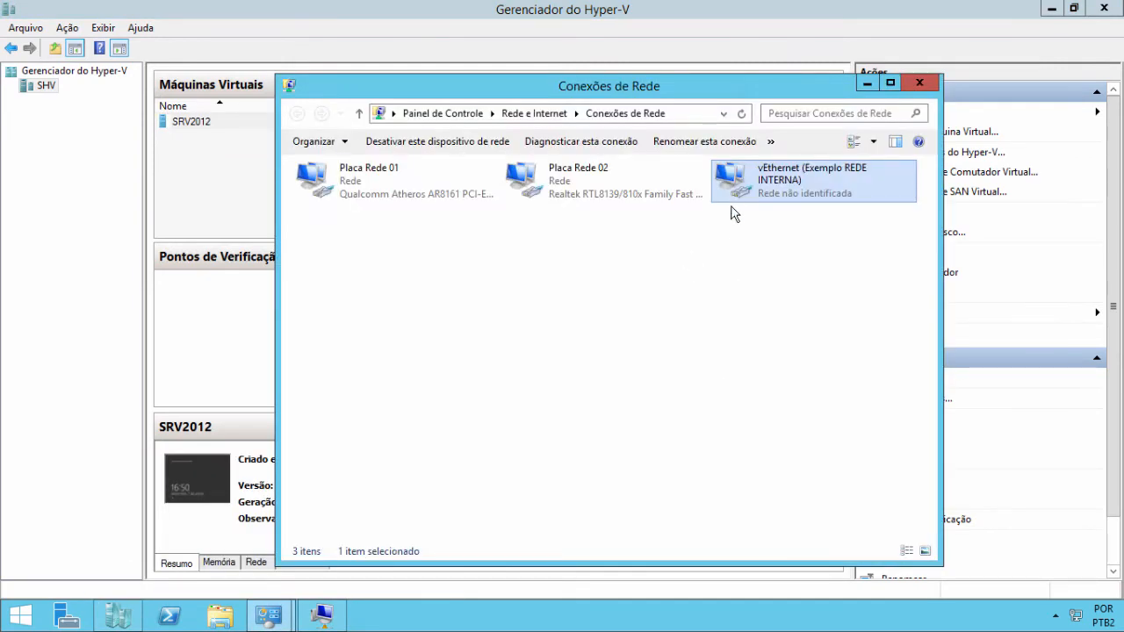
pyautogui.rightClick(777, 182)
pyautogui.click(817, 331)
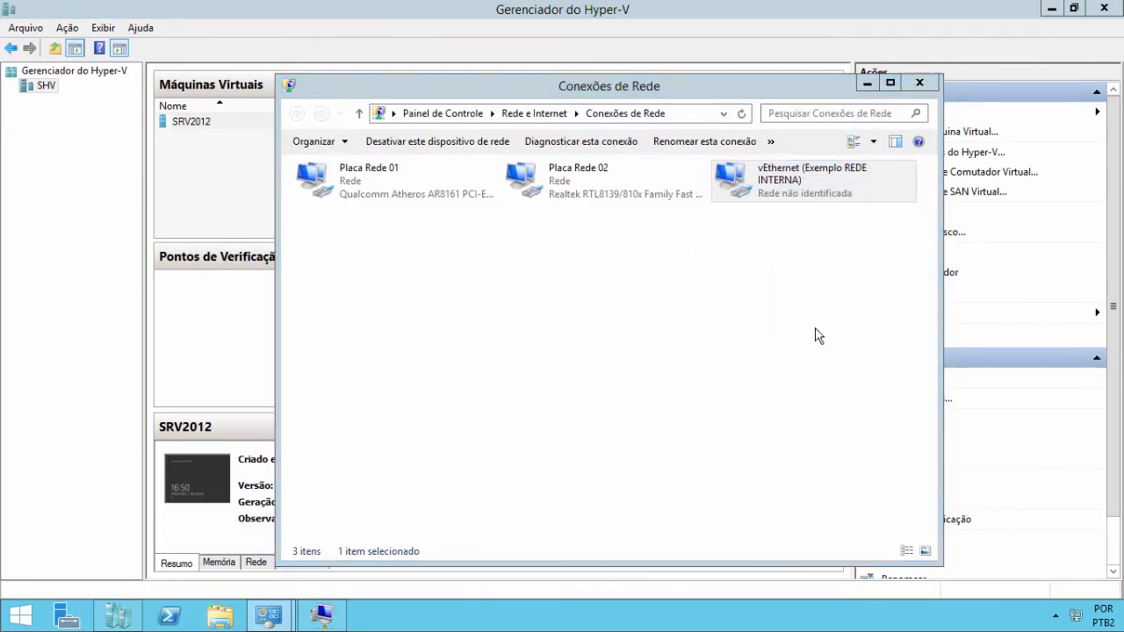
# - Give the vEthernet adapter static IPv4 10.0.0.200, mask 255.0.0.0, and confirm both dialogs
pyautogui.click(574, 327)
pyautogui.click(573, 327)
pyautogui.click(574, 327)
pyautogui.click(573, 326)
pyautogui.click(573, 326)
pyautogui.click(573, 327)
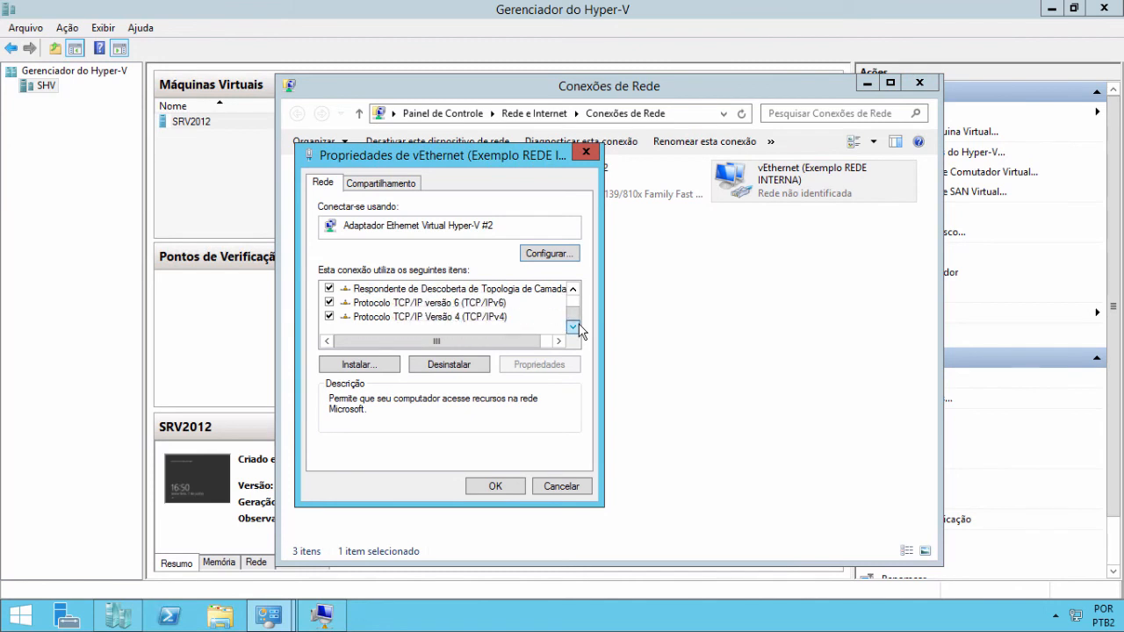
pyautogui.doubleClick(488, 319)
pyautogui.click(442, 336)
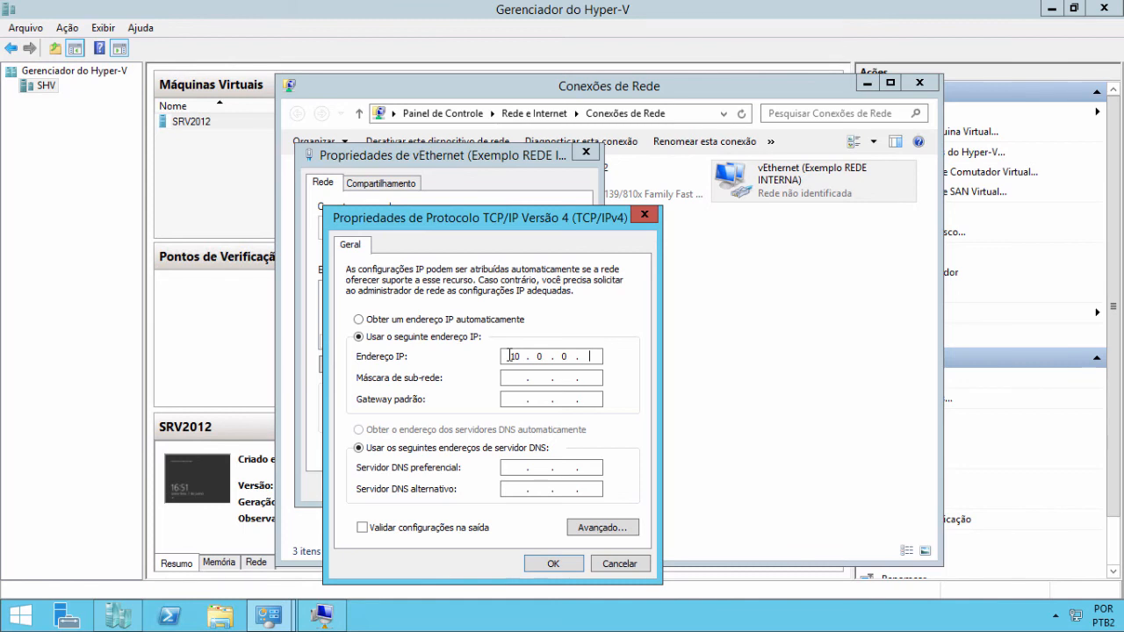
pyautogui.write('200')
pyautogui.click(516, 377)
pyautogui.click(566, 564)
pyautogui.click(574, 329)
pyautogui.scroll(-2, 576, 332)
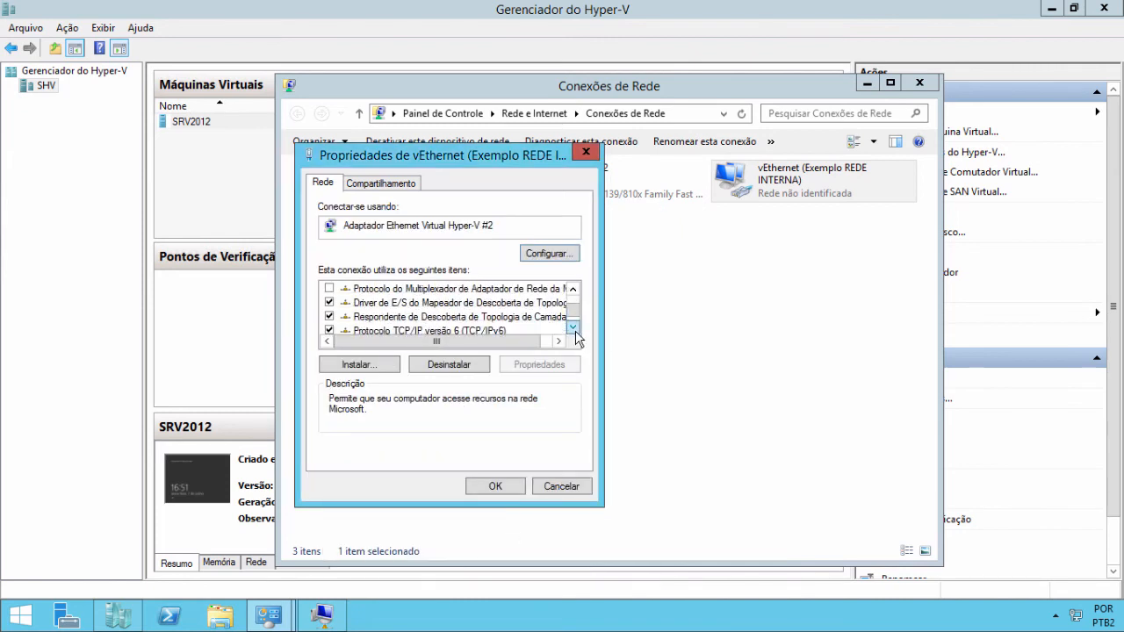
pyautogui.click(506, 492)
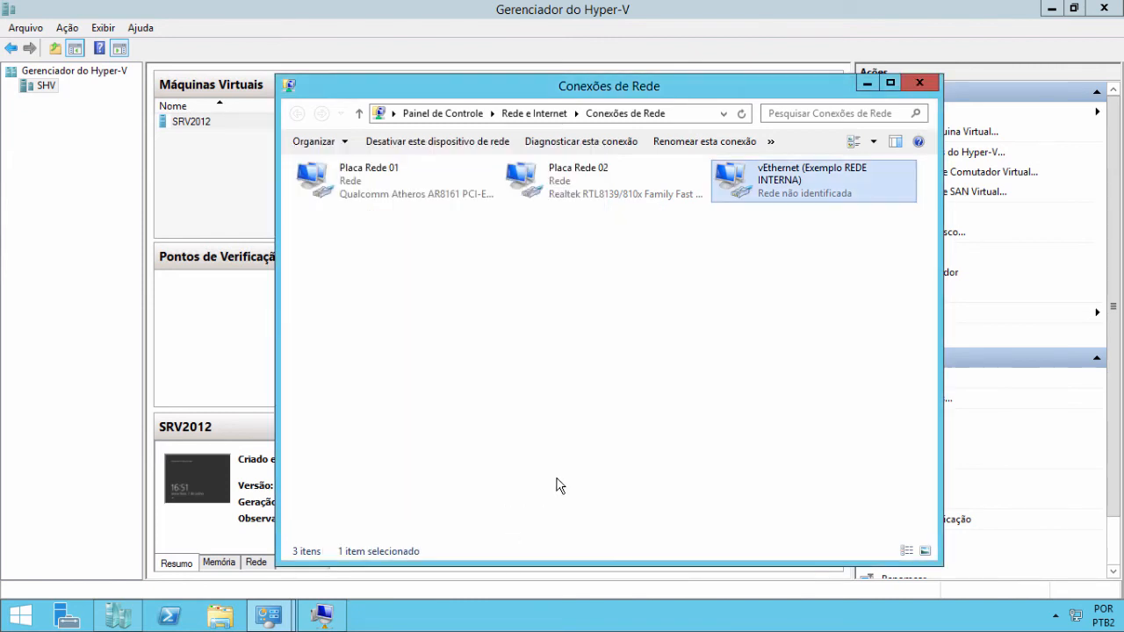
# - Open Painel de Controle, confirm Firewall do Windows is off, close it and minimize Conexões de Rede
pyautogui.rightClick(30, 616)
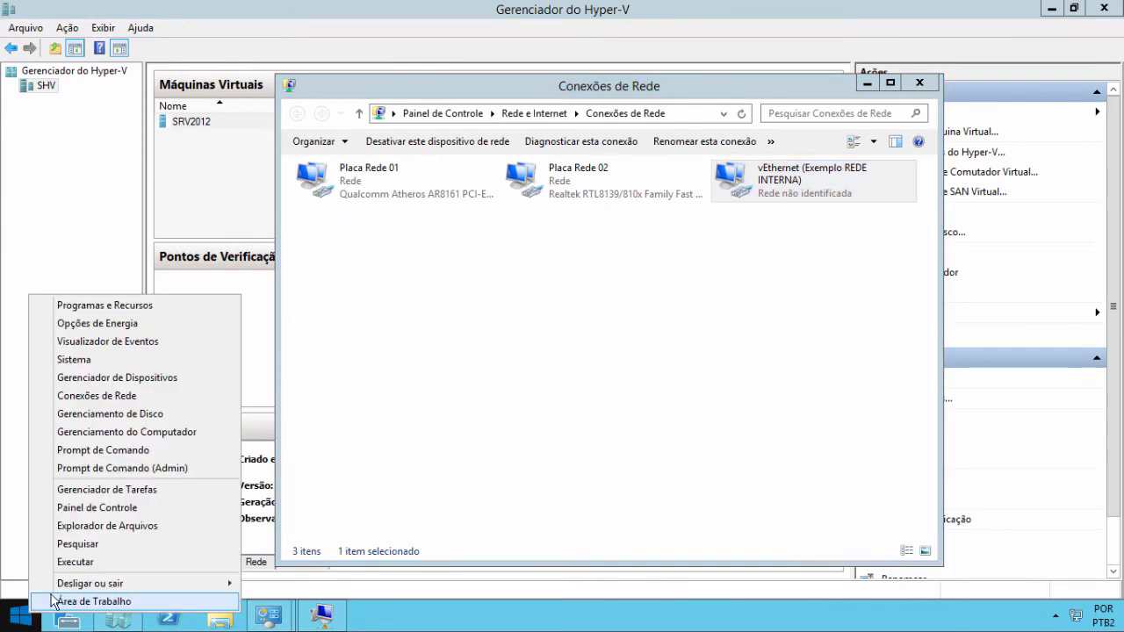
pyautogui.click(92, 507)
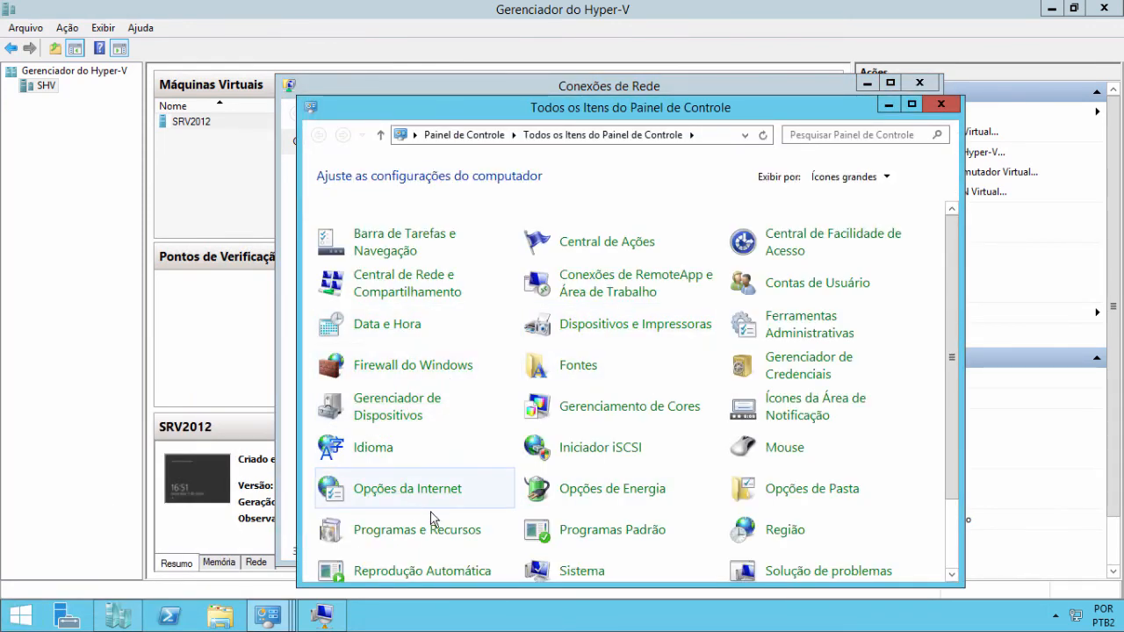
pyautogui.scroll(-1, 522, 507)
pyautogui.scroll(1, 496, 508)
pyautogui.scroll(-2, 492, 507)
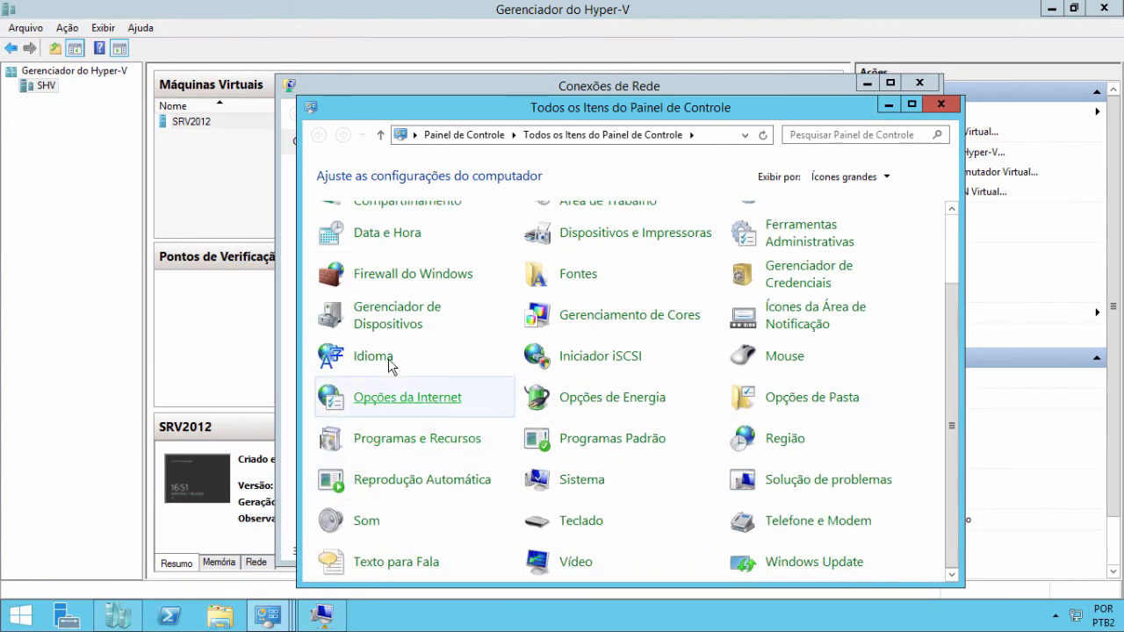
pyautogui.click(399, 274)
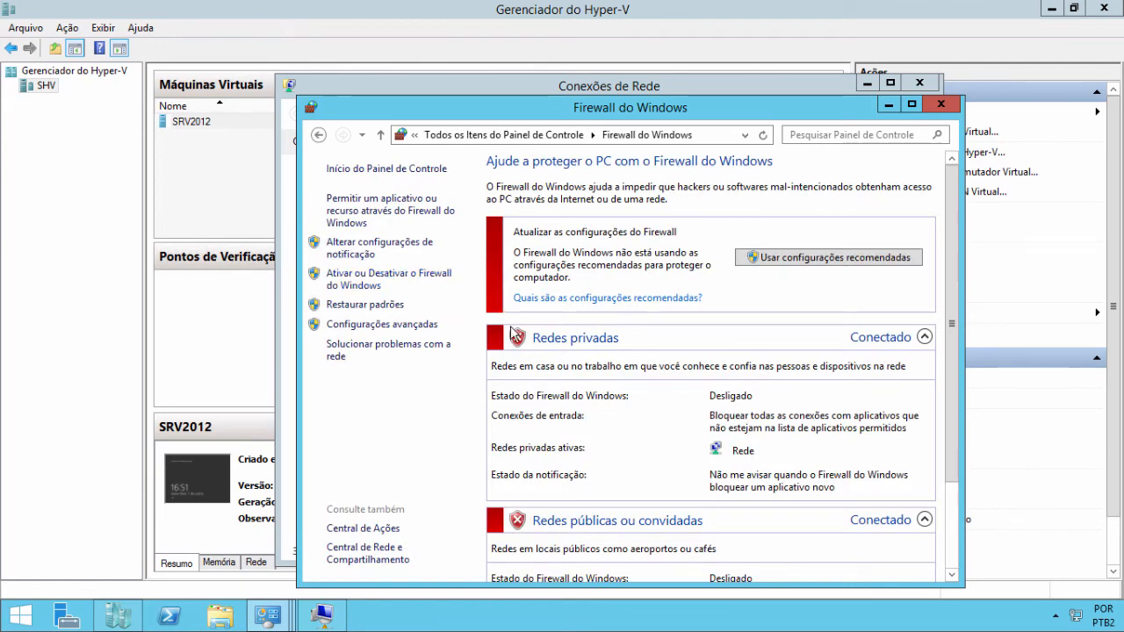
pyautogui.click(940, 103)
pyautogui.click(867, 84)
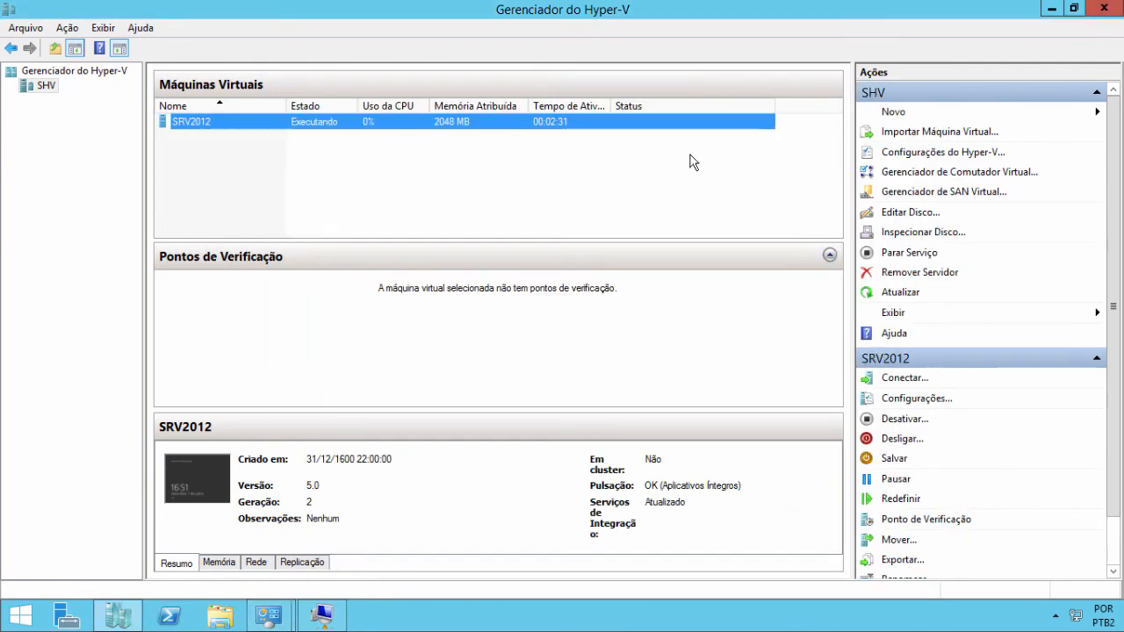
# - In SRV2012, open an admin Command Prompt and run ping 10.0.0.200 -t
pyautogui.click(319, 623)
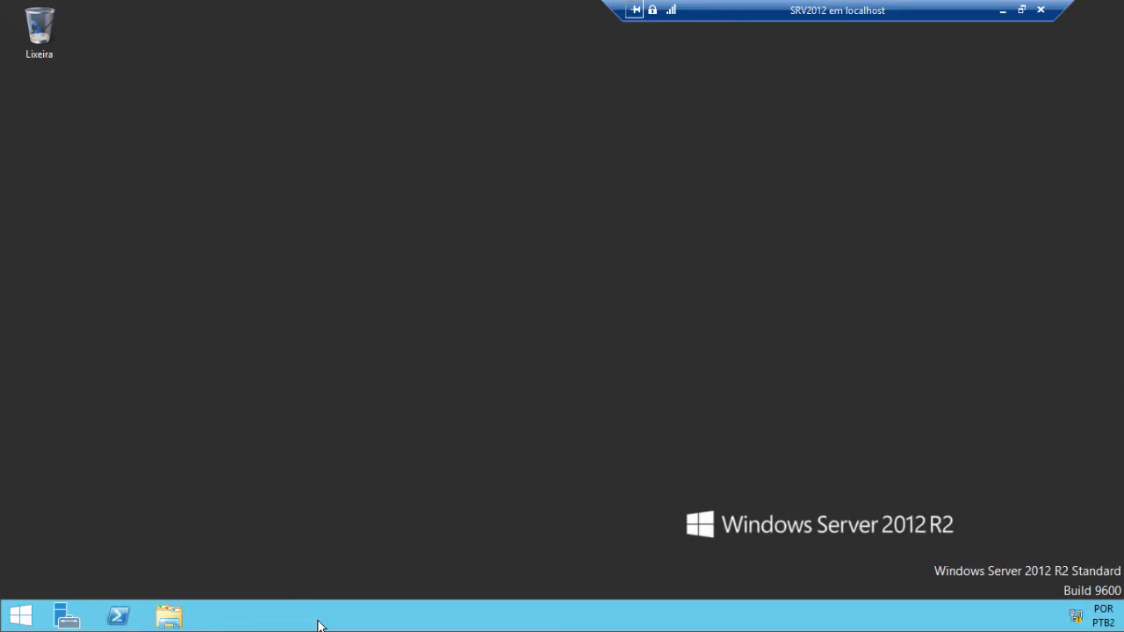
pyautogui.rightClick(19, 617)
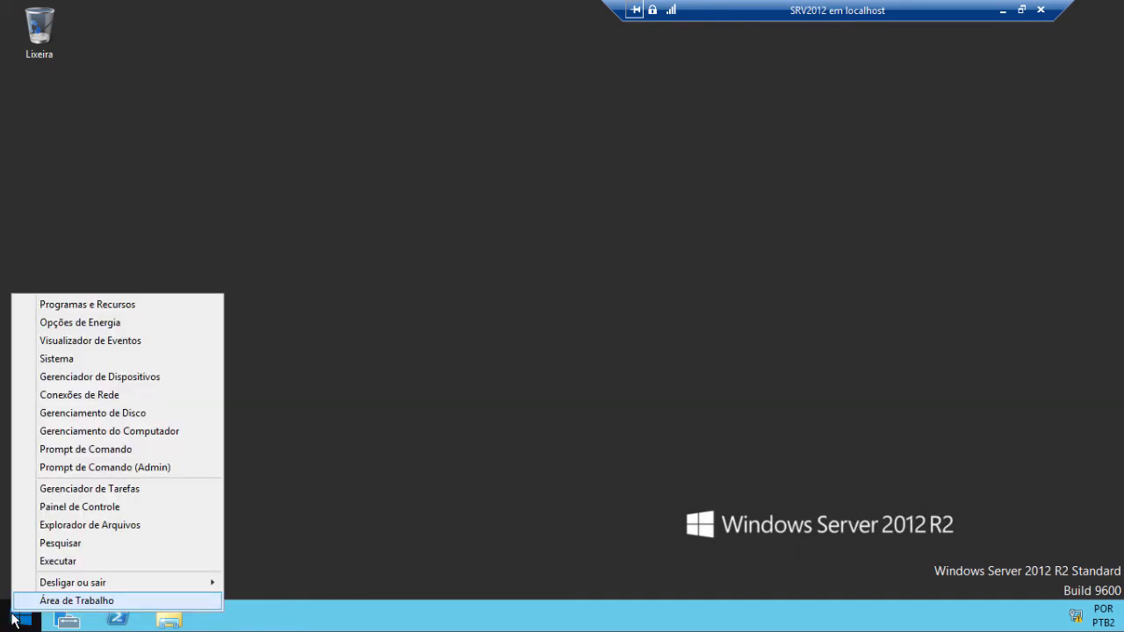
pyautogui.click(97, 551)
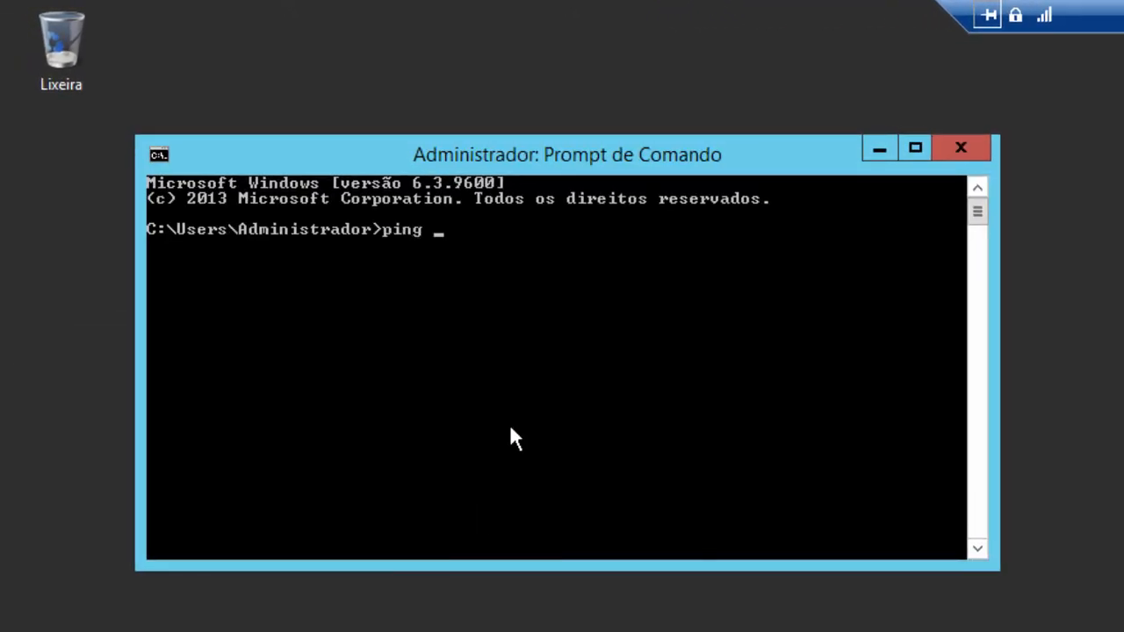
pyautogui.write('ping 10.0.0.200 ')
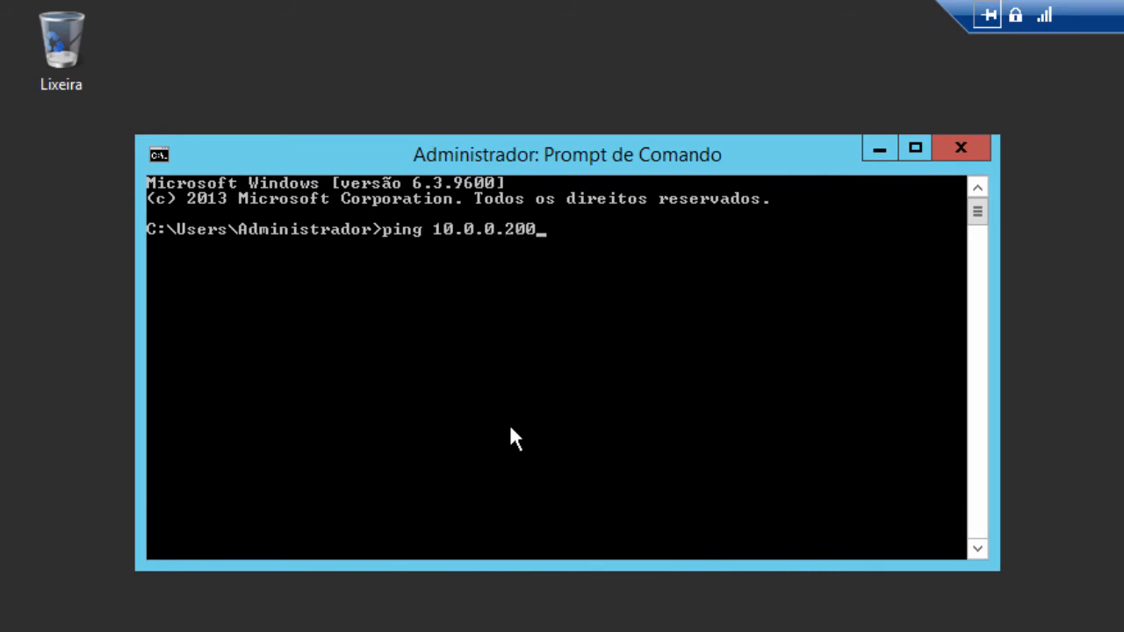
pyautogui.write('-t')
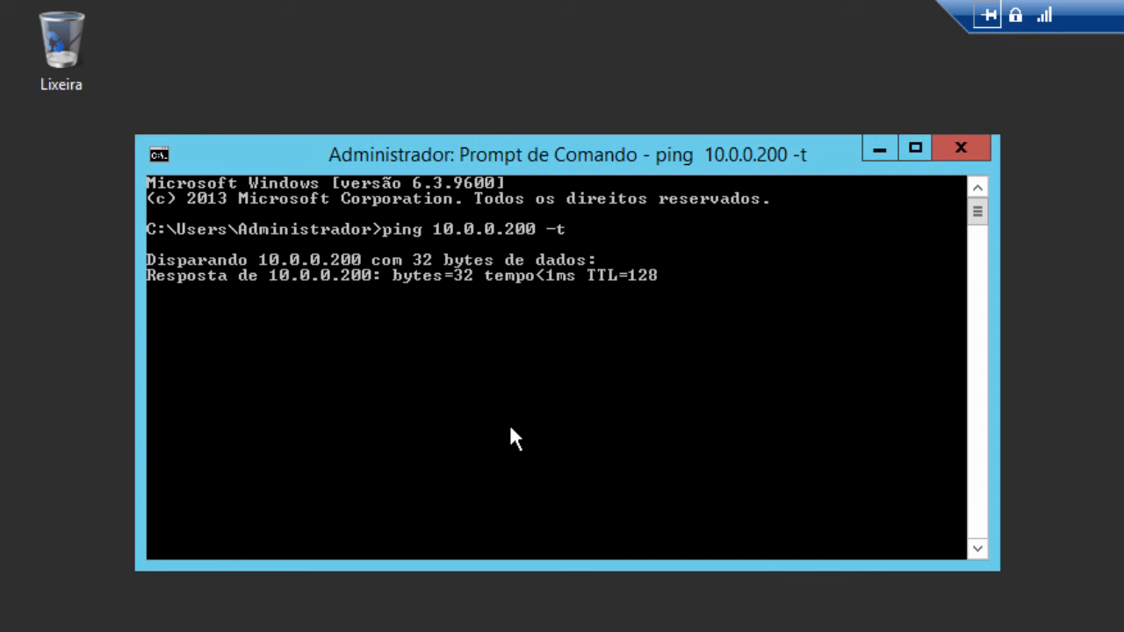
# - Window the VM view and place Conexões de Rede beside the ping output
pyautogui.click(1123, 15)
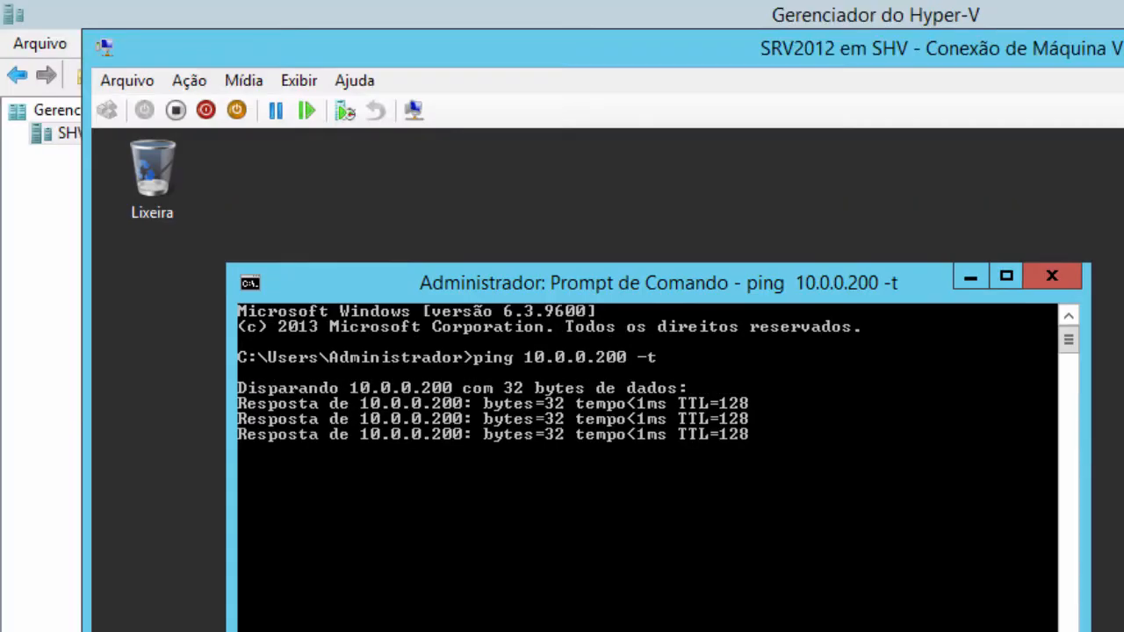
pyautogui.moveTo(810, 51); pyautogui.dragTo(786, 60)
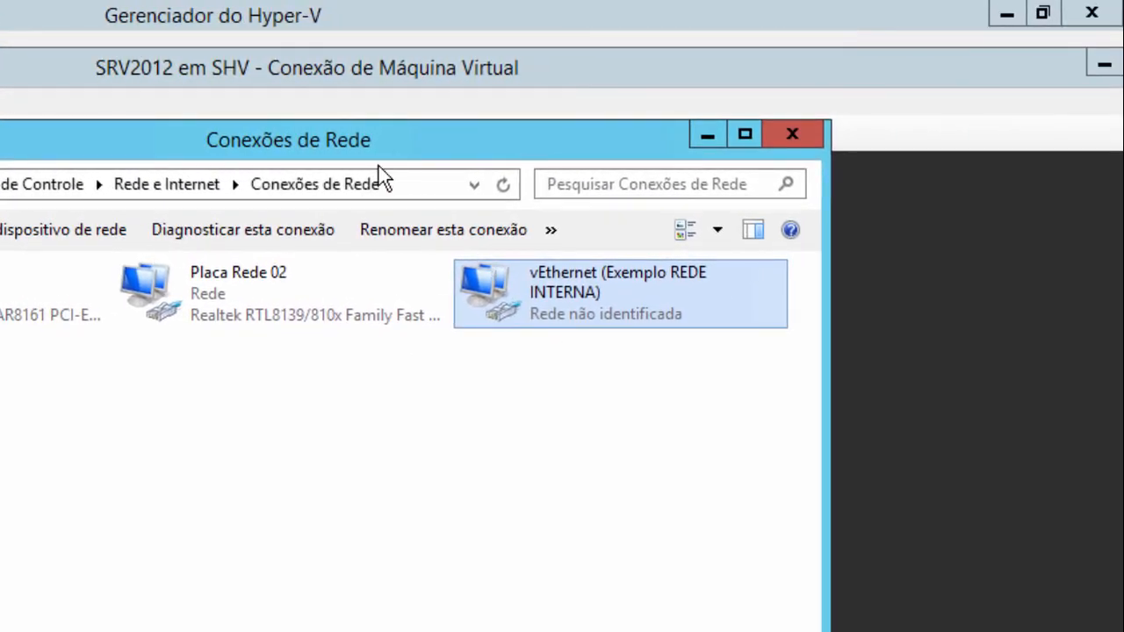
pyautogui.moveTo(377, 133); pyautogui.dragTo(583, 571)
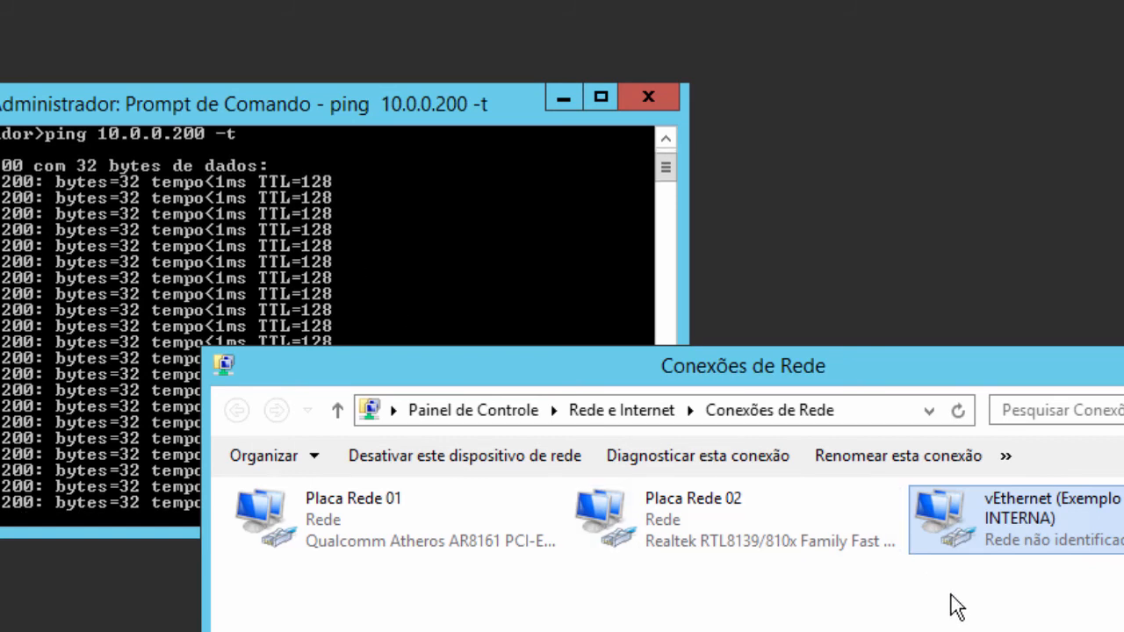
# - Disable the vEthernet (Exemplo REDE INTERNA) adapter so the ping times out
pyautogui.rightClick(988, 529)
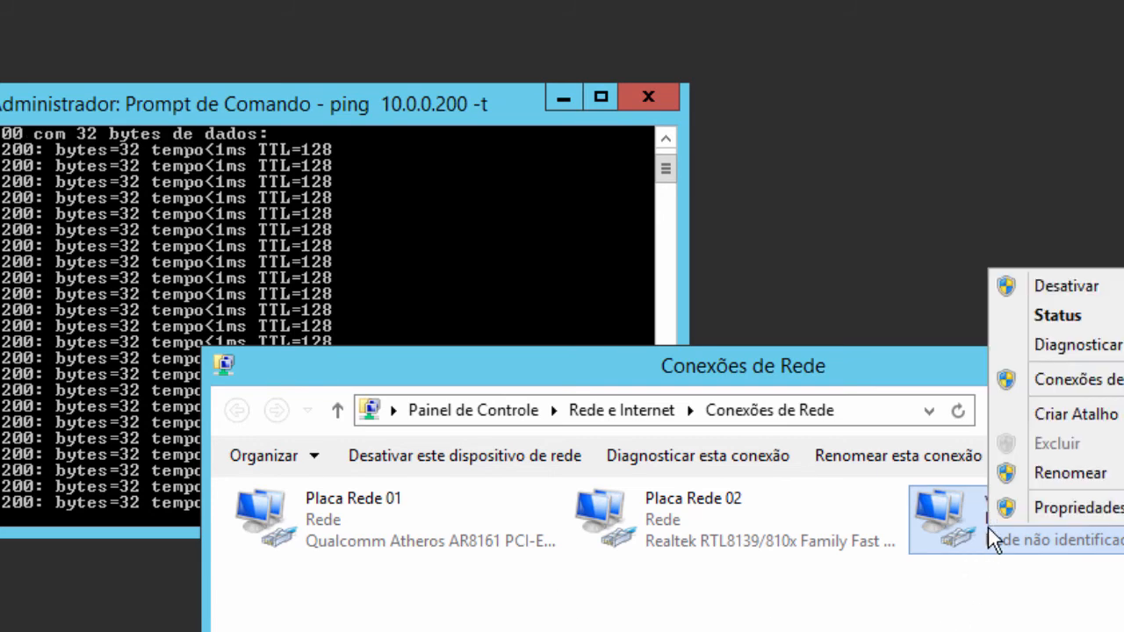
pyautogui.click(1058, 288)
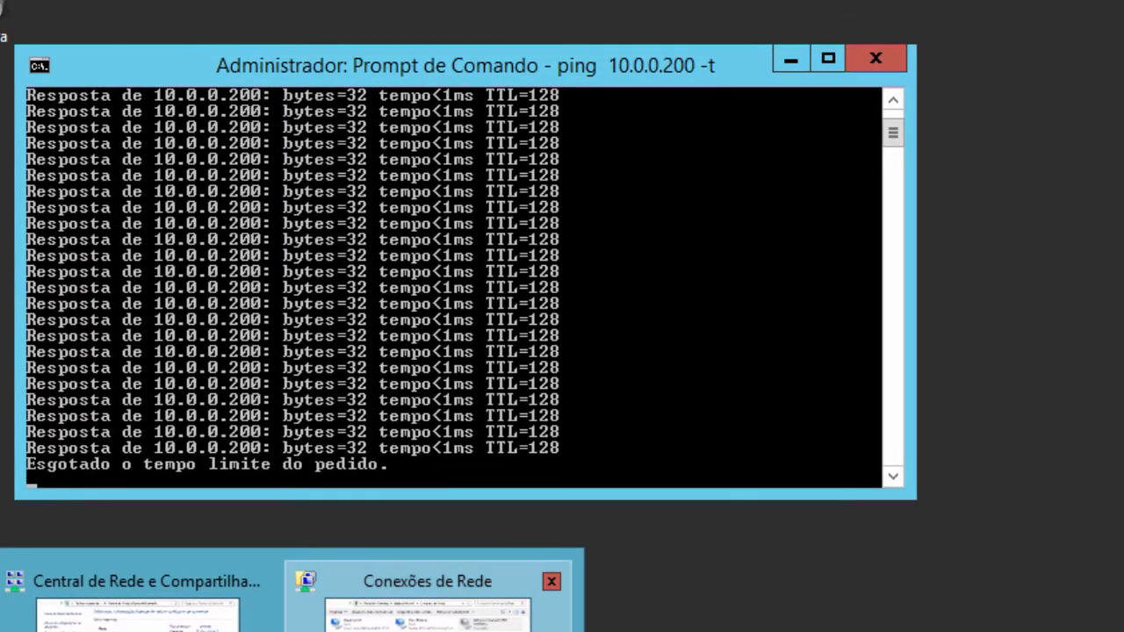
pyautogui.click(428, 610)
# - Re-enable the vEthernet adapter and close Conexões de Rede once replies resume
pyautogui.rightClick(998, 465)
pyautogui.click(1045, 478)
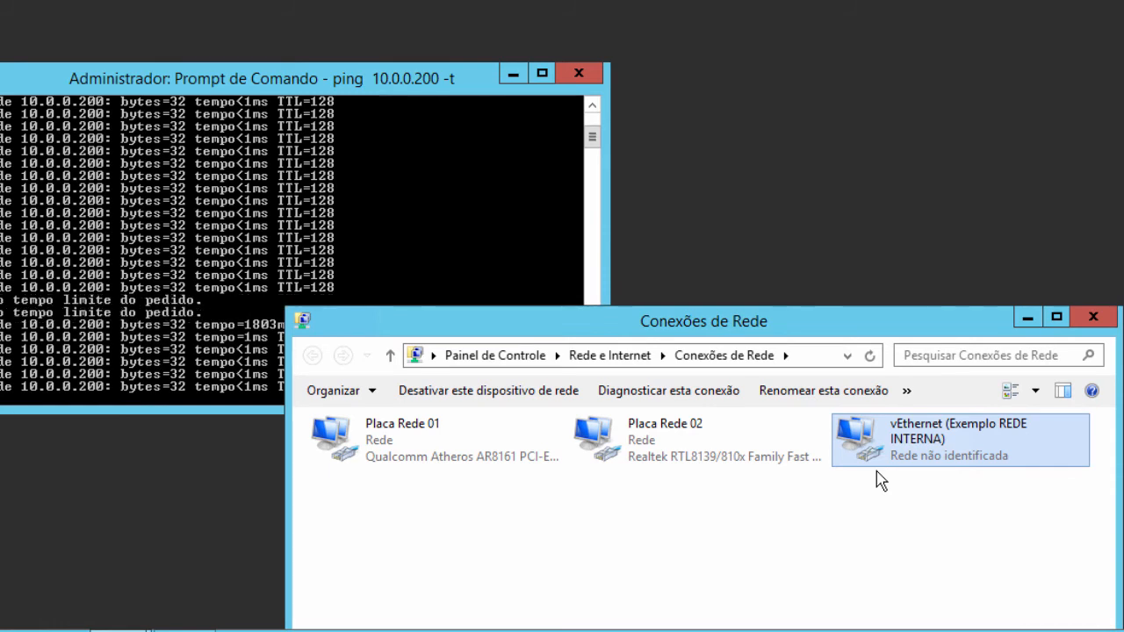
pyautogui.press('super')
pyautogui.press('super')
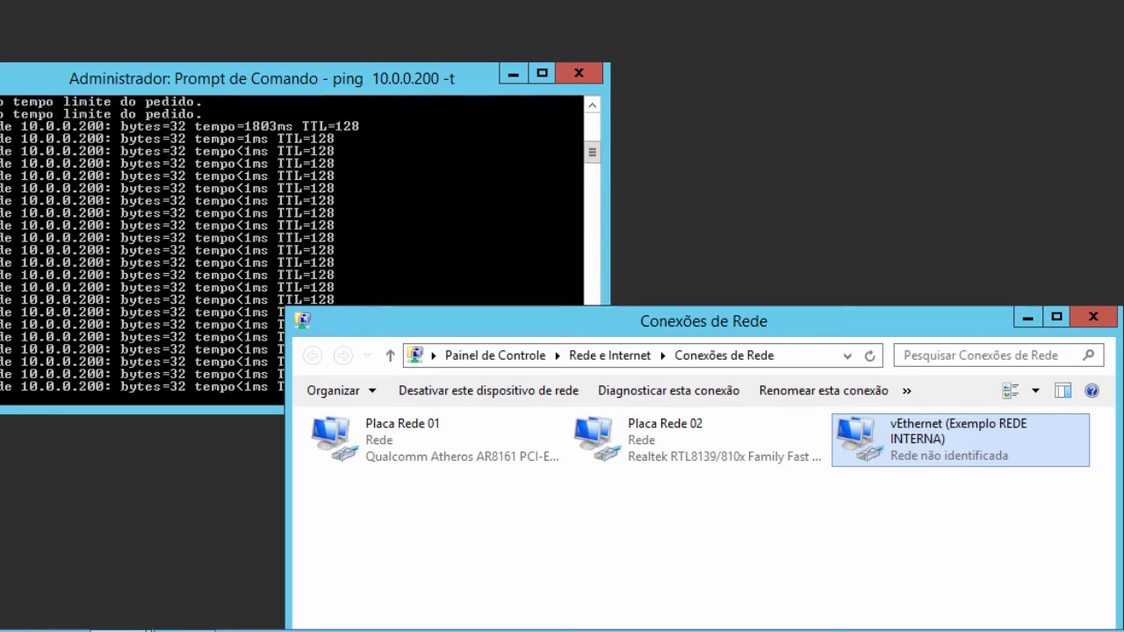
pyautogui.click(1093, 318)
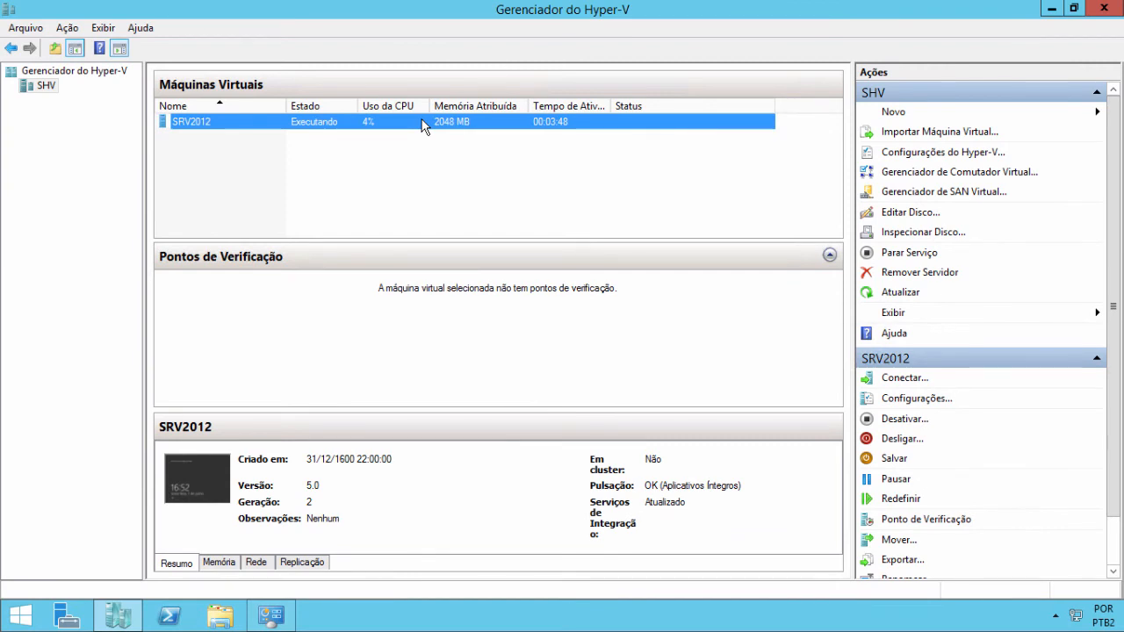
# - Shut down SRV2012 with Desligar and confirm with Encerrar so it reads Desligada
pyautogui.rightClick(498, 129)
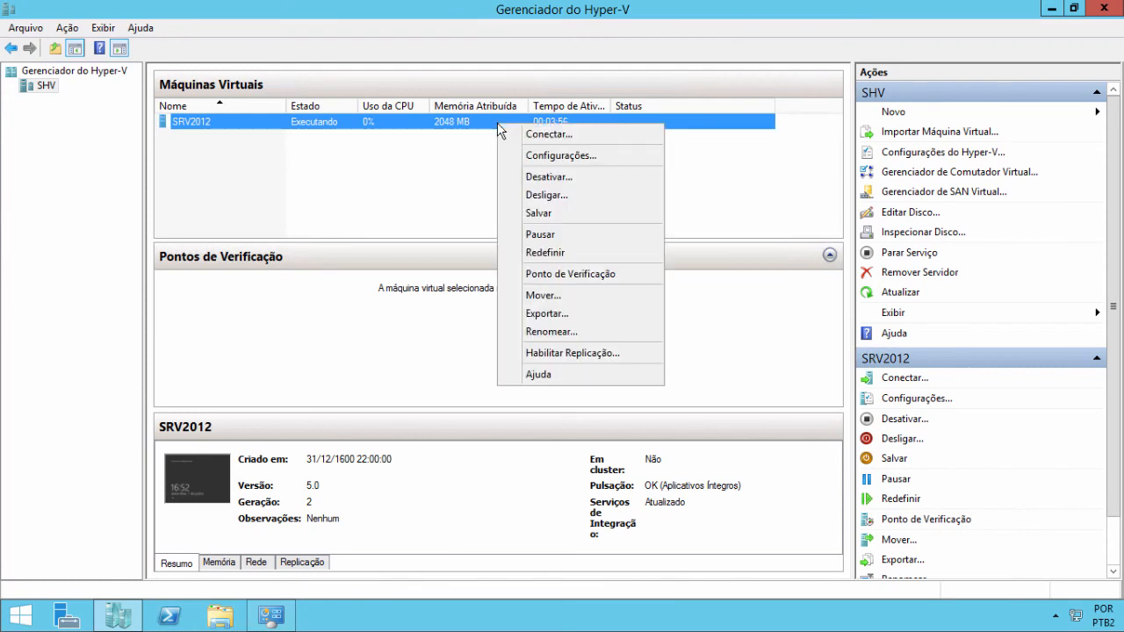
pyautogui.click(551, 194)
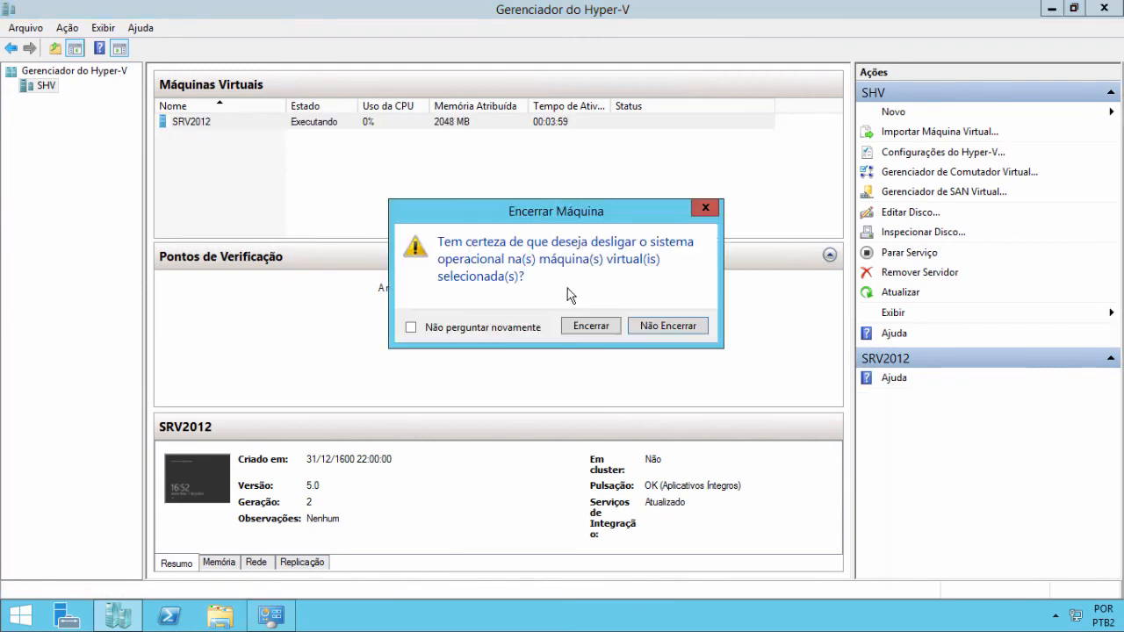
pyautogui.click(588, 325)
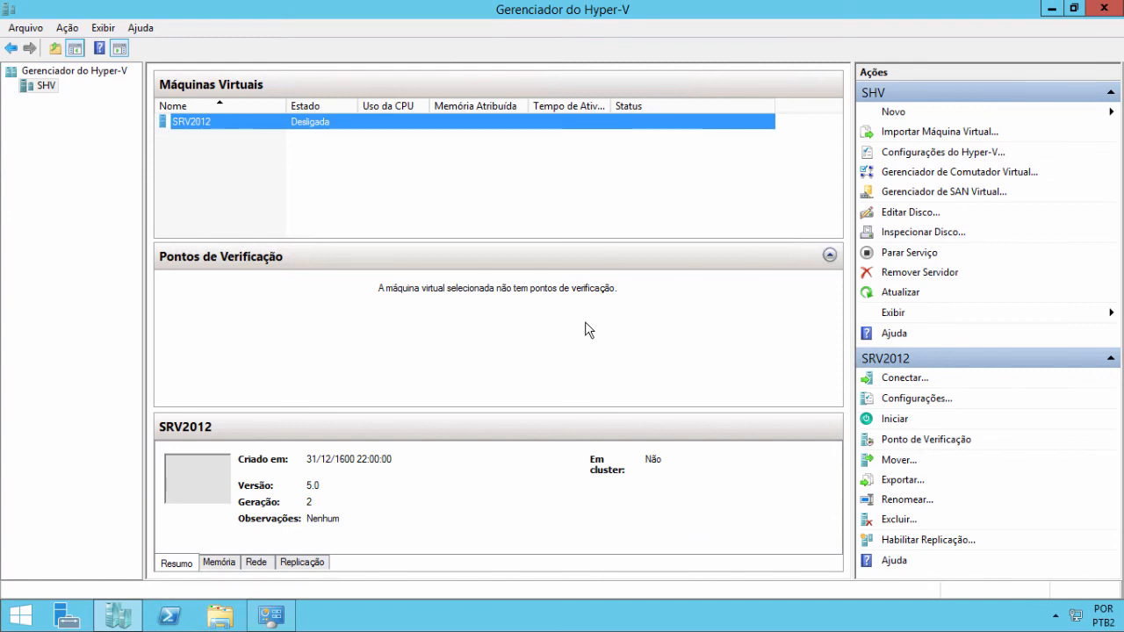
pyautogui.press('super')
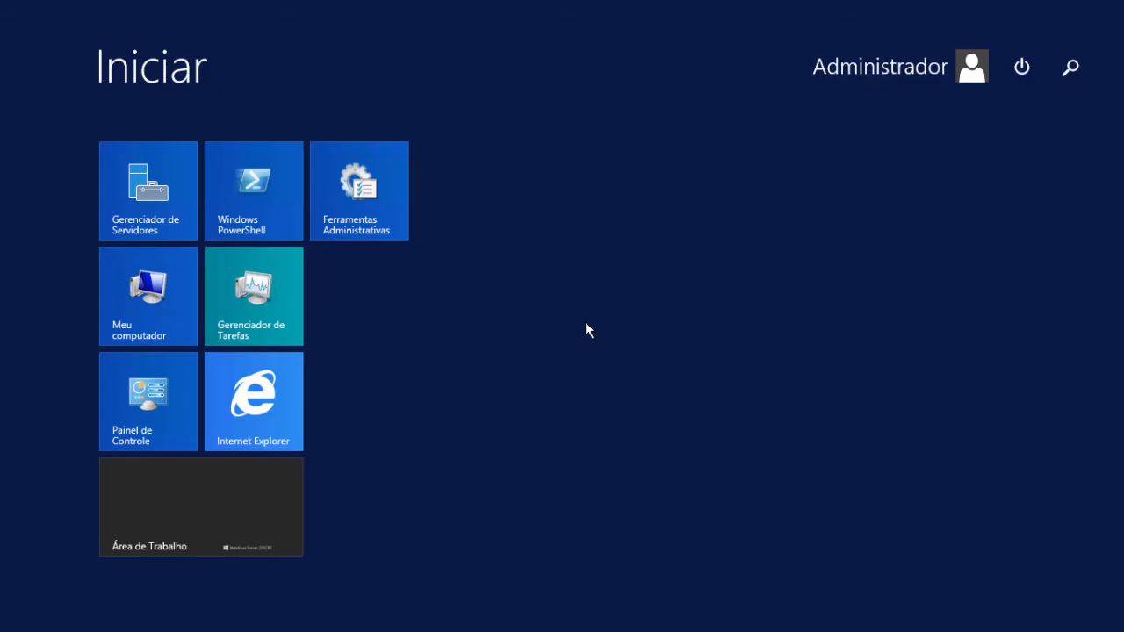
pyautogui.press('super')
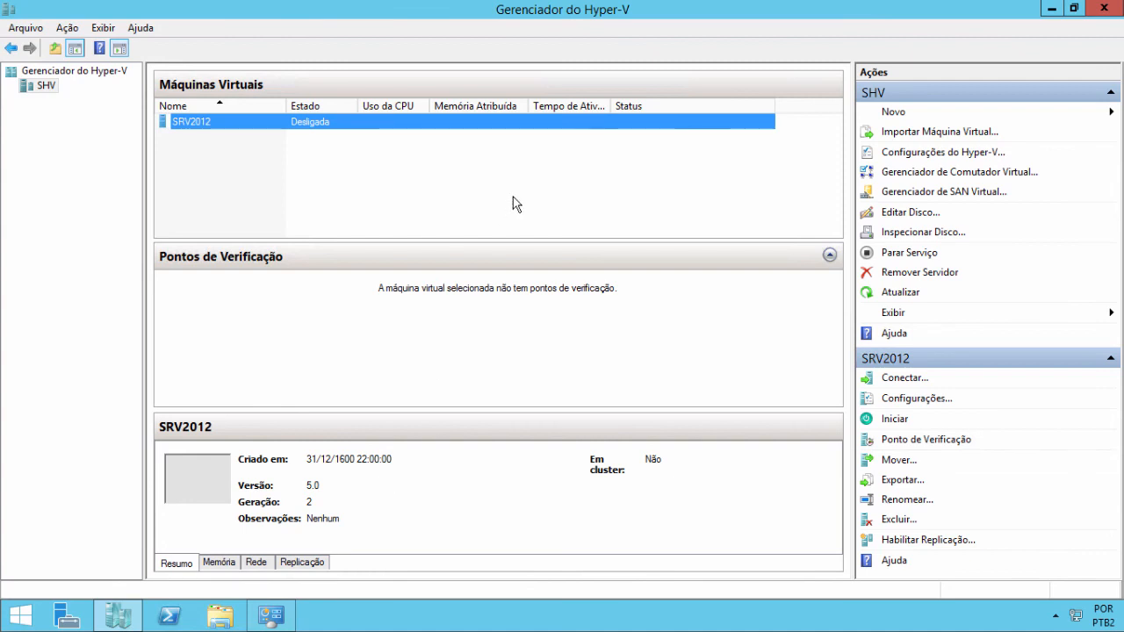
# - Remove the Exemplo REDE INTERNA virtual switch in Virtual Switch Manager and apply the change
pyautogui.click(910, 175)
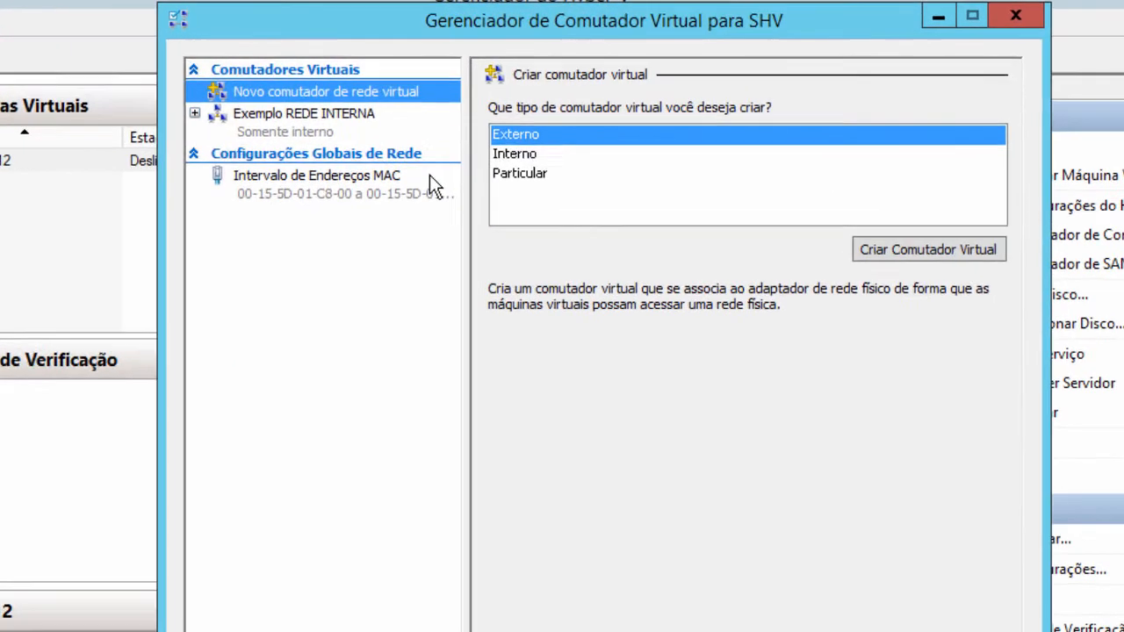
pyautogui.click(367, 98)
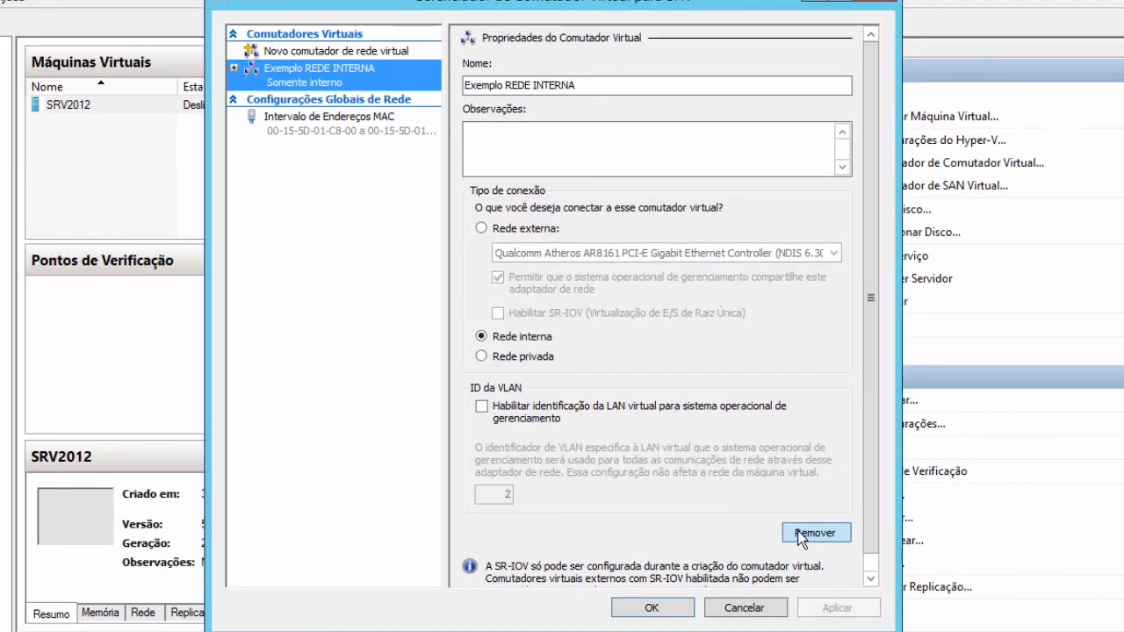
pyautogui.click(801, 536)
pyautogui.click(814, 607)
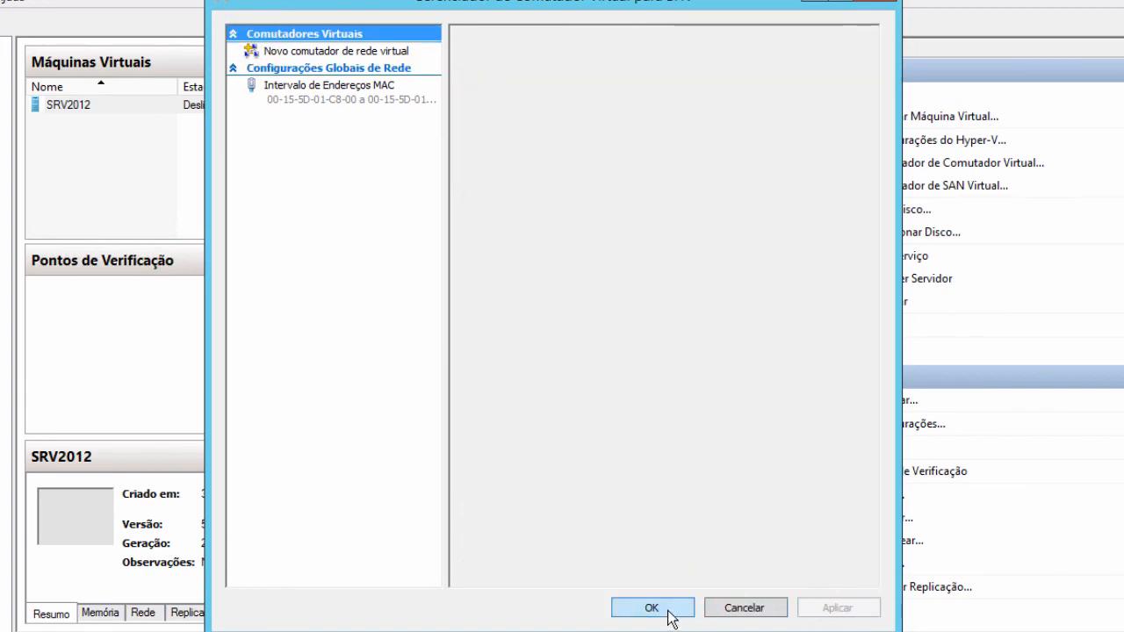
pyautogui.click(651, 607)
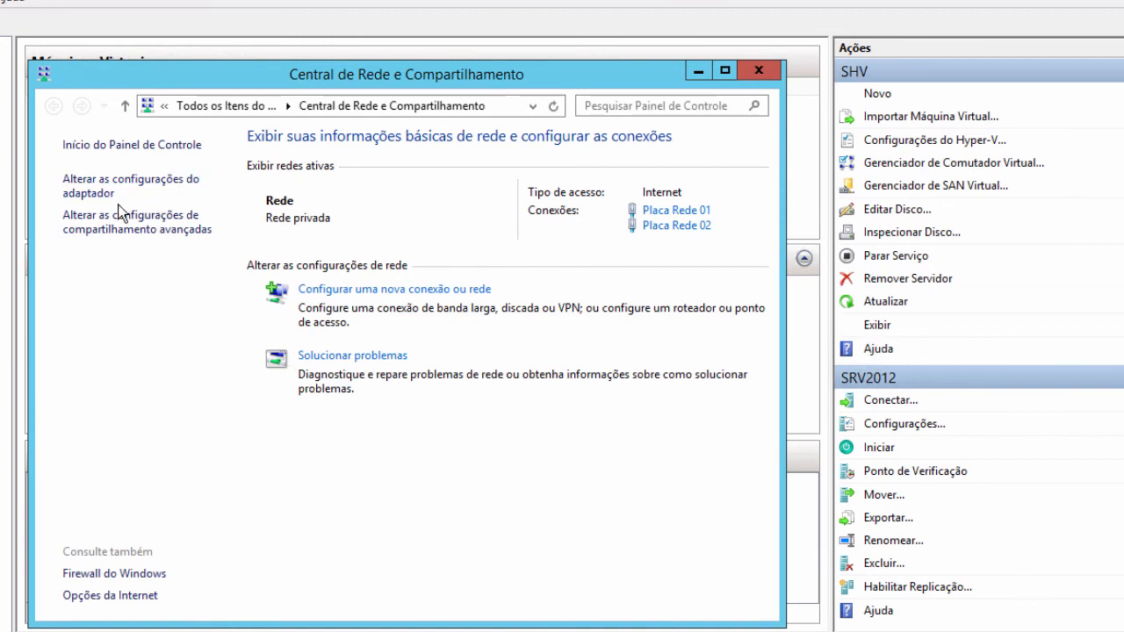
# - View the host adapters Placa Rede 01 and 02, then return to Network and Sharing Center
pyautogui.click(115, 194)
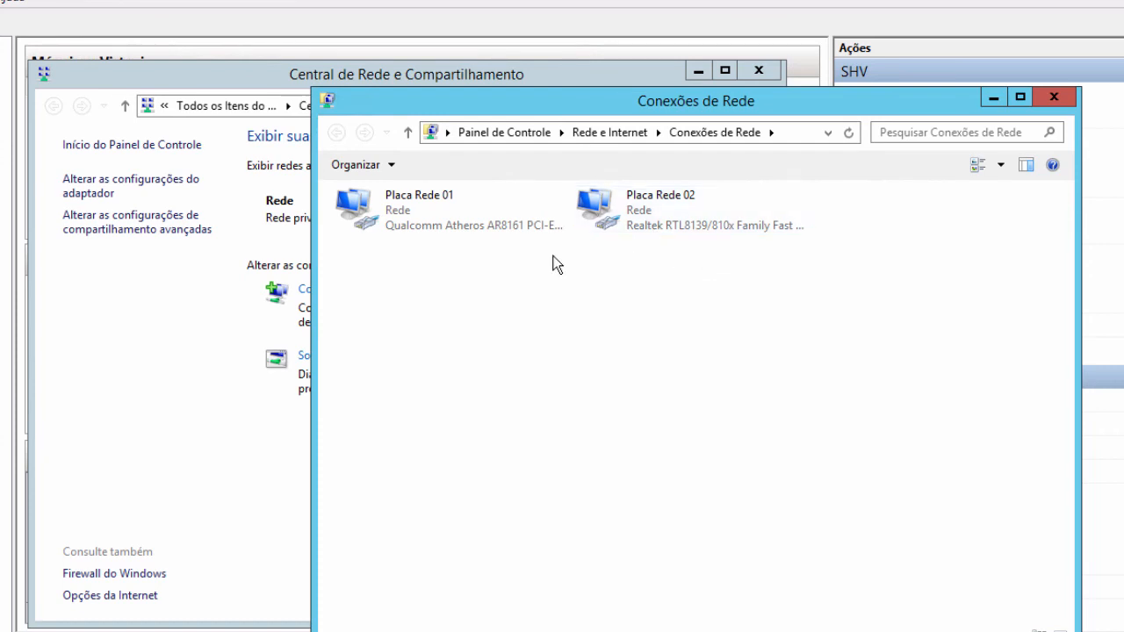
pyautogui.click(193, 354)
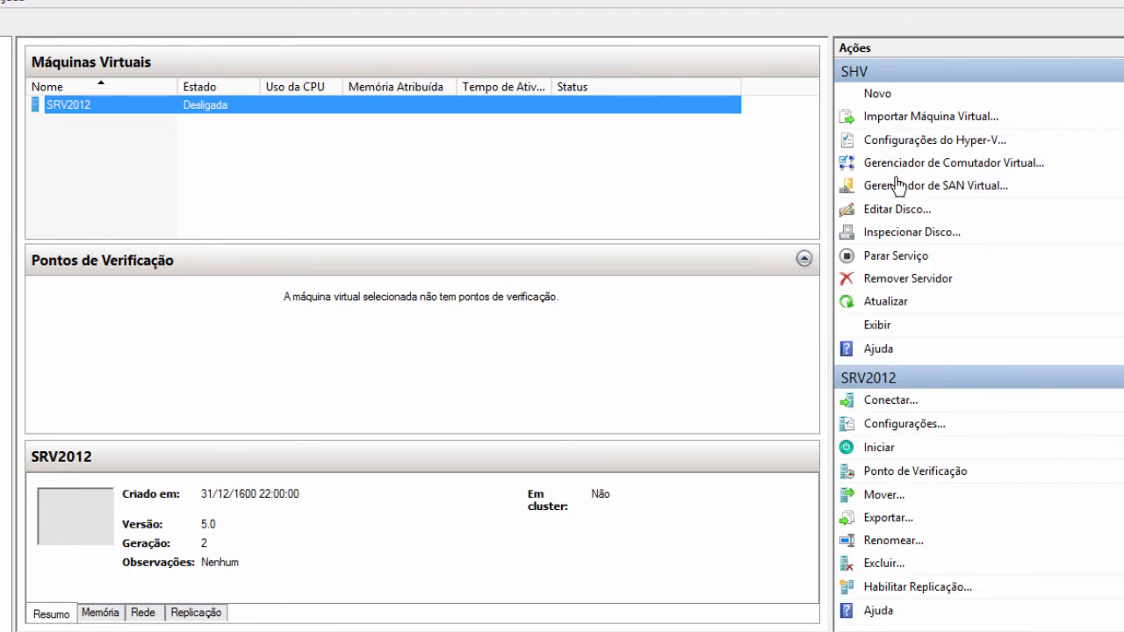
# - Add a Particular (private) virtual switch named PRIVADA and confirm with OK
pyautogui.click(899, 167)
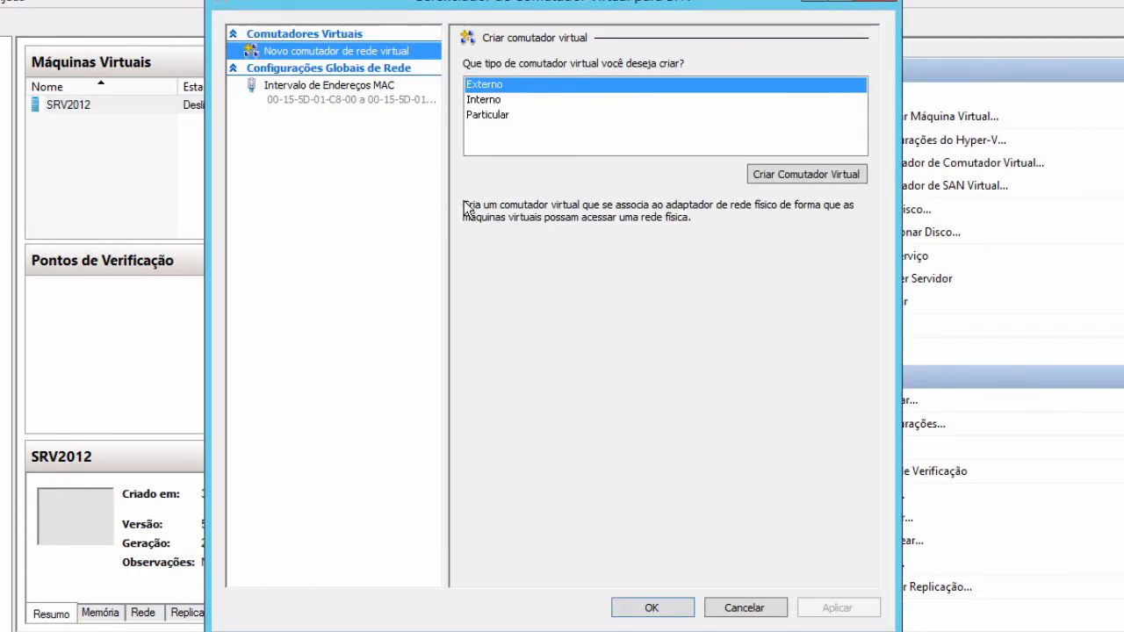
pyautogui.click(492, 118)
pyautogui.click(778, 174)
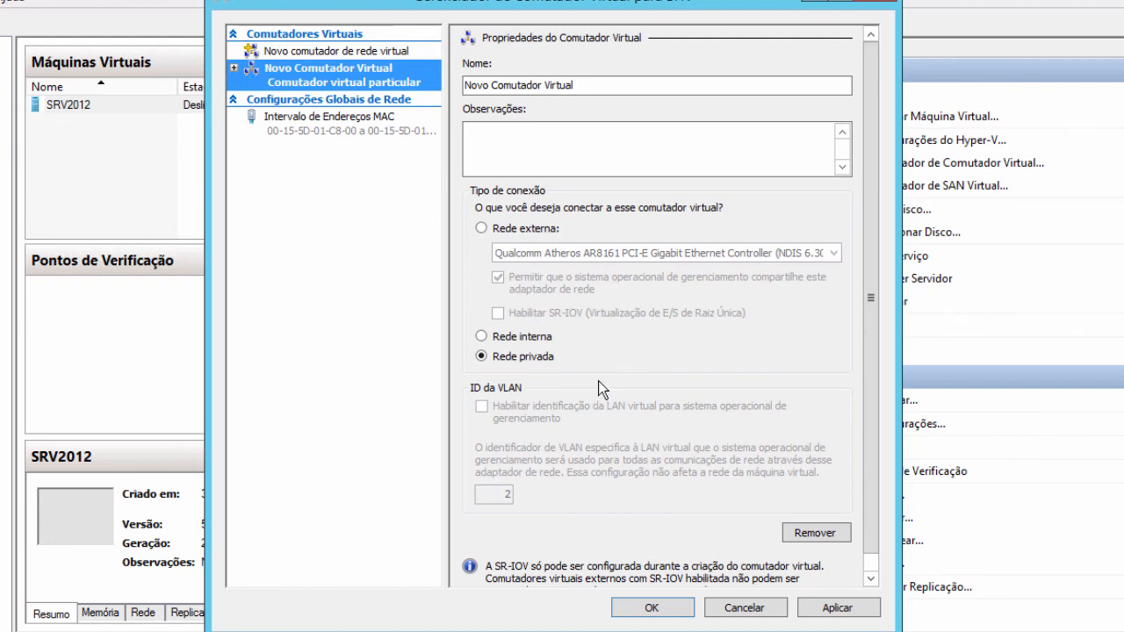
pyautogui.doubleClick(594, 92)
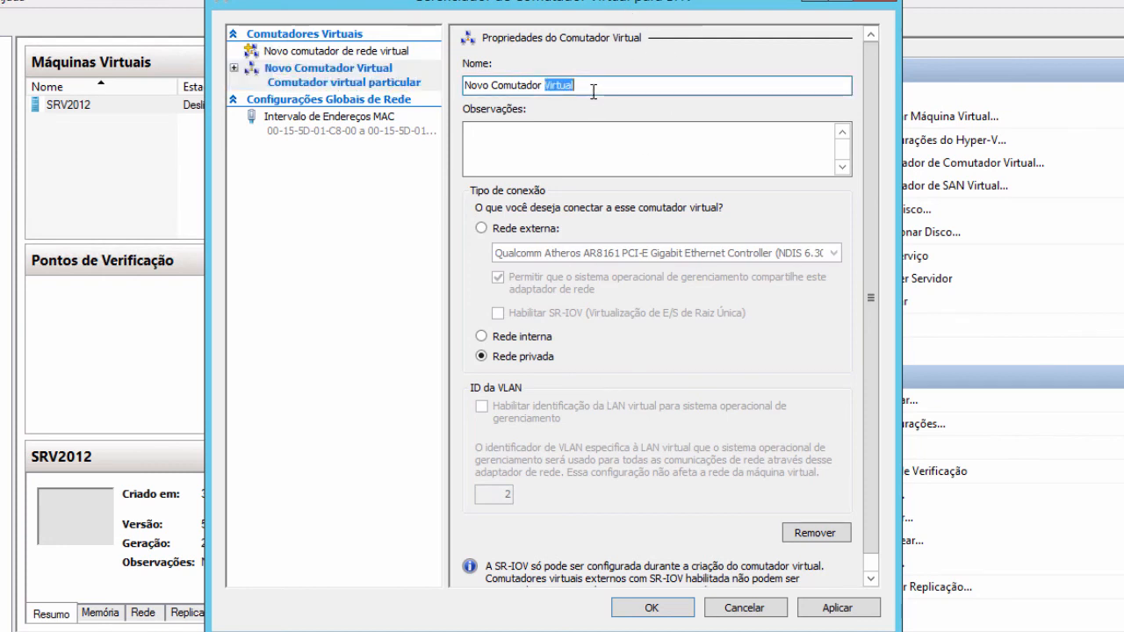
pyautogui.press('BackSpace')
pyautogui.press('BackSpace')
pyautogui.press('BackSpace')
pyautogui.press('BackSpace')
pyautogui.press('BackSpace')
pyautogui.press('BackSpace')
pyautogui.press('BackSpace')
pyautogui.press('BackSpace')
pyautogui.press('BackSpace')
pyautogui.press('BackSpace')
pyautogui.press('BackSpace')
pyautogui.press('BackSpace')
pyautogui.press('BackSpace')
pyautogui.press('BackSpace')
pyautogui.press('BackSpace')
pyautogui.press('BackSpace')
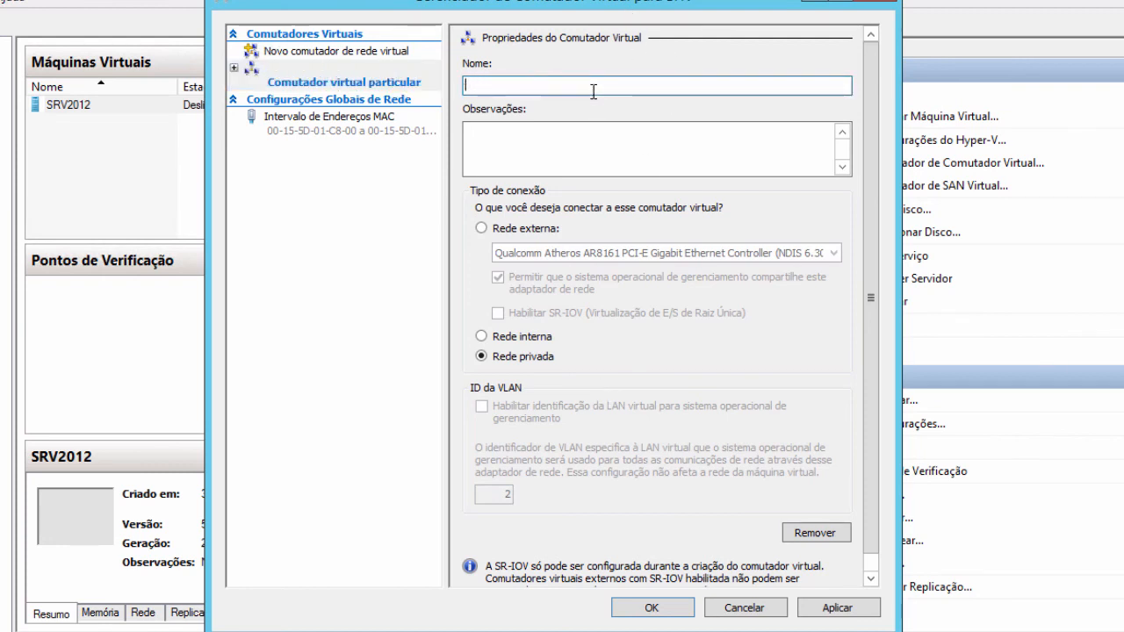
pyautogui.write('Rvad')
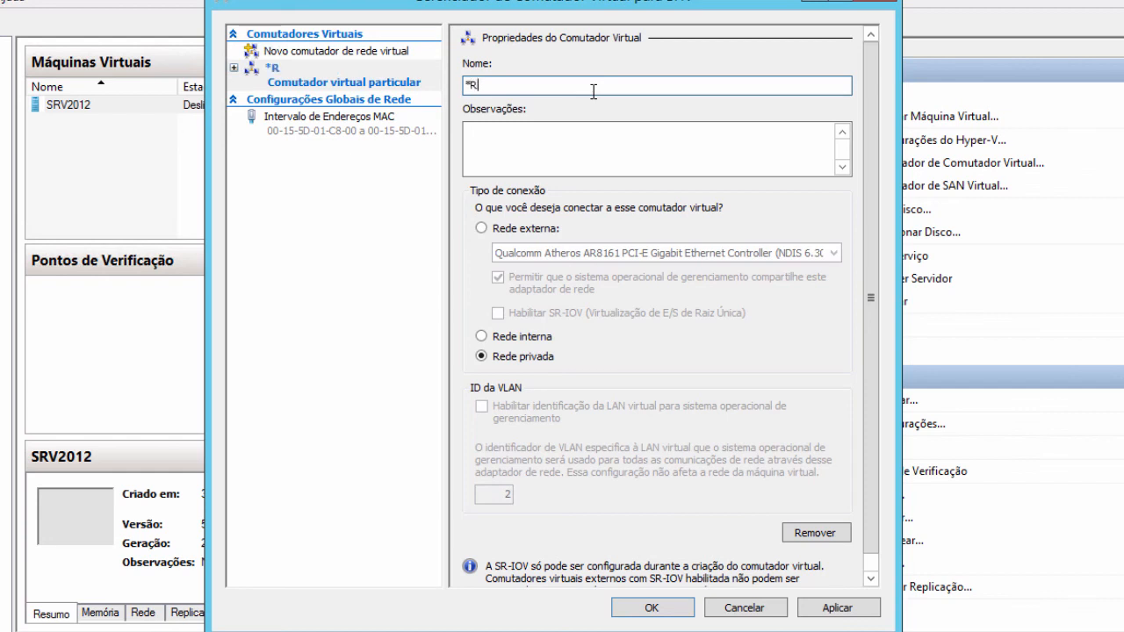
pyautogui.press('BackSpace')
pyautogui.press('BackSpace')
pyautogui.press('BackSpace')
pyautogui.press('BackSpace')
pyautogui.press('BackSpace')
pyautogui.write('*')
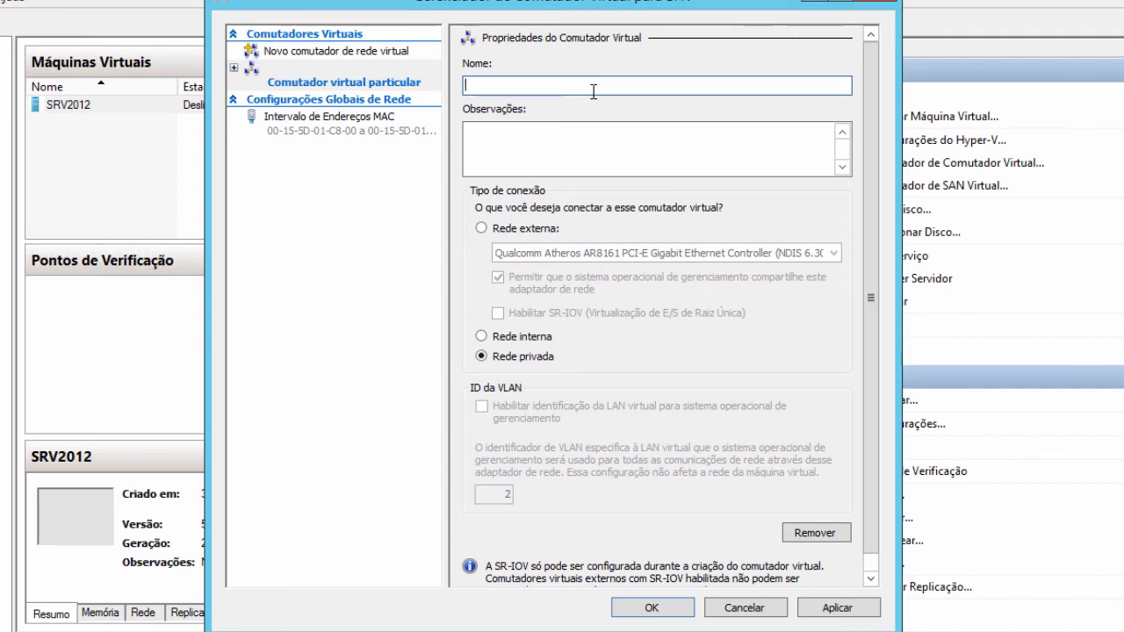
pyautogui.write('PRIVADA')
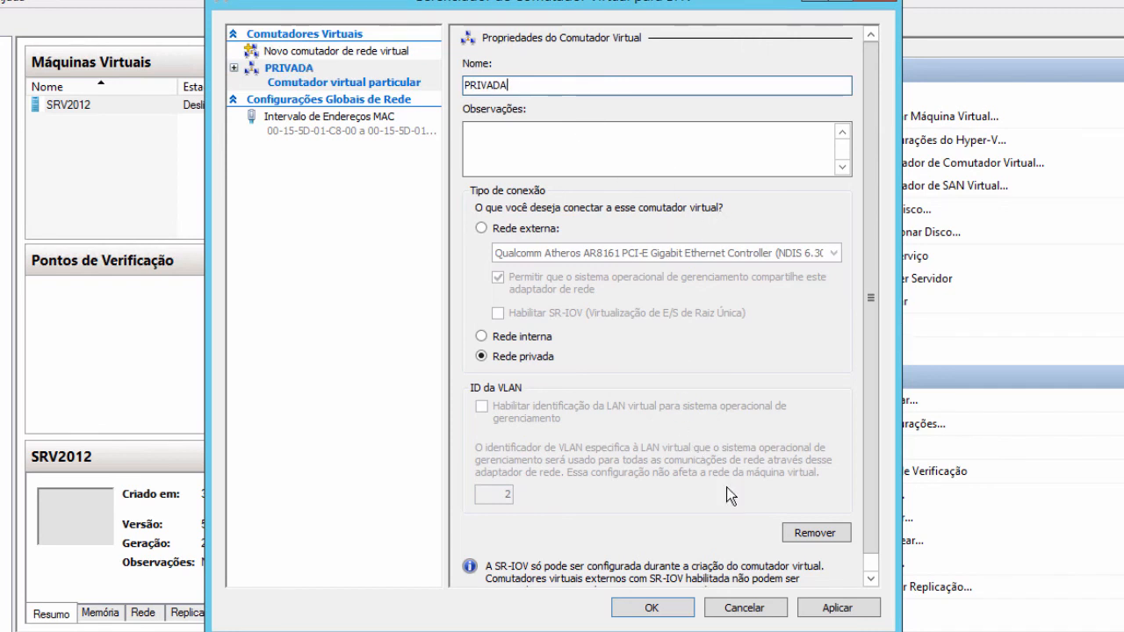
pyautogui.click(655, 607)
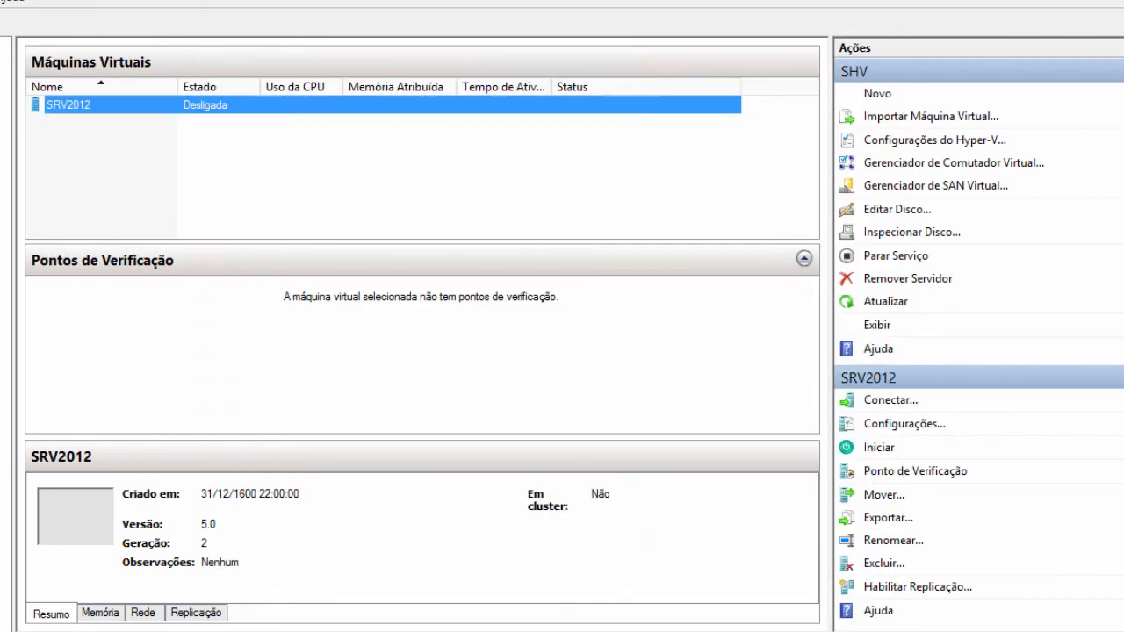
pyautogui.click(169, 630)
pyautogui.click(265, 571)
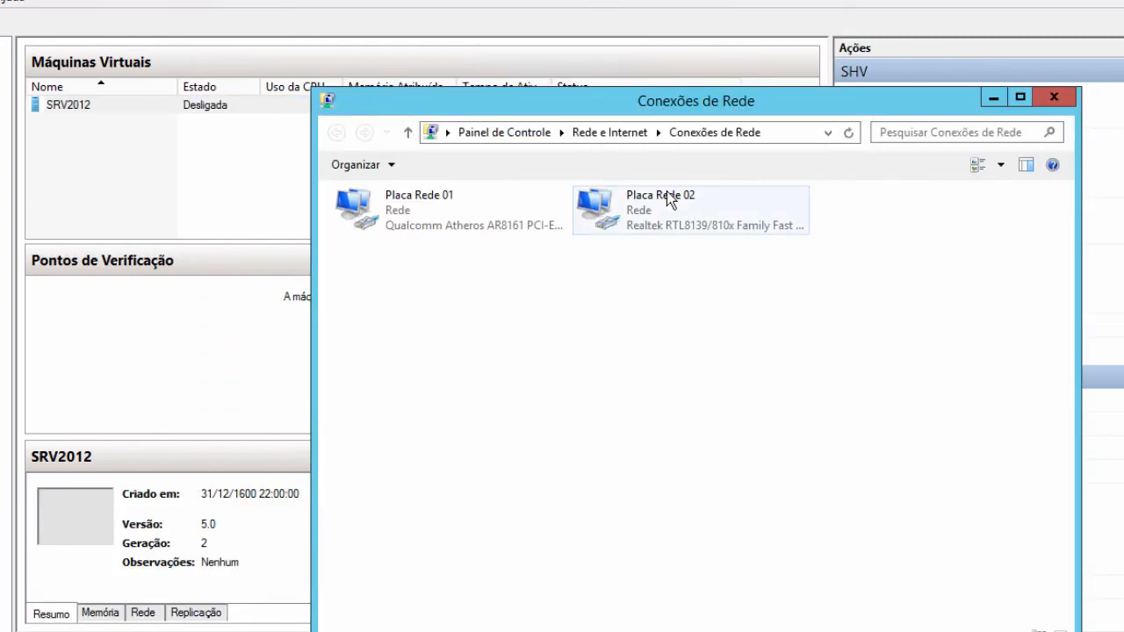
pyautogui.click(847, 134)
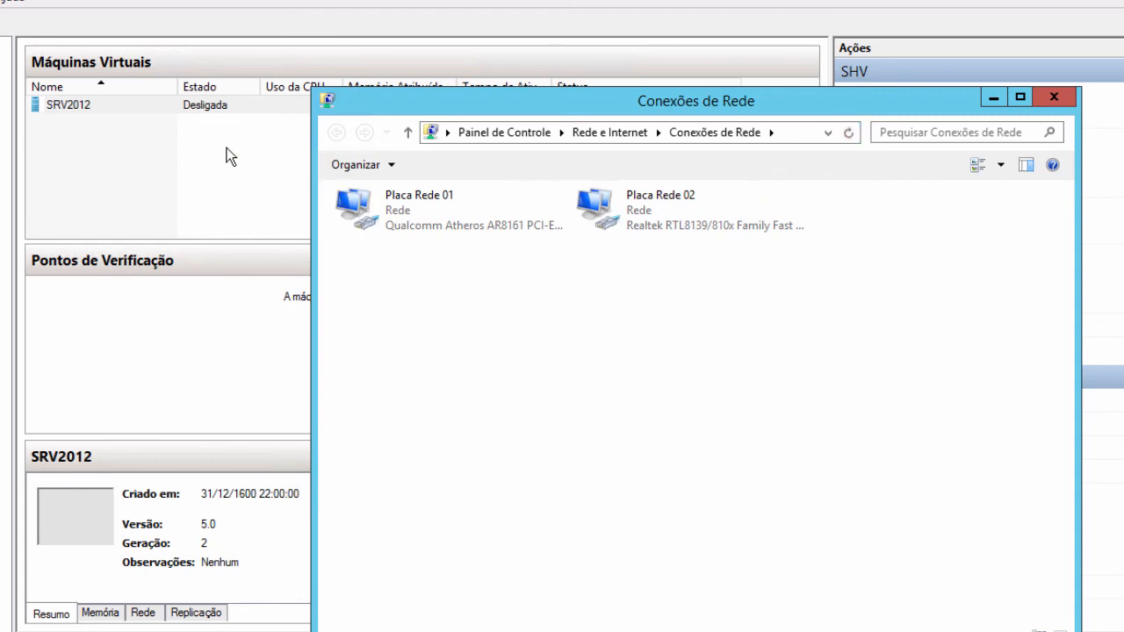
pyautogui.click(639, 231)
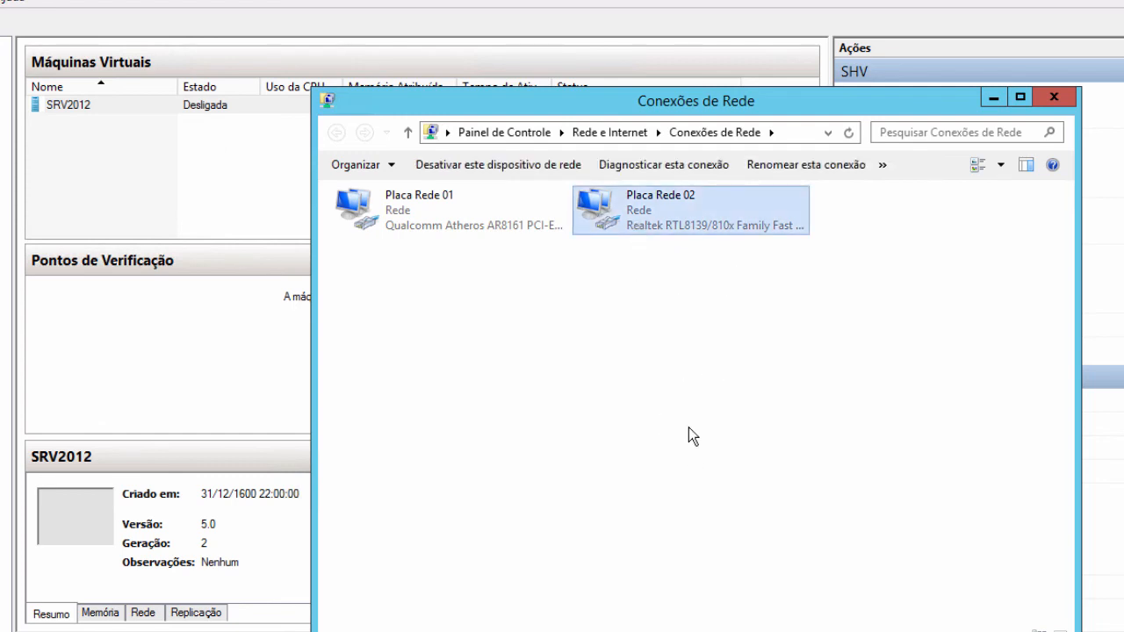
pyautogui.rightClick(633, 215)
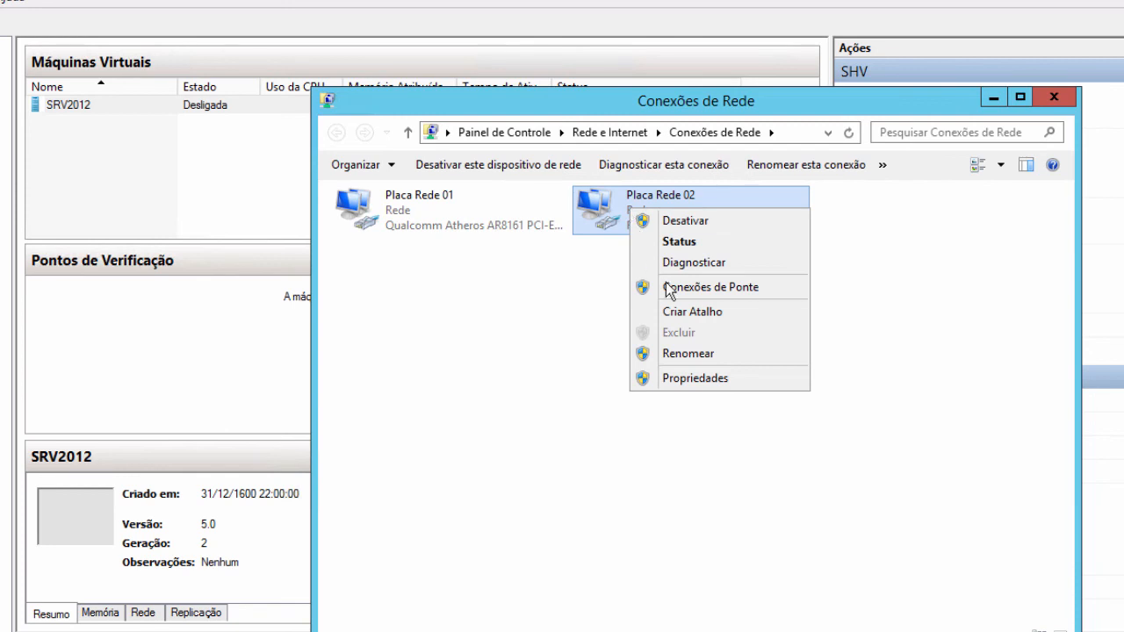
pyautogui.click(714, 378)
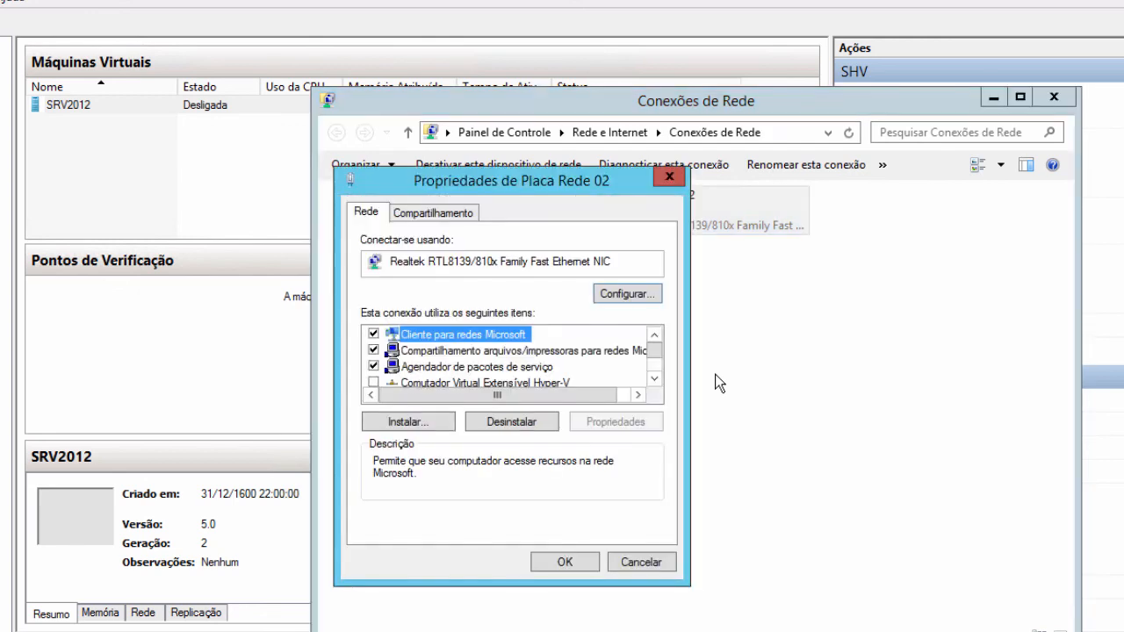
pyautogui.click(654, 379)
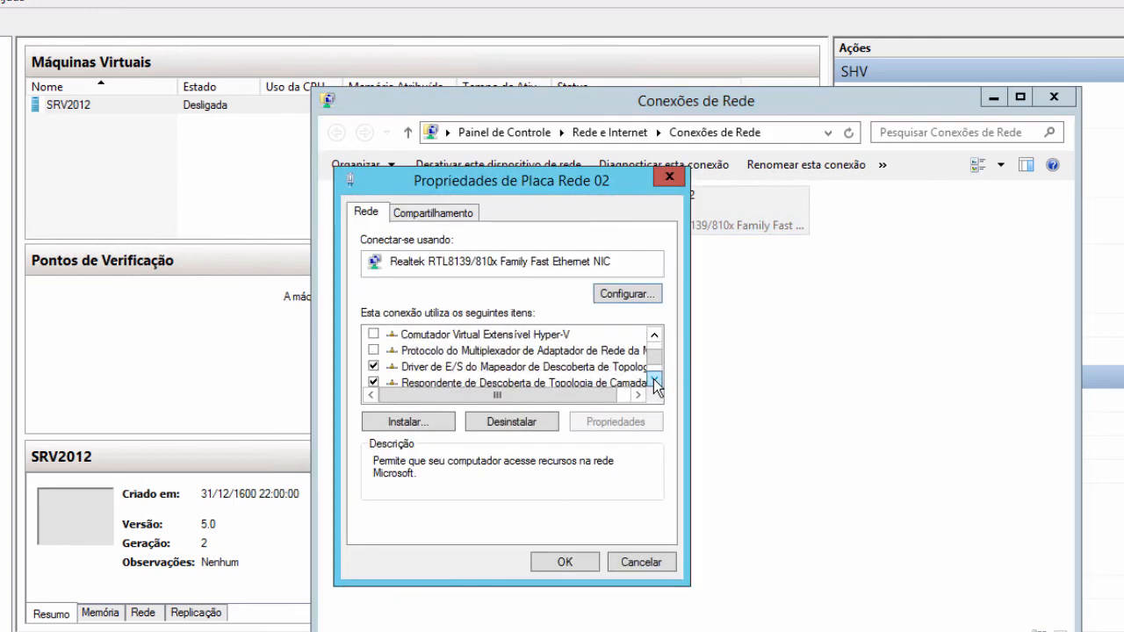
pyautogui.click(654, 380)
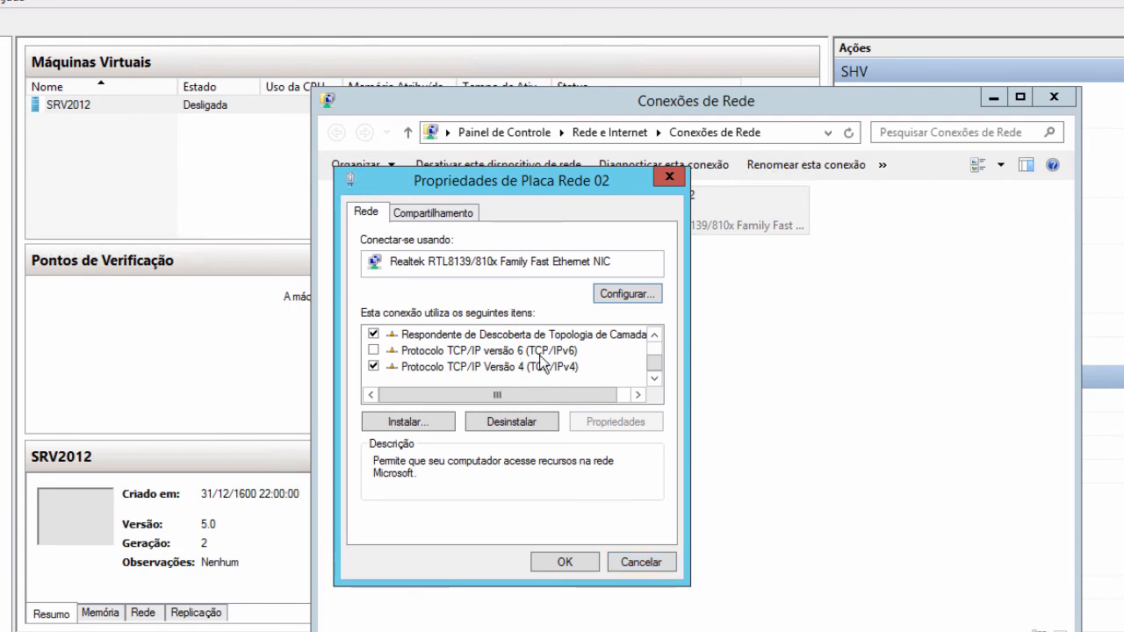
pyautogui.click(641, 562)
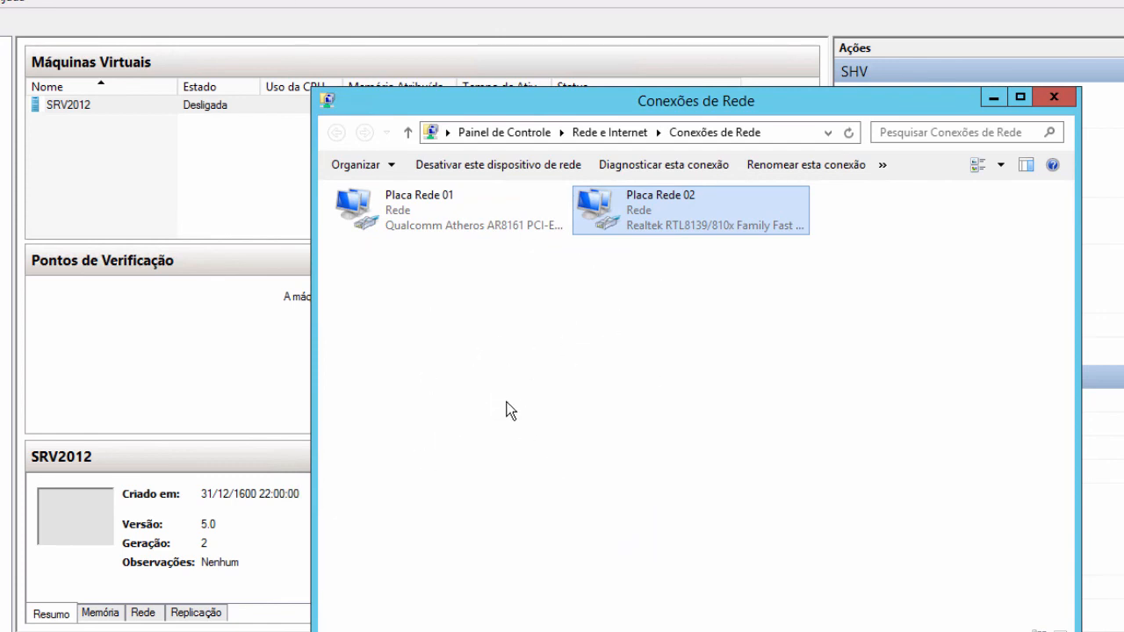
pyautogui.click(199, 165)
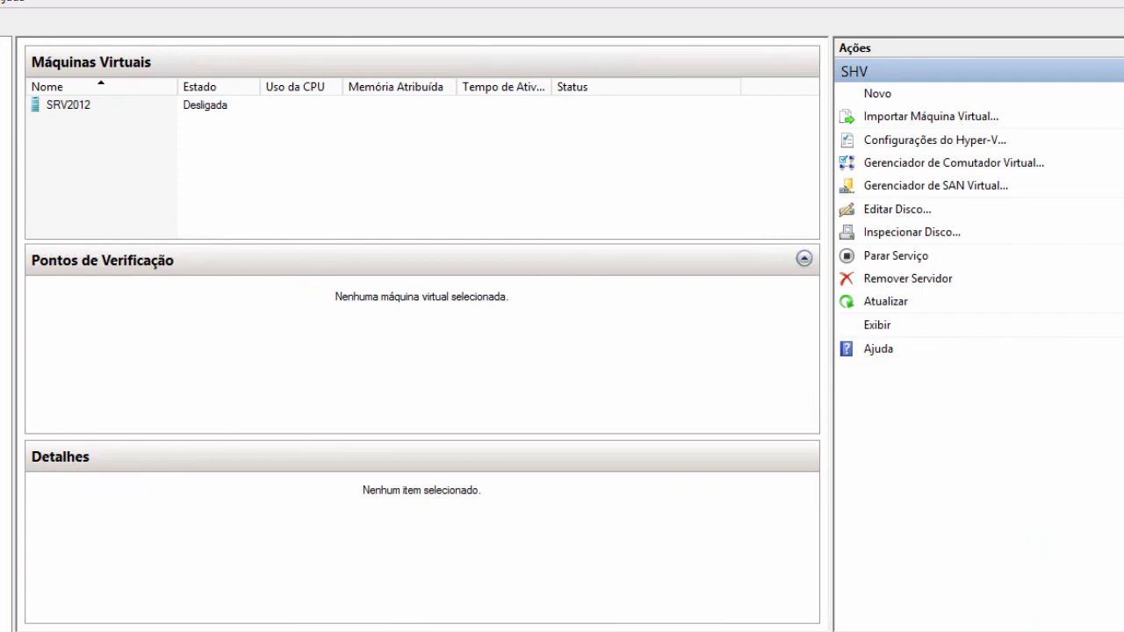
# - Reopen Virtual Switch Manager and select PRIVADA to see its Rede privada connection type
pyautogui.click(349, 535)
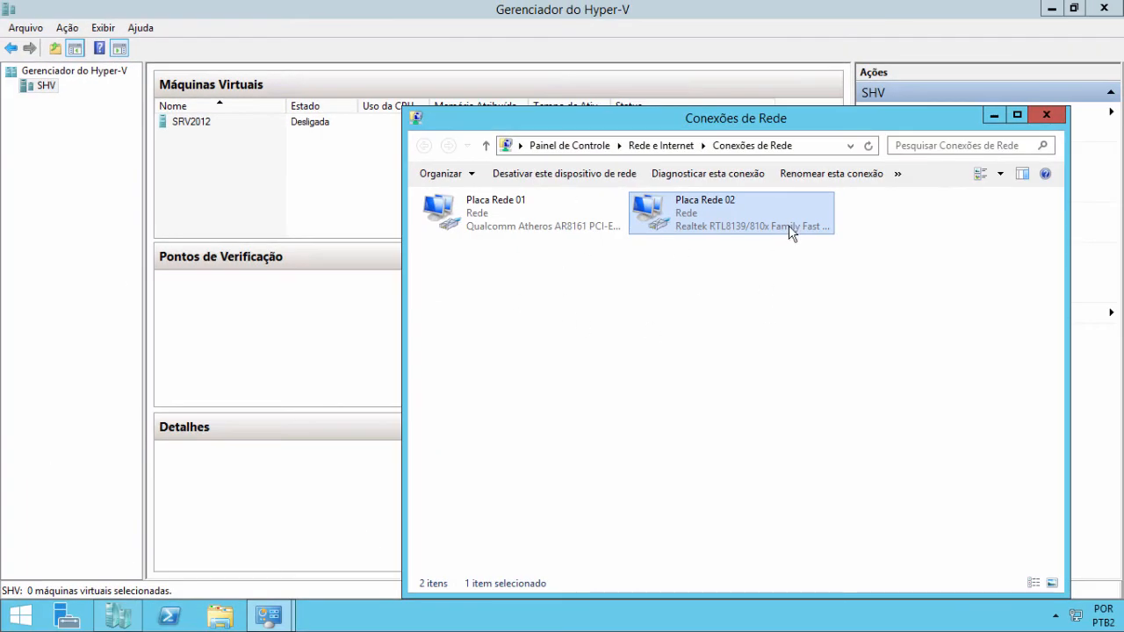
pyautogui.click(326, 181)
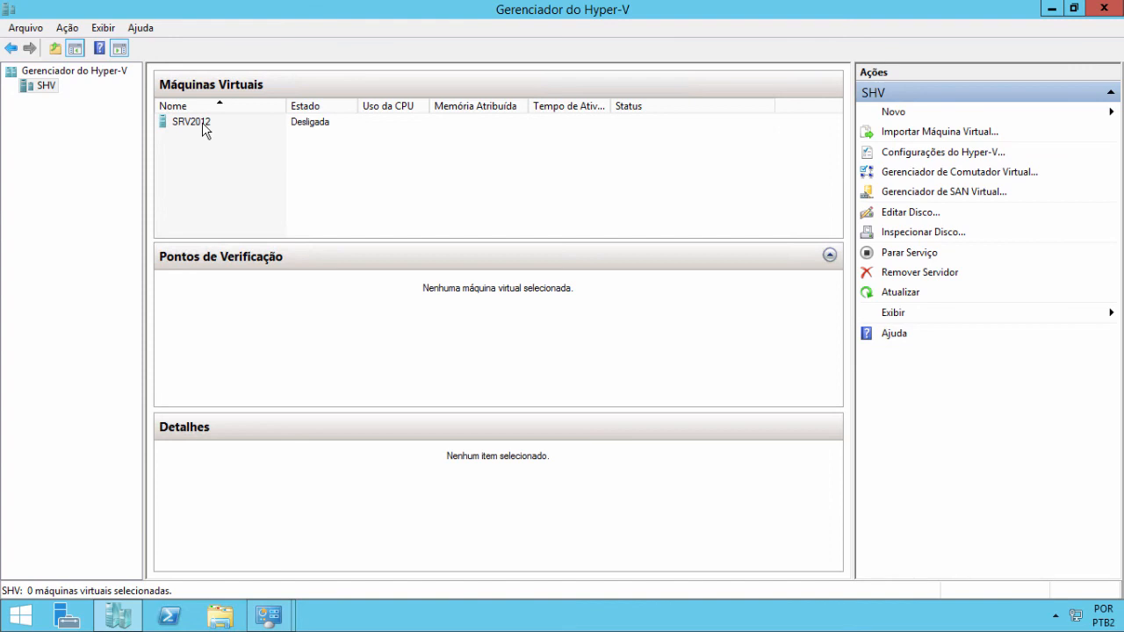
pyautogui.click(936, 174)
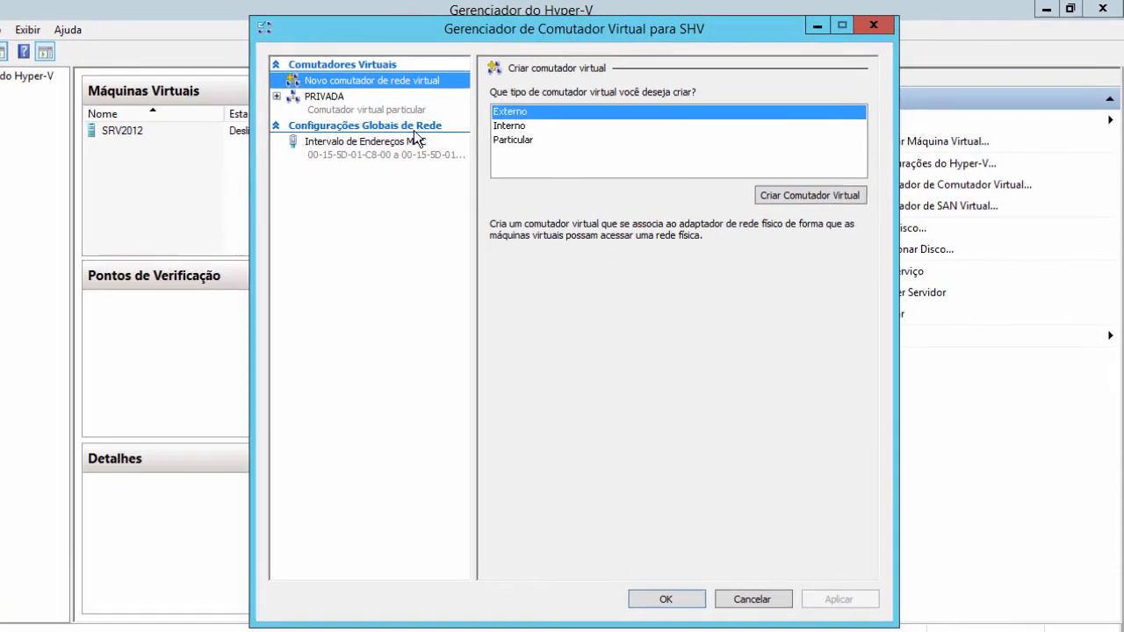
pyautogui.click(366, 111)
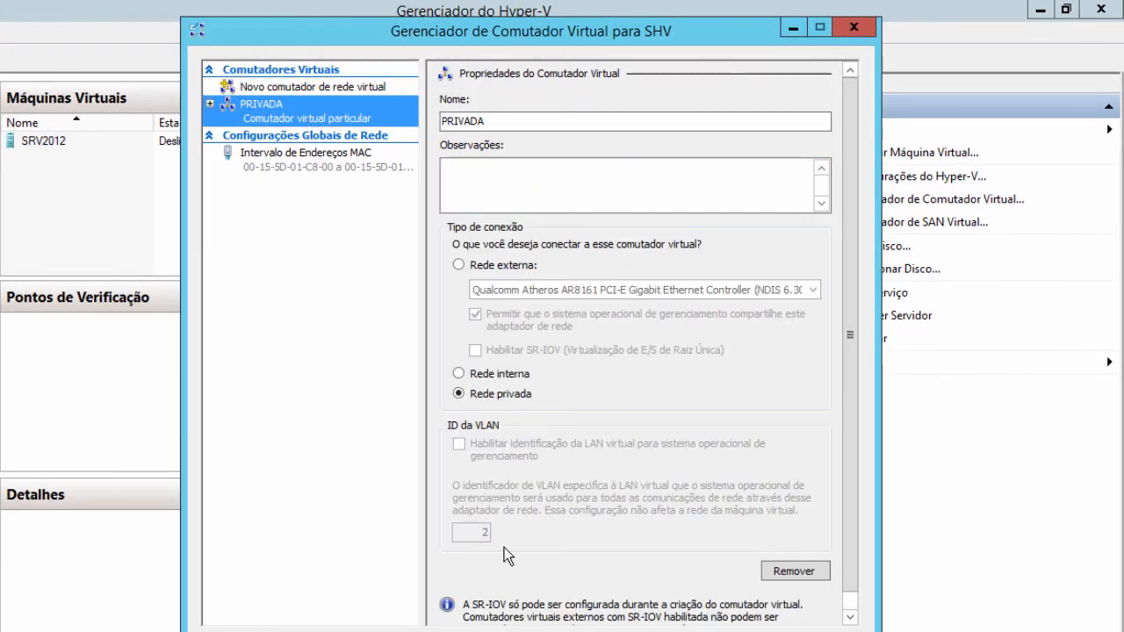